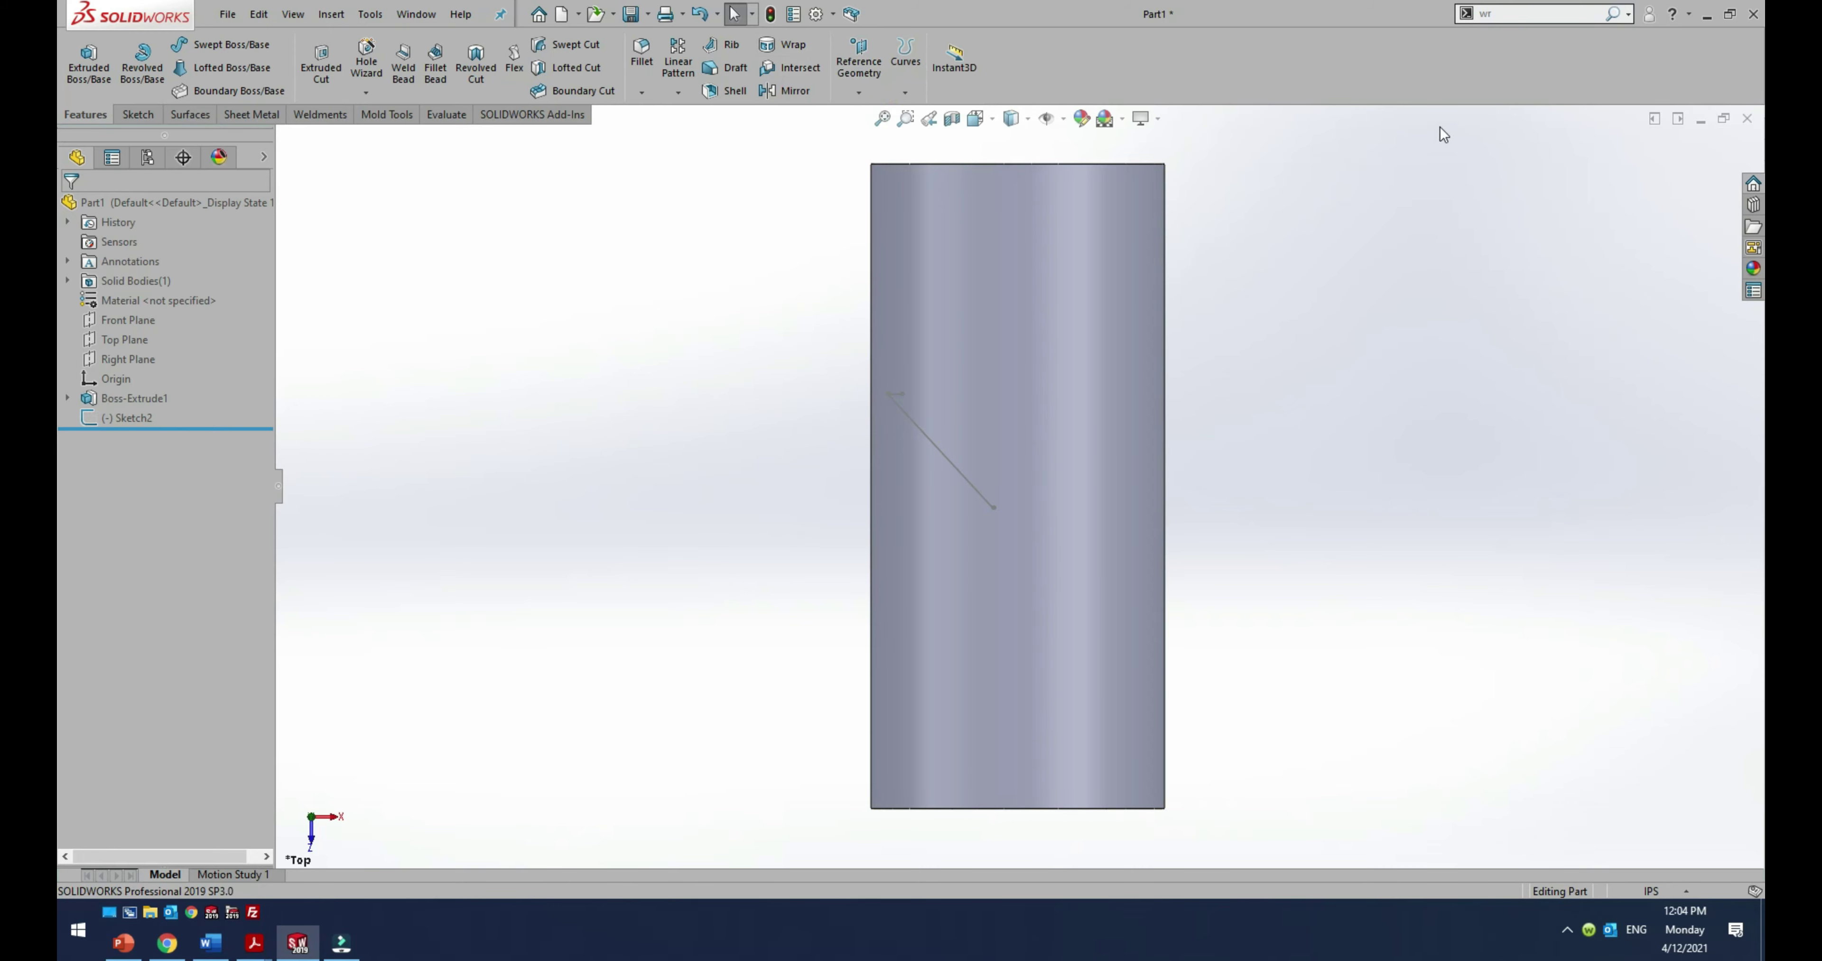
pyautogui.click(1484, 13)
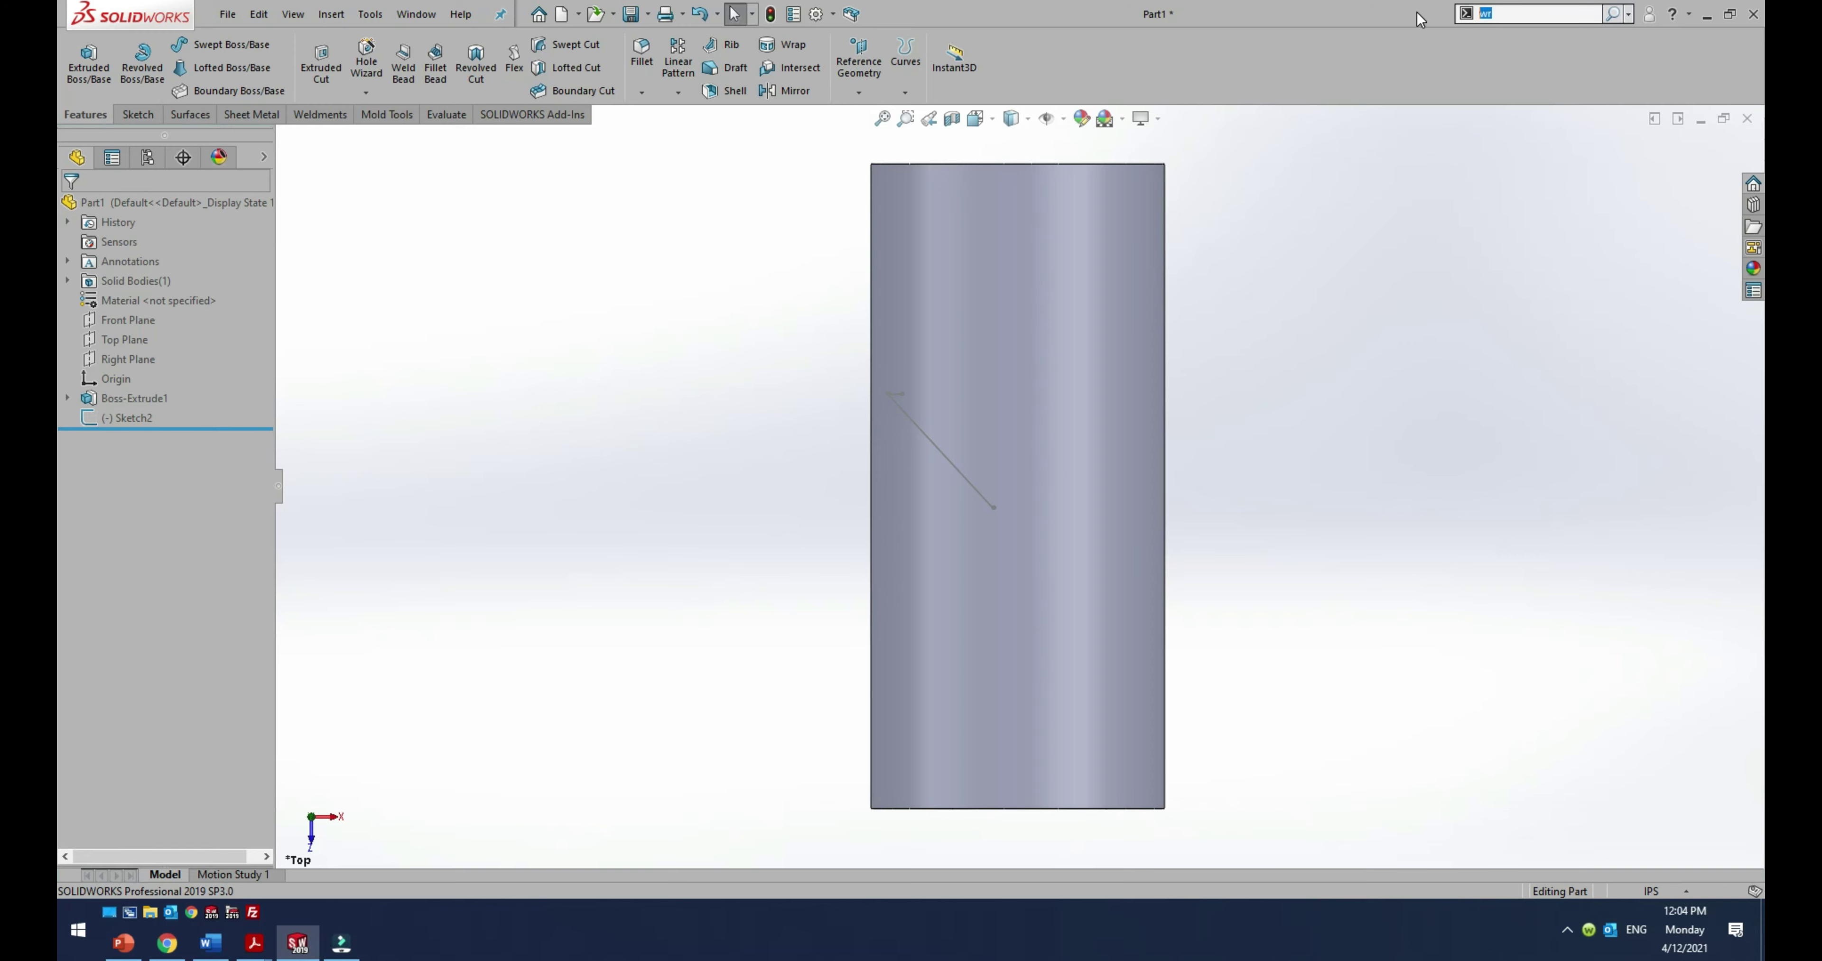
pyautogui.write('wr')
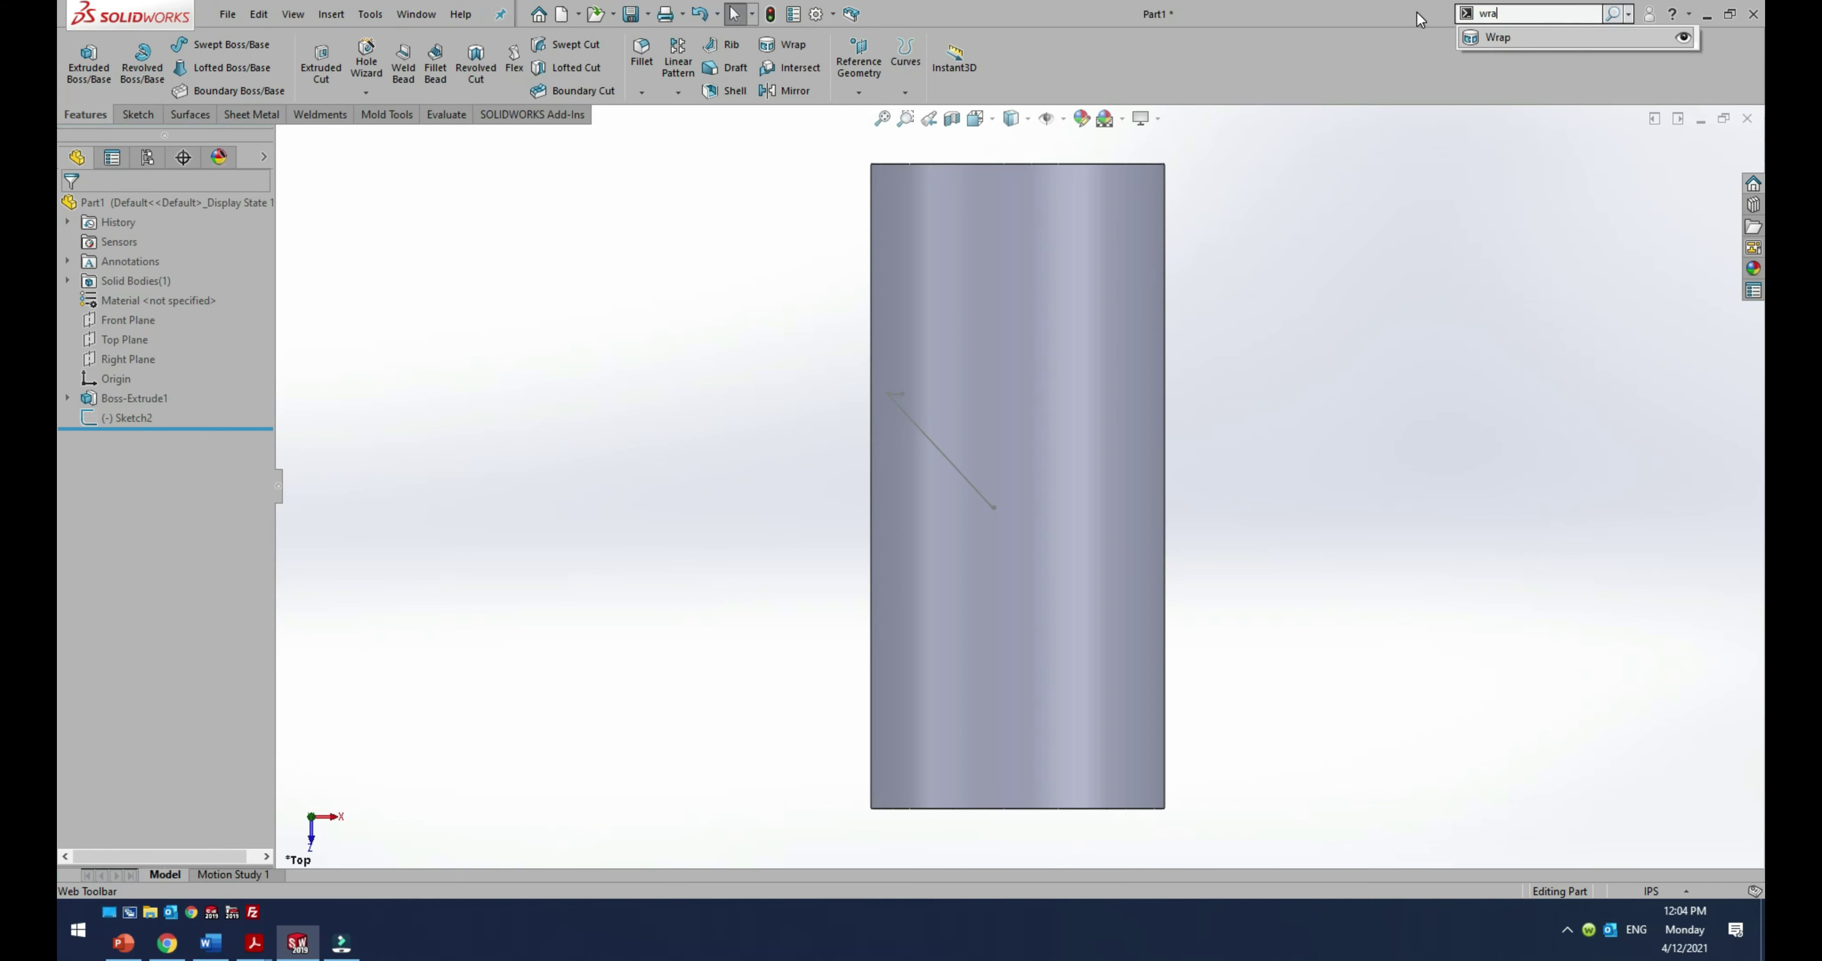
pyautogui.write('a')
pyautogui.click(1685, 37)
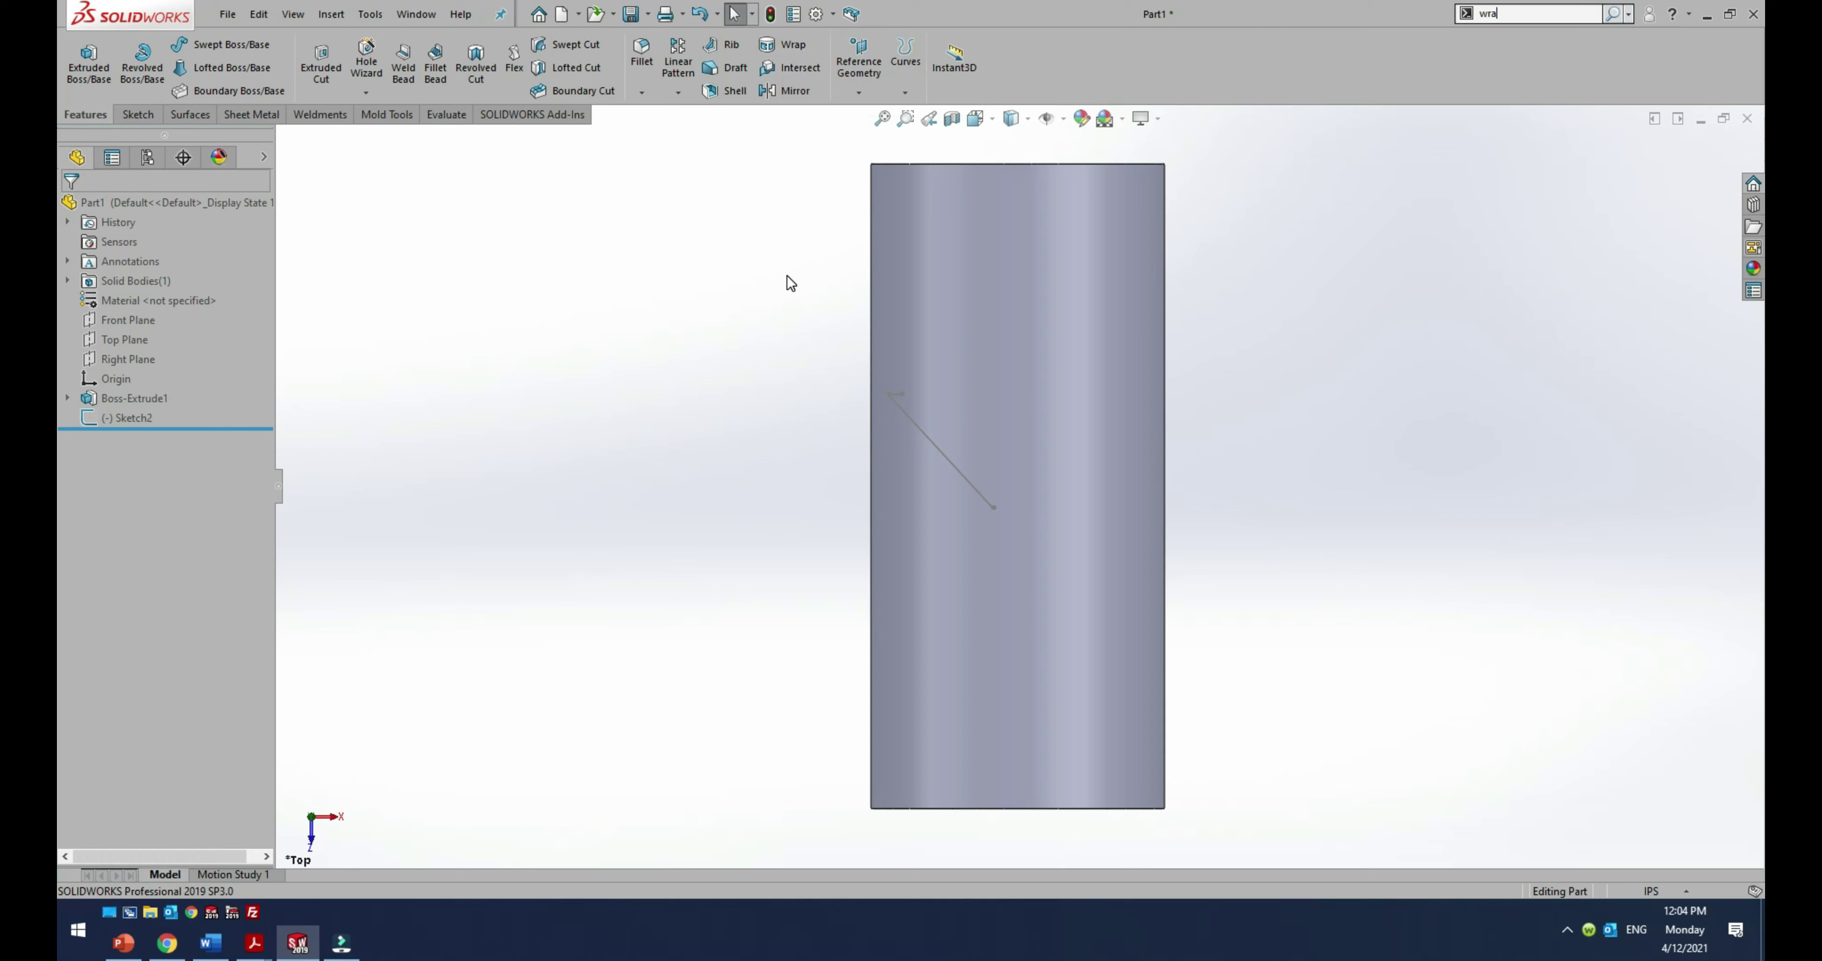
pyautogui.click(121, 419)
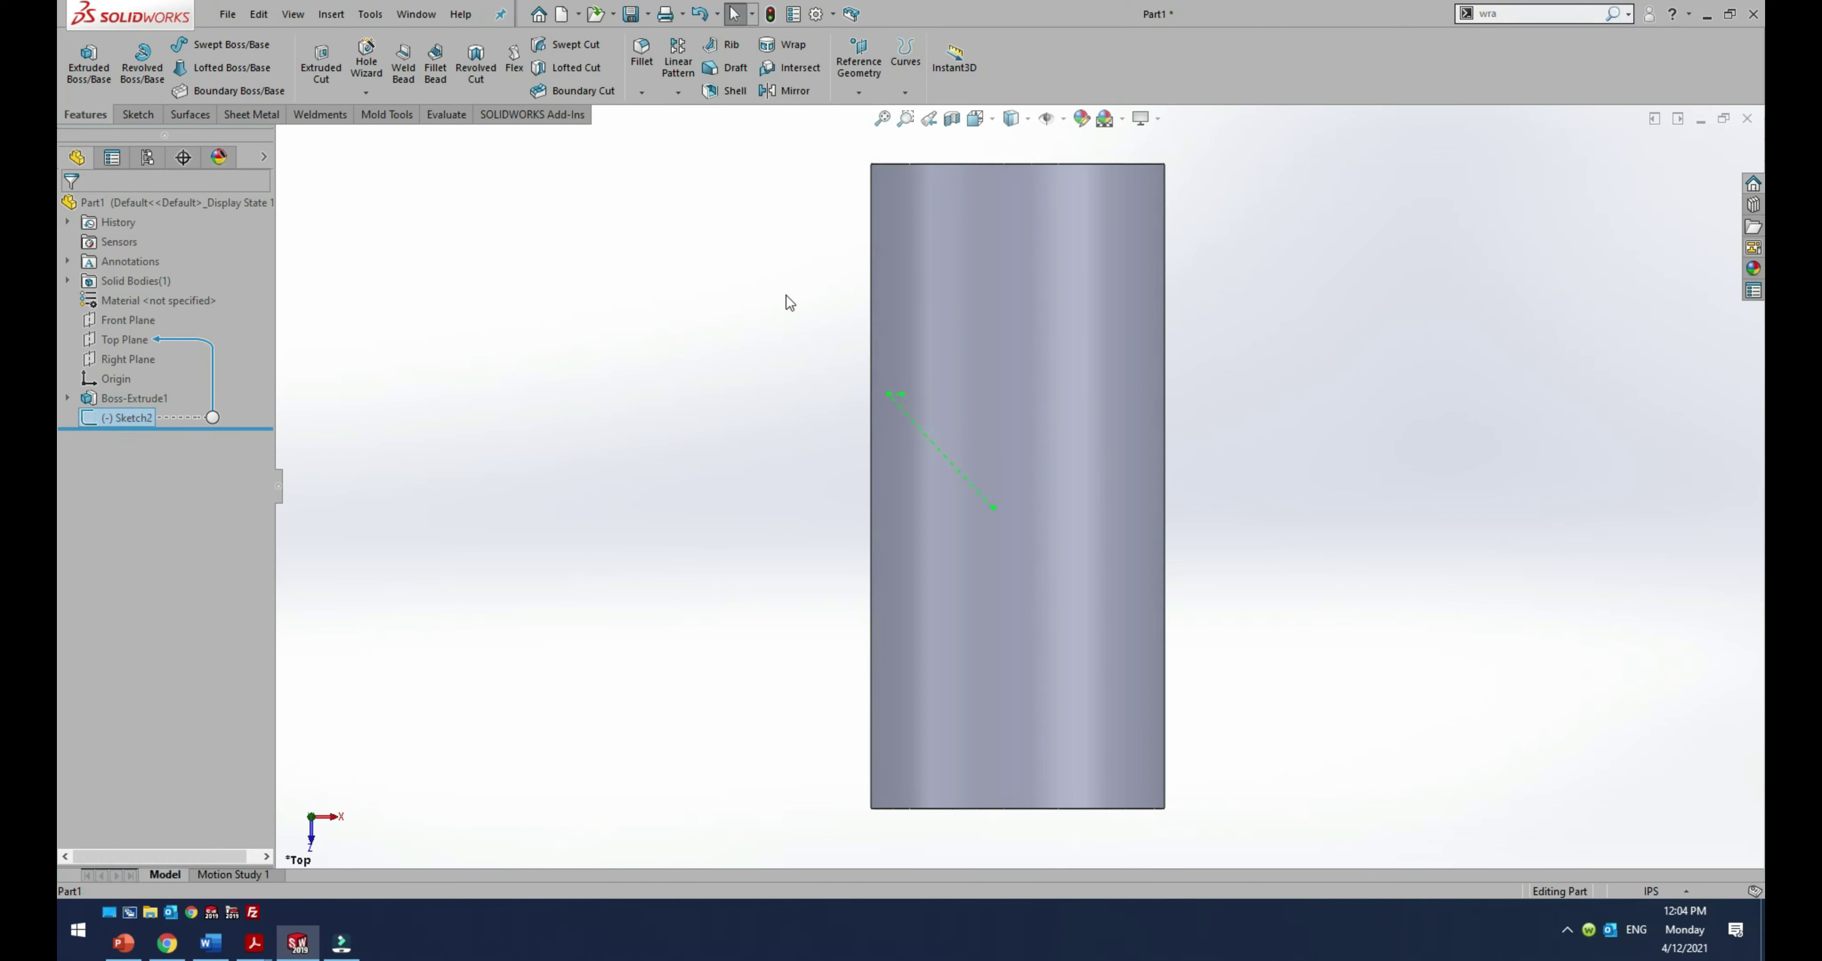
pyautogui.click(780, 51)
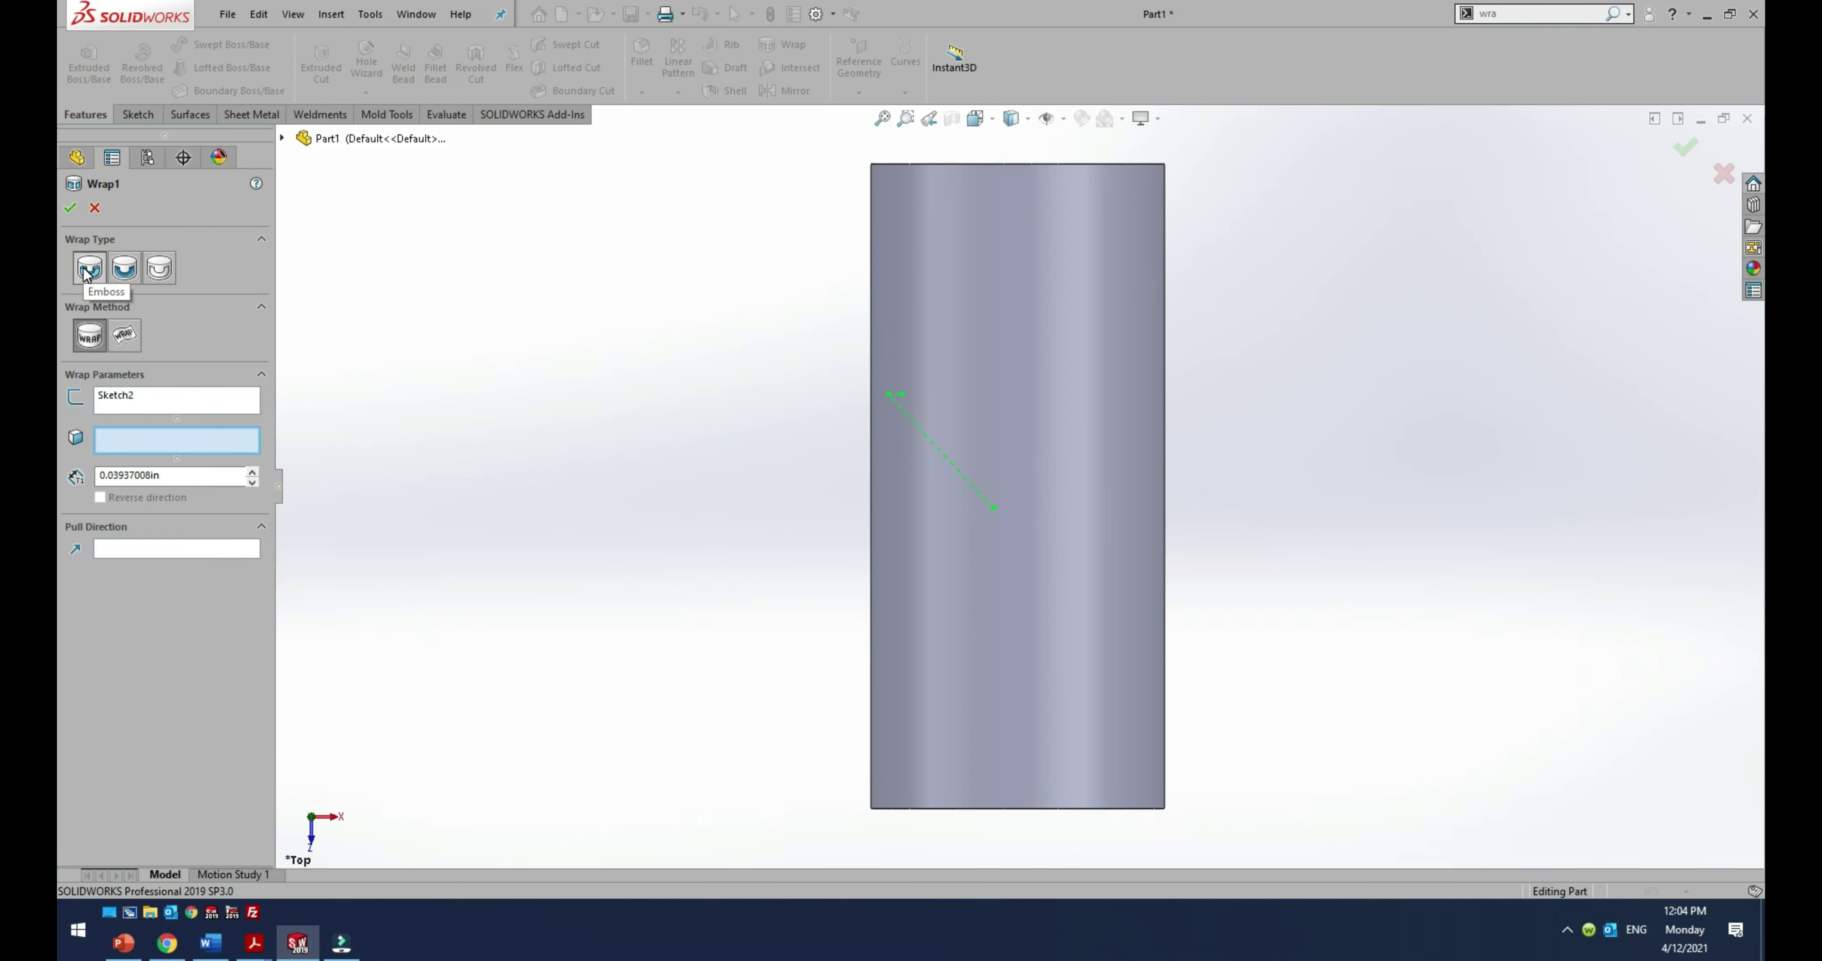
pyautogui.click(100, 275)
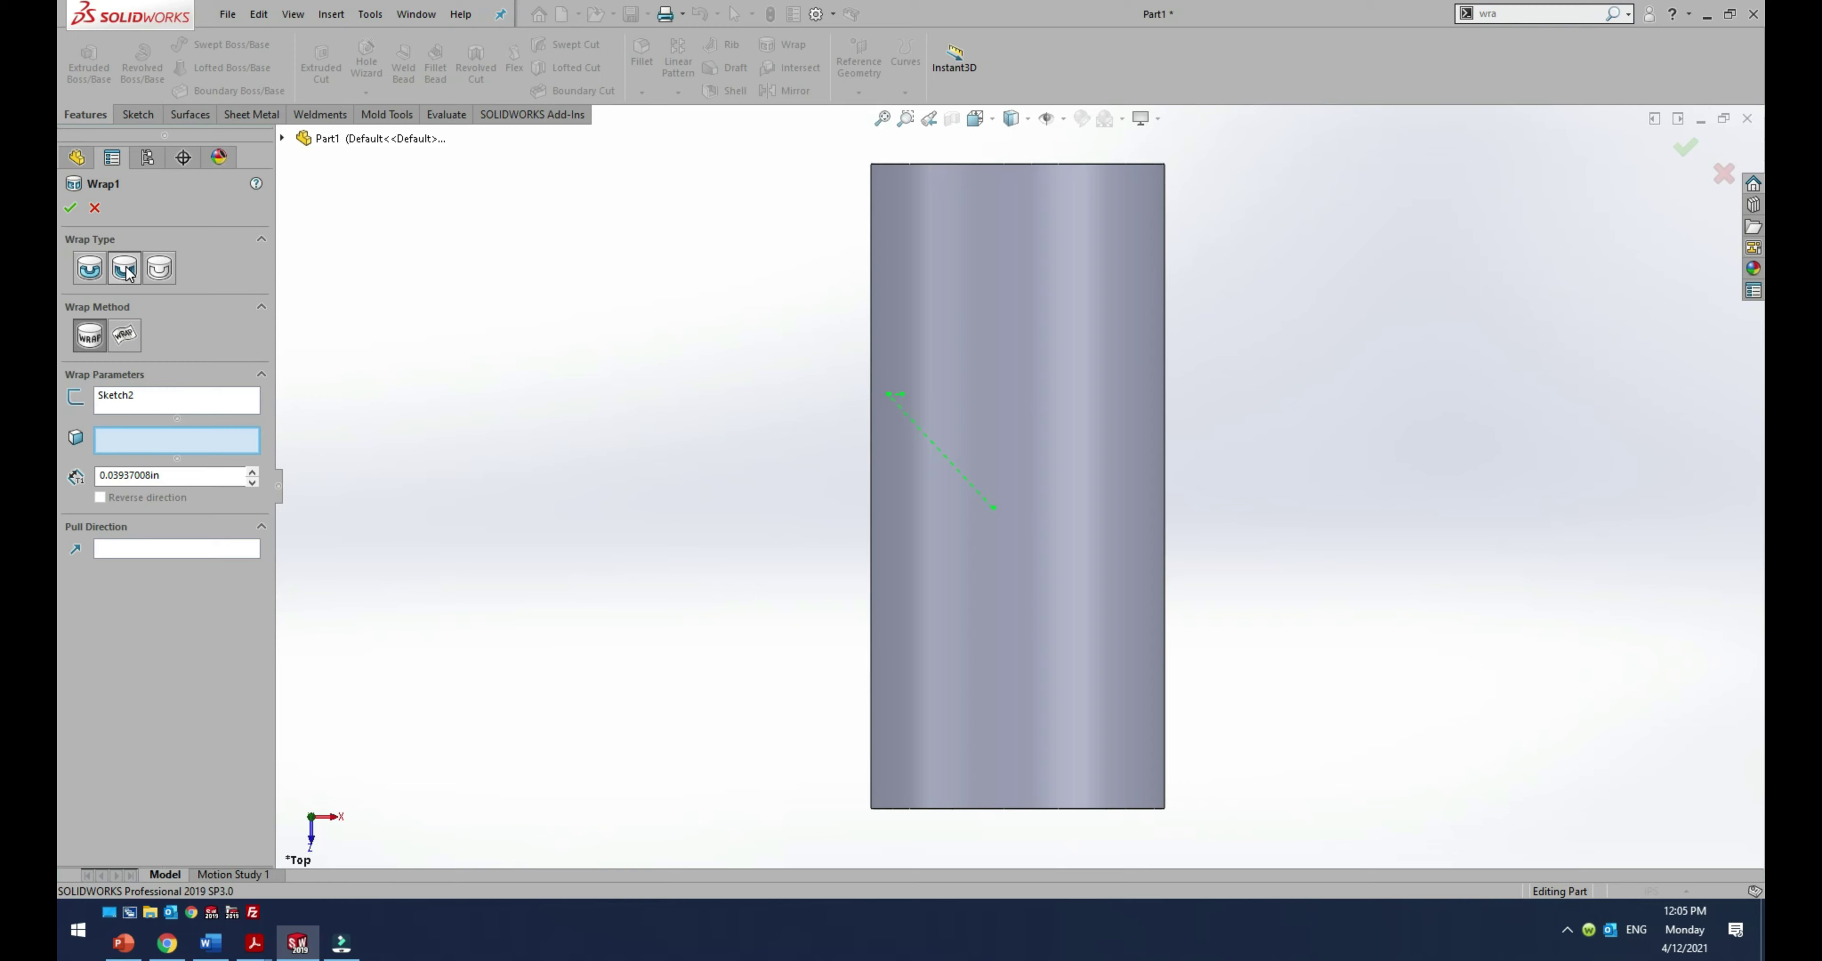
pyautogui.click(158, 271)
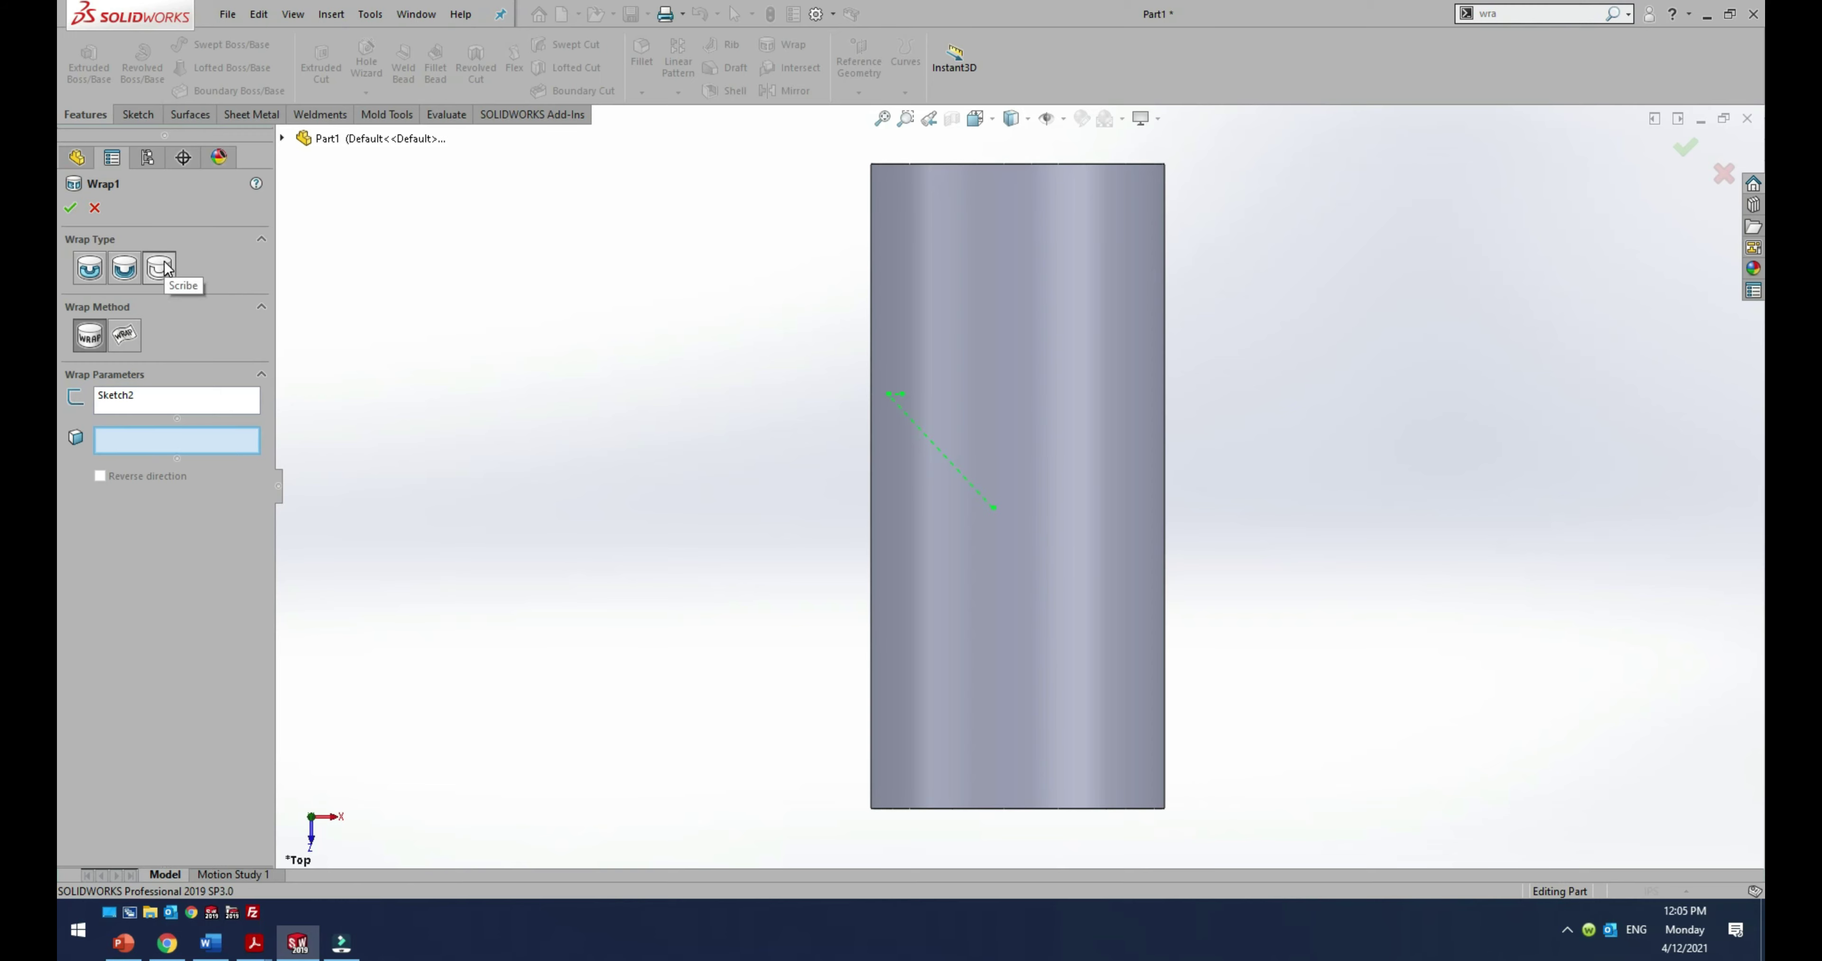
pyautogui.click(174, 277)
pyautogui.click(95, 207)
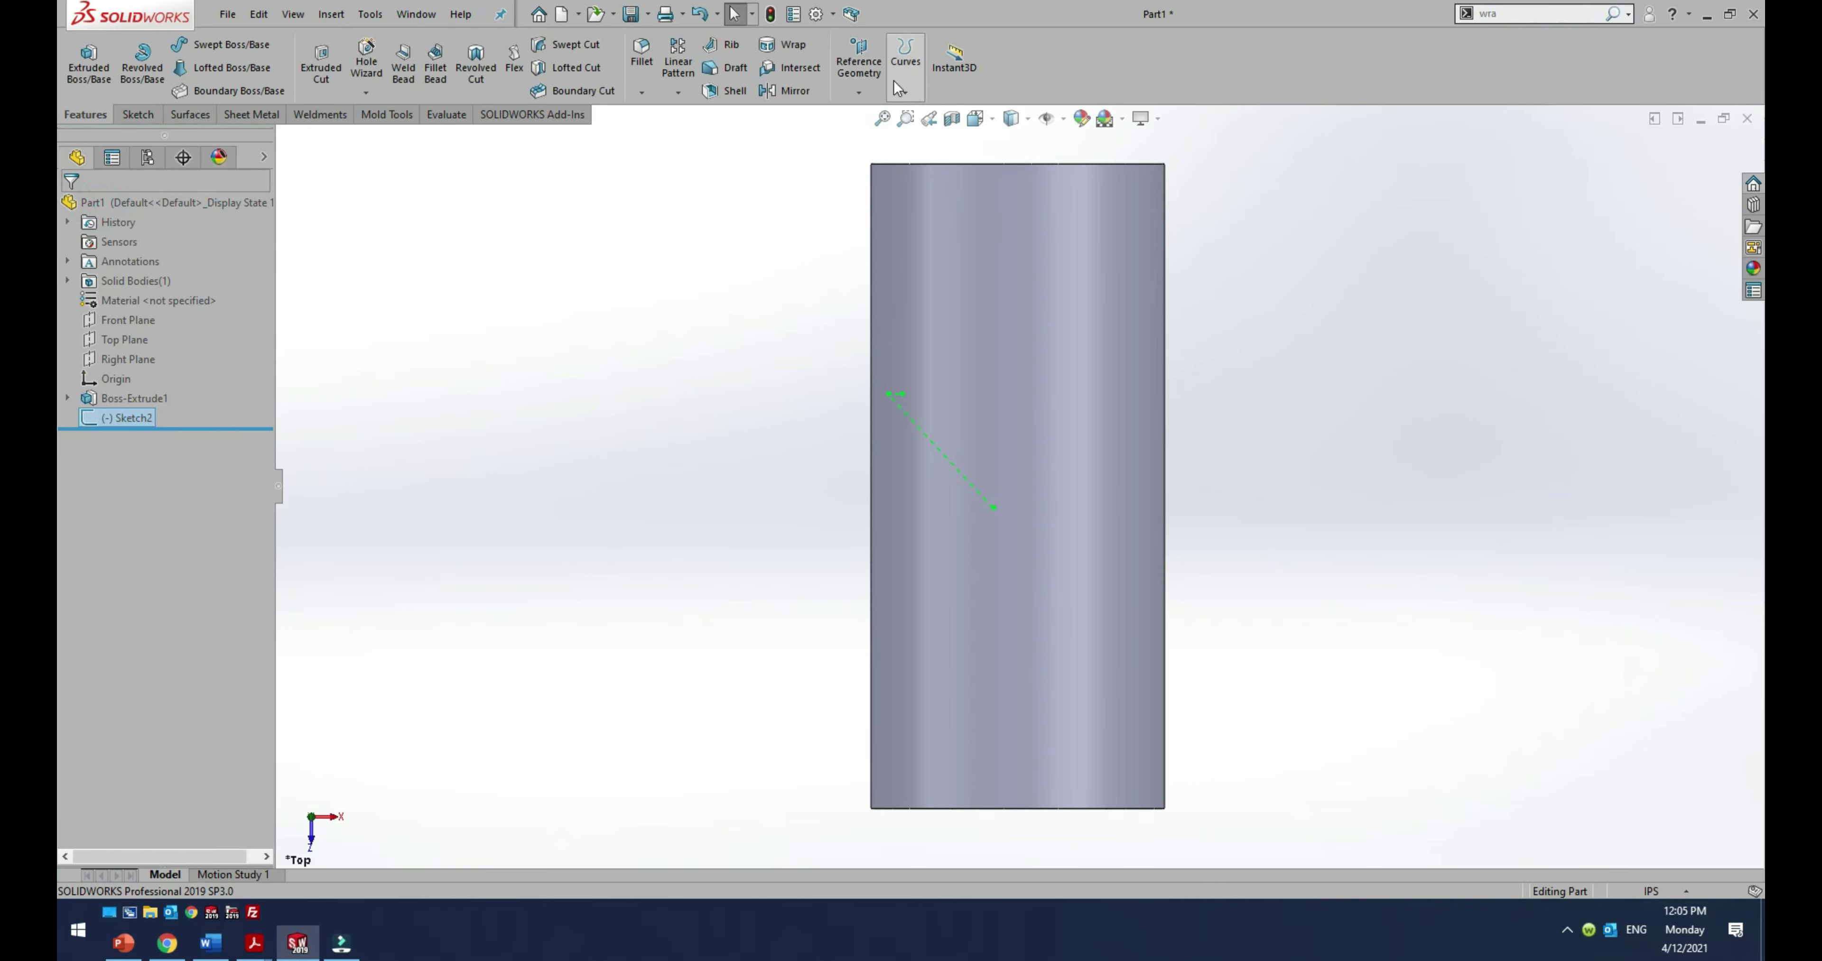
# Step: Project the Sketch2 diagonal line onto the cylinder's curved face as Curve1
pyautogui.click(900, 88)
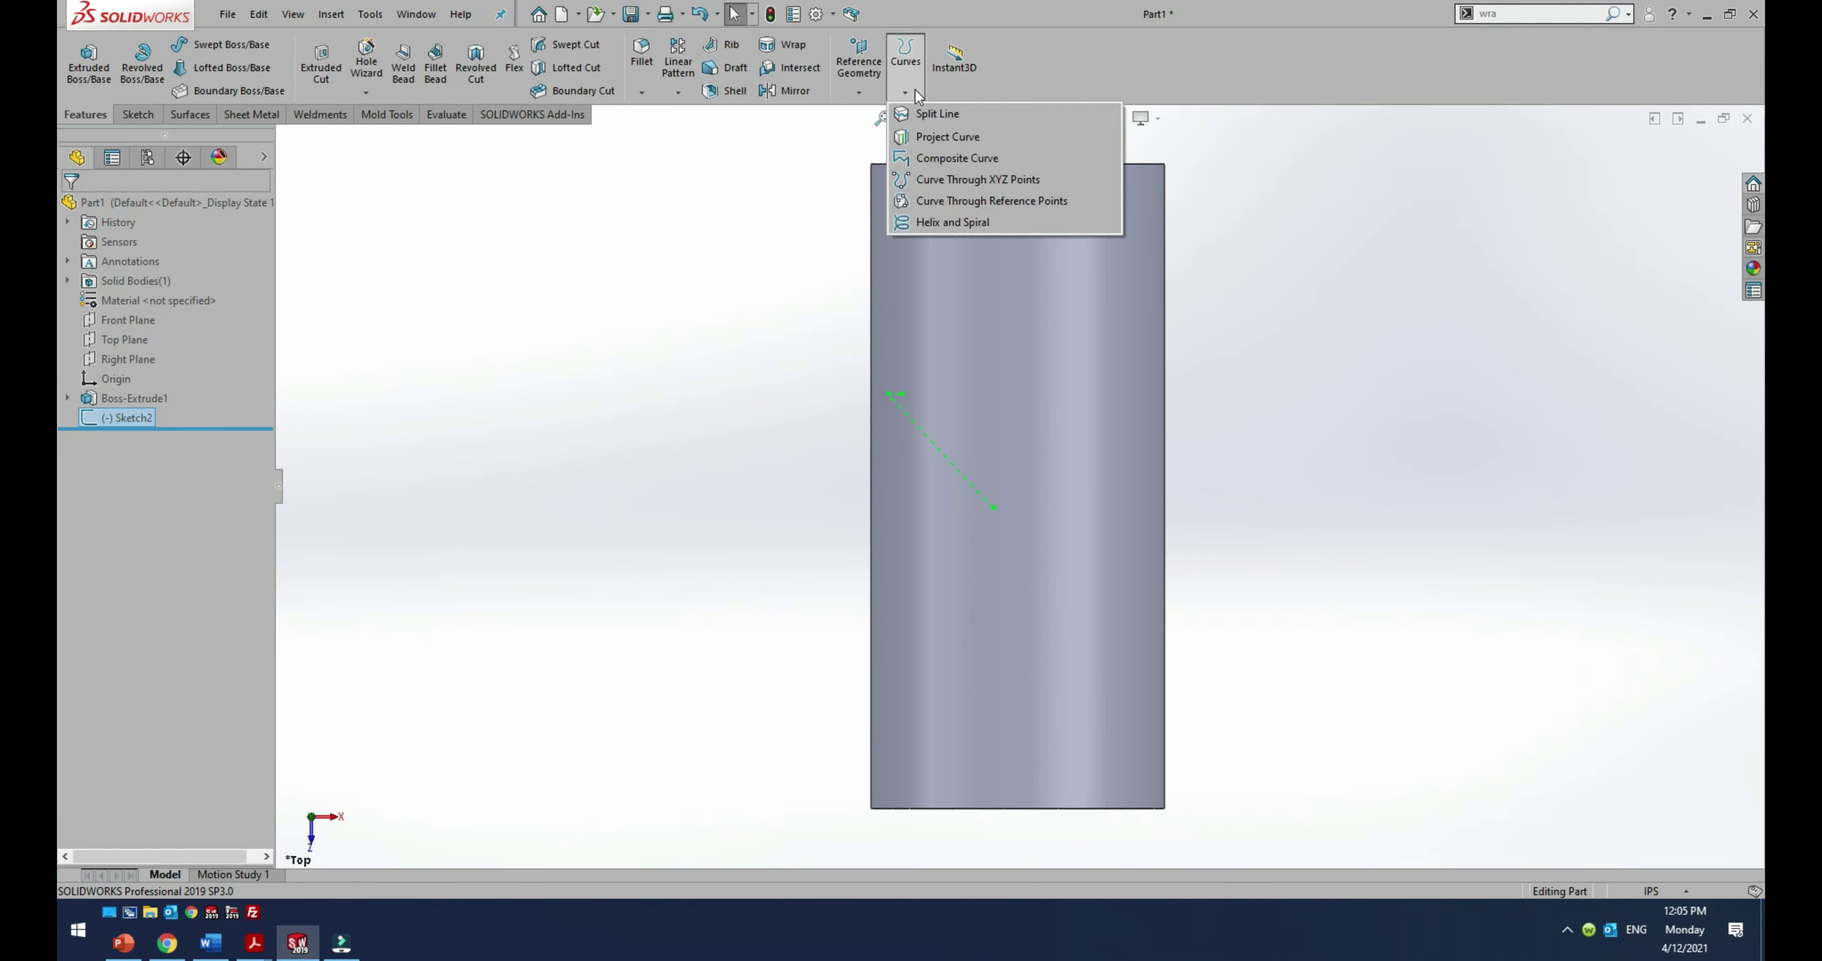
pyautogui.click(958, 139)
pyautogui.click(992, 309)
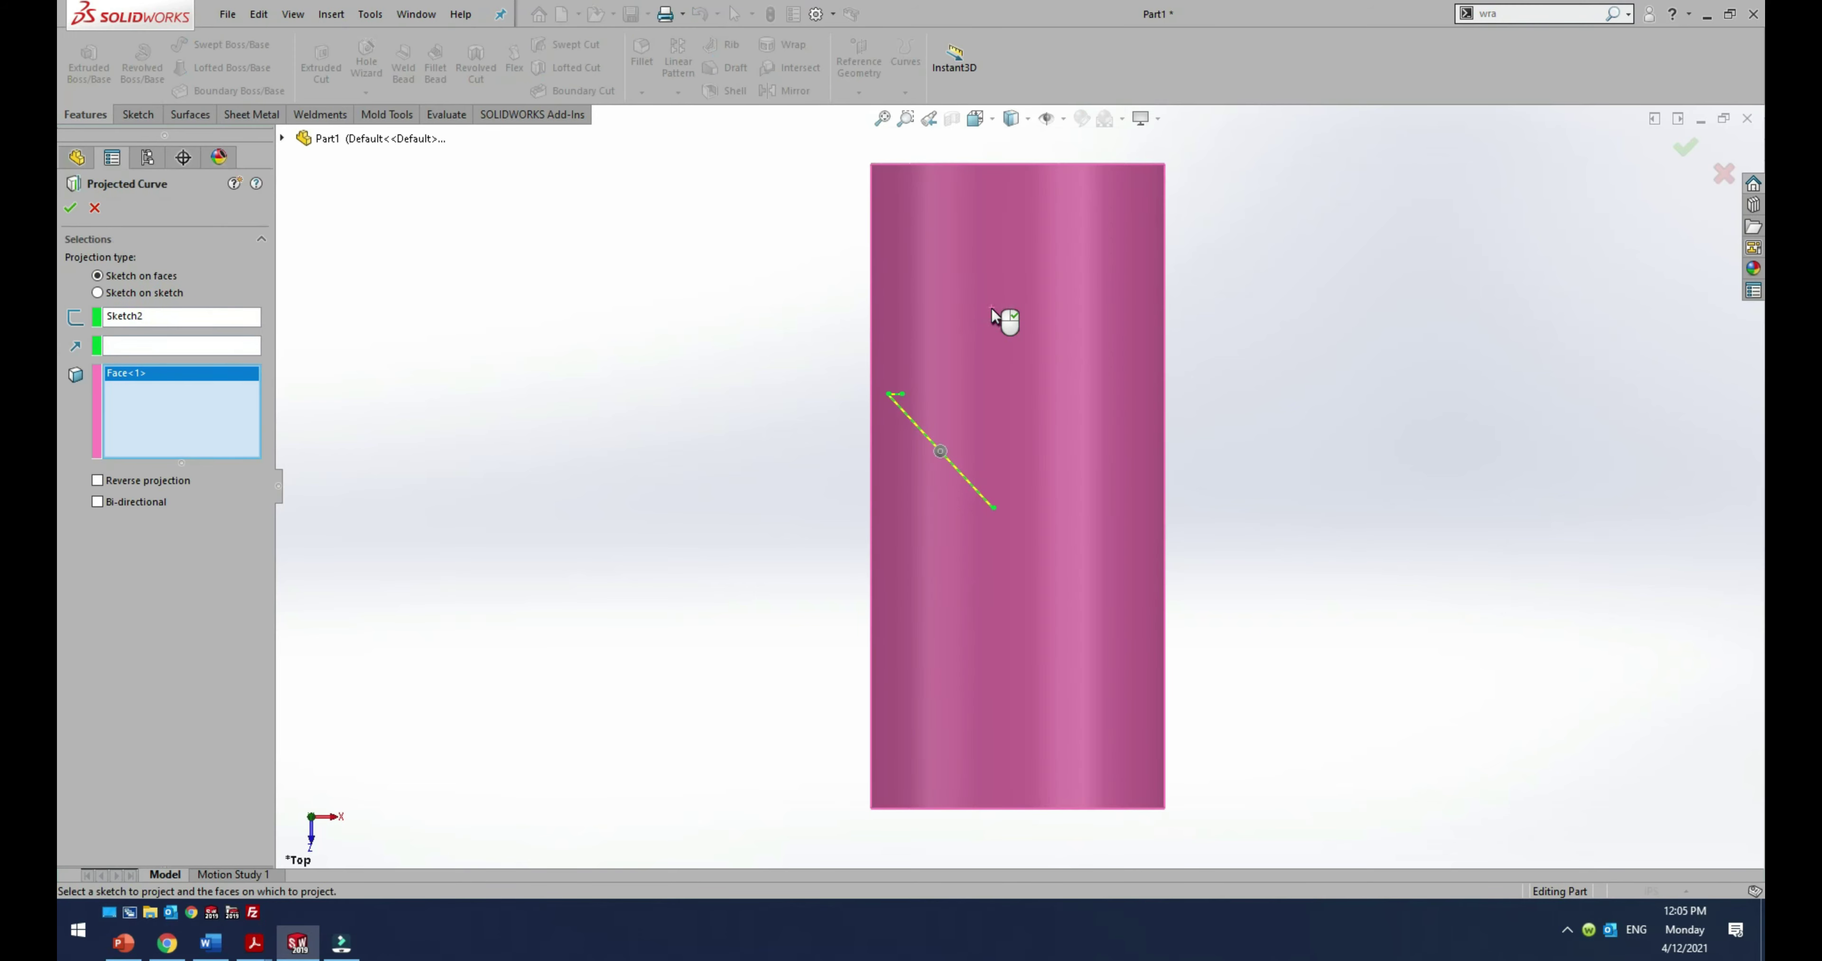
pyautogui.rightClick(990, 309)
pyautogui.moveTo(948, 394); pyautogui.dragTo(1017, 461, button='middle')
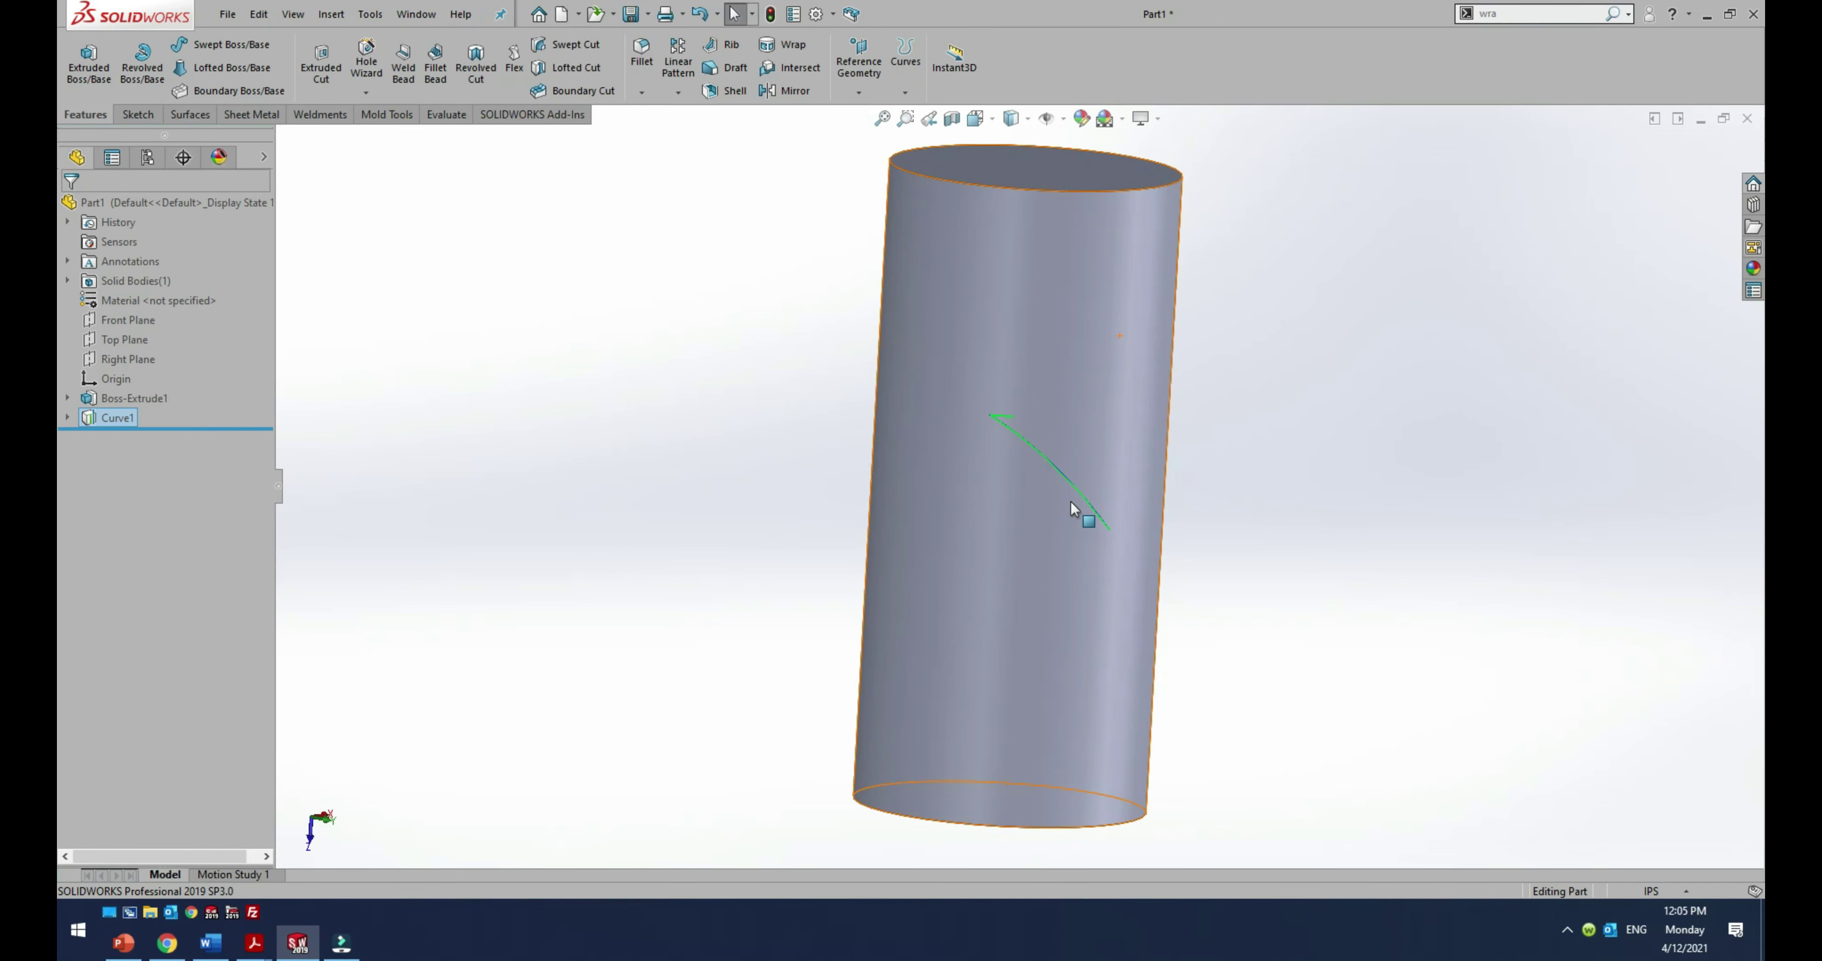
pyautogui.click(1082, 499)
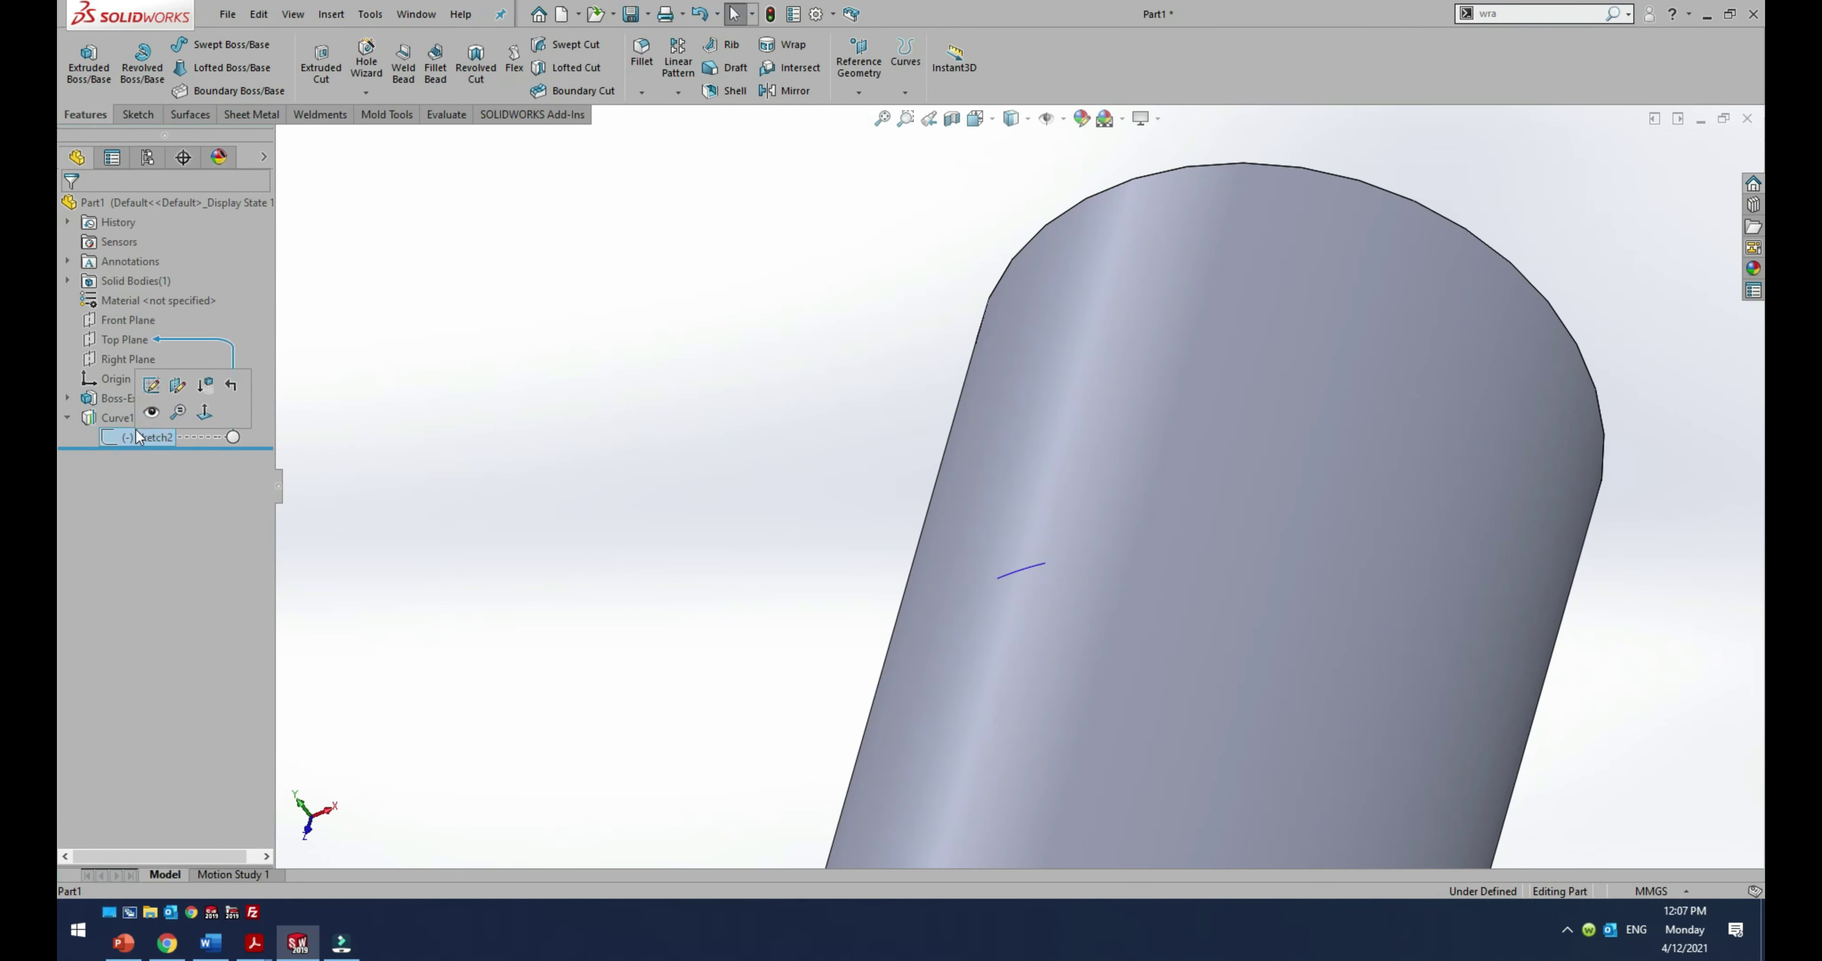
# Step: Reopen Sketch2 under Curve1 for editing
pyautogui.click(421, 410)
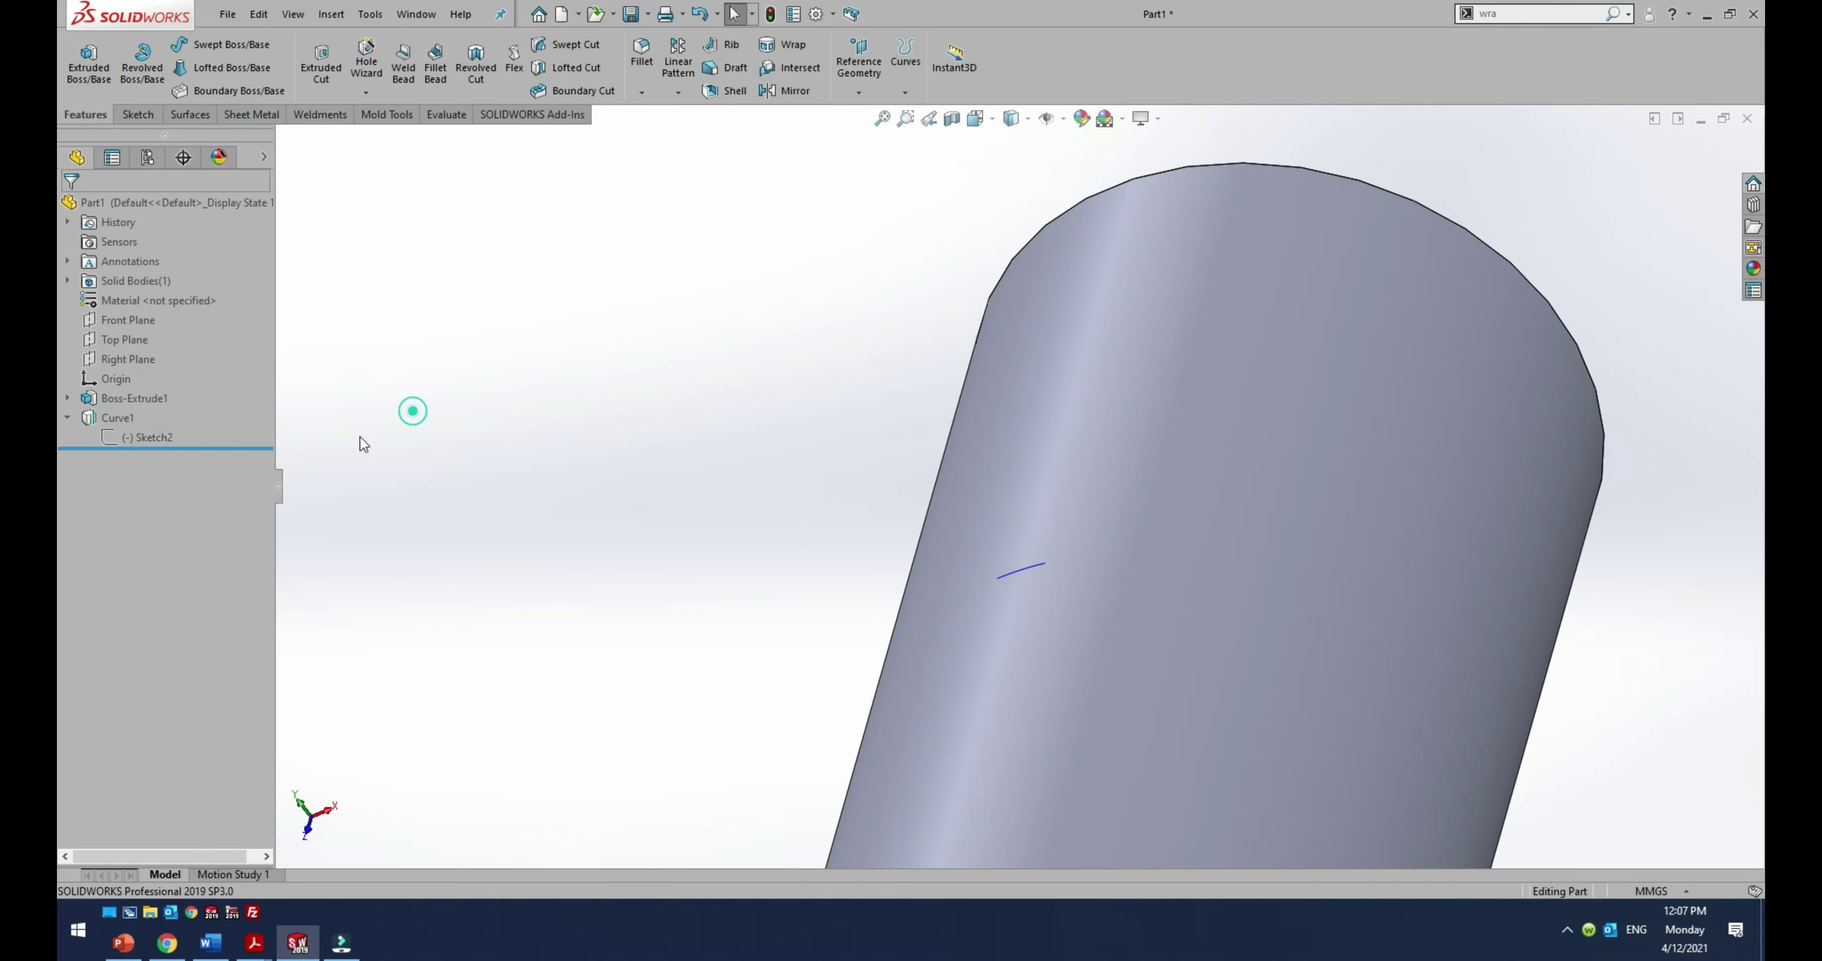
pyautogui.click(136, 446)
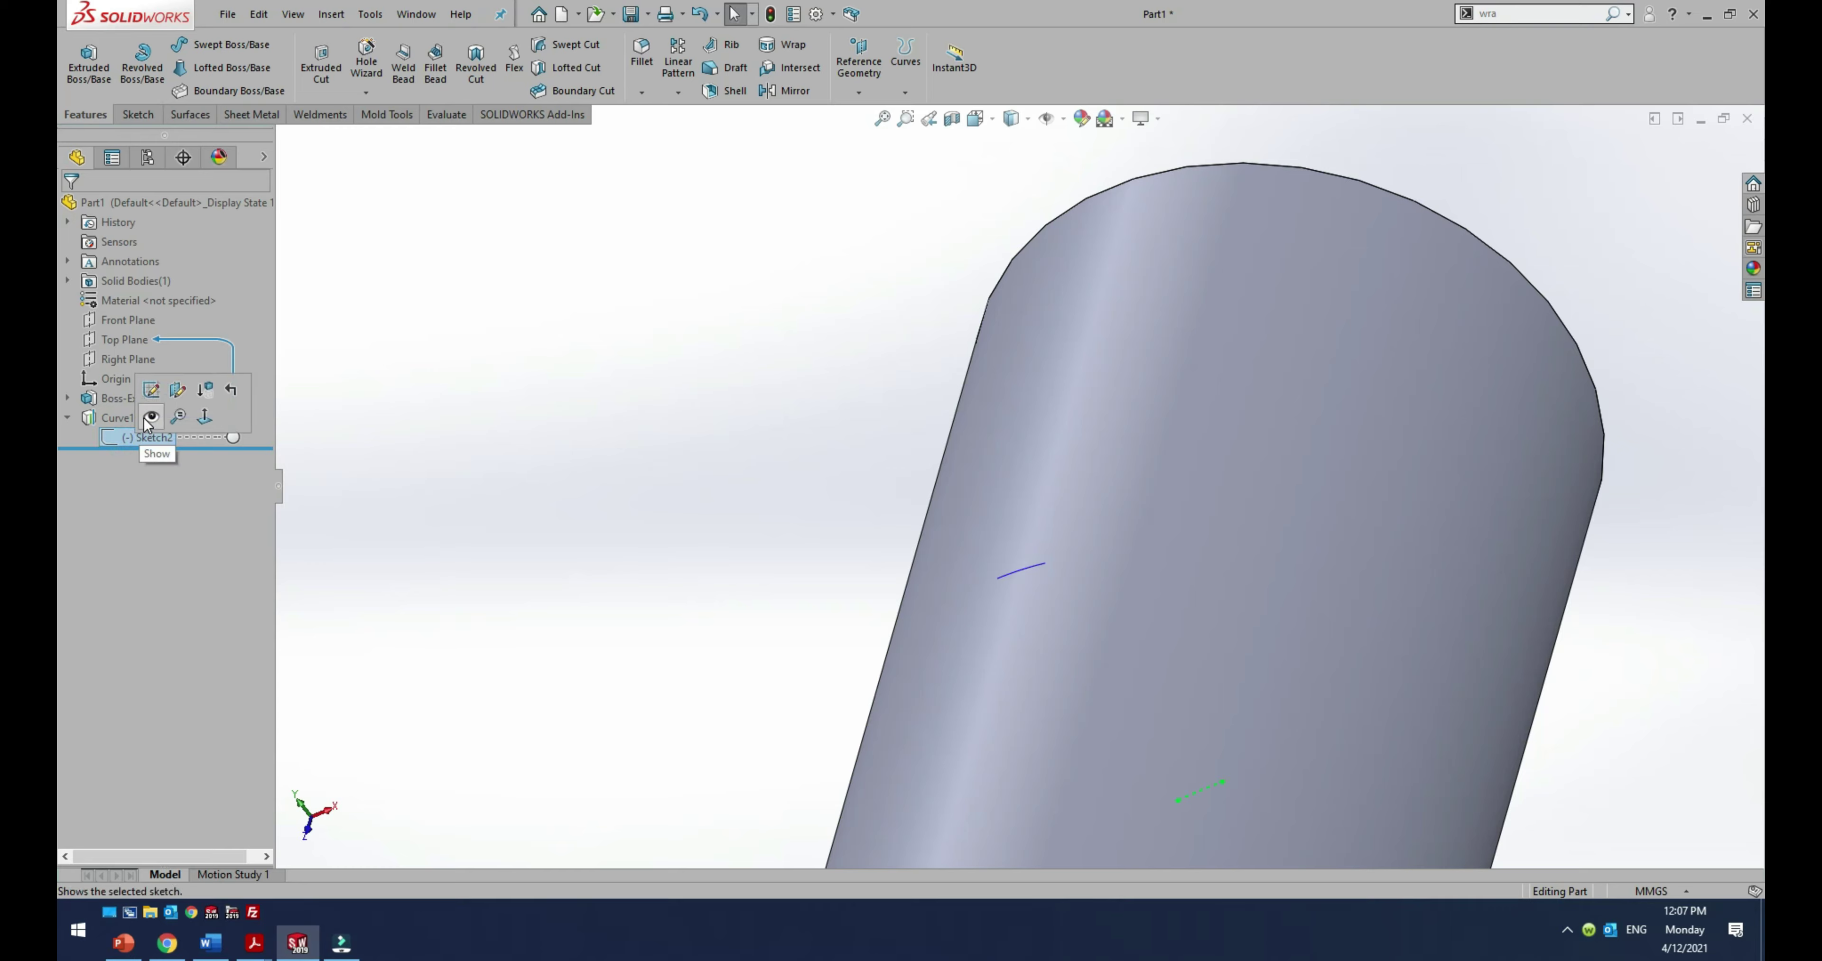
pyautogui.click(151, 390)
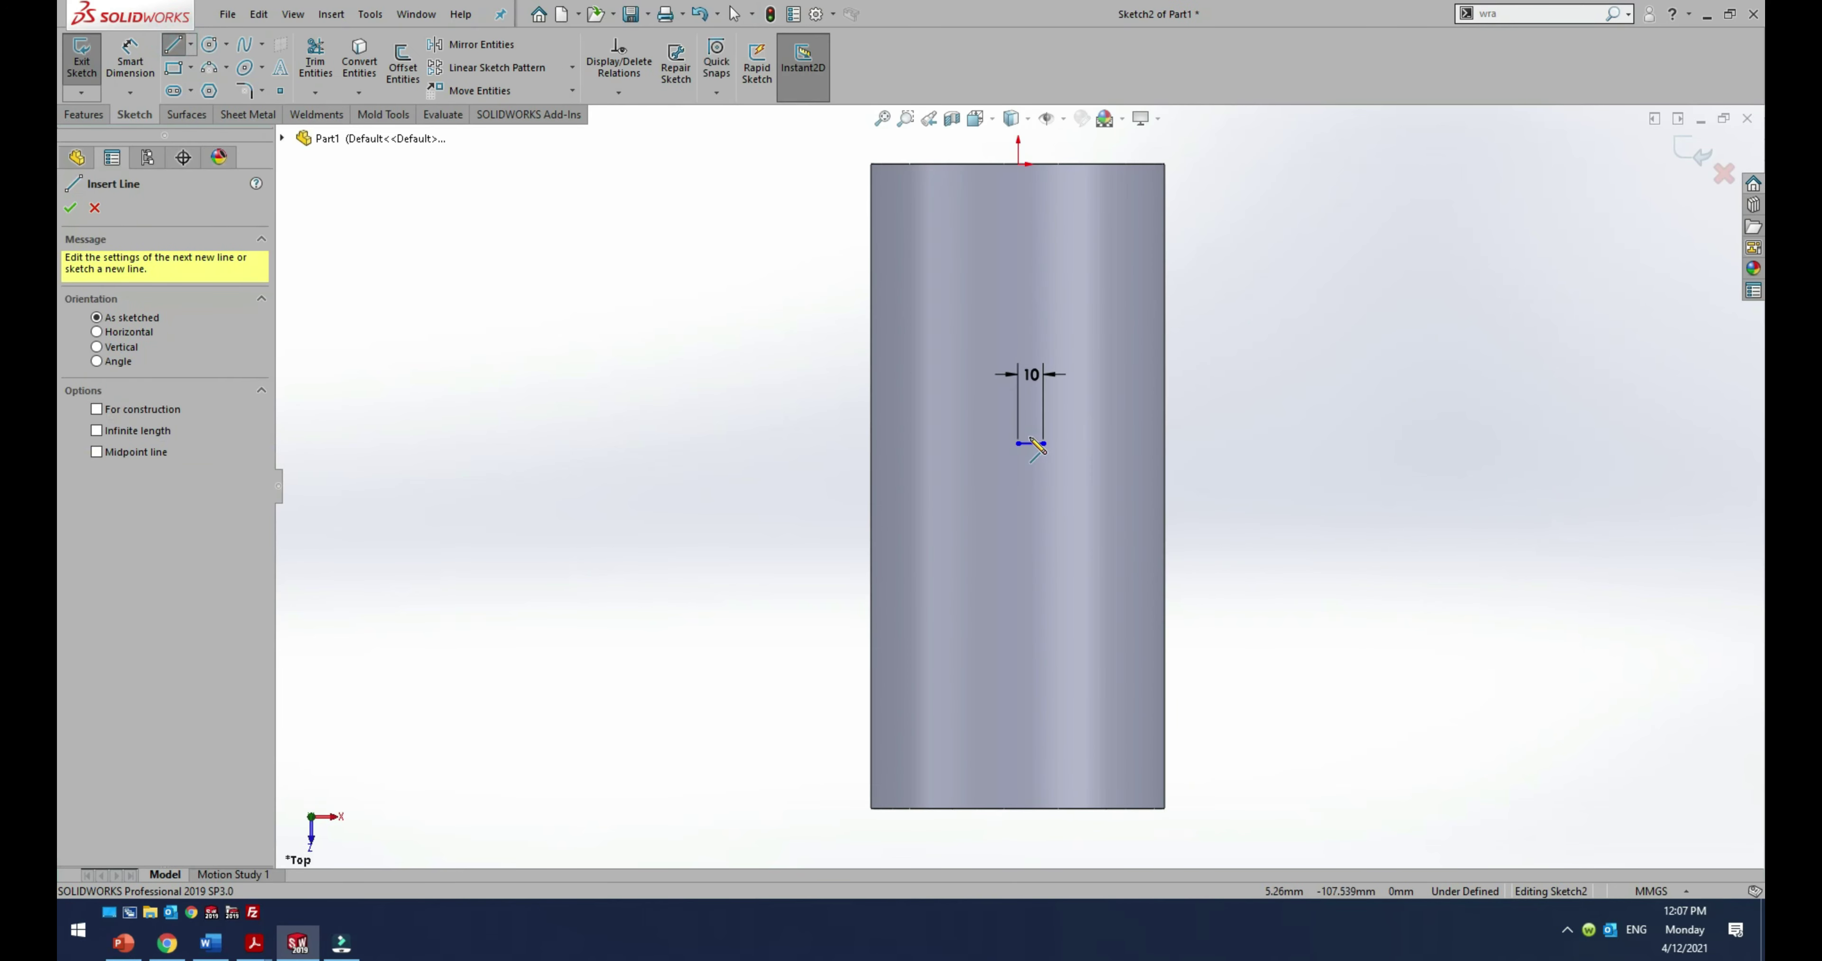
# Step: Close Sketch2 into a 10 mm-wide rectangle and exit the sketch
pyautogui.click(1017, 443)
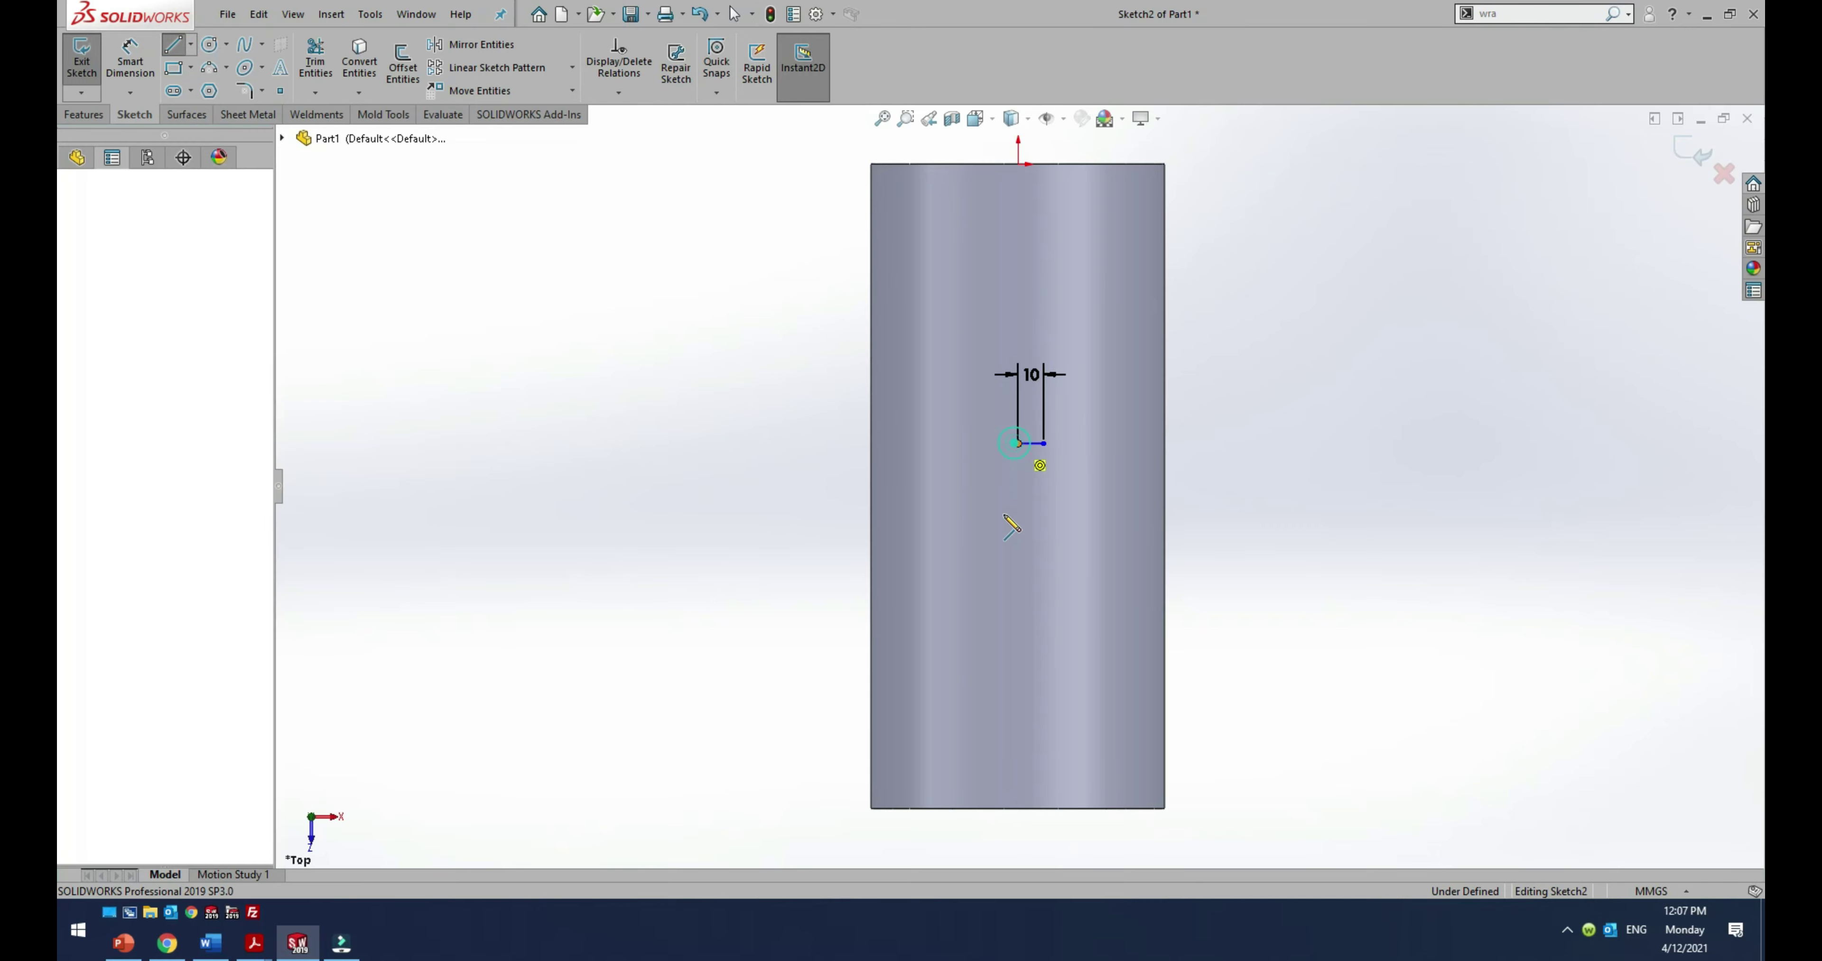
pyautogui.click(1018, 587)
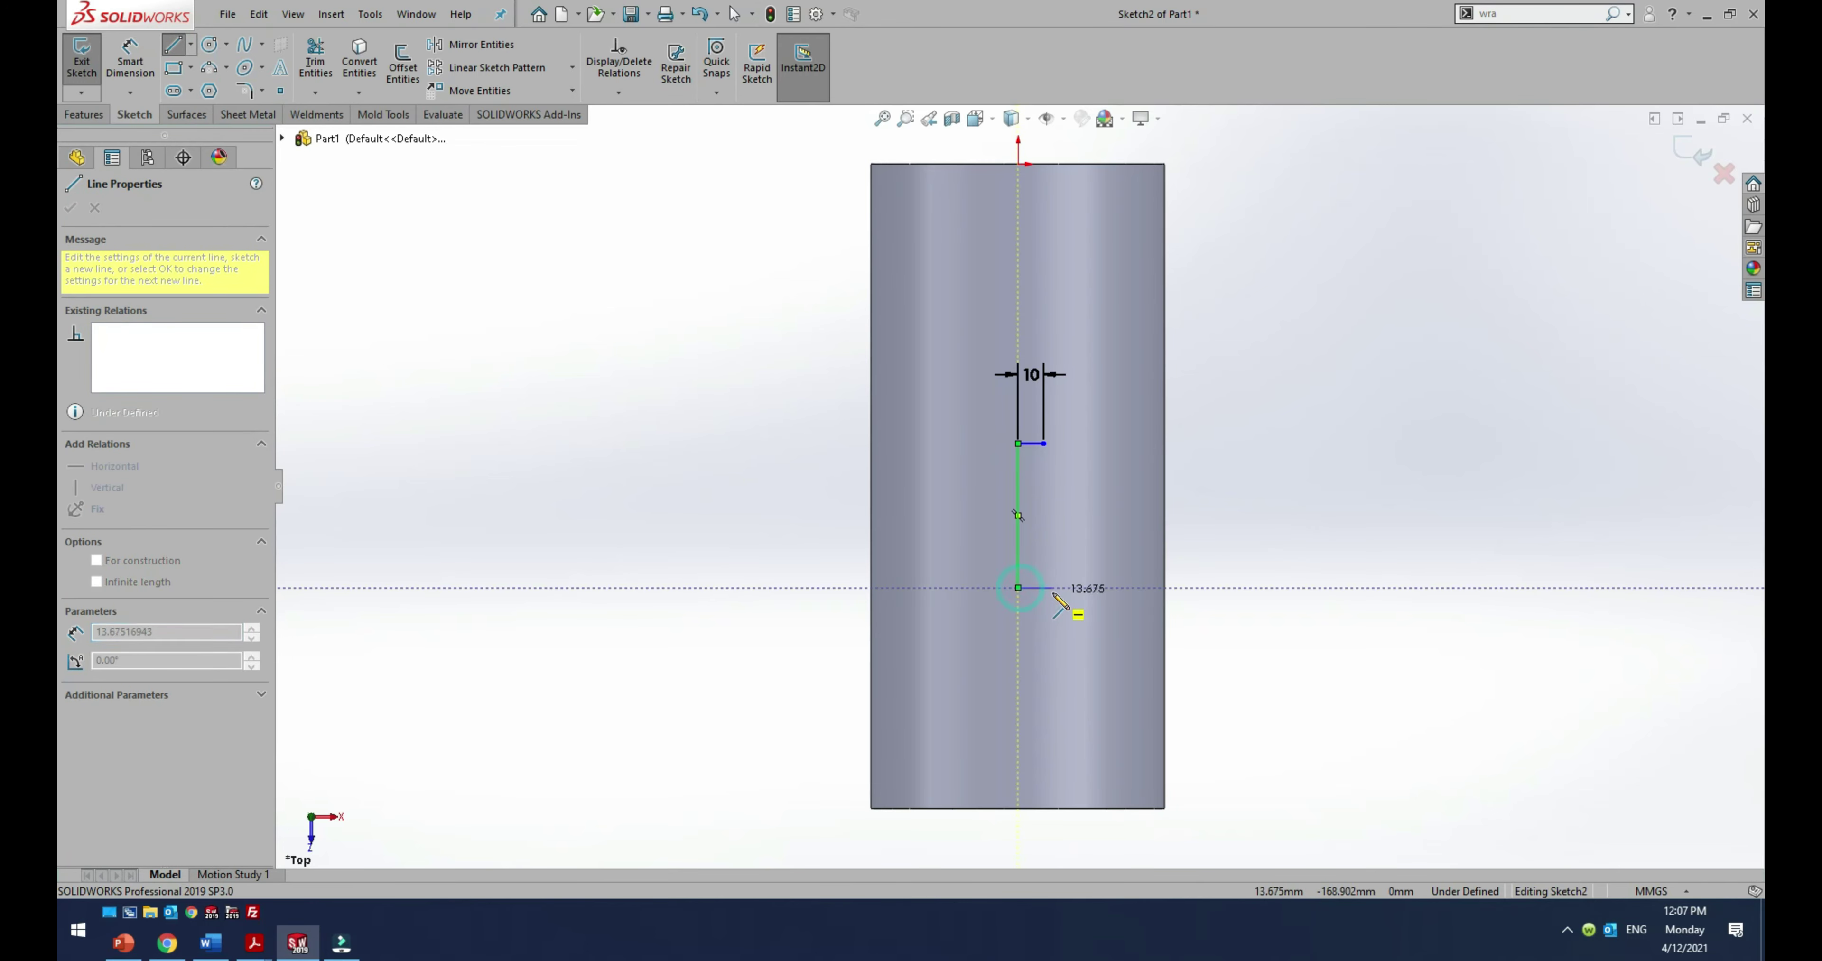
pyautogui.click(1043, 588)
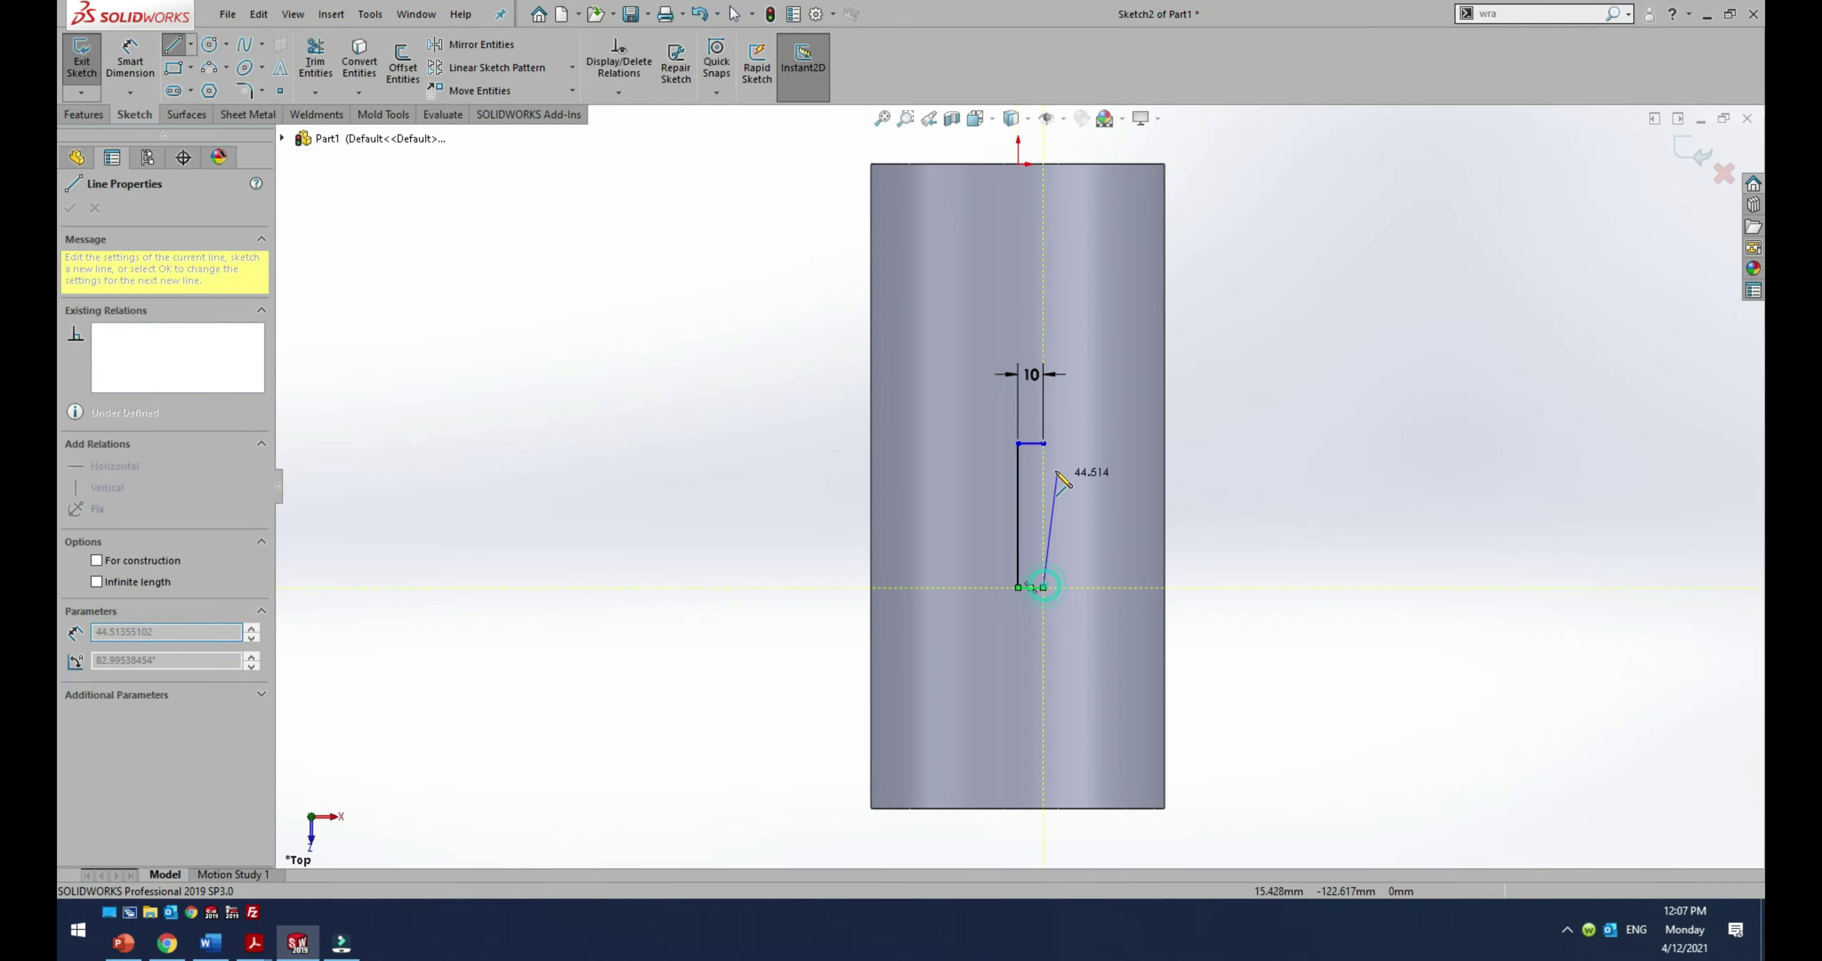
pyautogui.click(1043, 443)
pyautogui.press('Escape')
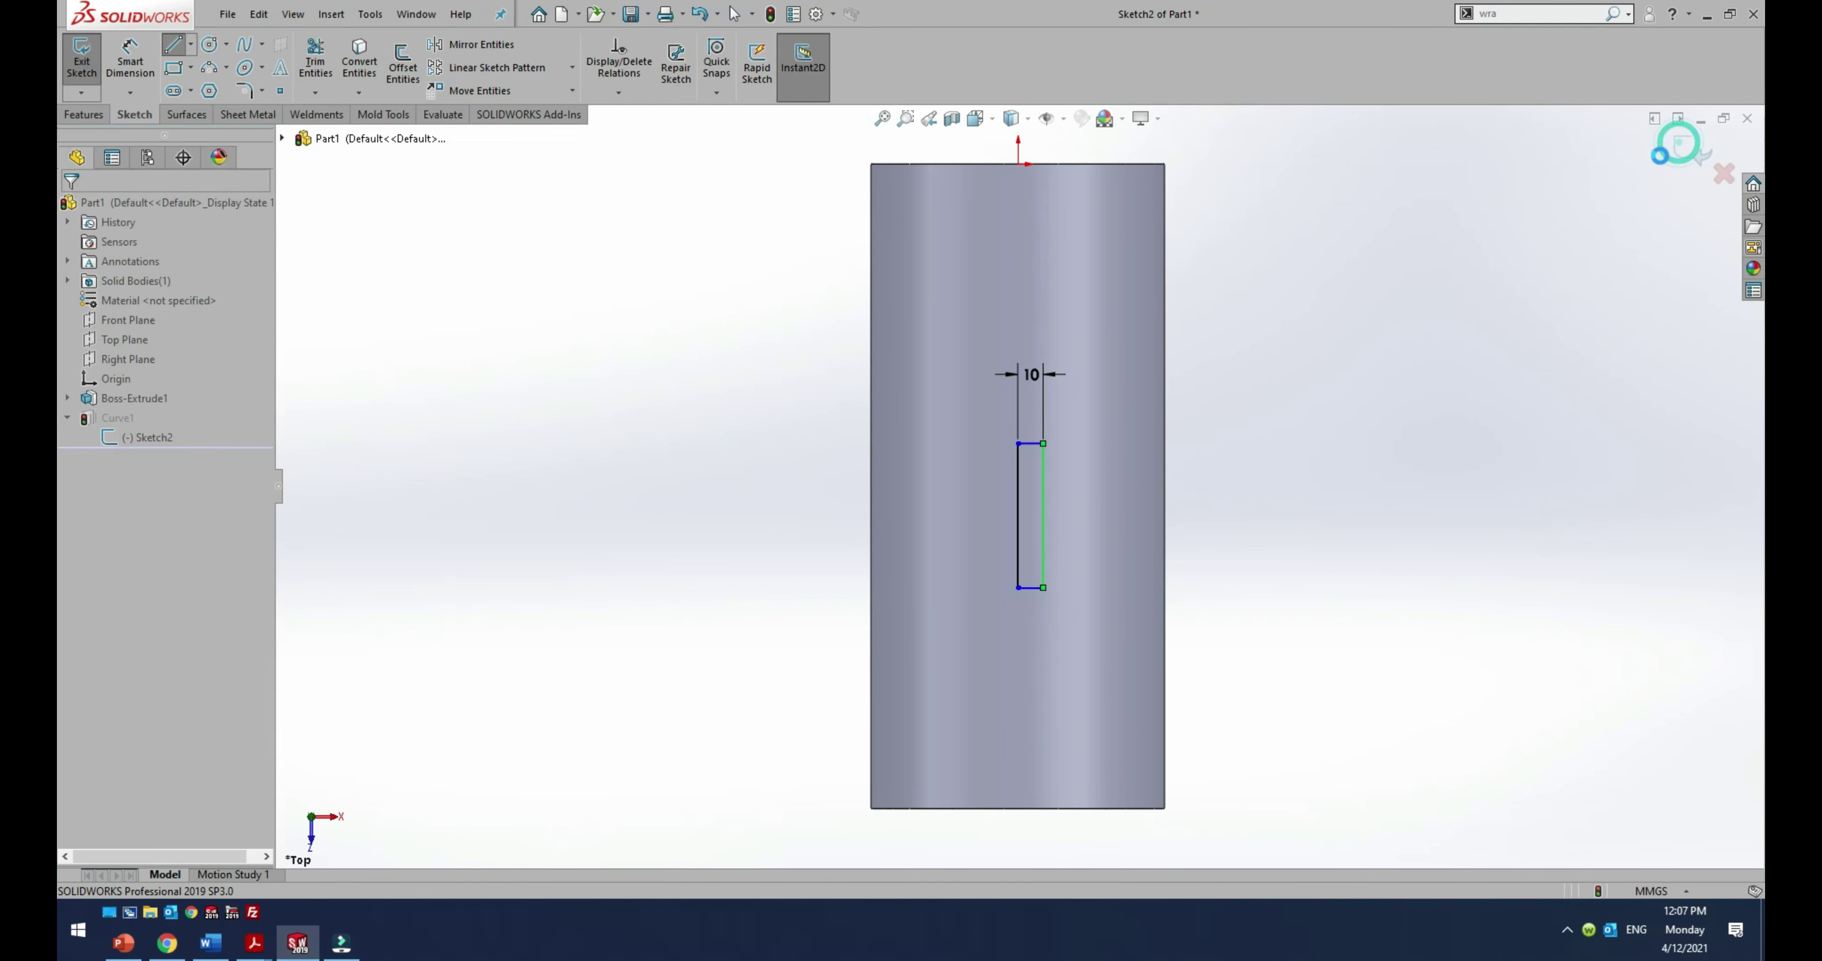
pyautogui.click(1691, 152)
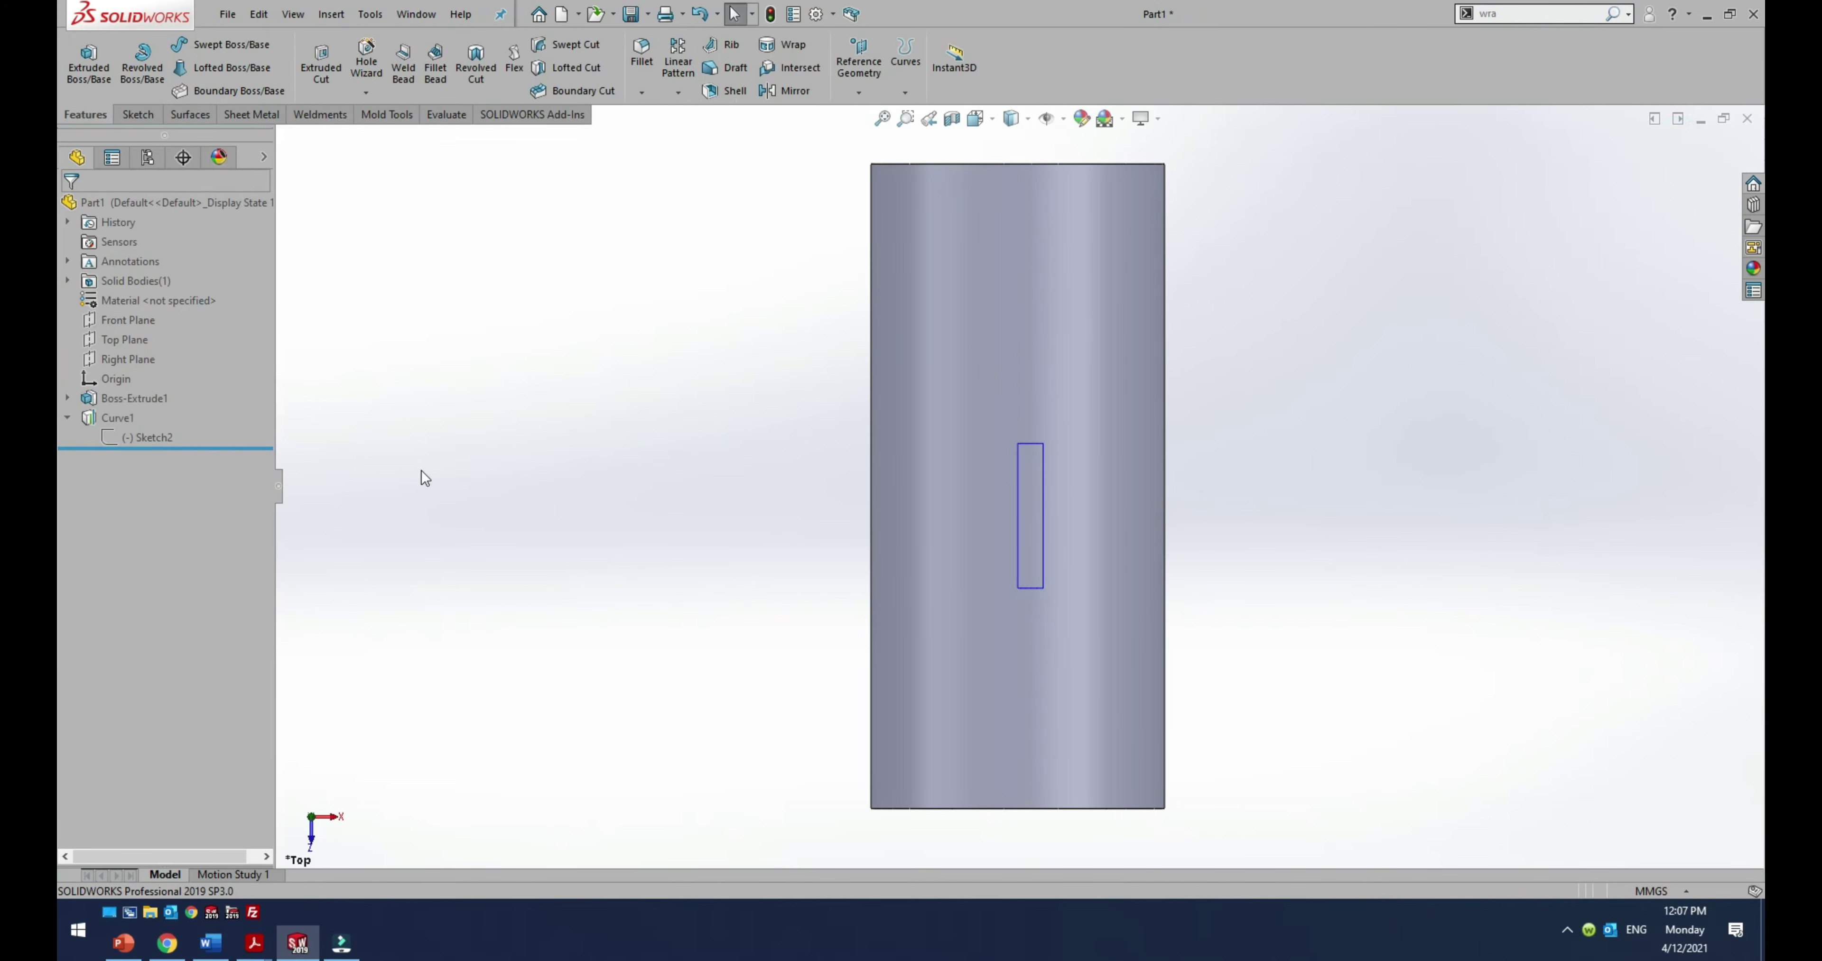
# Step: Measure the projected curve's top edge, reading an arc length of 10.050 mm
pyautogui.scroll(-5, 1025, 479)
pyautogui.moveTo(1025, 479); pyautogui.dragTo(960, 405, button='middle')
pyautogui.scroll(-3, 1365, 576)
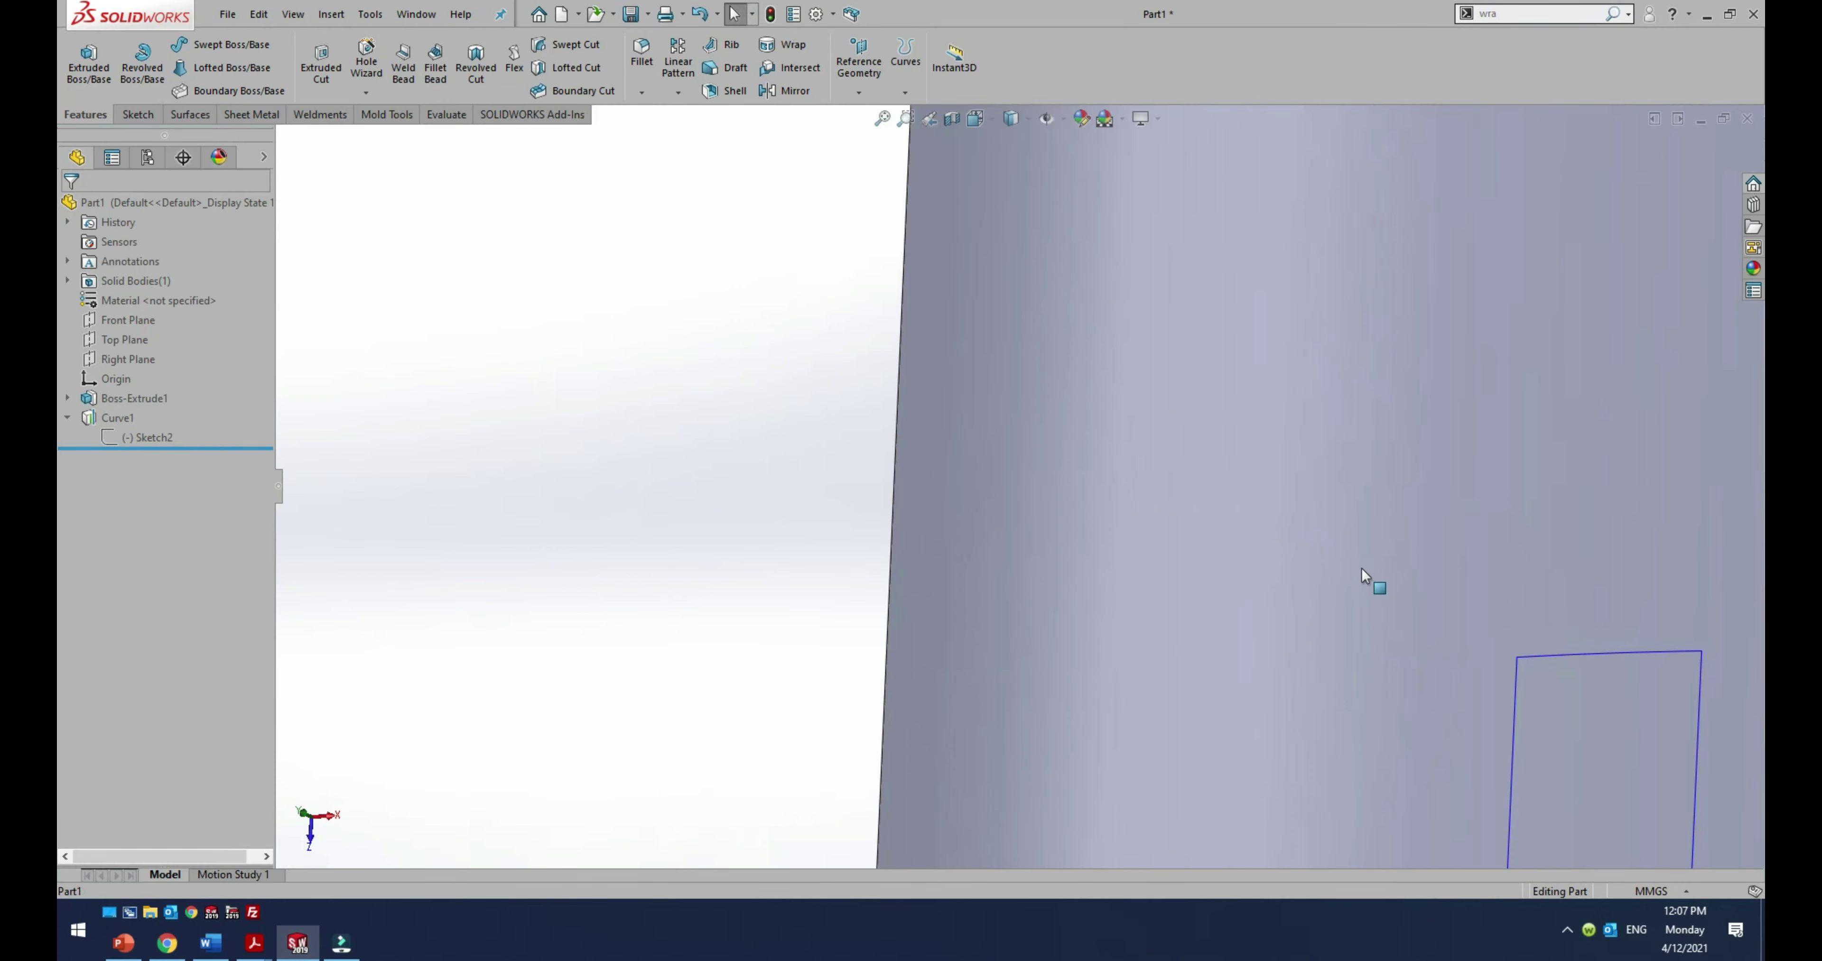
pyautogui.click(1565, 657)
pyautogui.press('m')
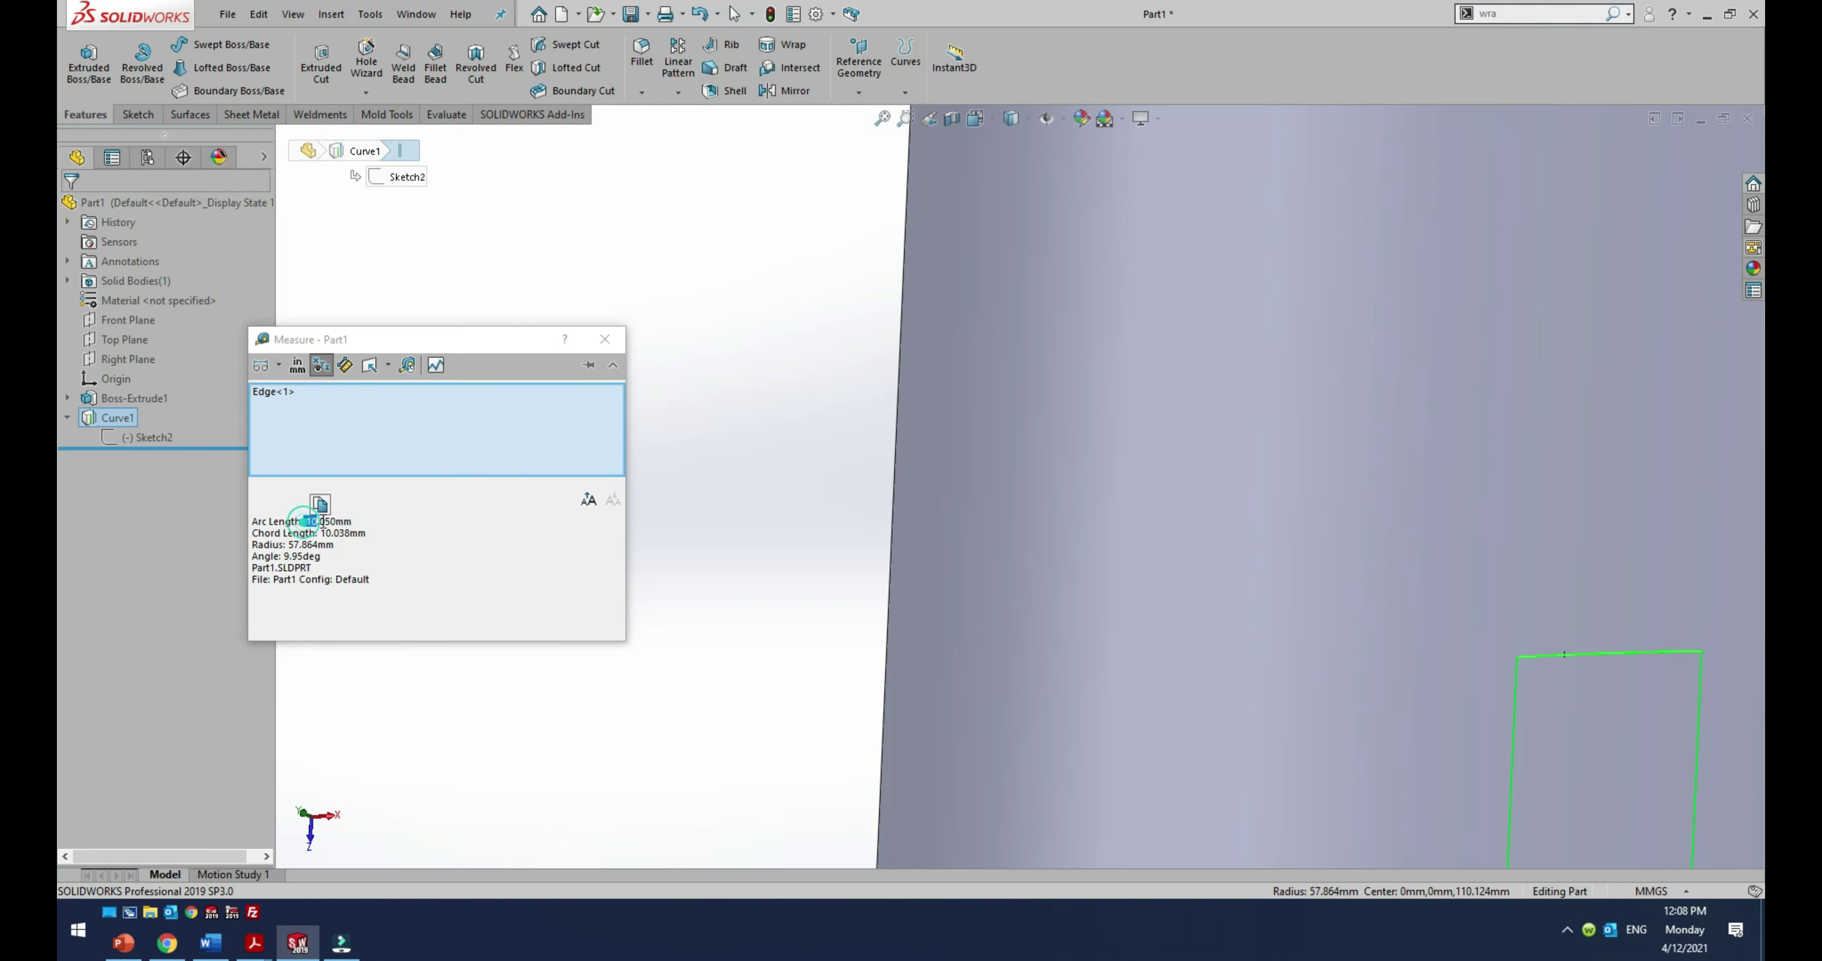
pyautogui.moveTo(252, 521); pyautogui.dragTo(356, 520)
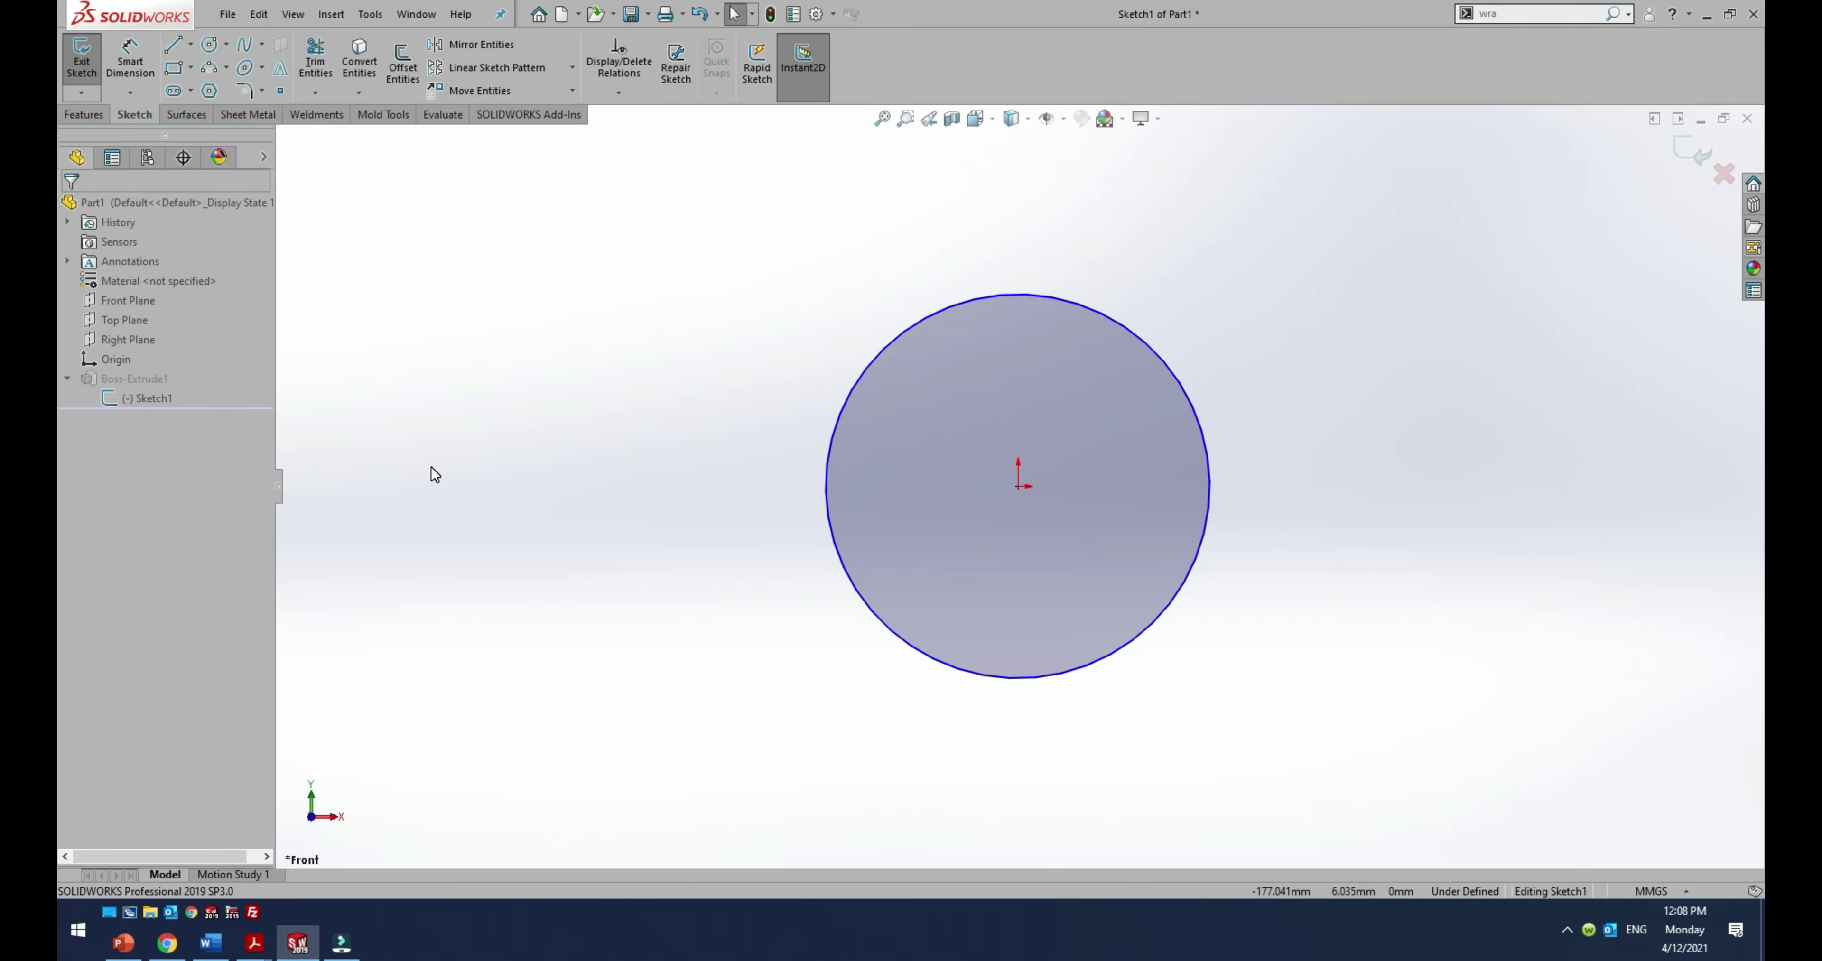
# Step: Dimension Sketch1's base circle at 200 mm diameter and rebuild the cylinder
pyautogui.press('d')
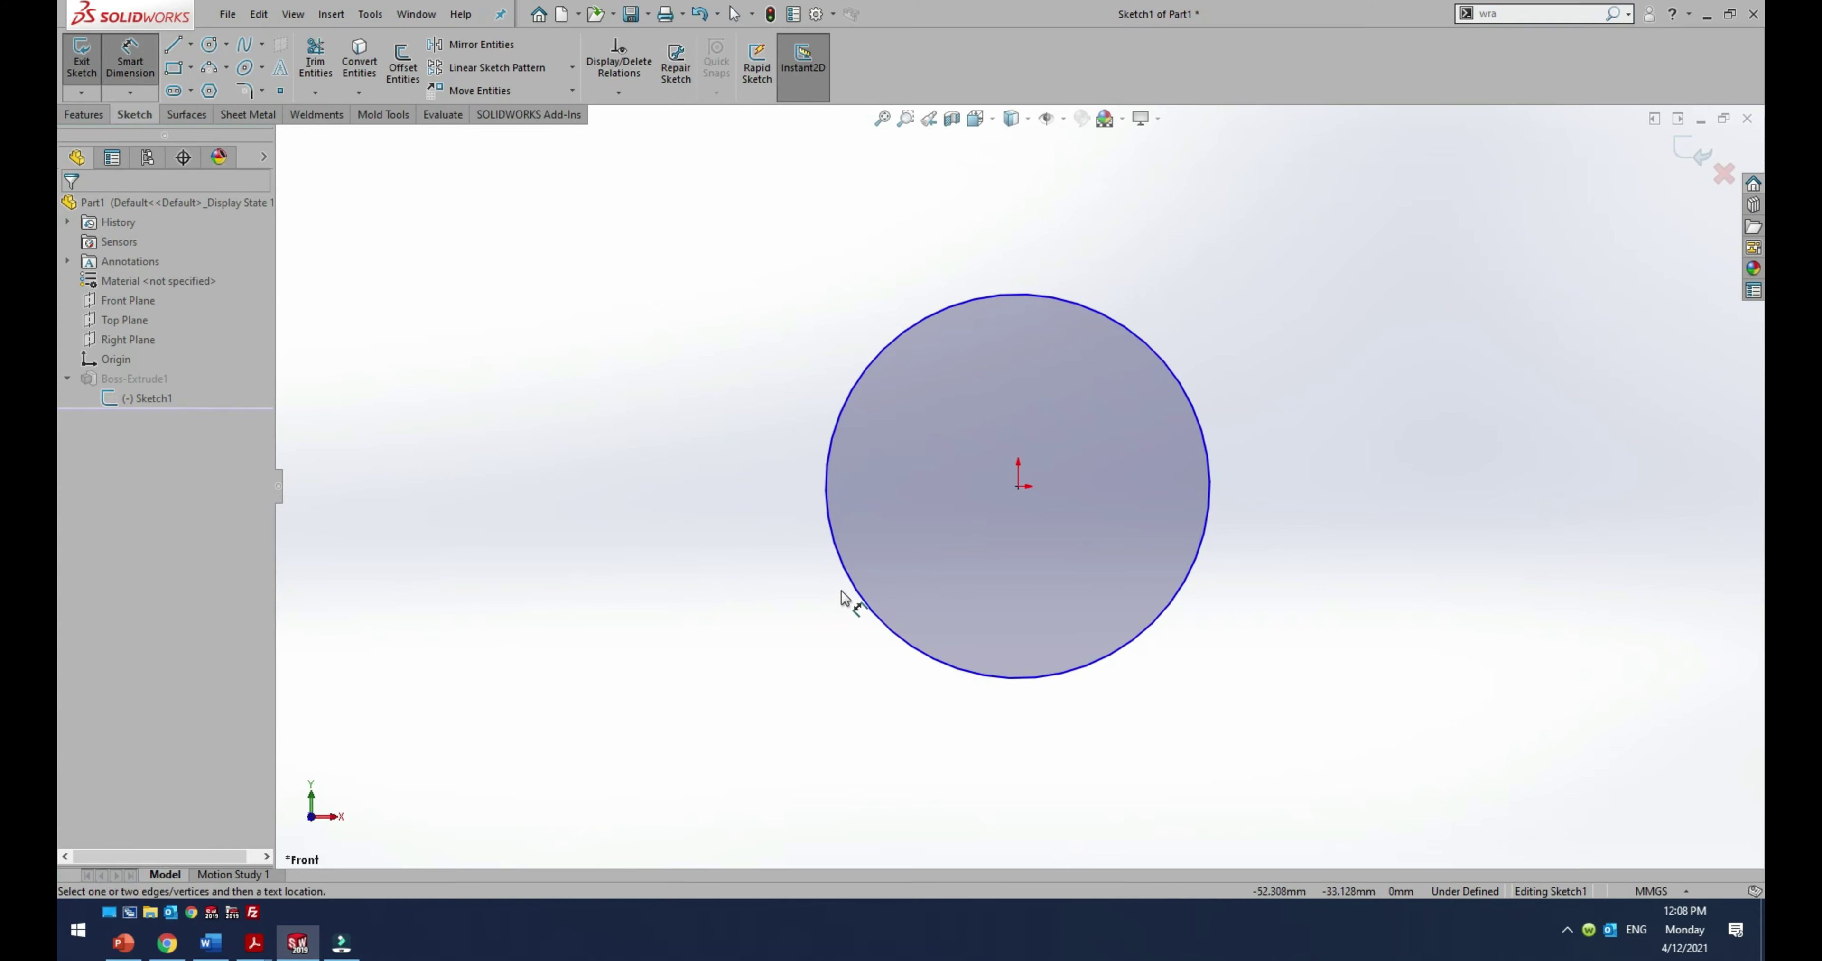
pyautogui.click(842, 574)
pyautogui.click(714, 633)
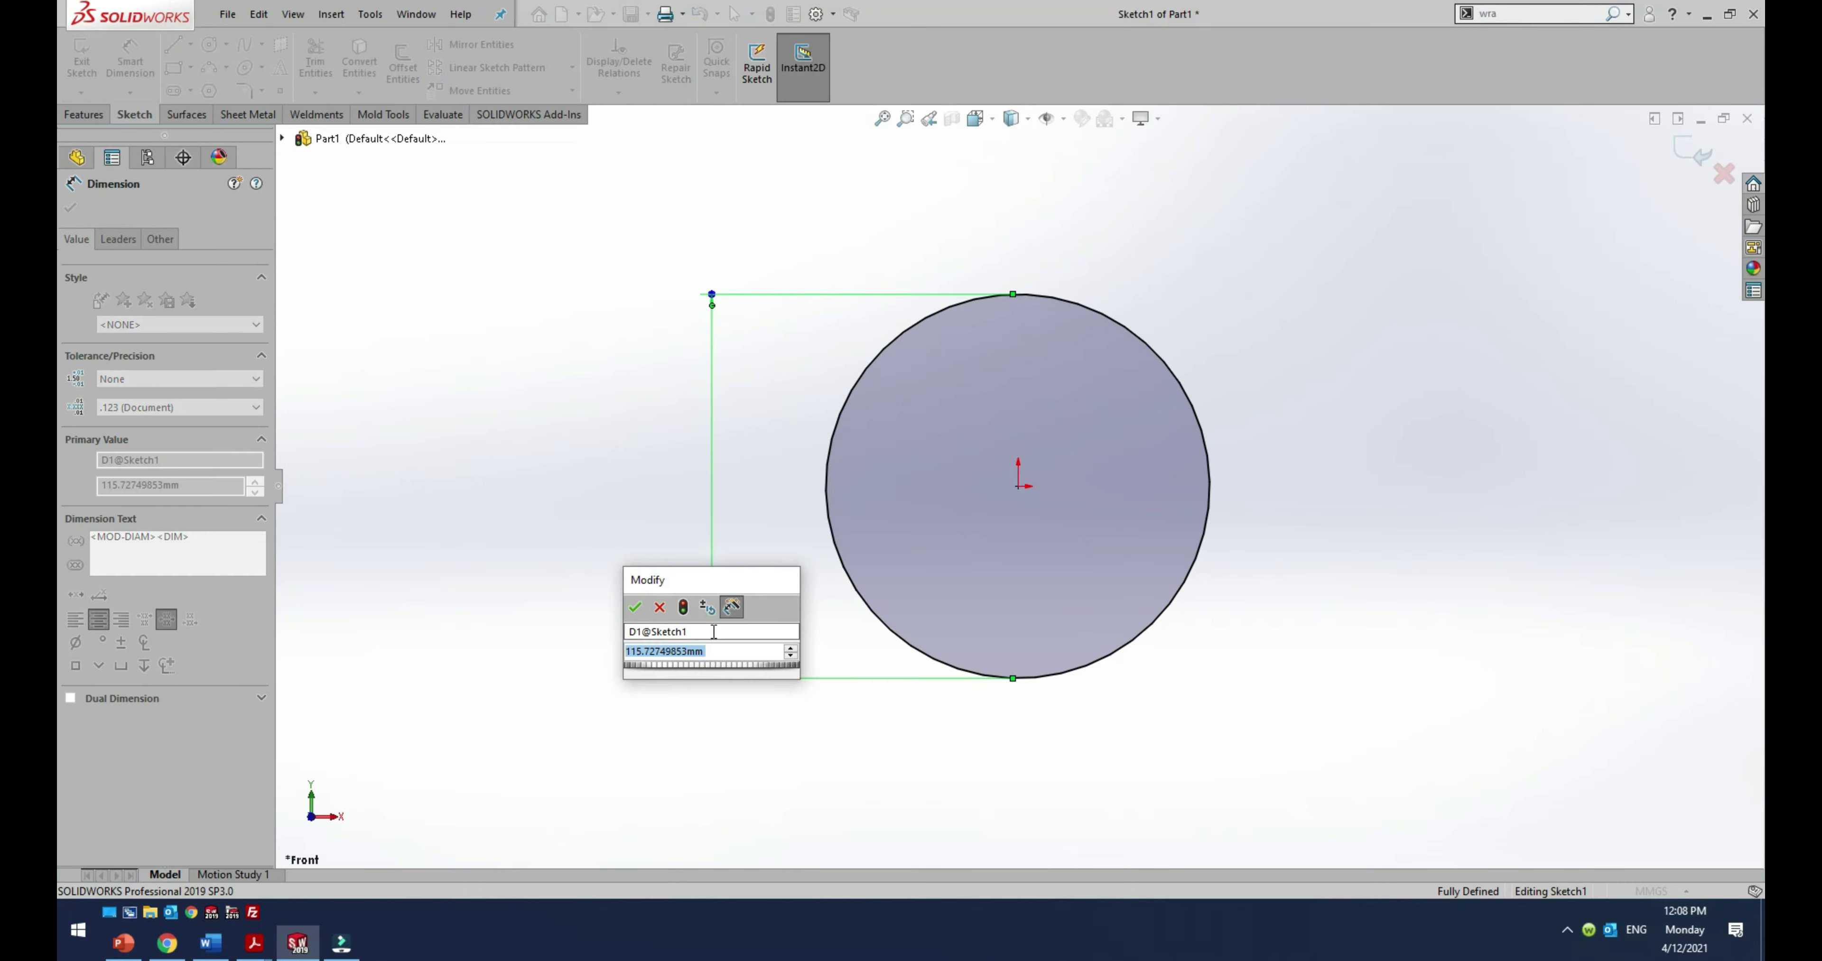
pyautogui.write('200')
pyautogui.press('Return')
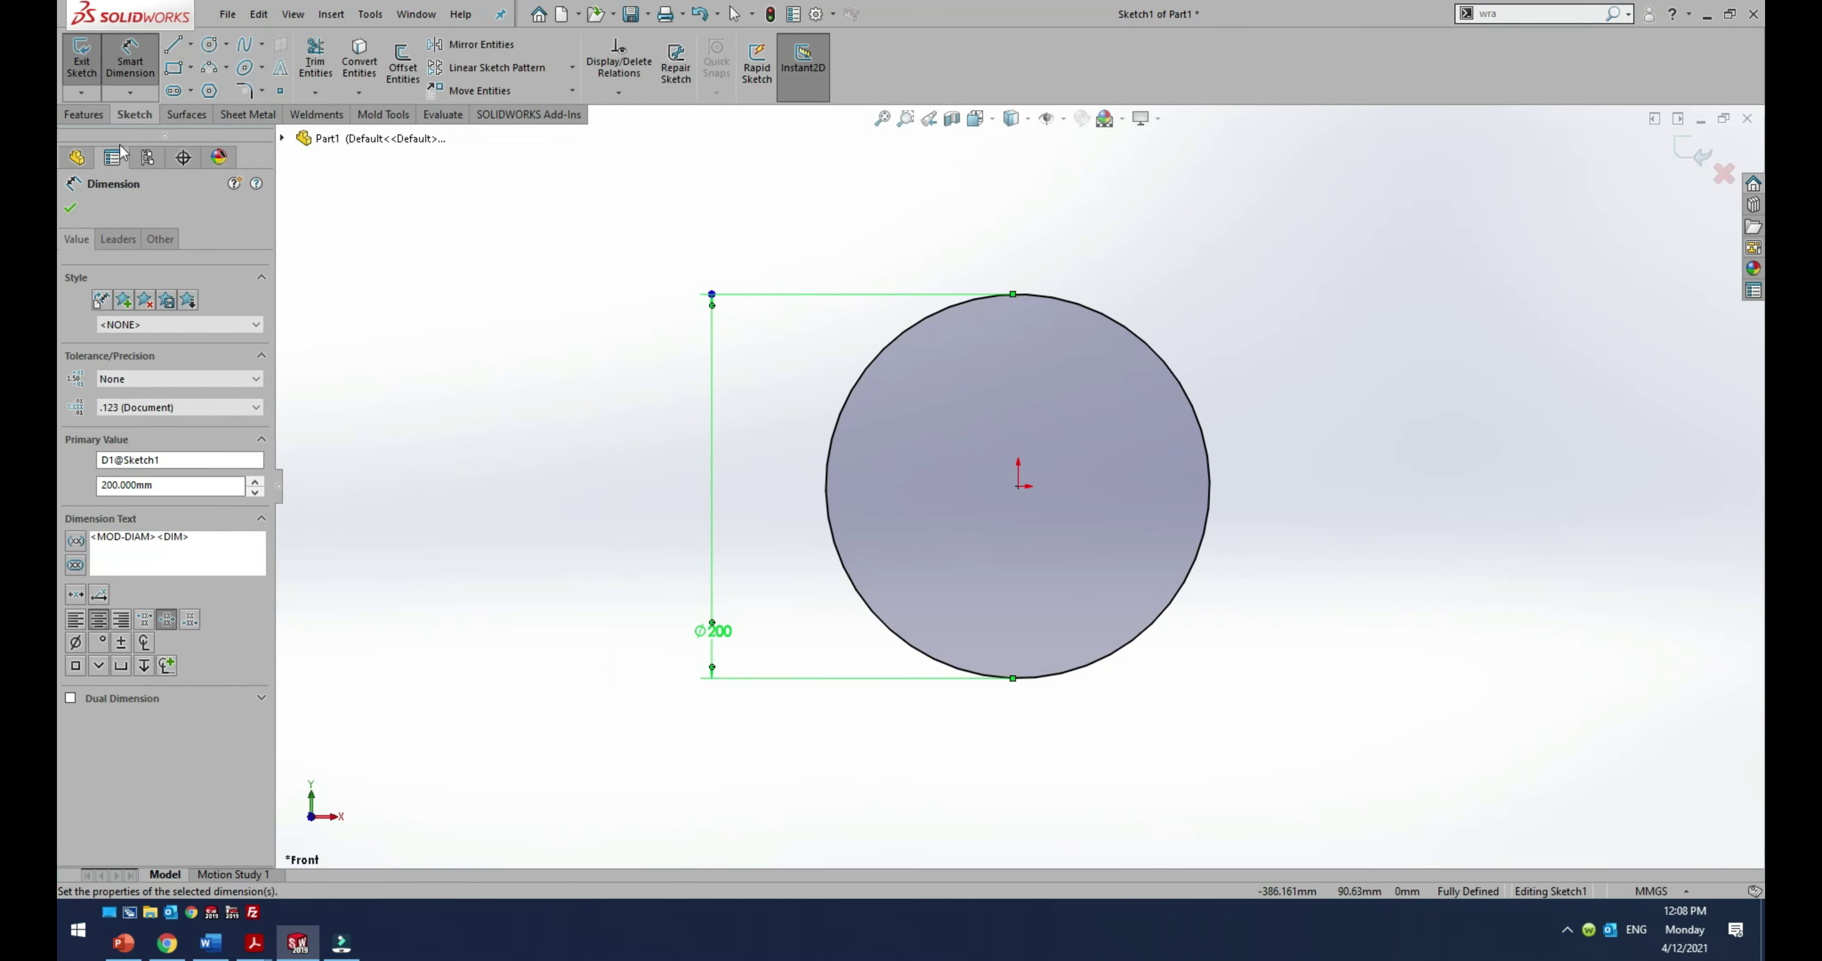
pyautogui.click(98, 116)
pyautogui.click(1694, 152)
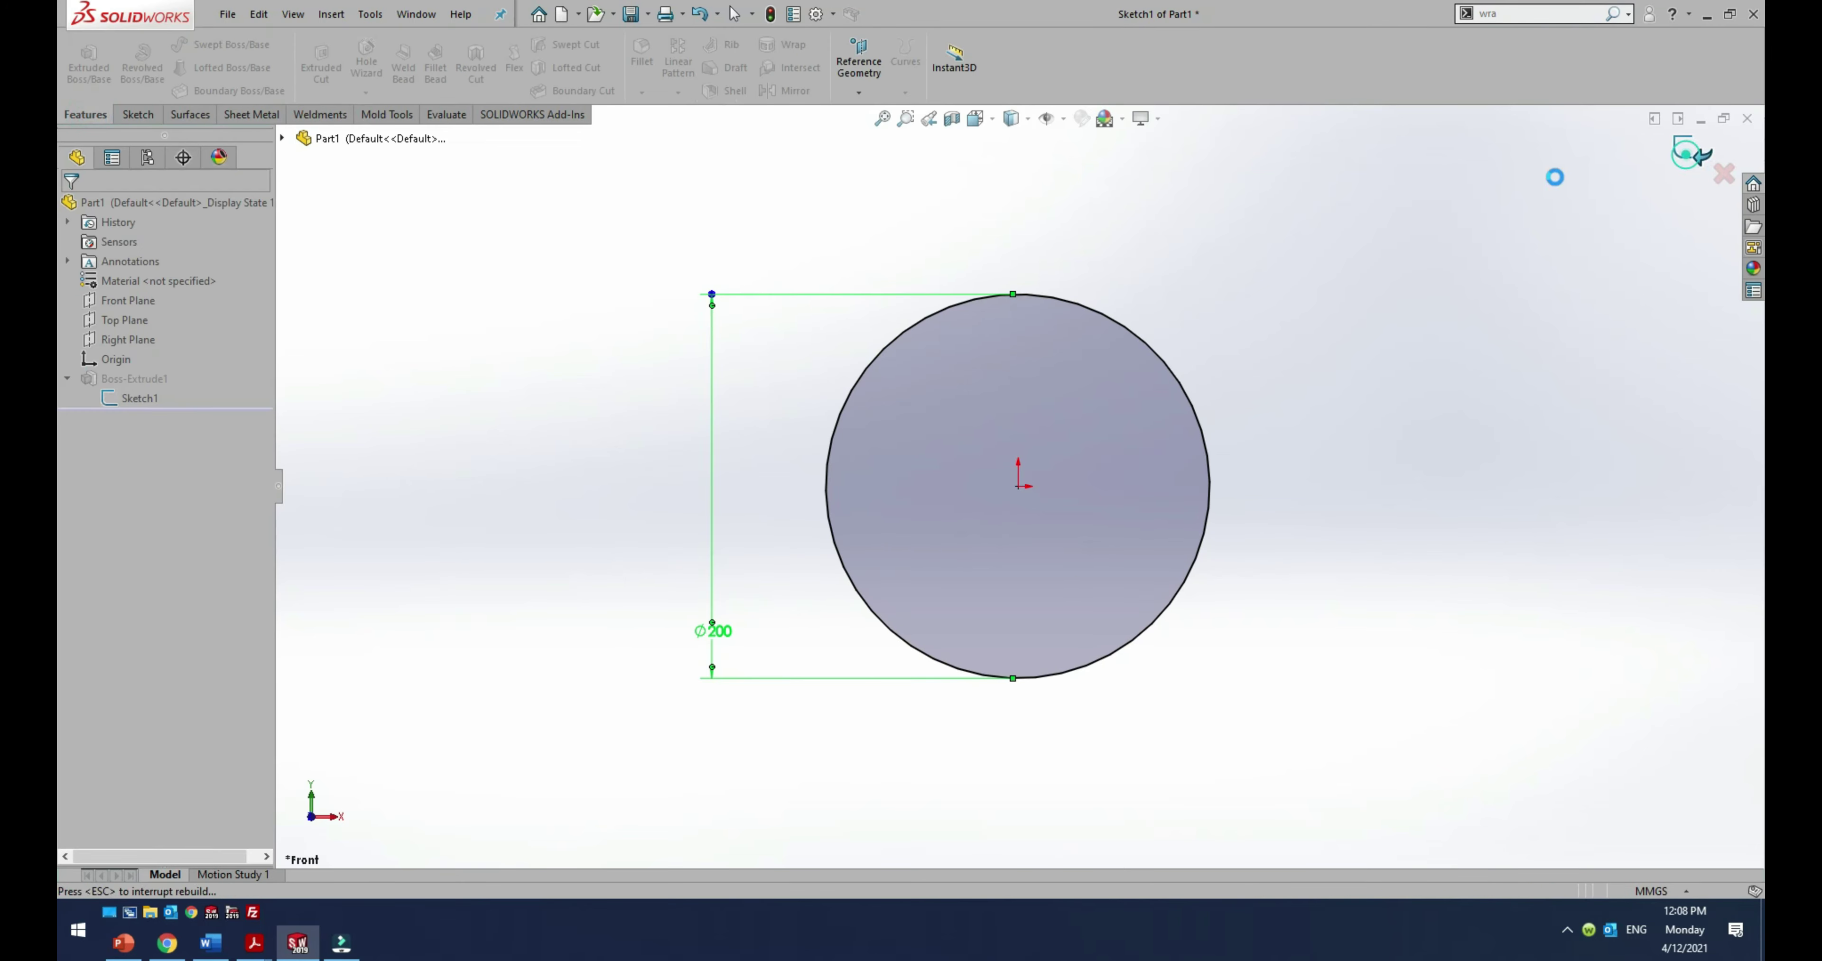
# Step: Change Boss-Extrude1's Blind depth from 254 mm to 100 mm
pyautogui.click(88, 60)
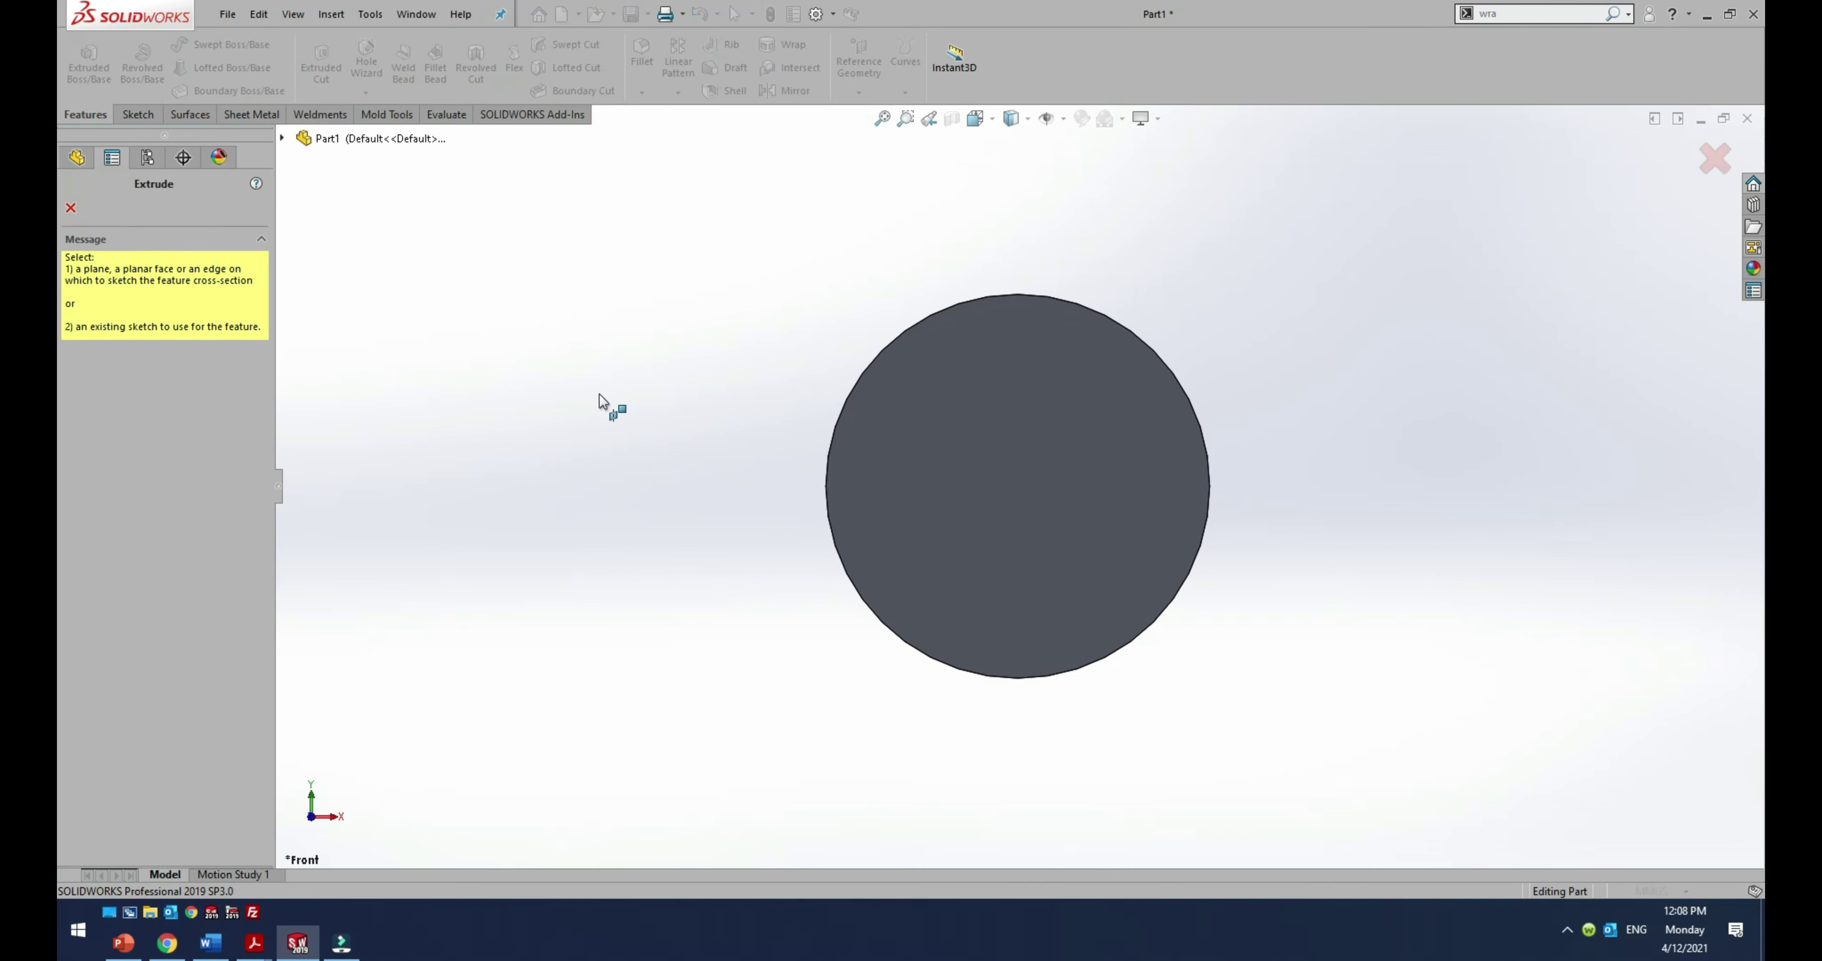
pyautogui.moveTo(917, 482); pyautogui.dragTo(924, 339, button='middle')
pyautogui.press('Escape')
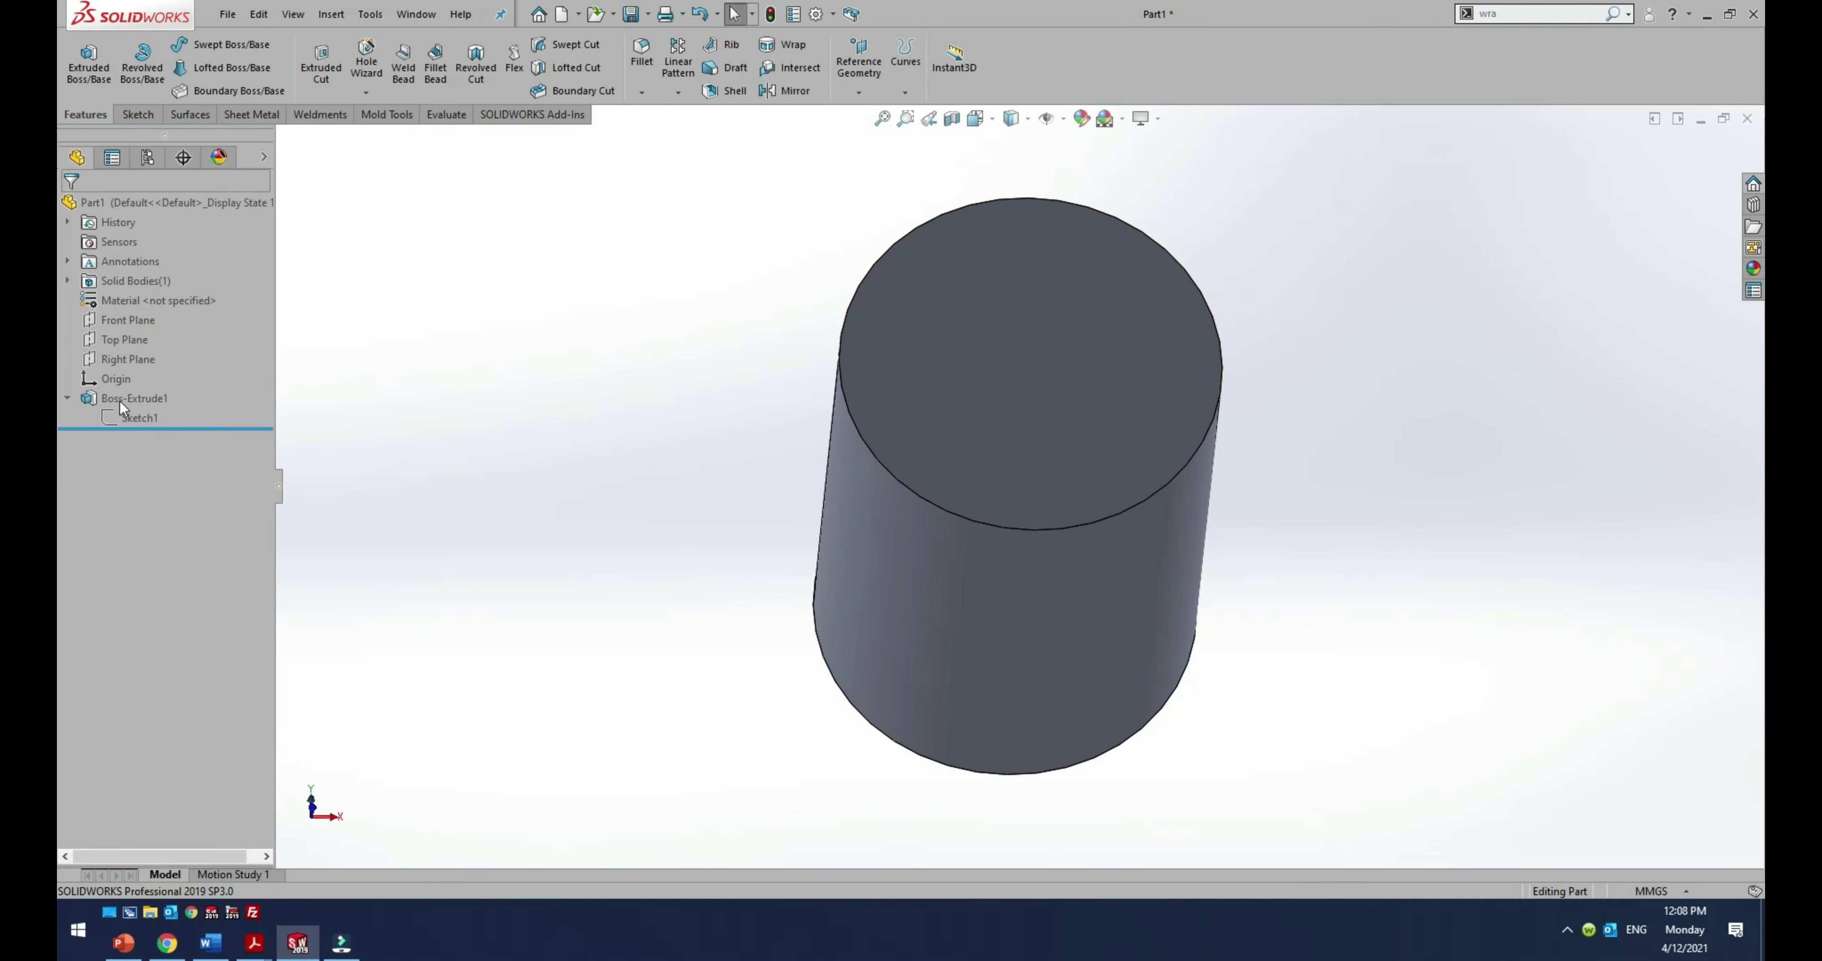
pyautogui.click(119, 400)
pyautogui.click(238, 420)
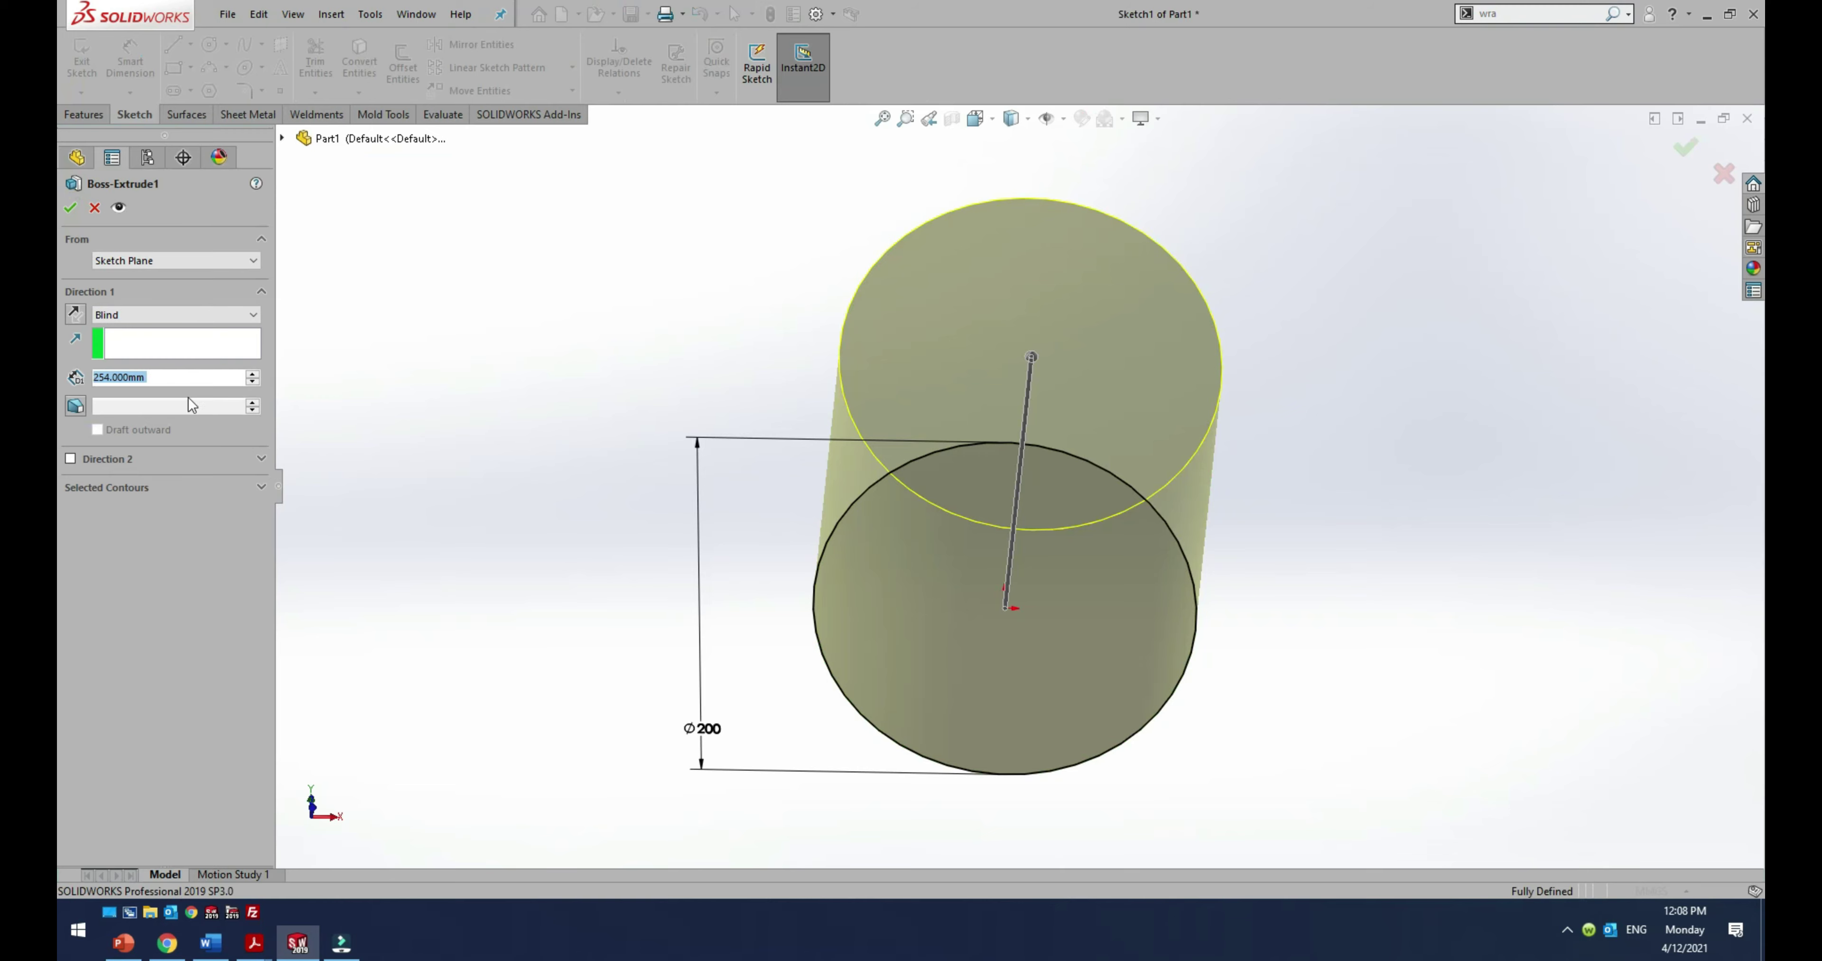
pyautogui.click(183, 377)
pyautogui.doubleClick(182, 376)
pyautogui.write('100')
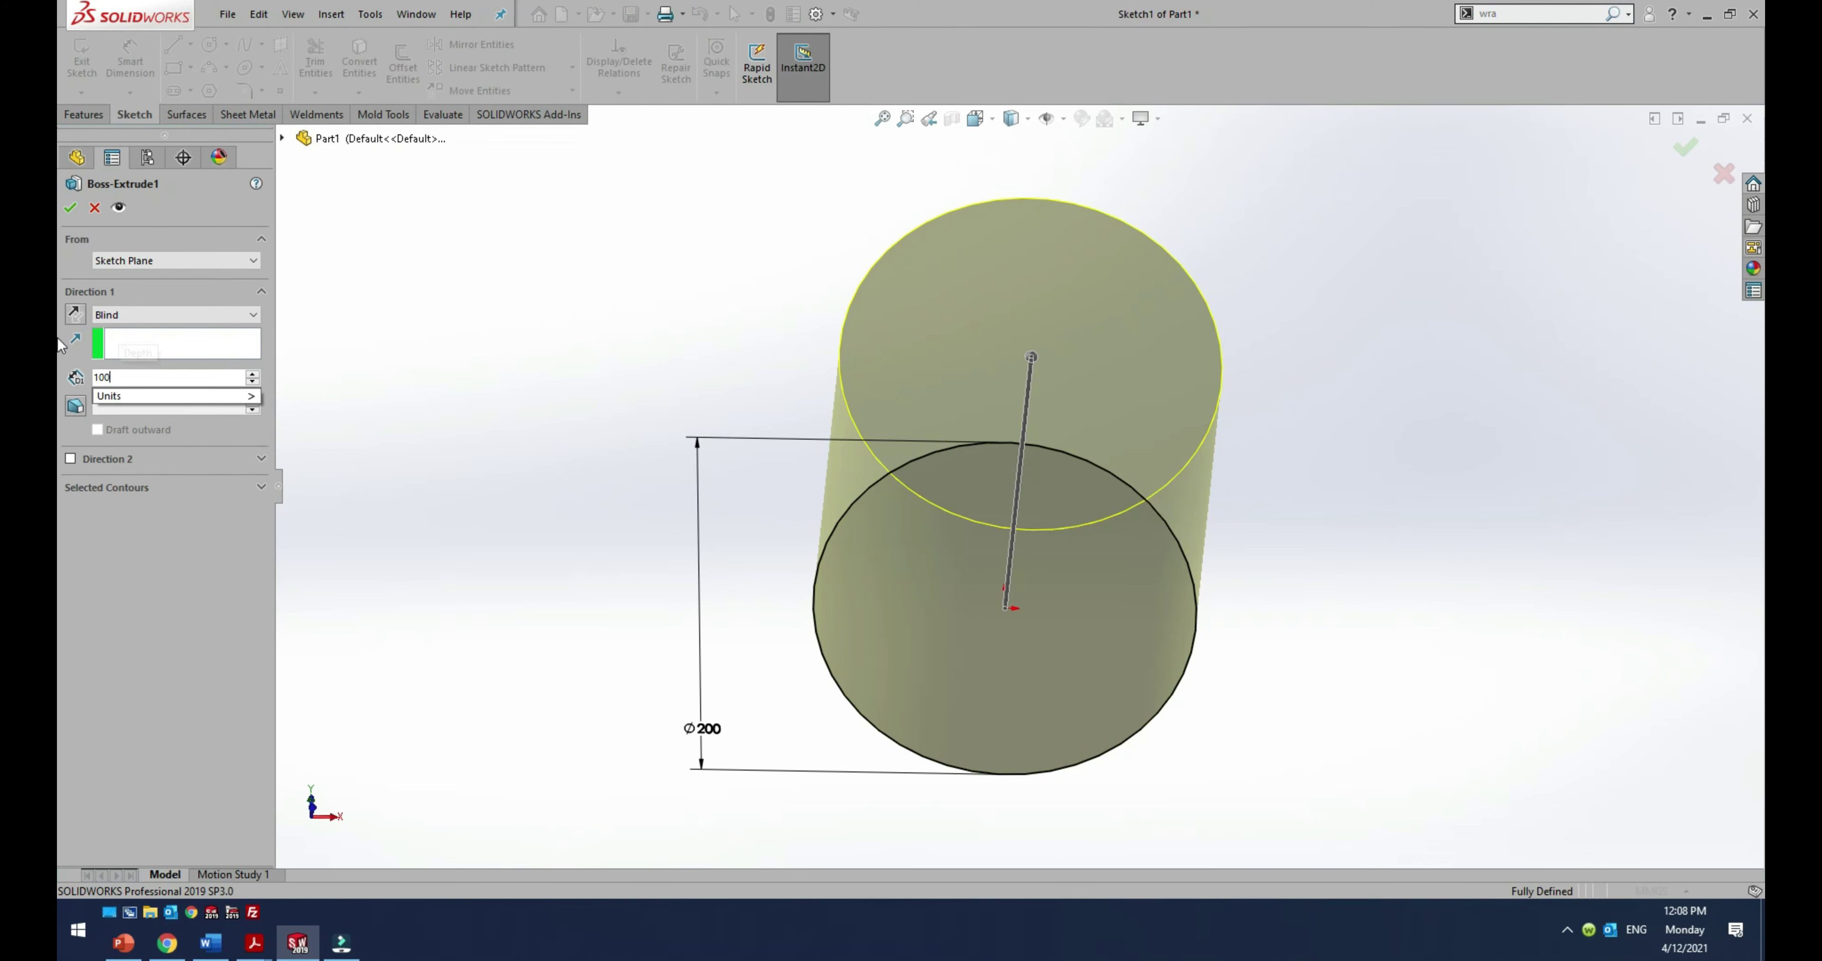
pyautogui.press('Return')
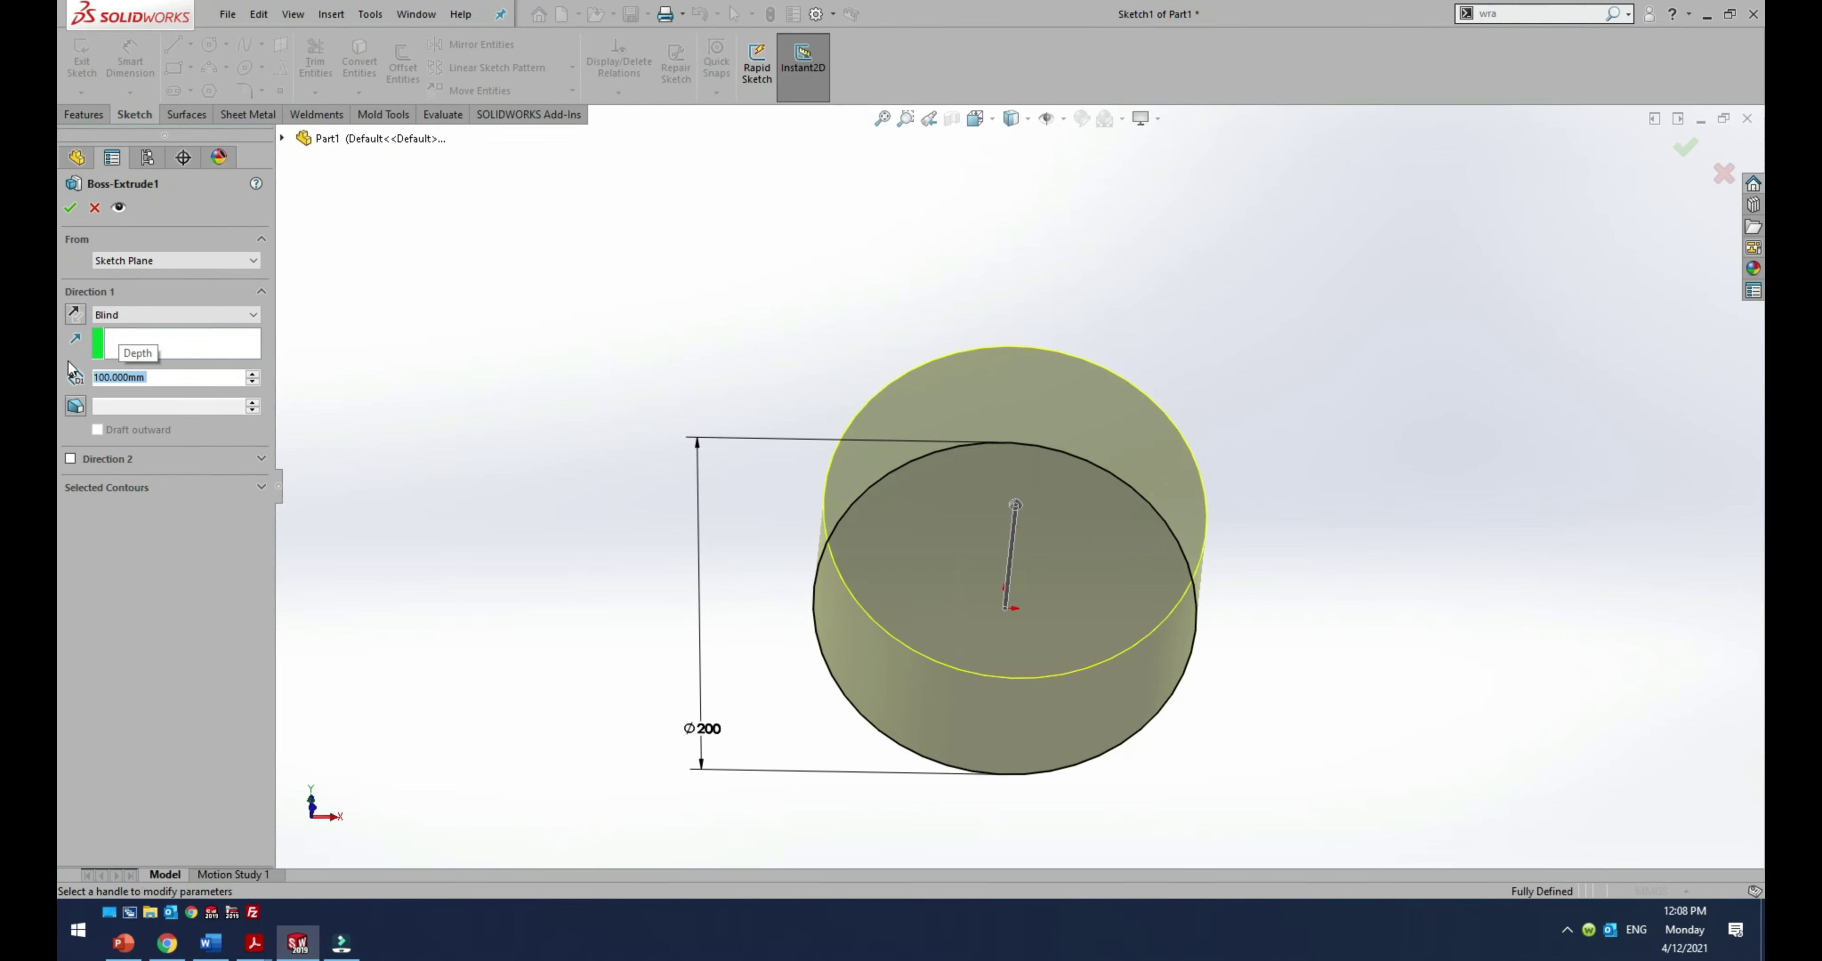
pyautogui.click(70, 208)
pyautogui.click(676, 599)
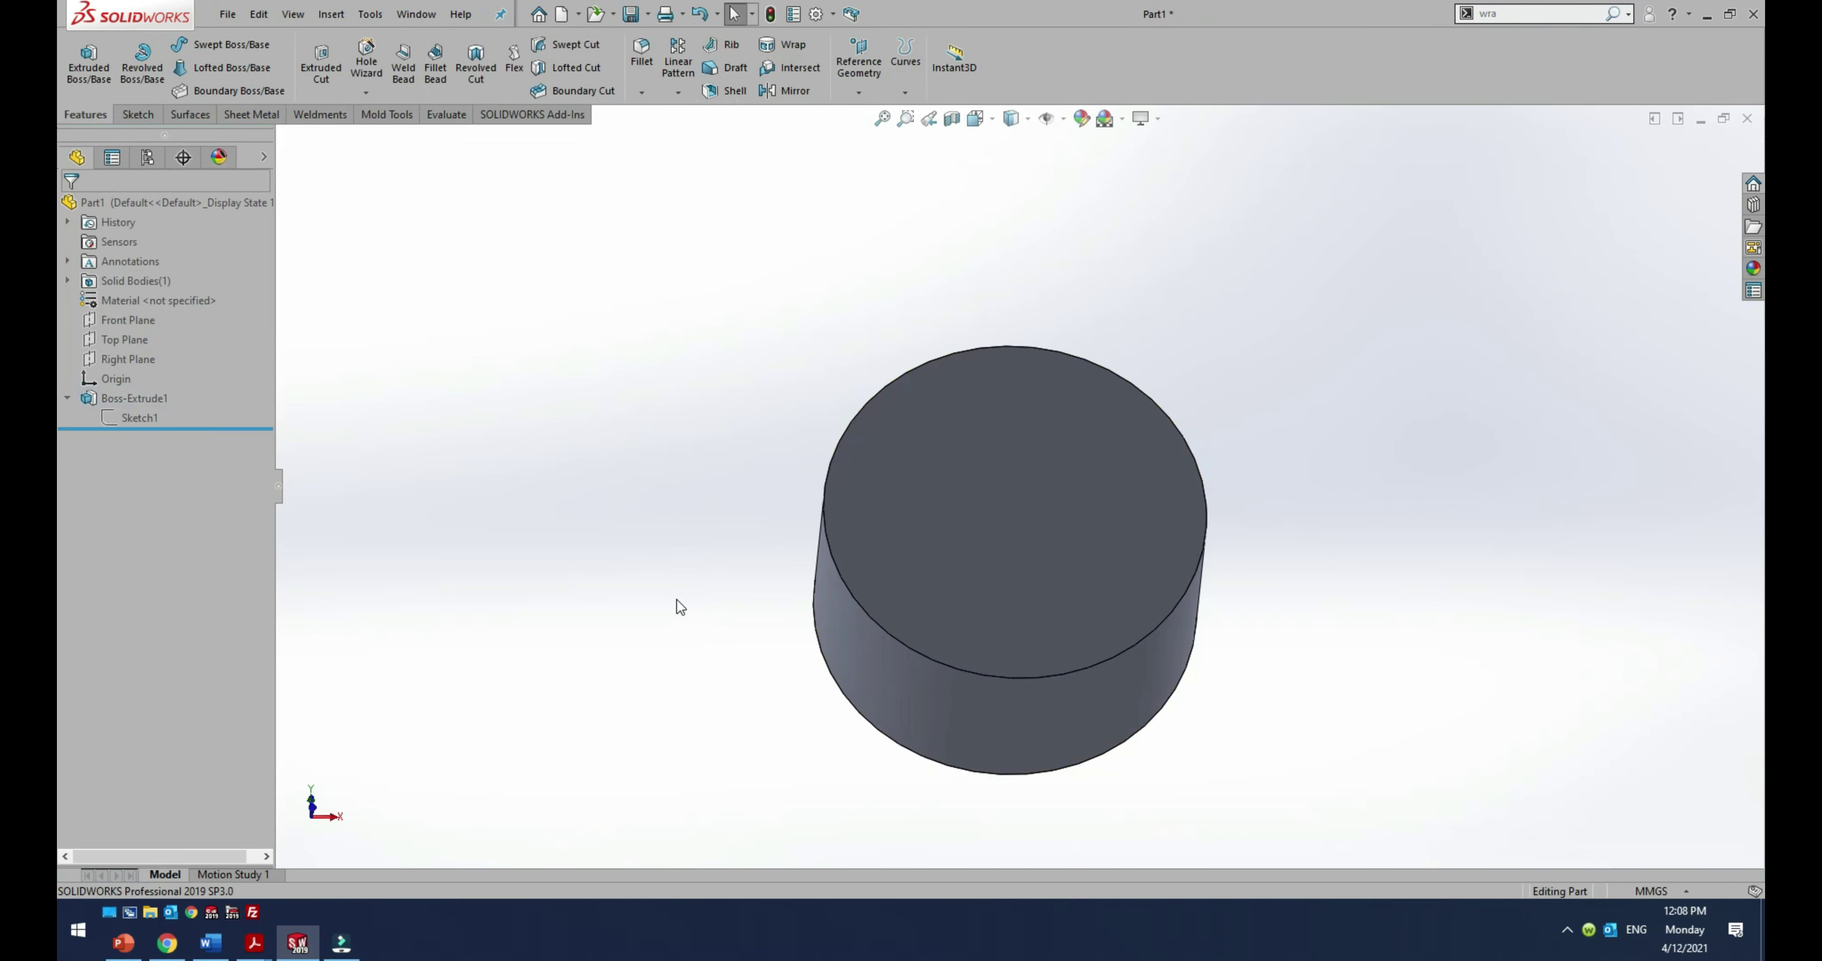
# Step: Create Plane1 parallel to the Top Plane at a 120 mm offset
pyautogui.moveTo(820, 721); pyautogui.dragTo(818, 501, button='middle')
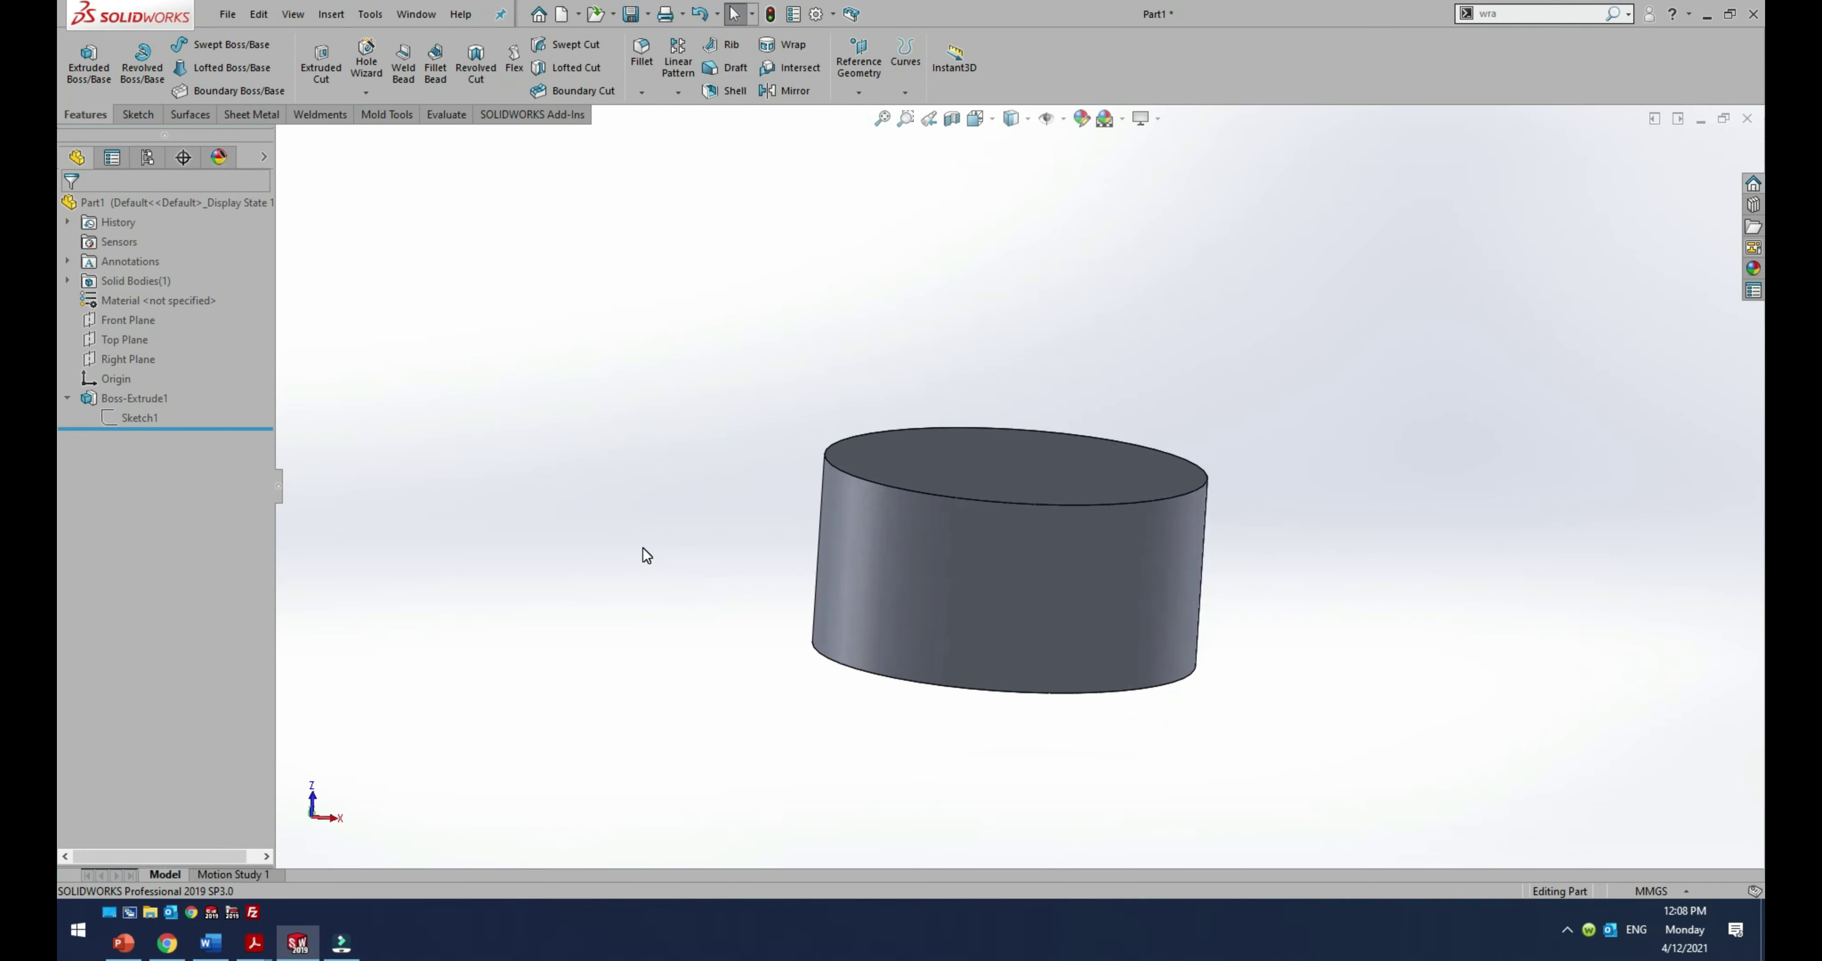
pyautogui.click(121, 319)
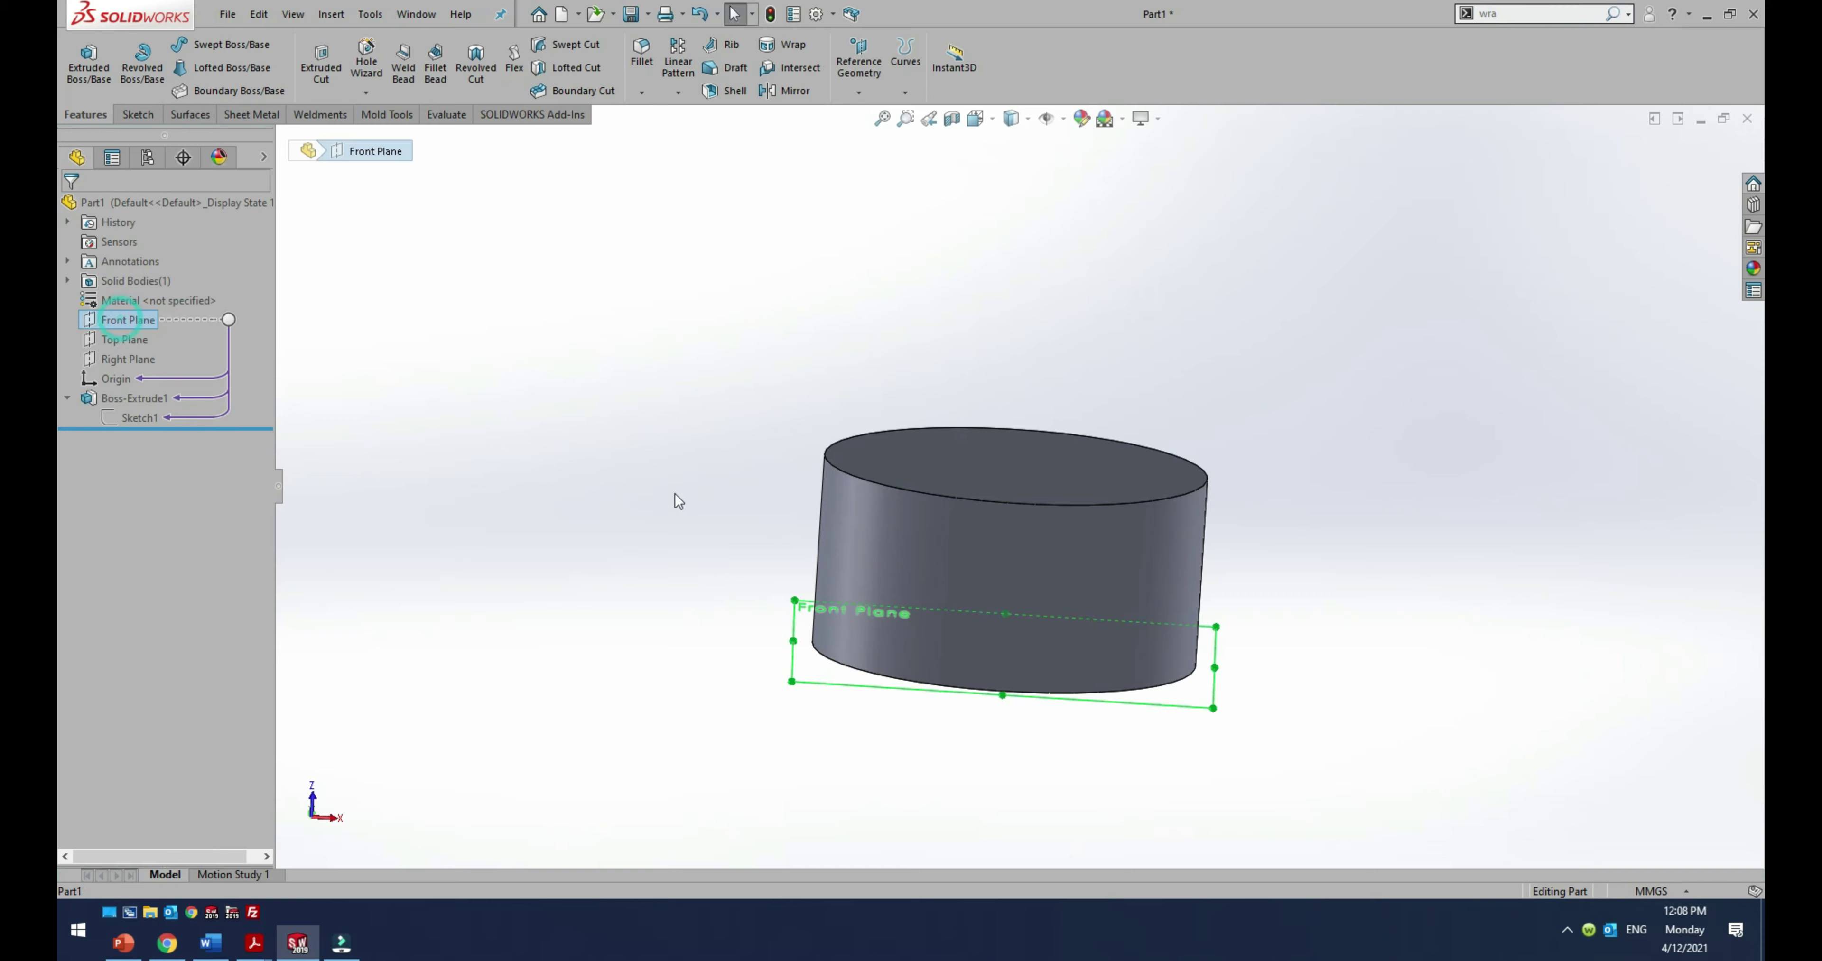
pyautogui.moveTo(683, 515); pyautogui.dragTo(772, 730, button='middle')
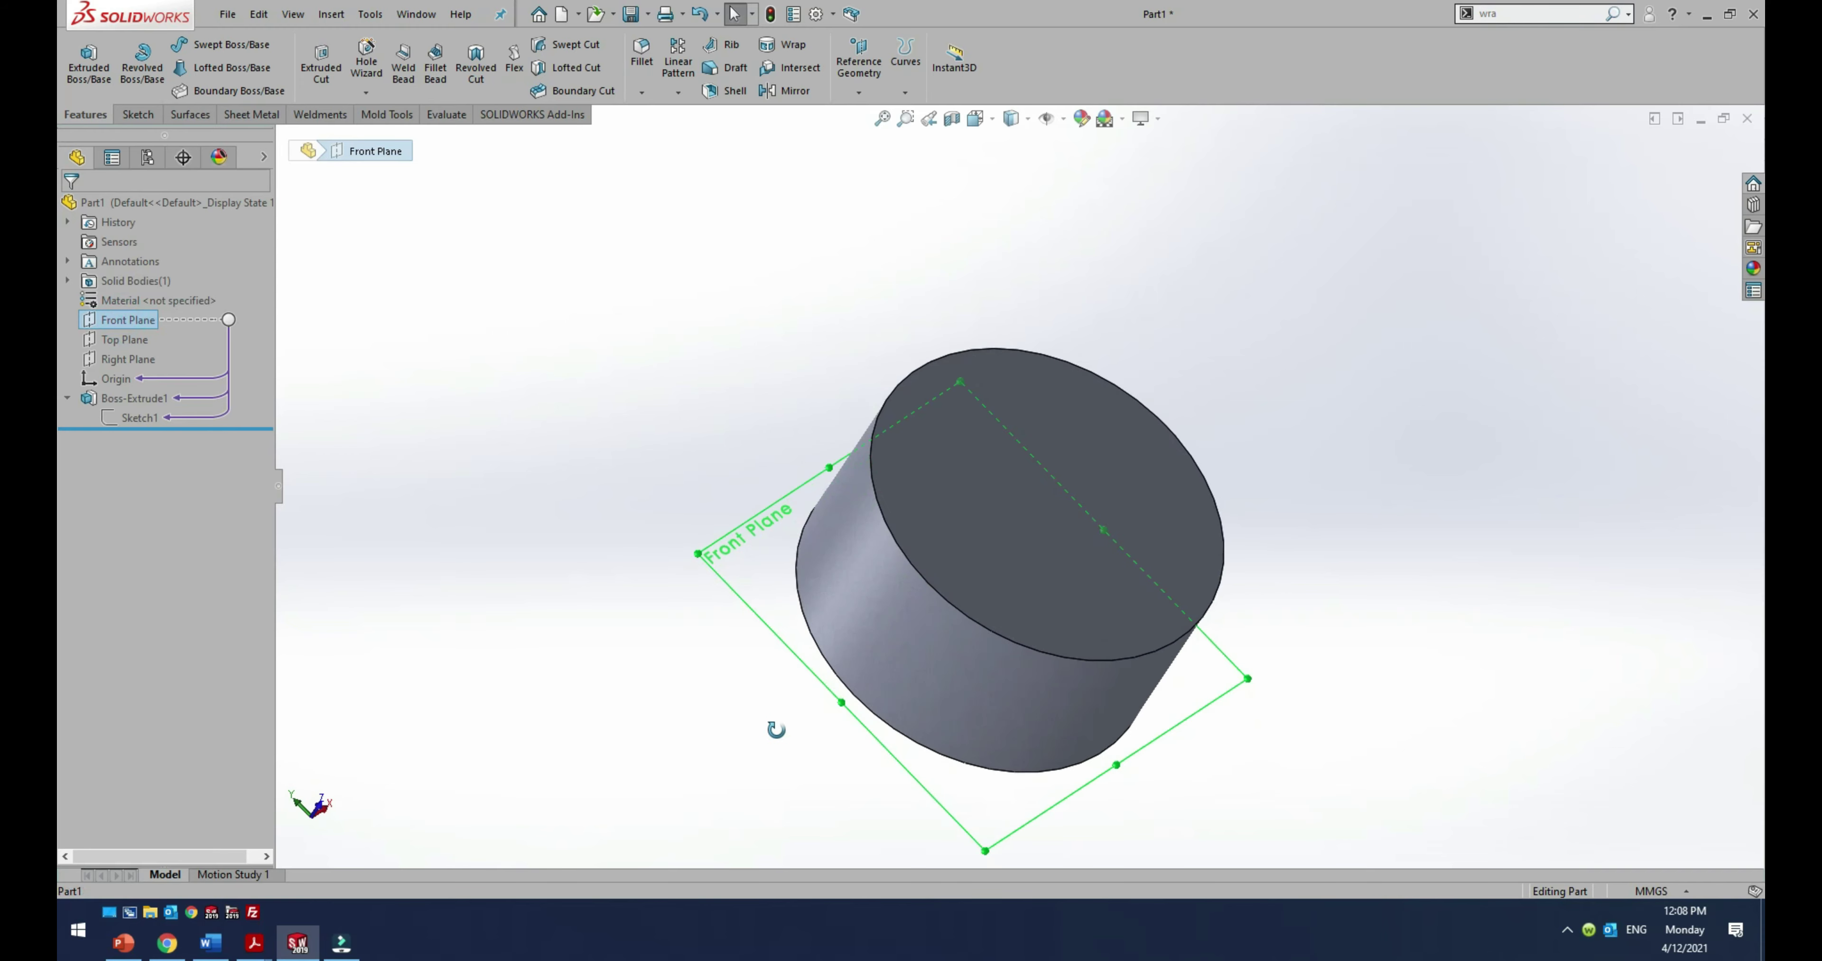
pyautogui.click(117, 338)
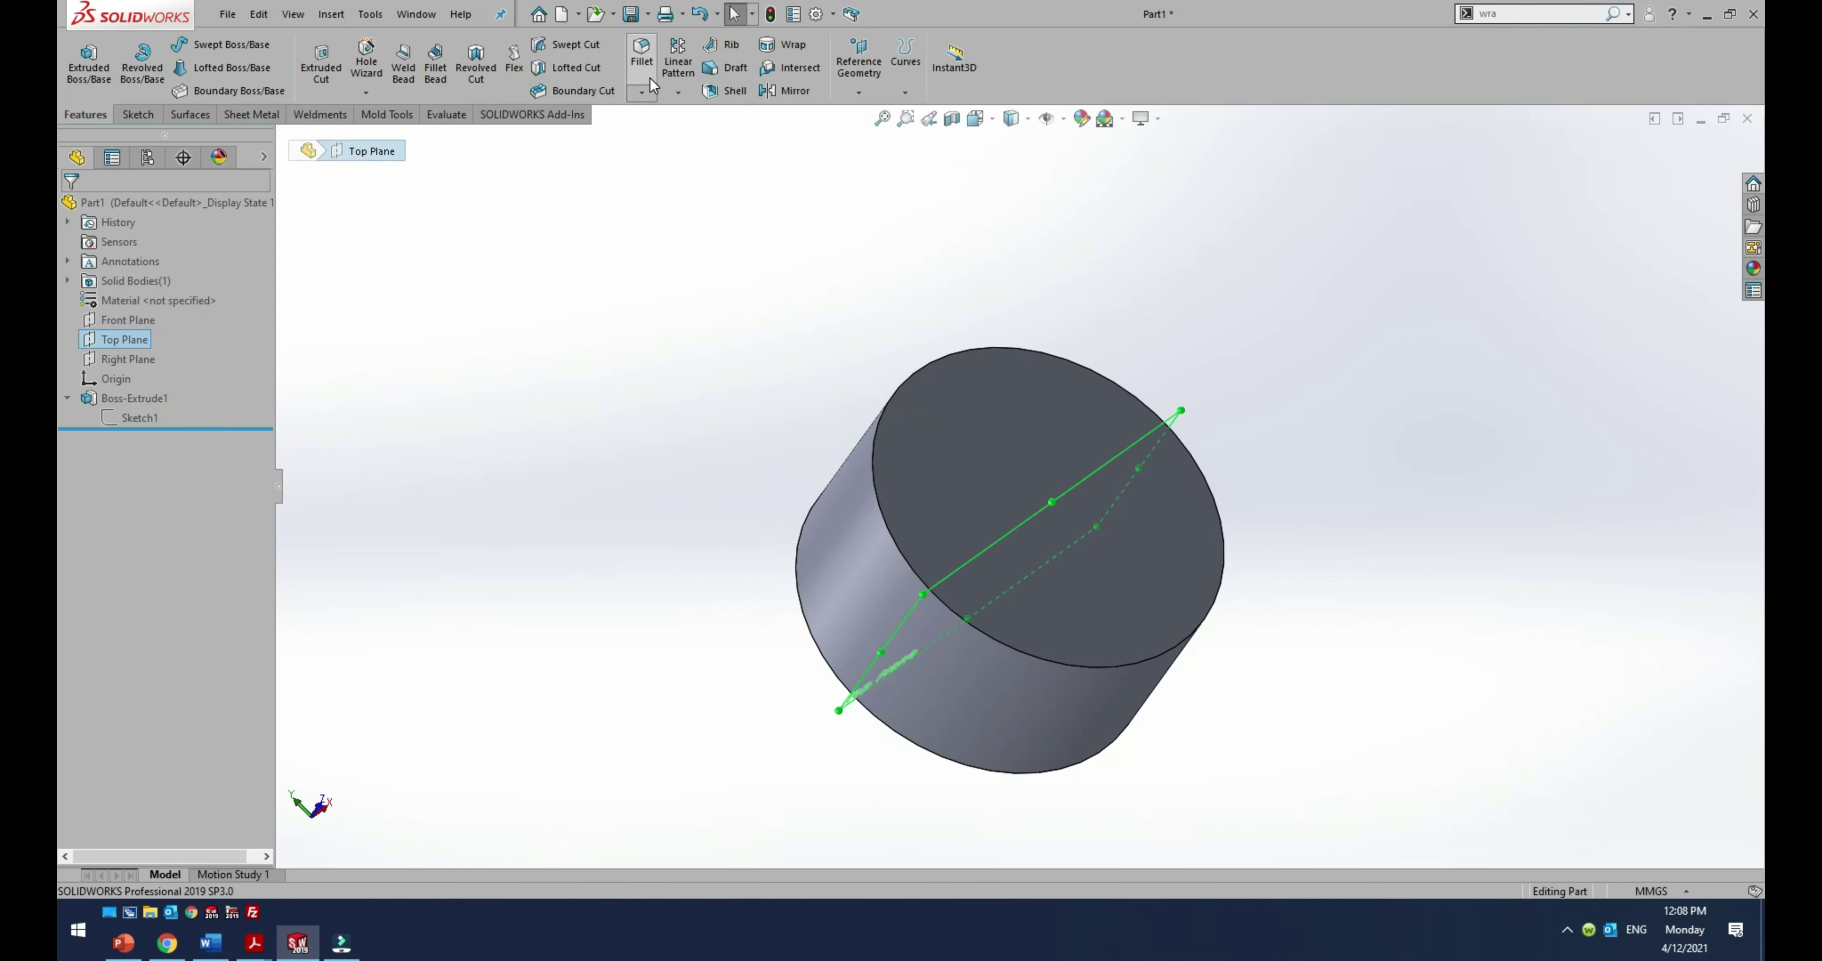
pyautogui.click(859, 93)
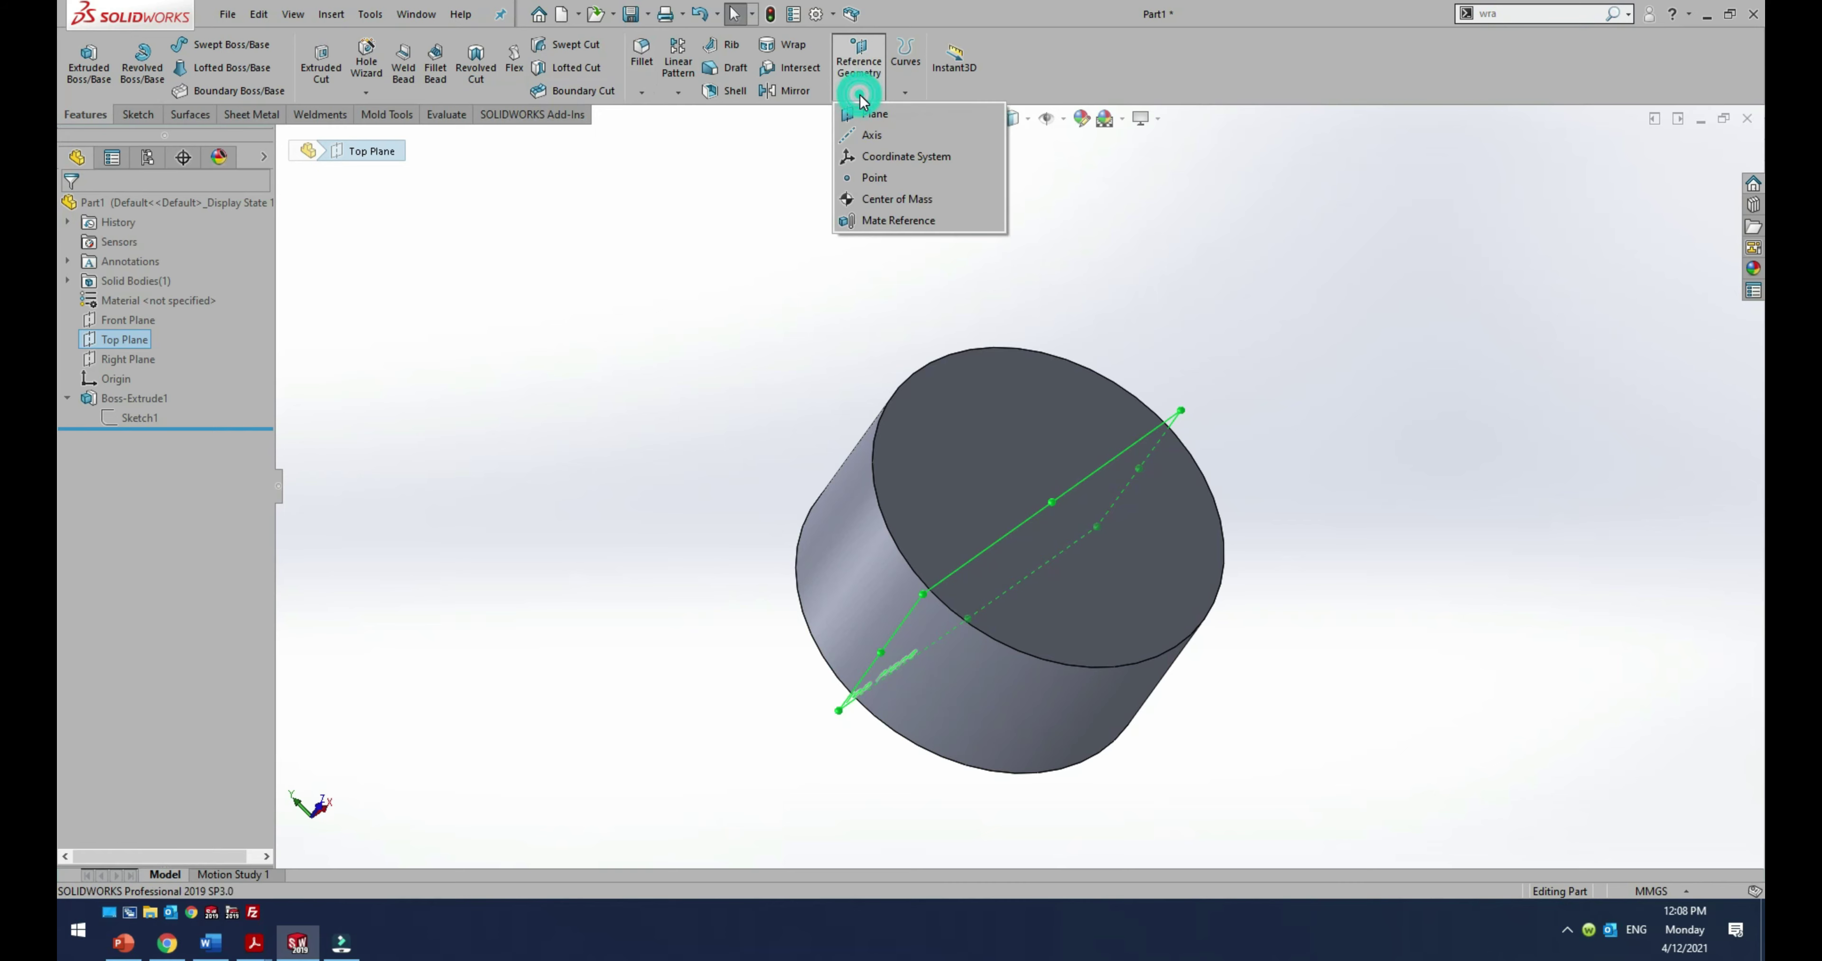
pyautogui.click(873, 113)
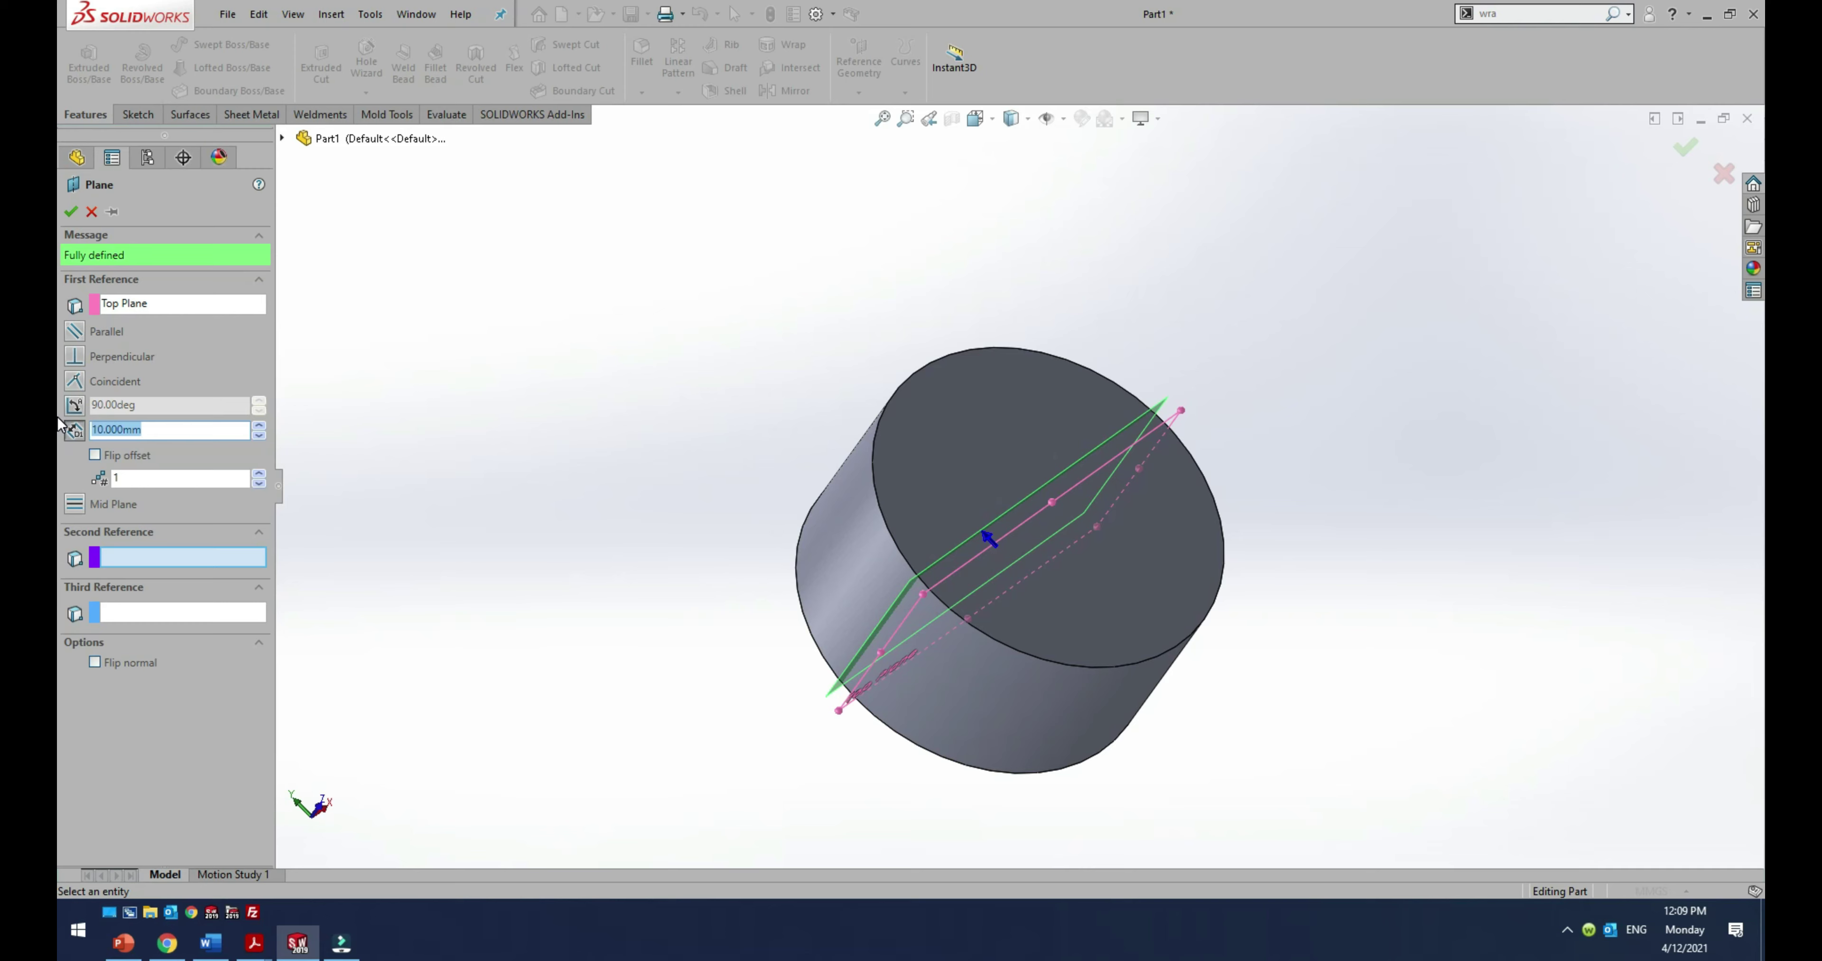
pyautogui.write('120')
pyautogui.press('Return')
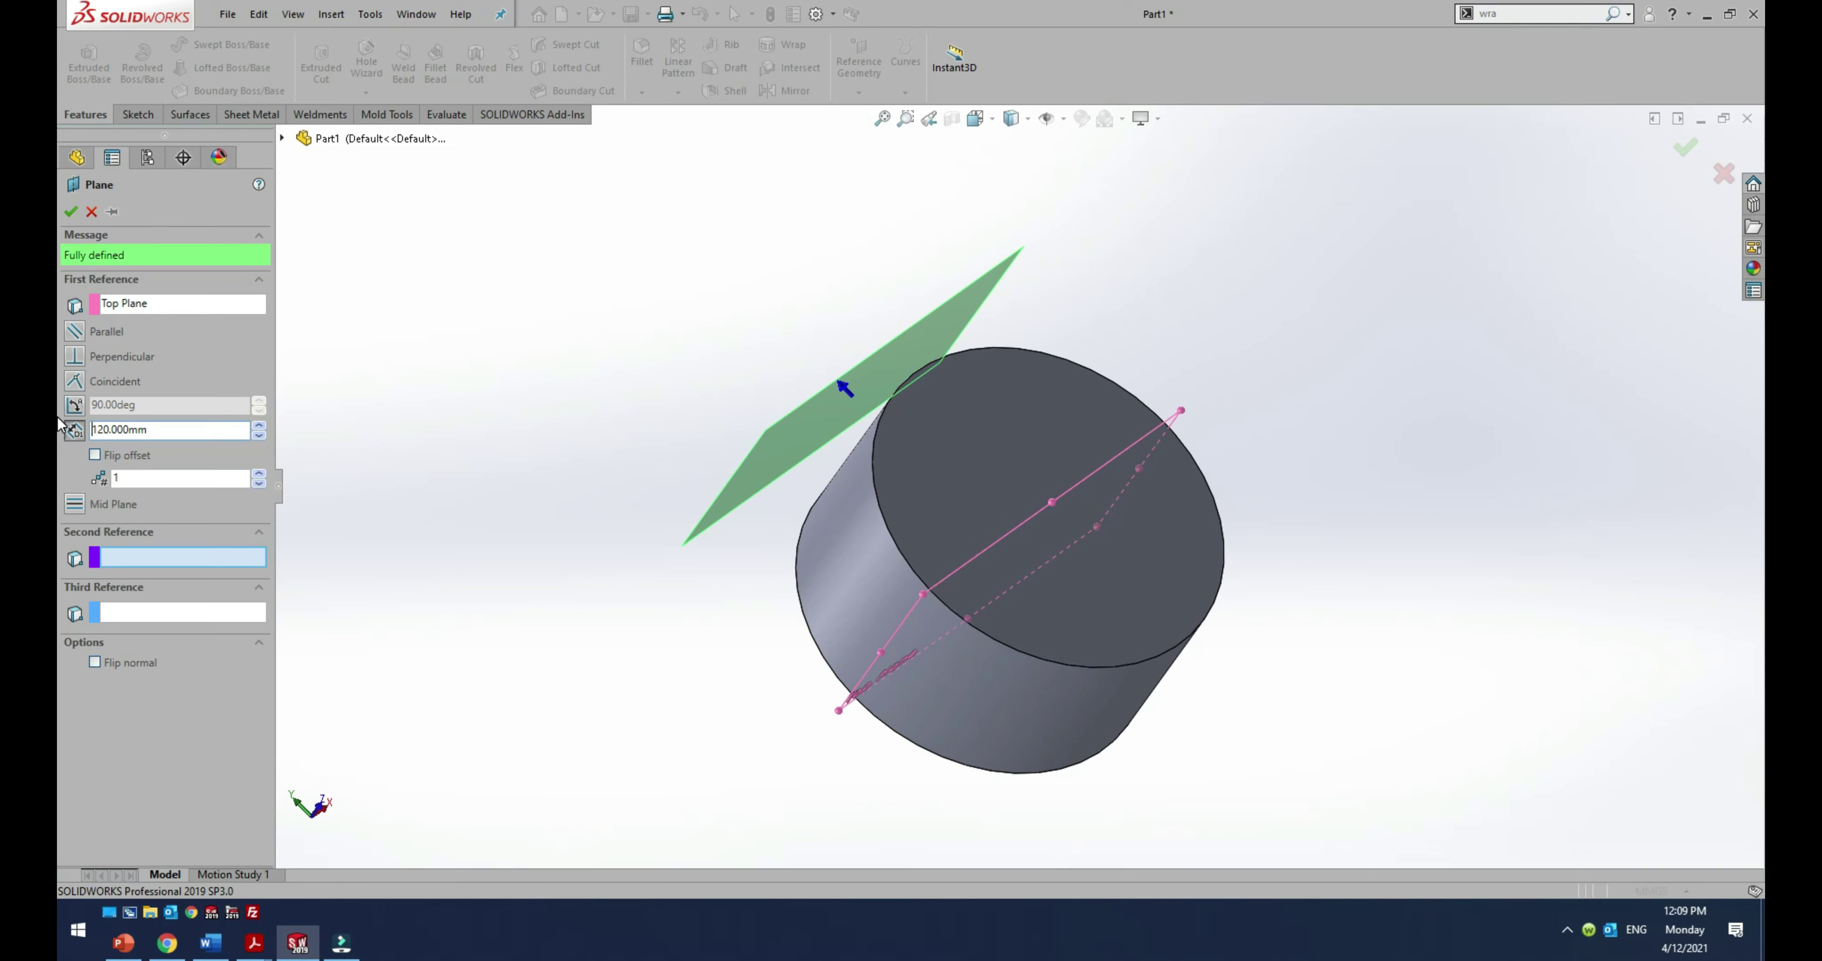
pyautogui.click(71, 211)
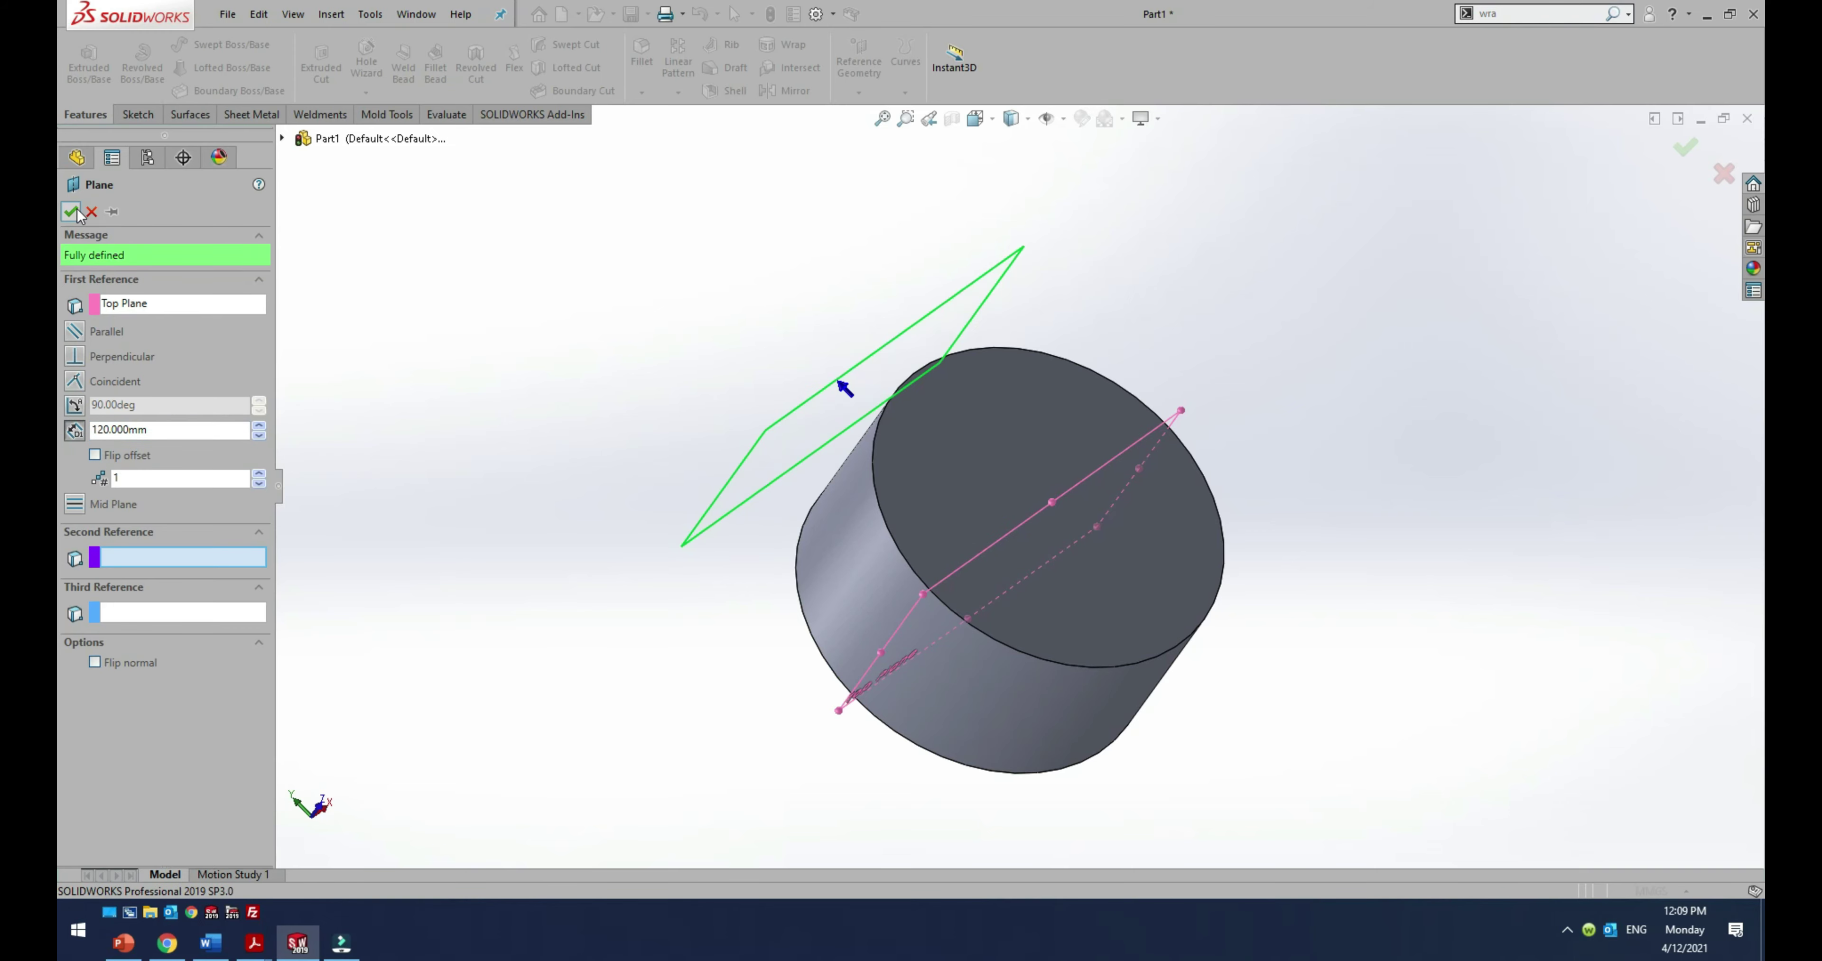
pyautogui.click(522, 469)
# Step: Start Sketch3 on Plane1 with a corner rectangle extending past both sides of the cylinder
pyautogui.click(752, 497)
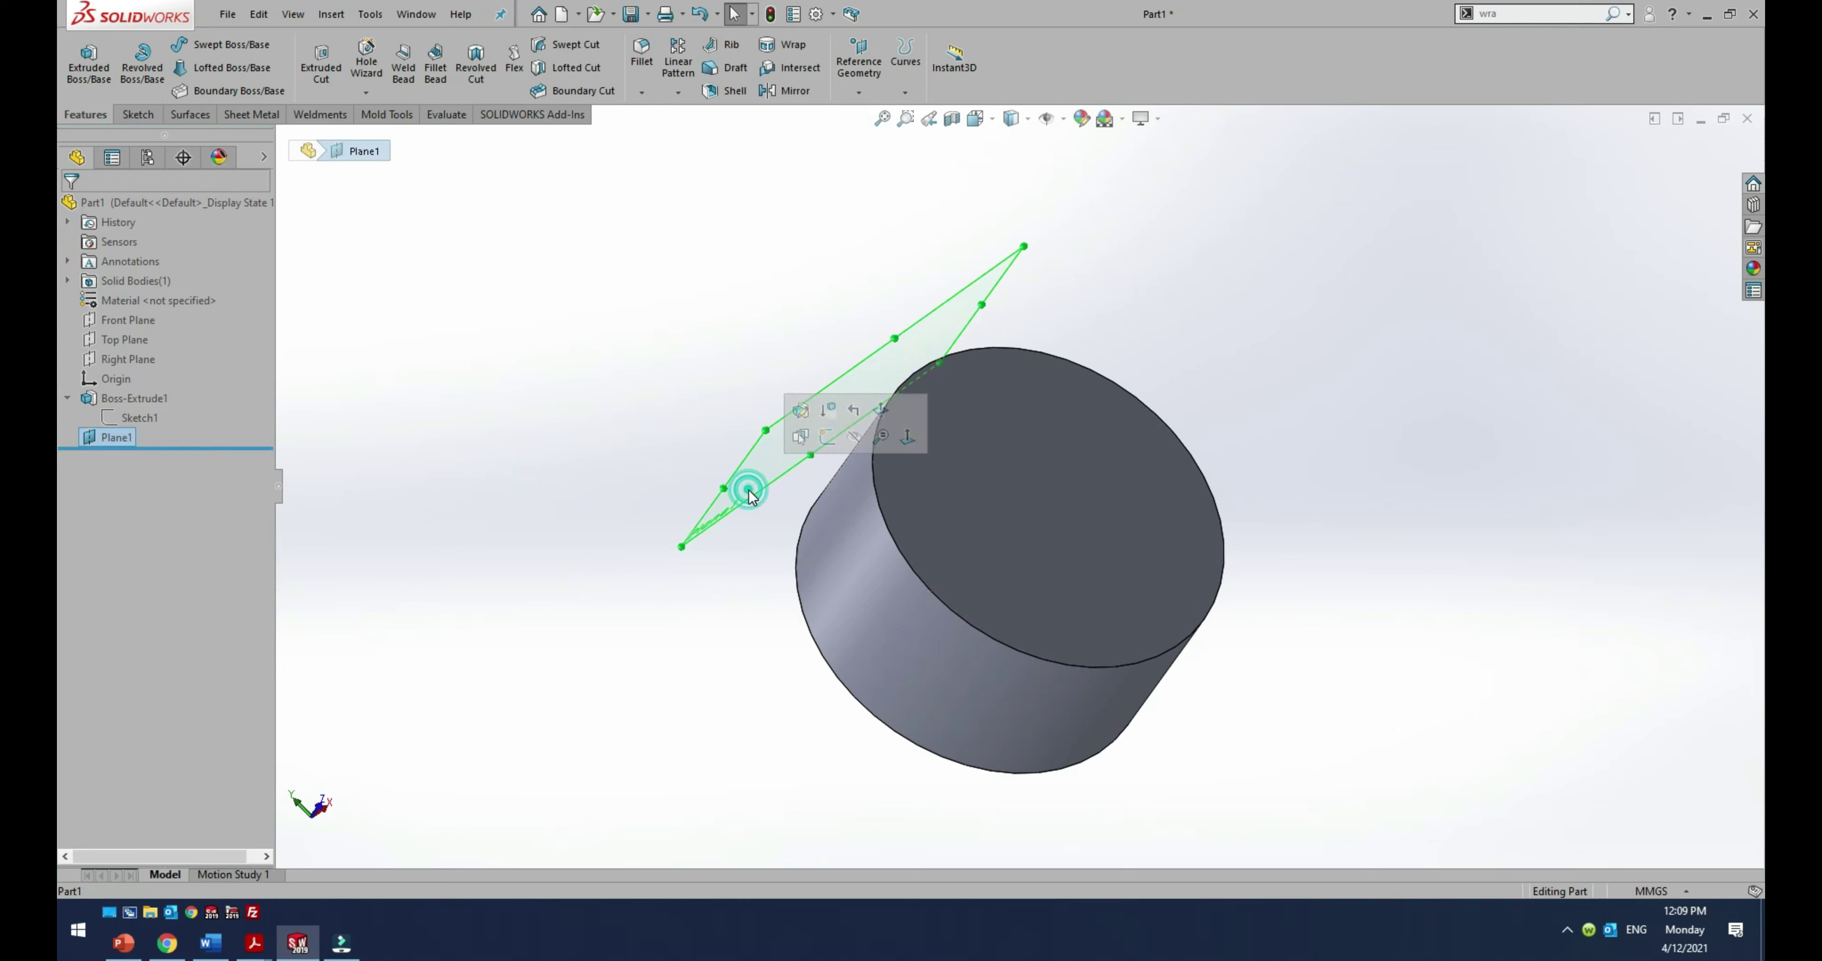
pyautogui.click(826, 438)
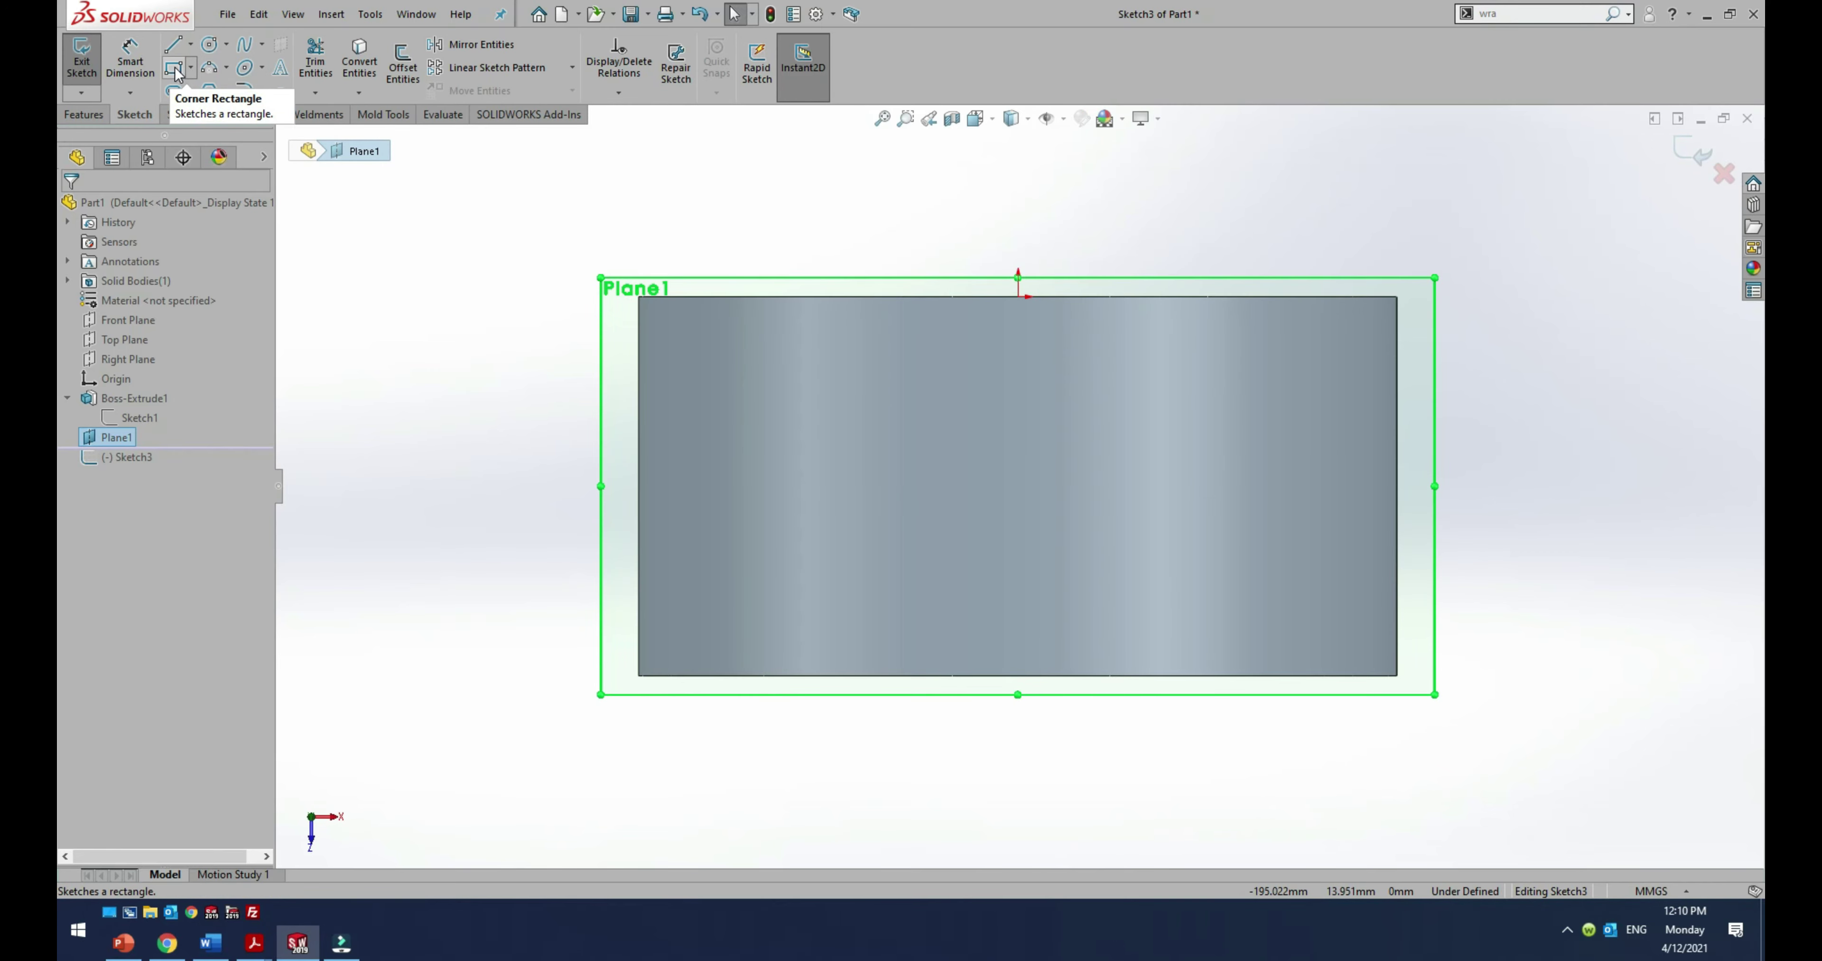
pyautogui.scroll(3, 636, 487)
pyautogui.scroll(2, 637, 488)
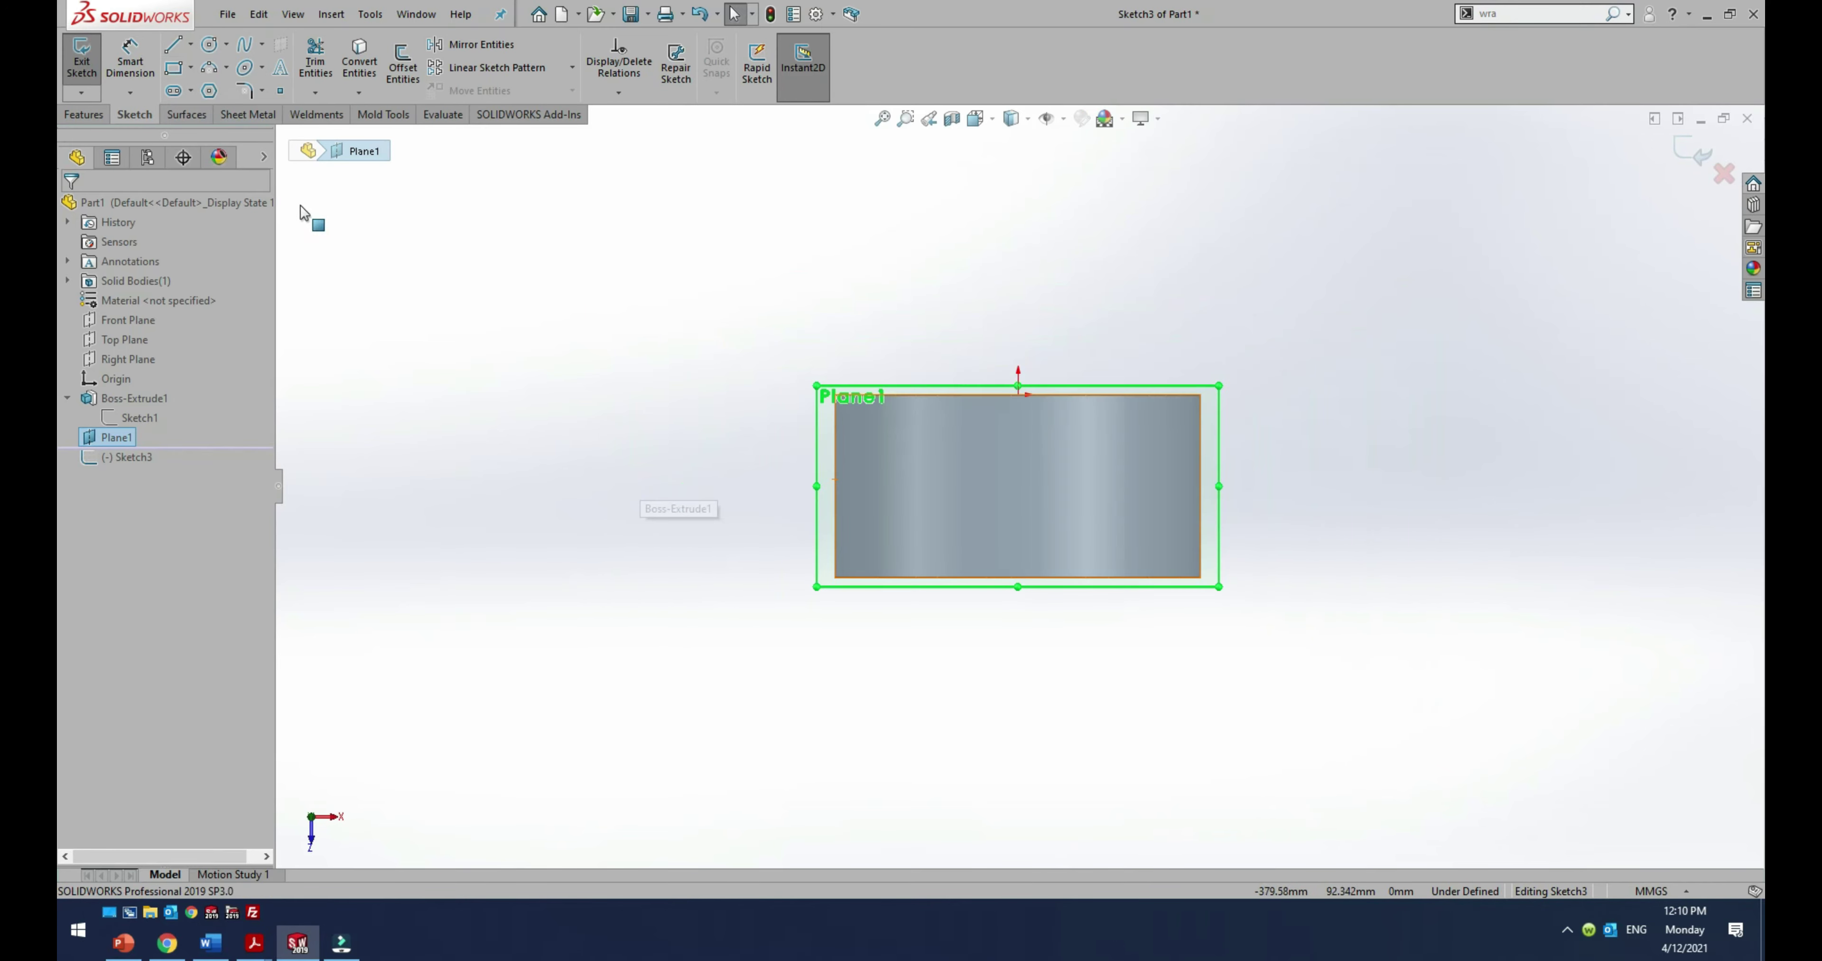
pyautogui.click(171, 71)
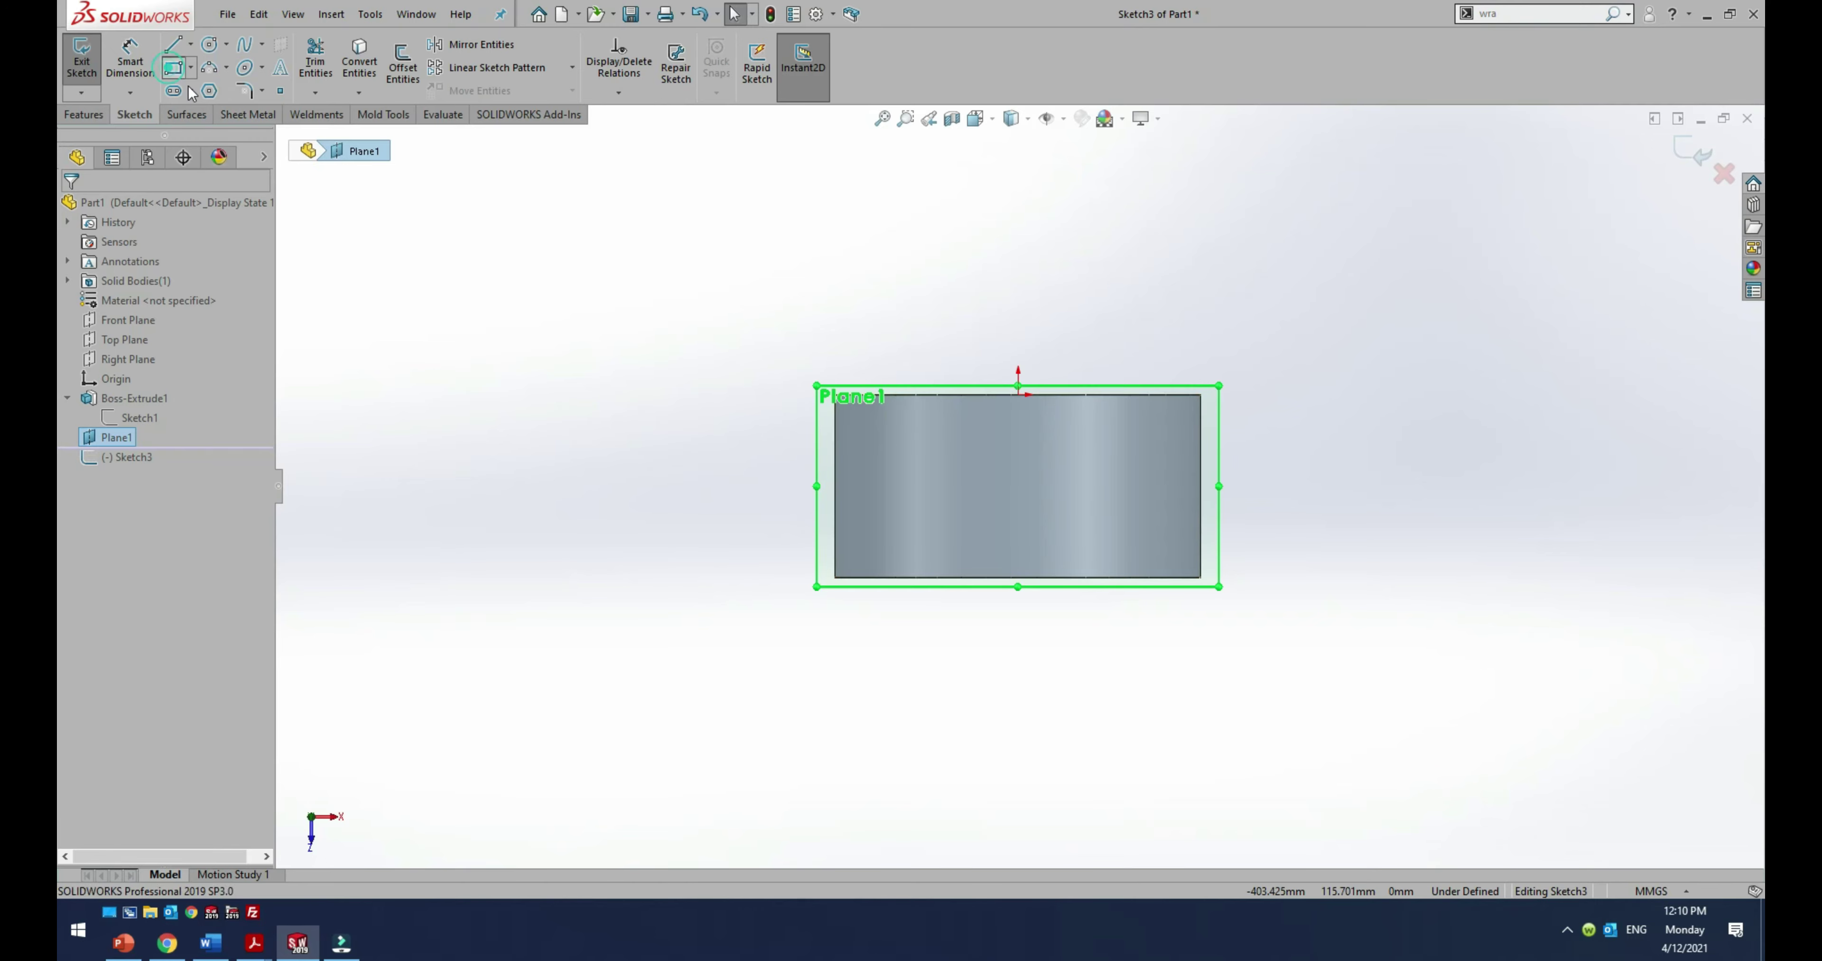
pyautogui.click(715, 407)
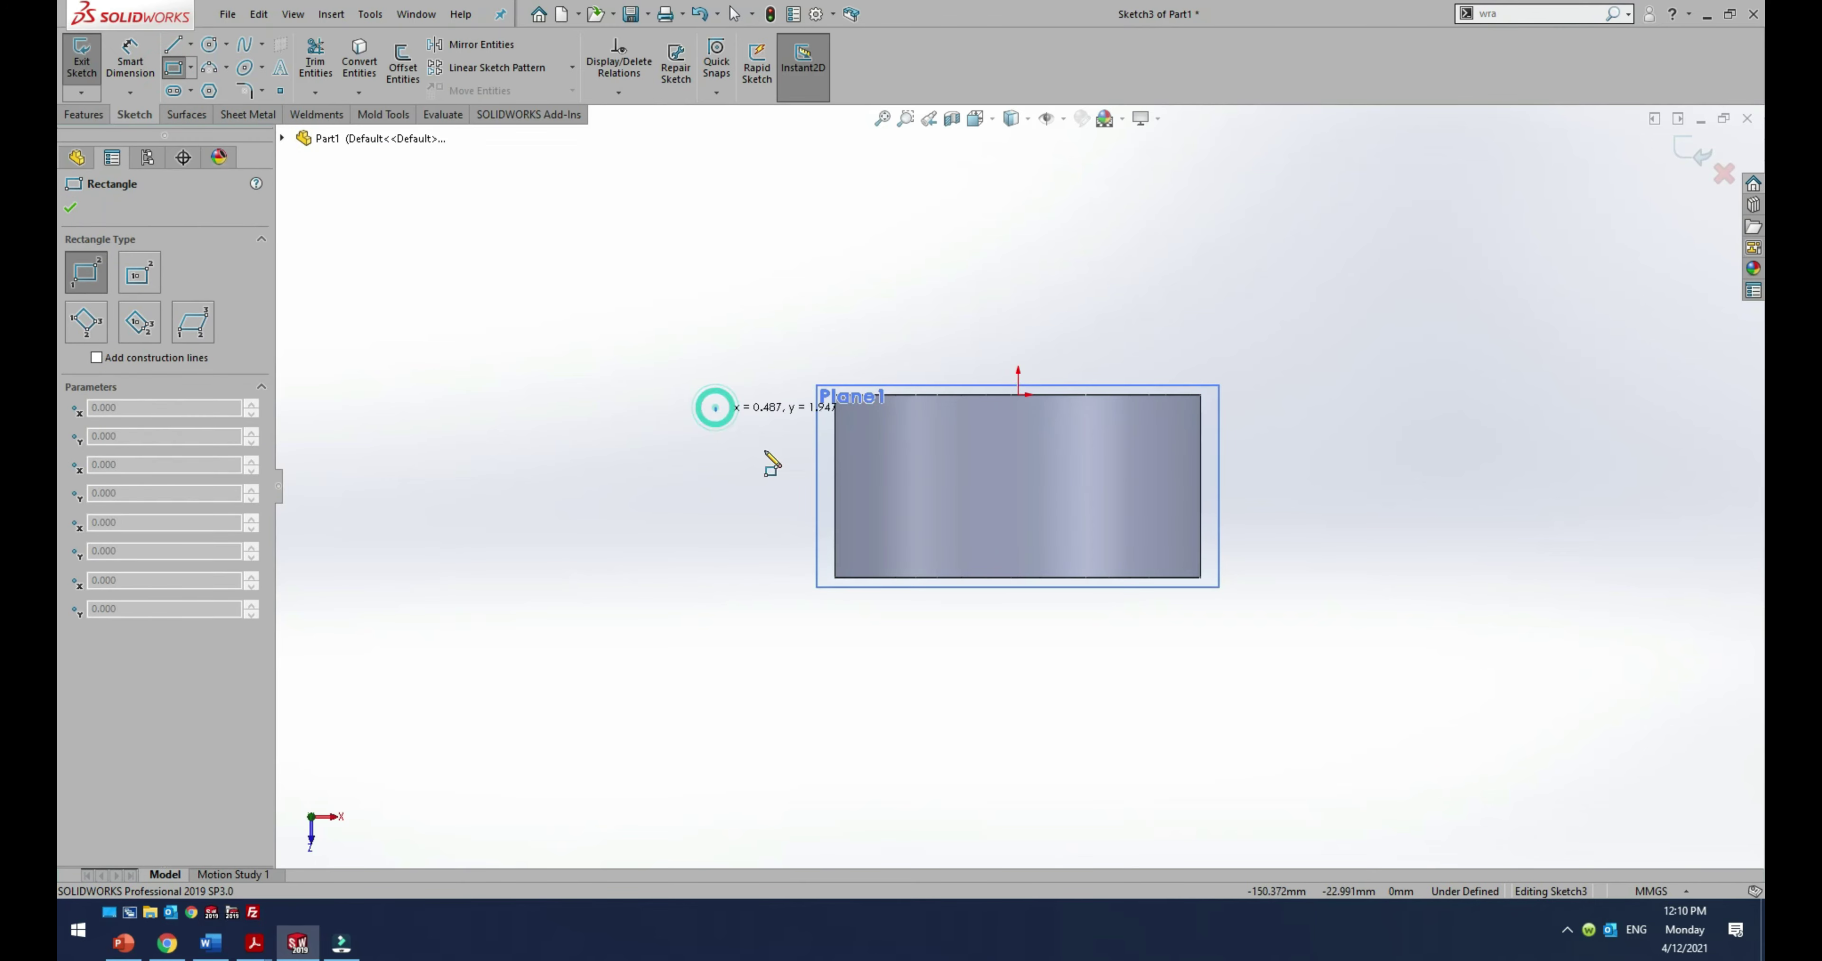
pyautogui.click(1380, 557)
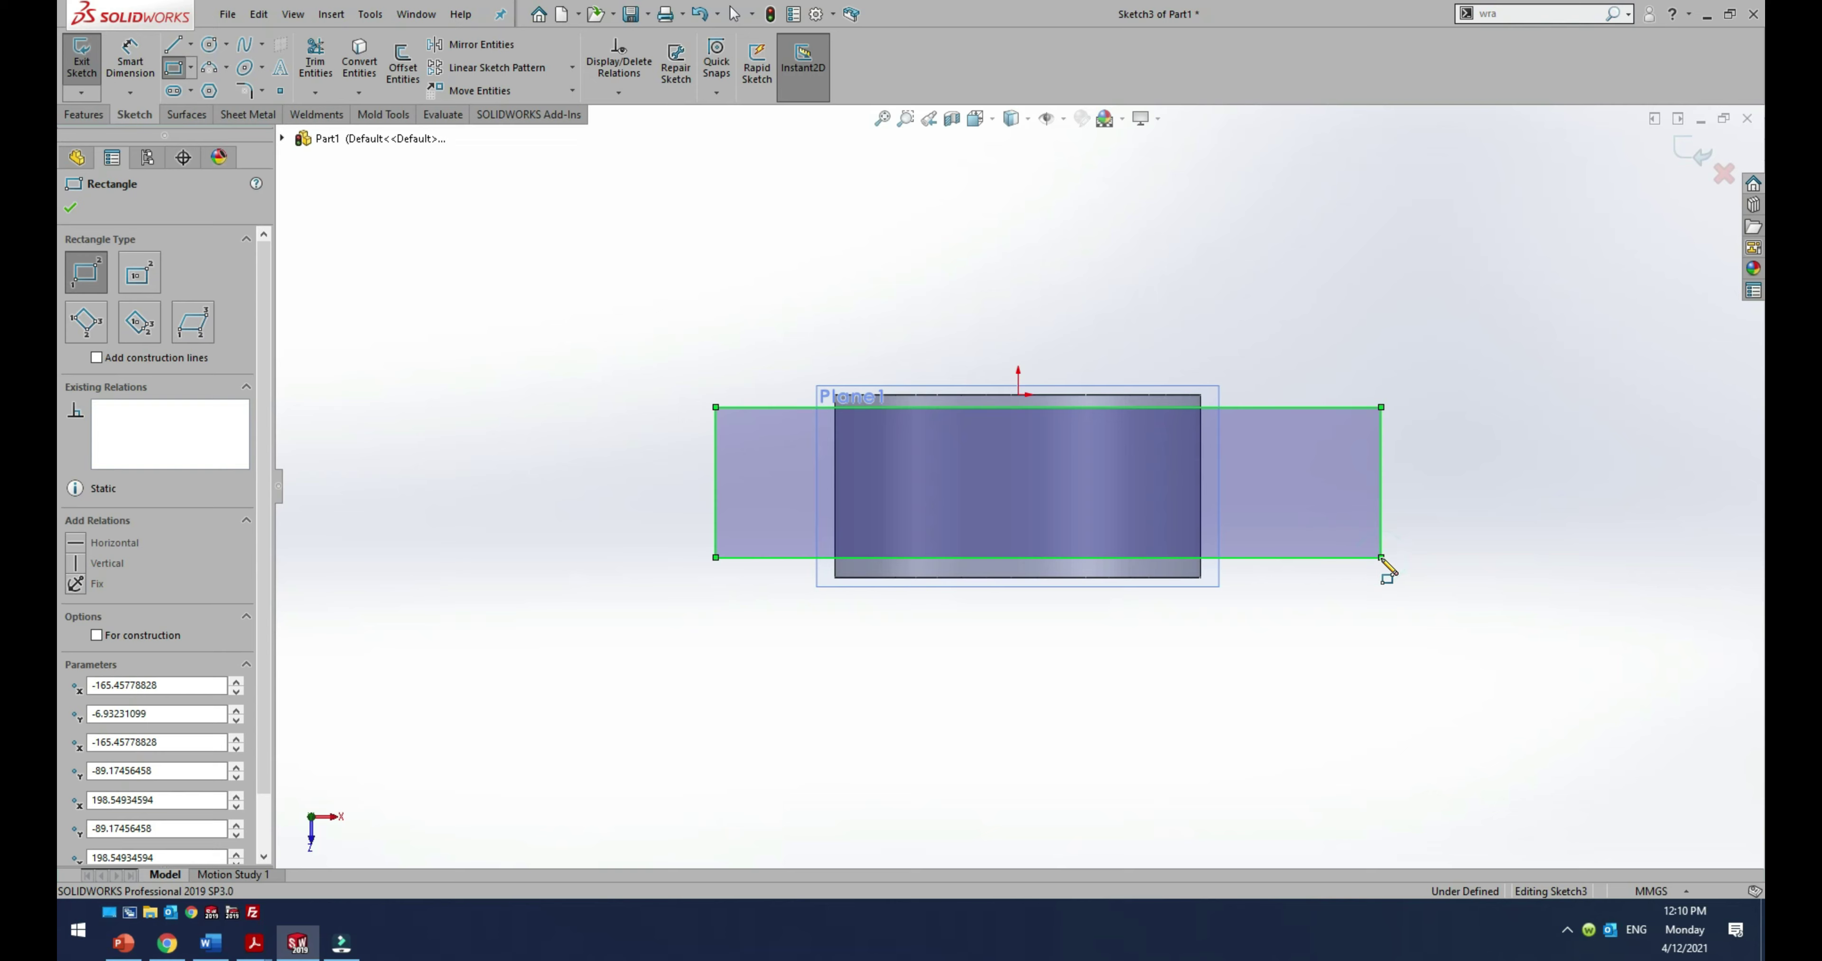
pyautogui.press('Escape')
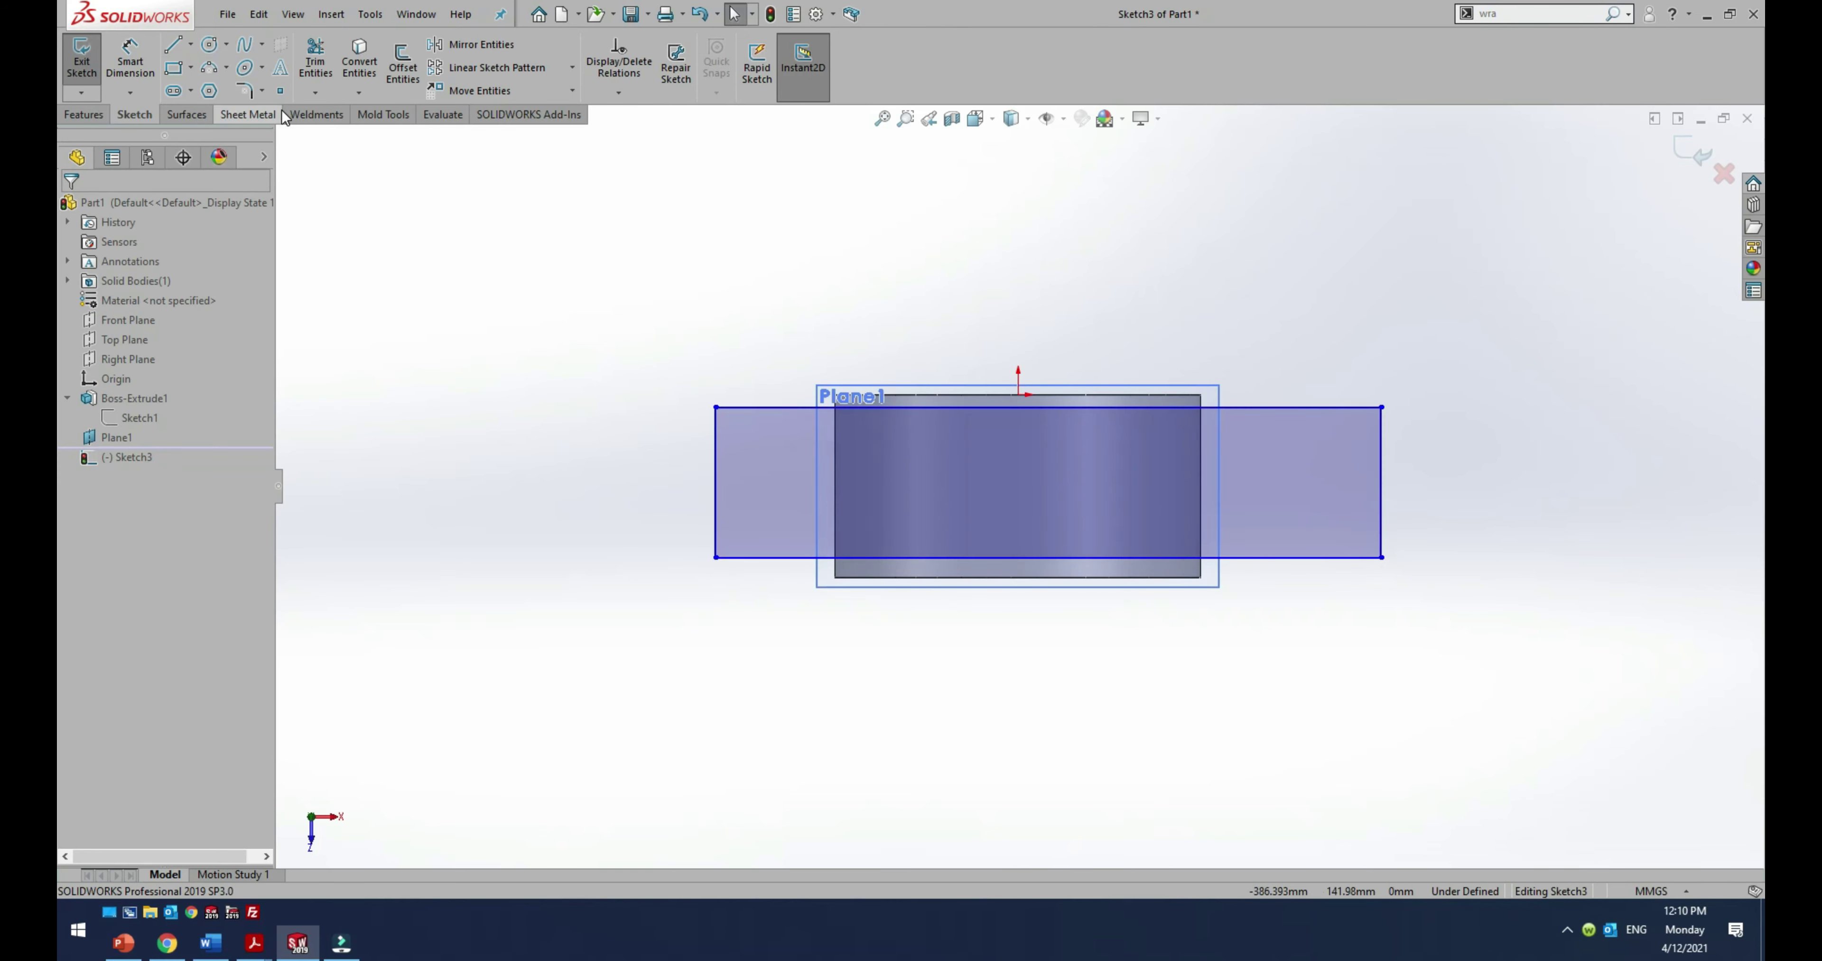
pyautogui.click(190, 44)
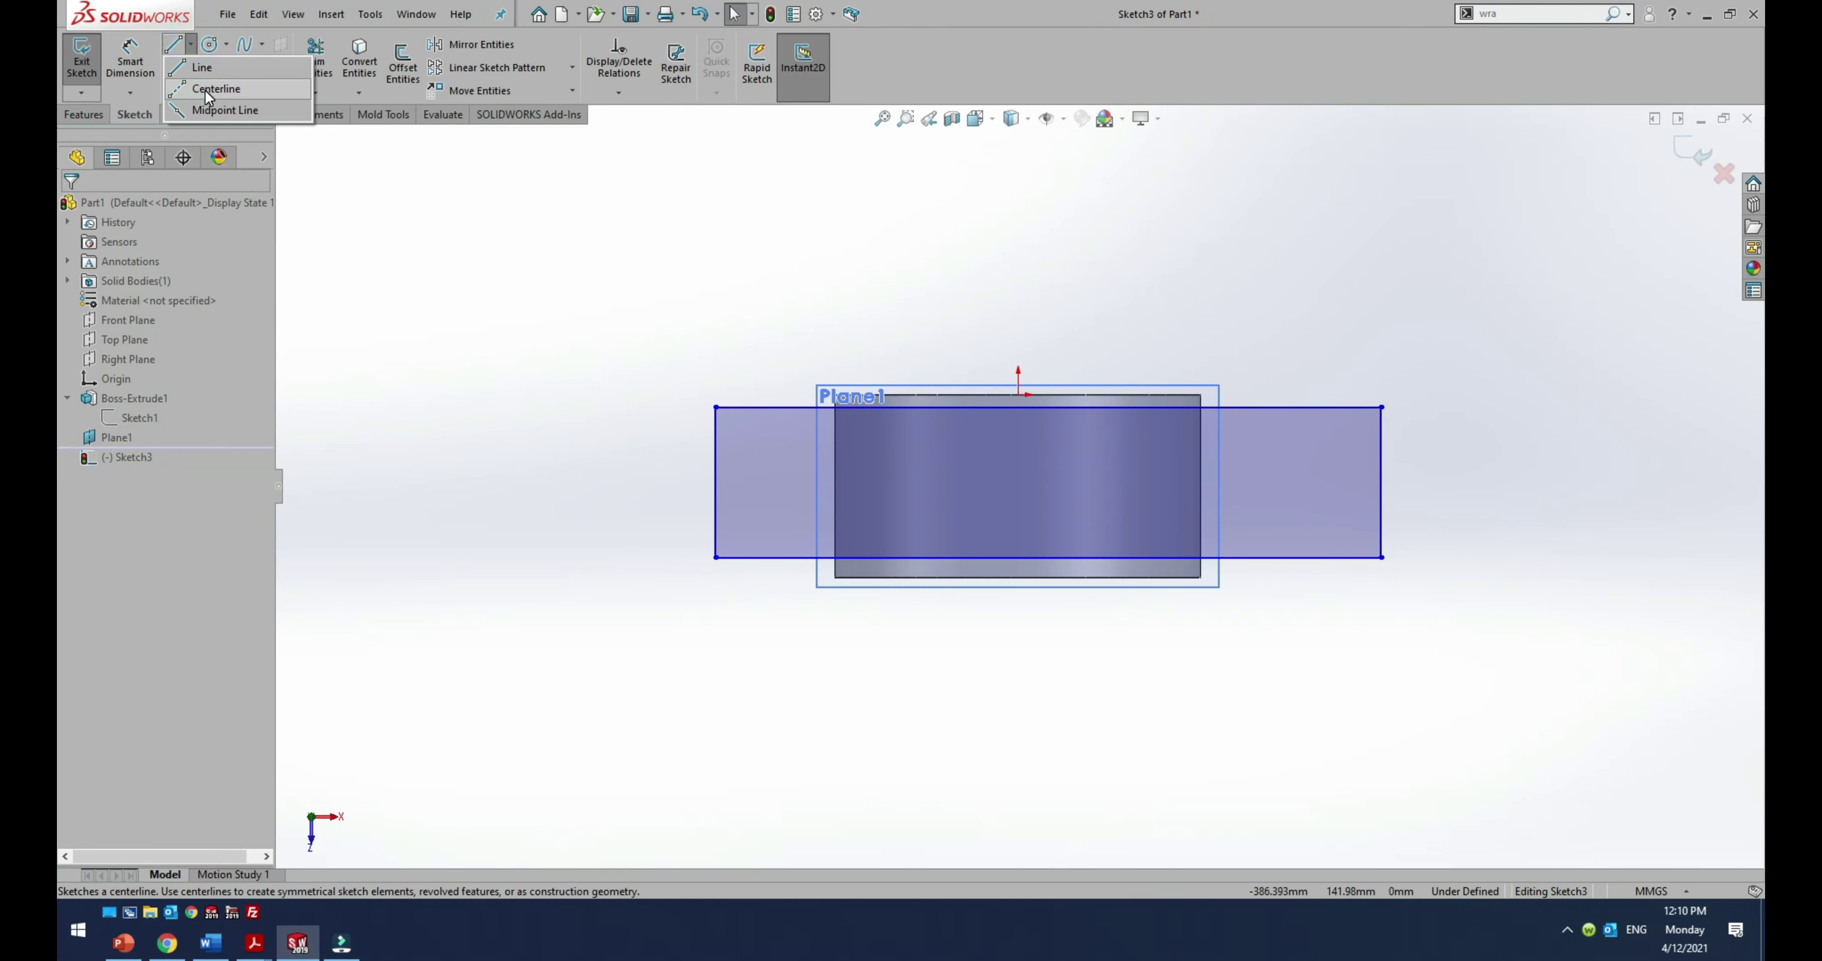
# Step: Add a vertical centerline from the origin to the rectangle's top edge, dimensioned 10 mm
pyautogui.click(216, 75)
pyautogui.click(1018, 394)
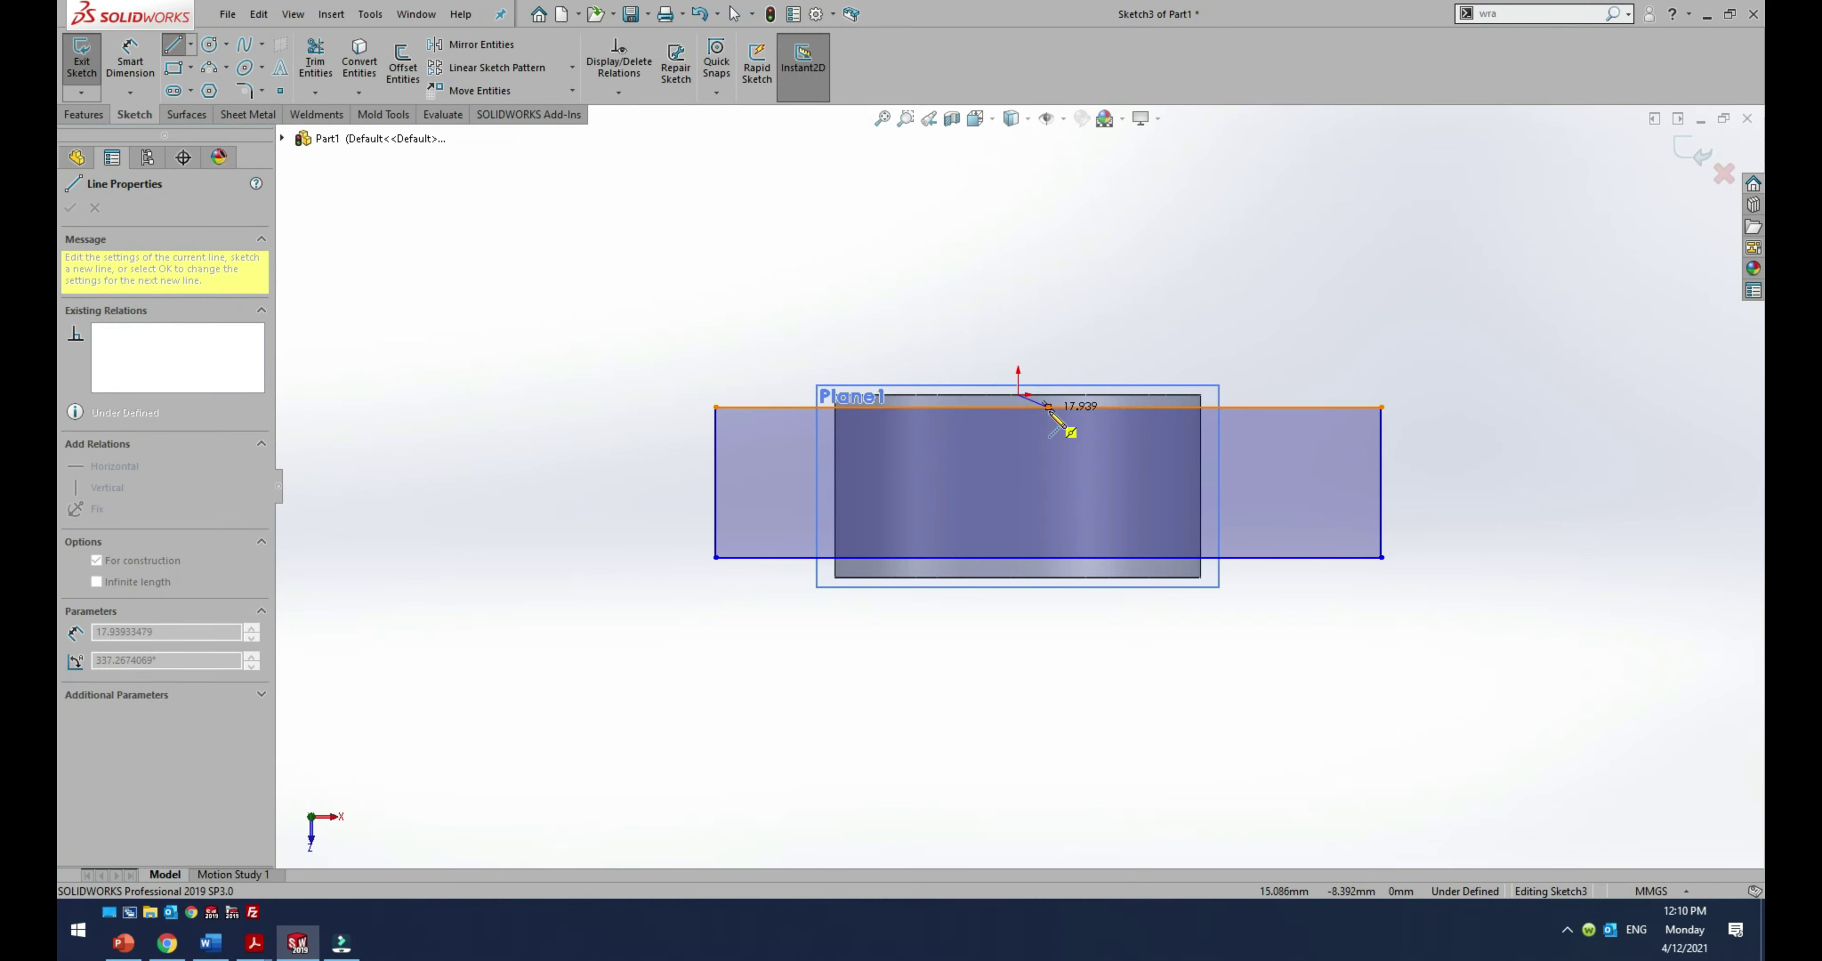
pyautogui.click(1048, 408)
pyautogui.press('Escape')
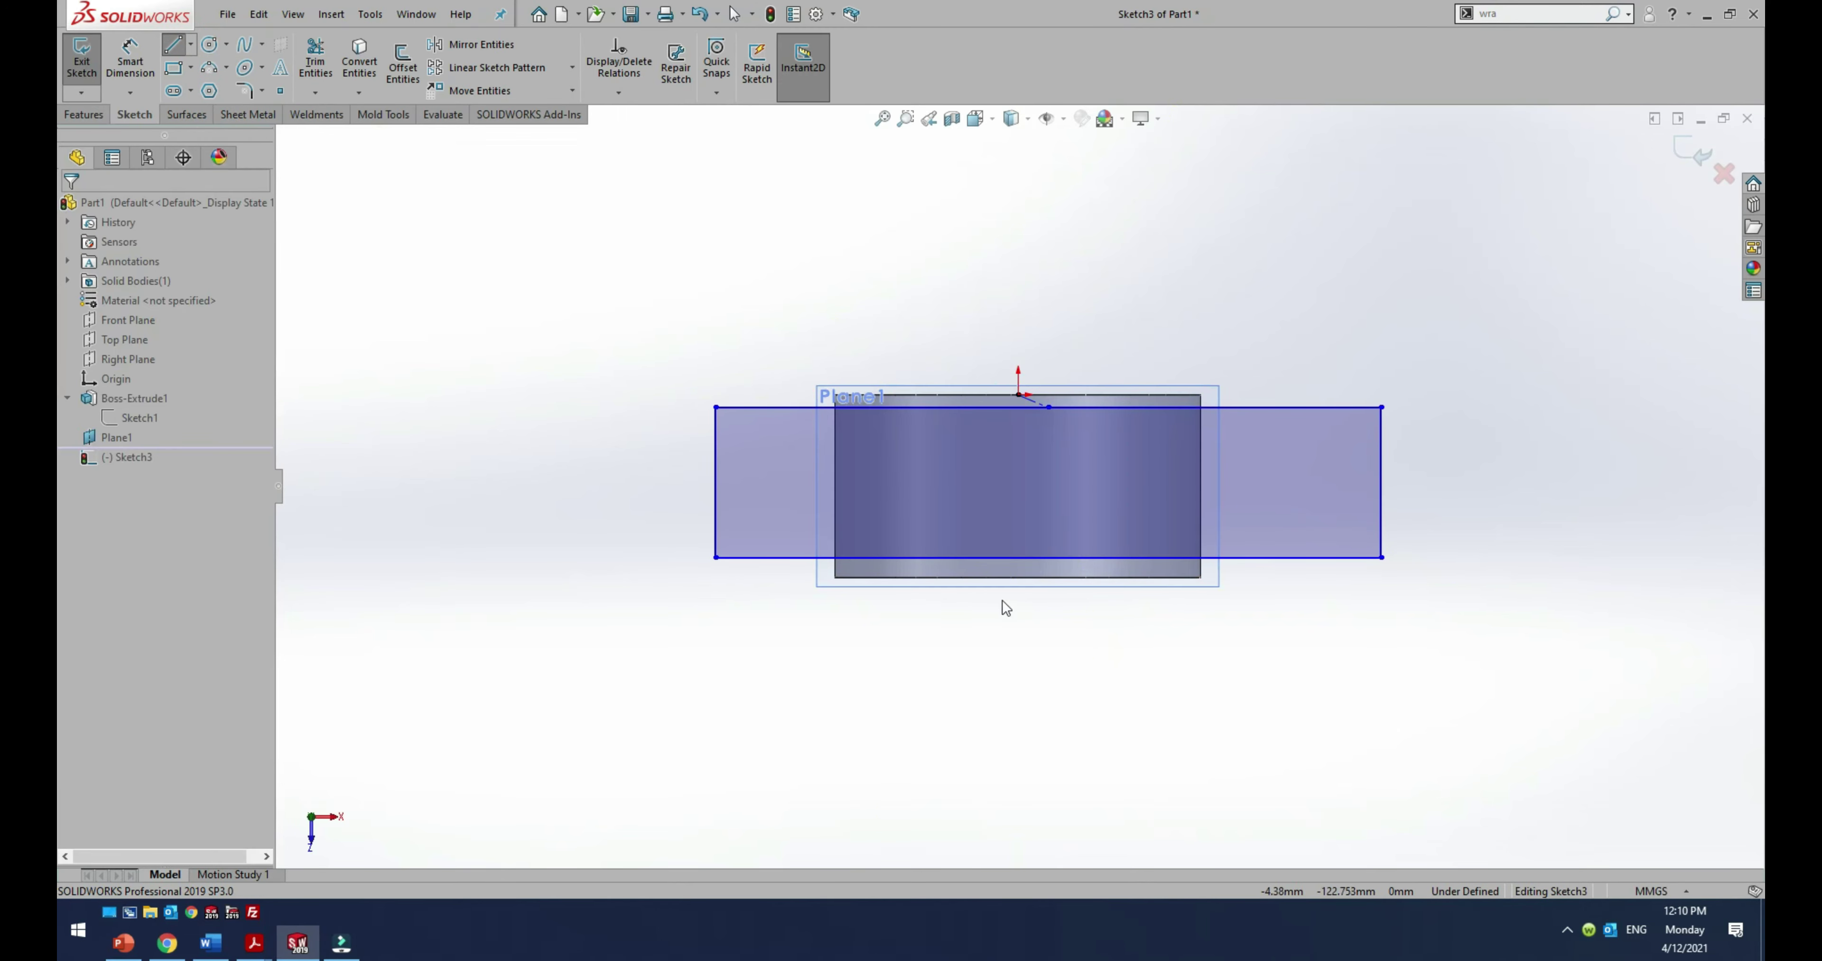
pyautogui.click(1035, 401)
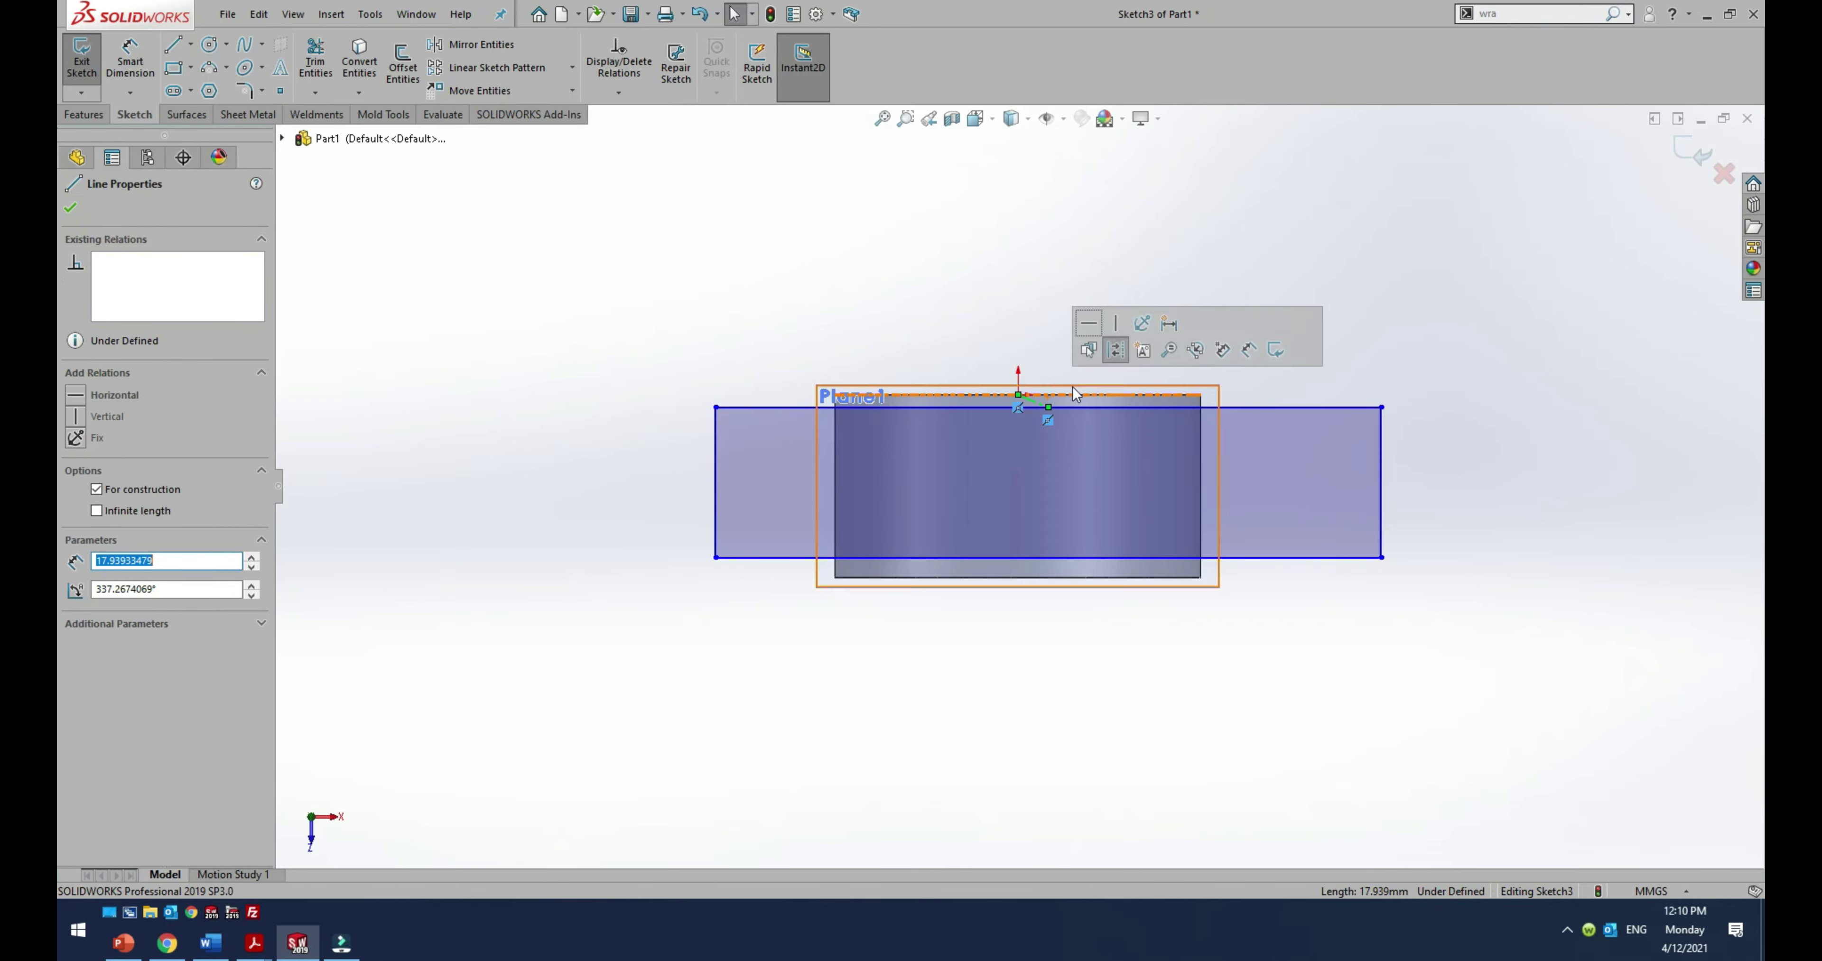
pyautogui.click(1116, 328)
pyautogui.press('Escape')
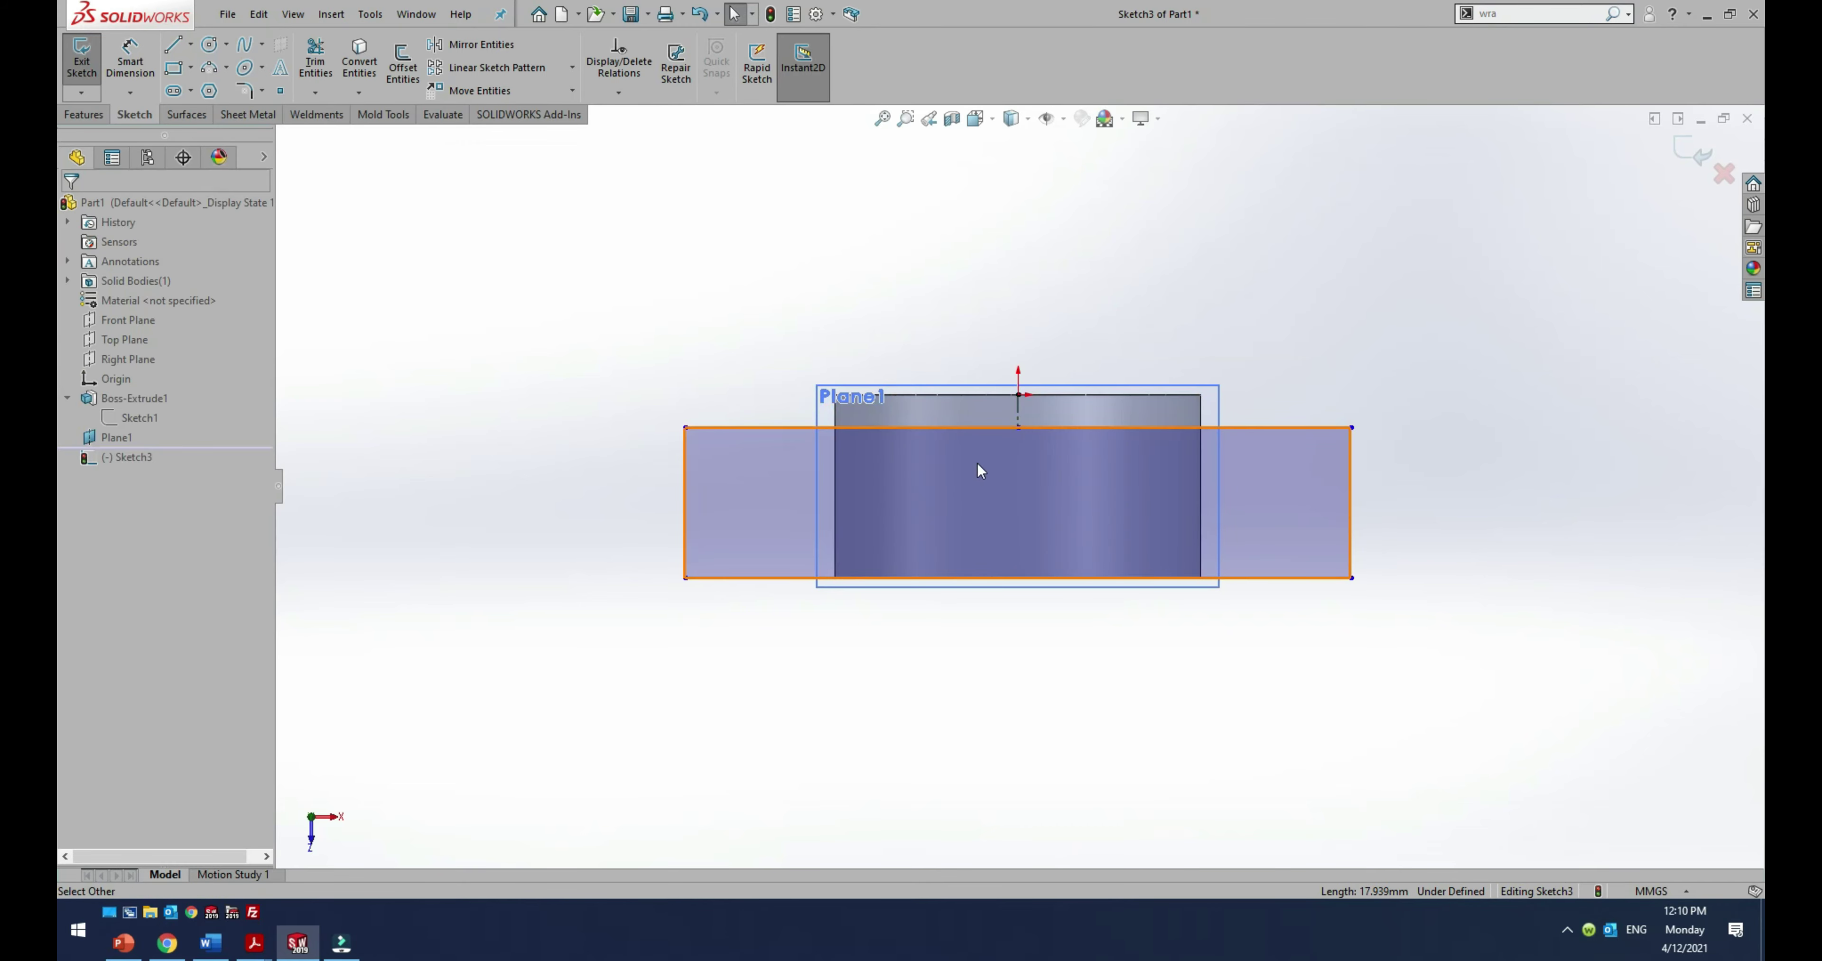
pyautogui.moveTo(1004, 449); pyautogui.dragTo(1018, 410, button='right')
pyautogui.click(1019, 418)
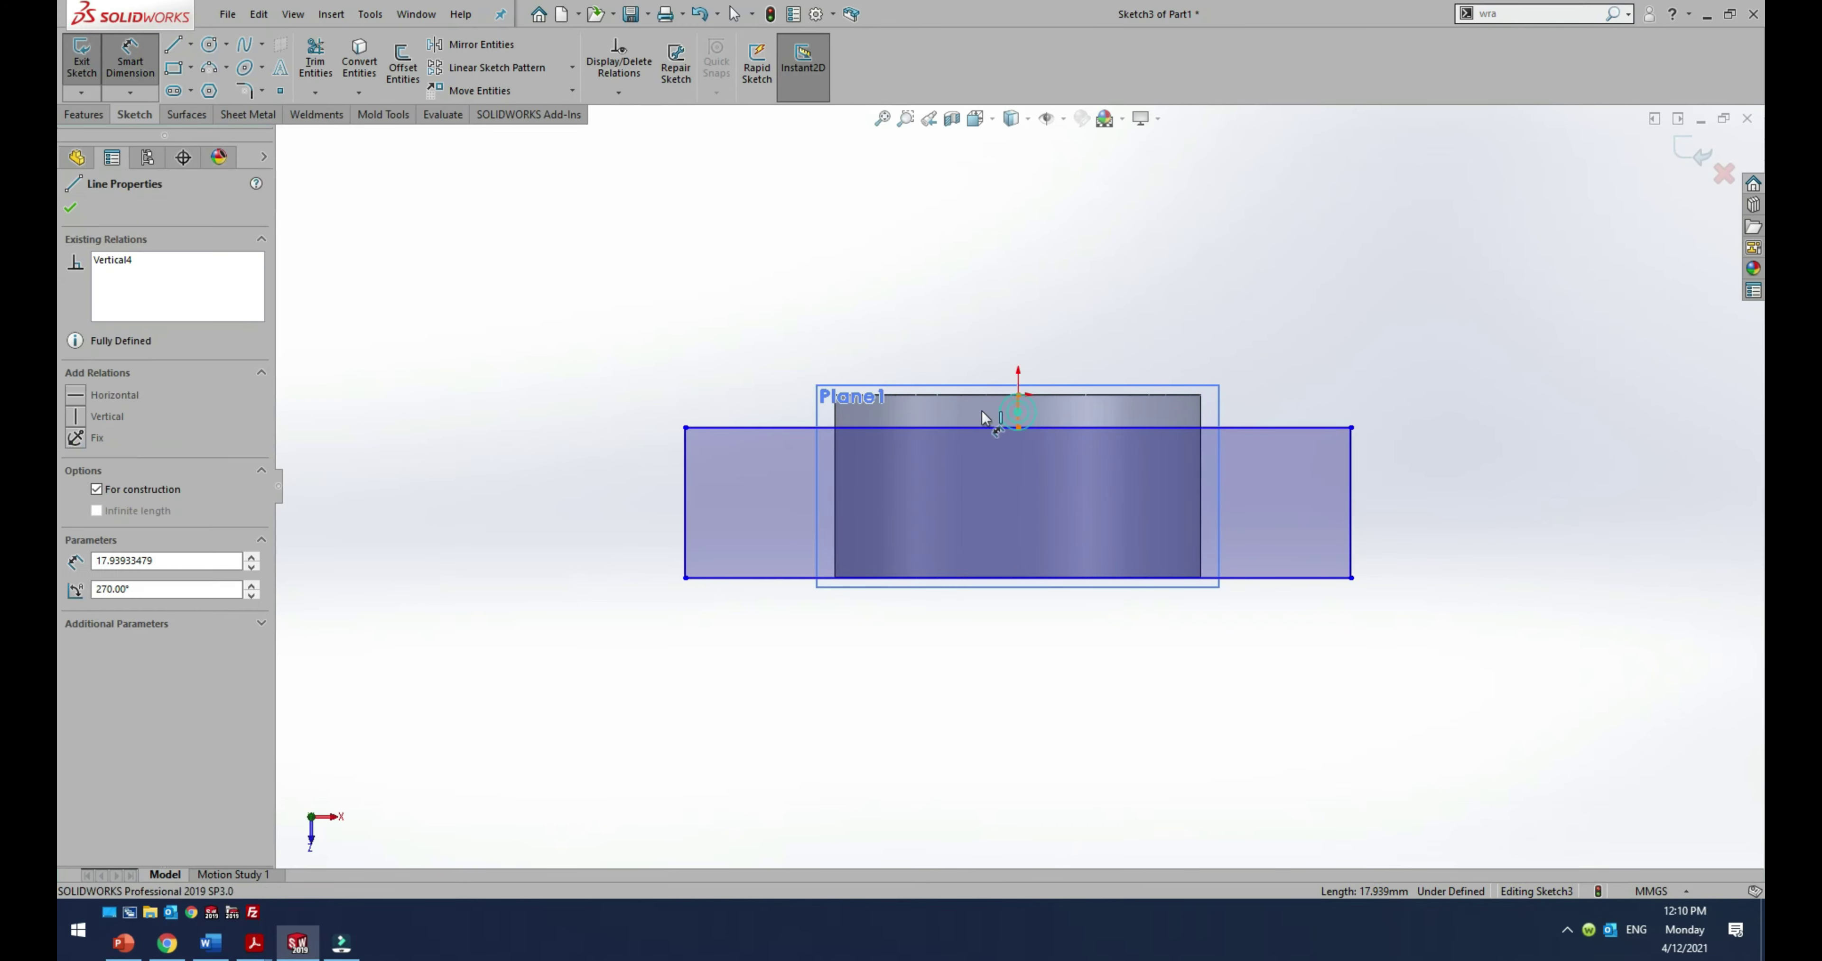
pyautogui.click(739, 310)
pyautogui.write('1')
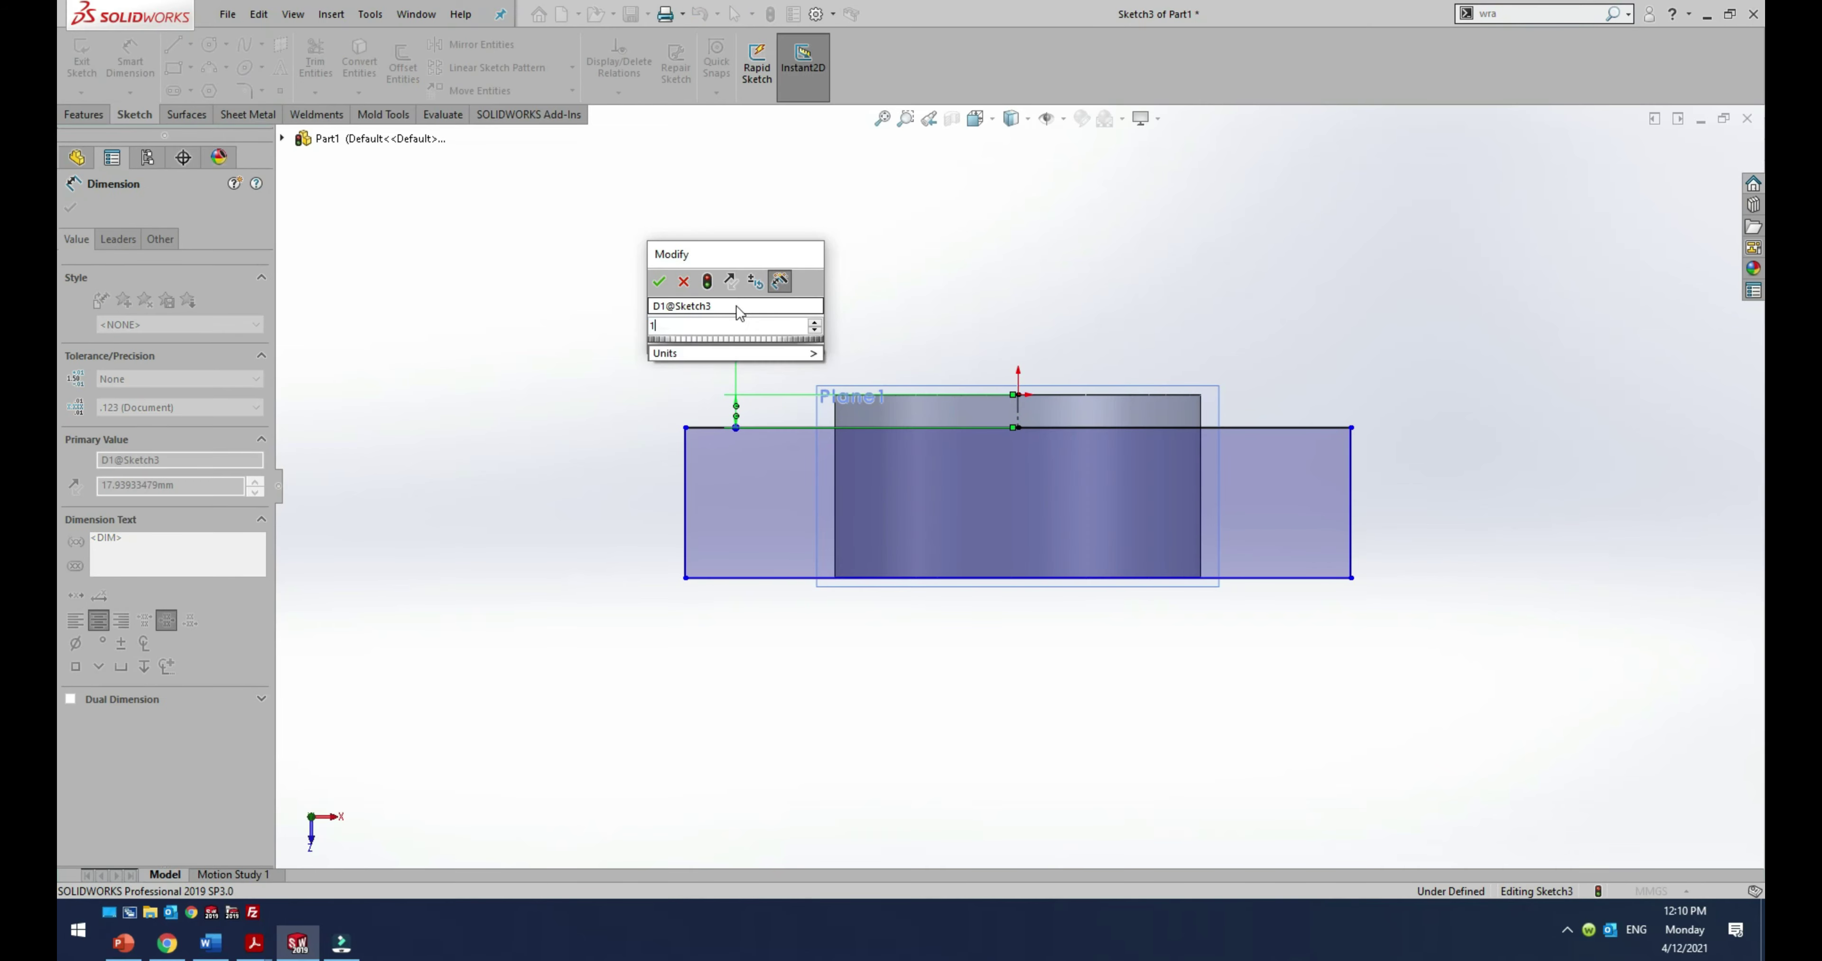
pyautogui.press('Return')
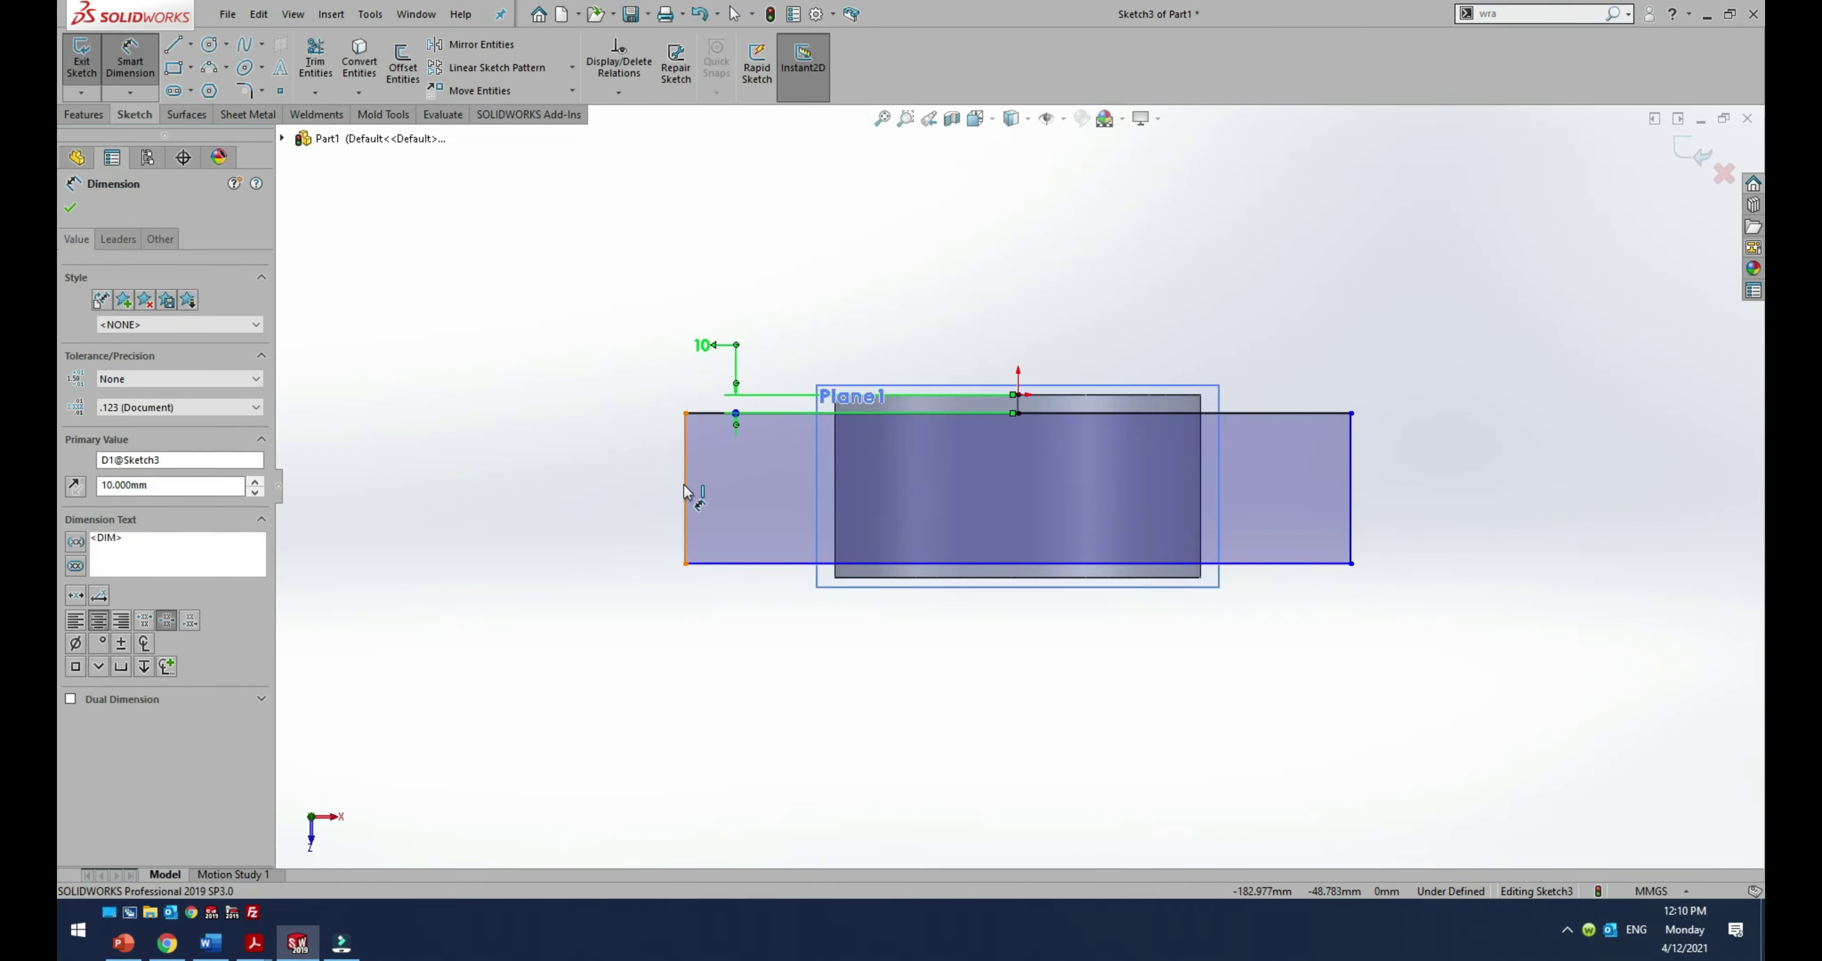
# Step: Dimension the rectangle 80 mm tall and 3.14*200 (628 mm) wide
pyautogui.click(684, 490)
pyautogui.write('80')
pyautogui.press('Return')
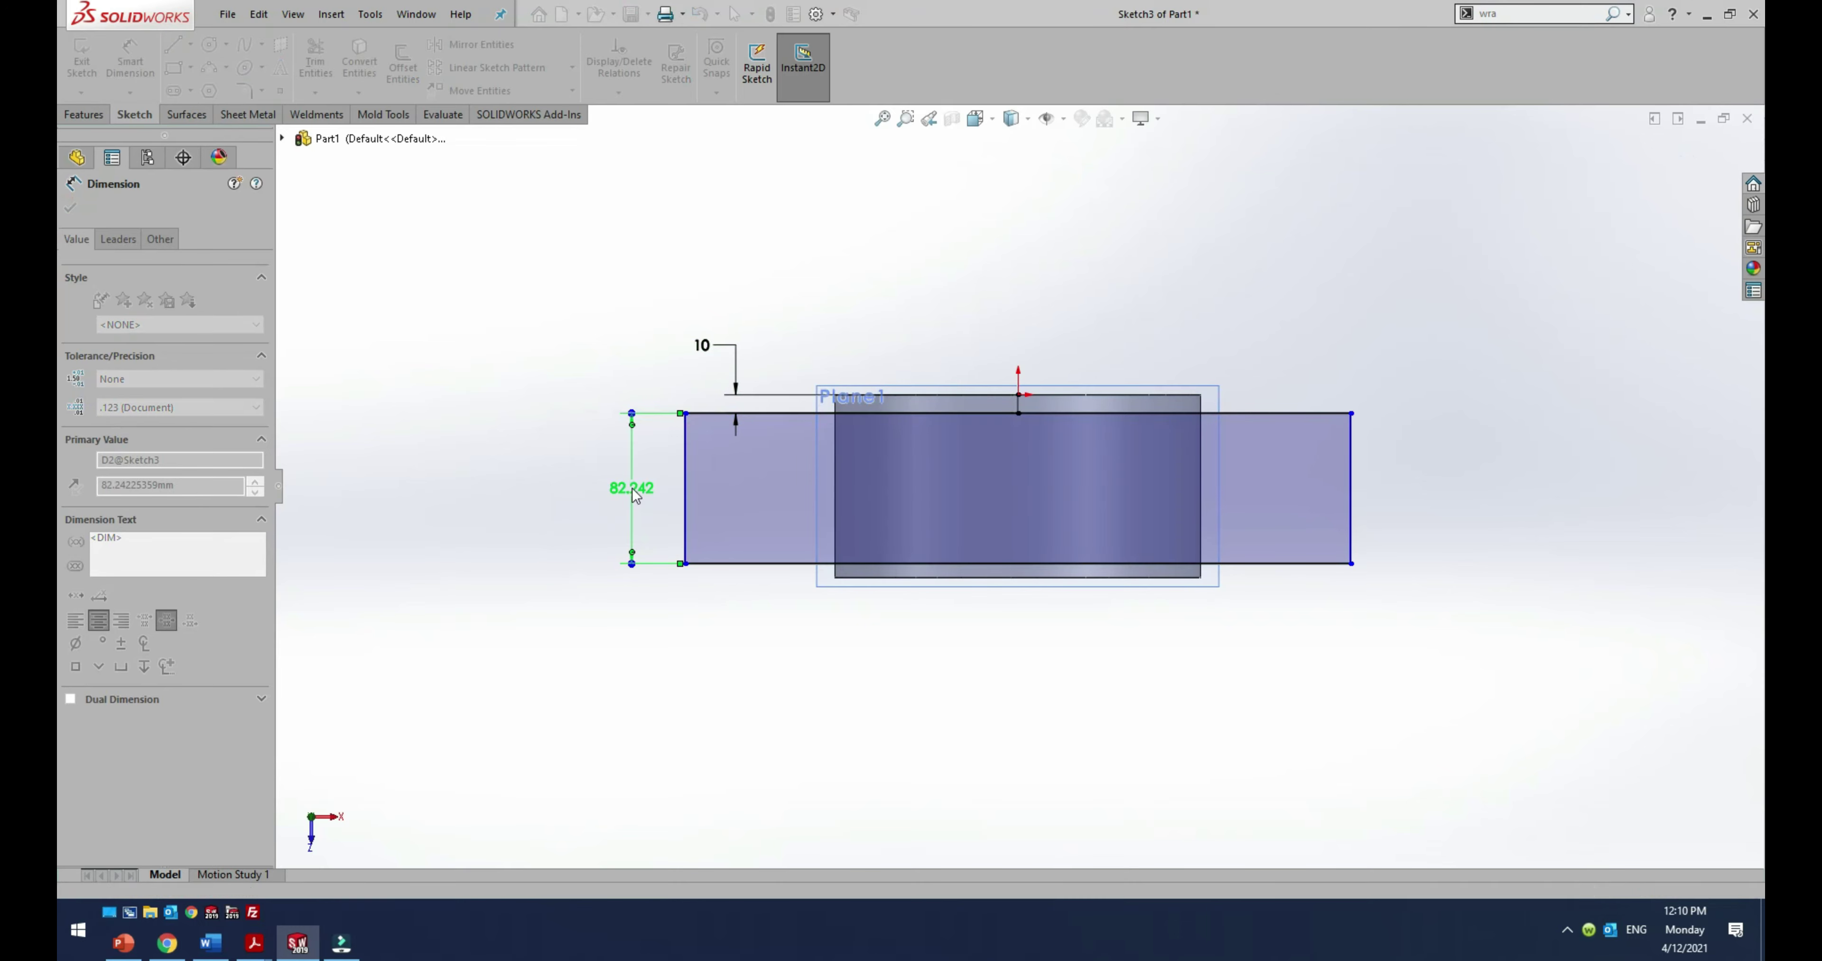
pyautogui.click(874, 559)
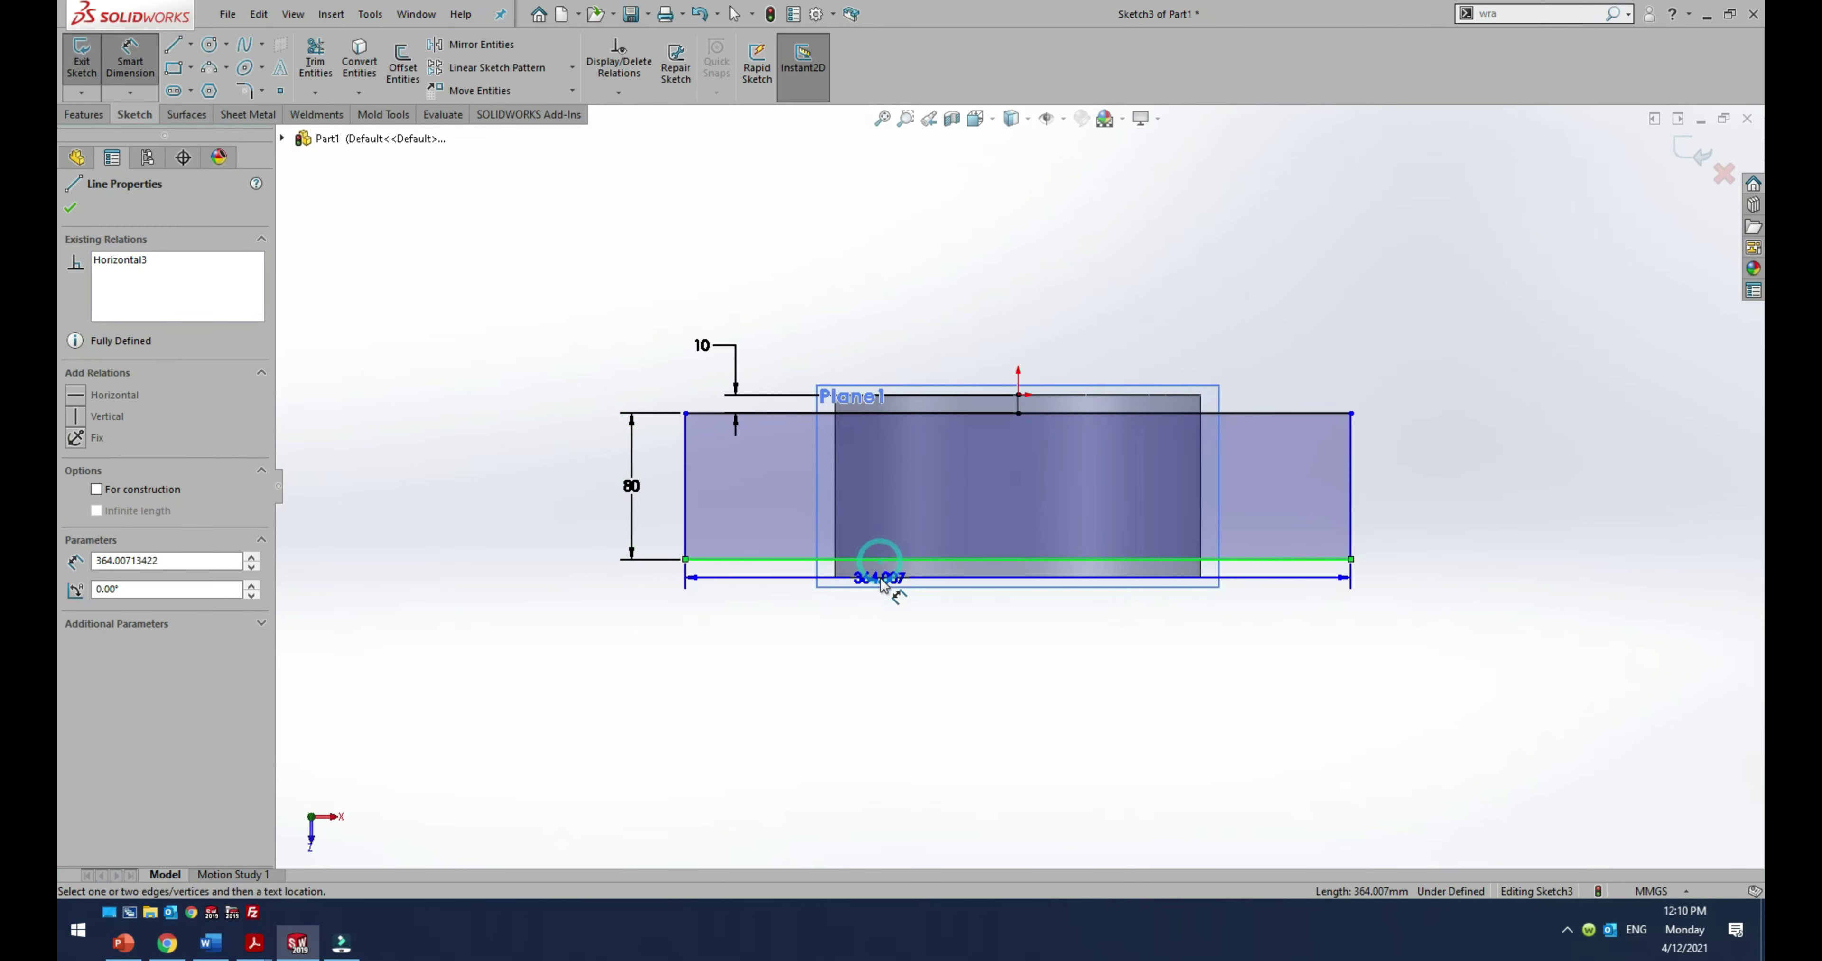
pyautogui.click(748, 639)
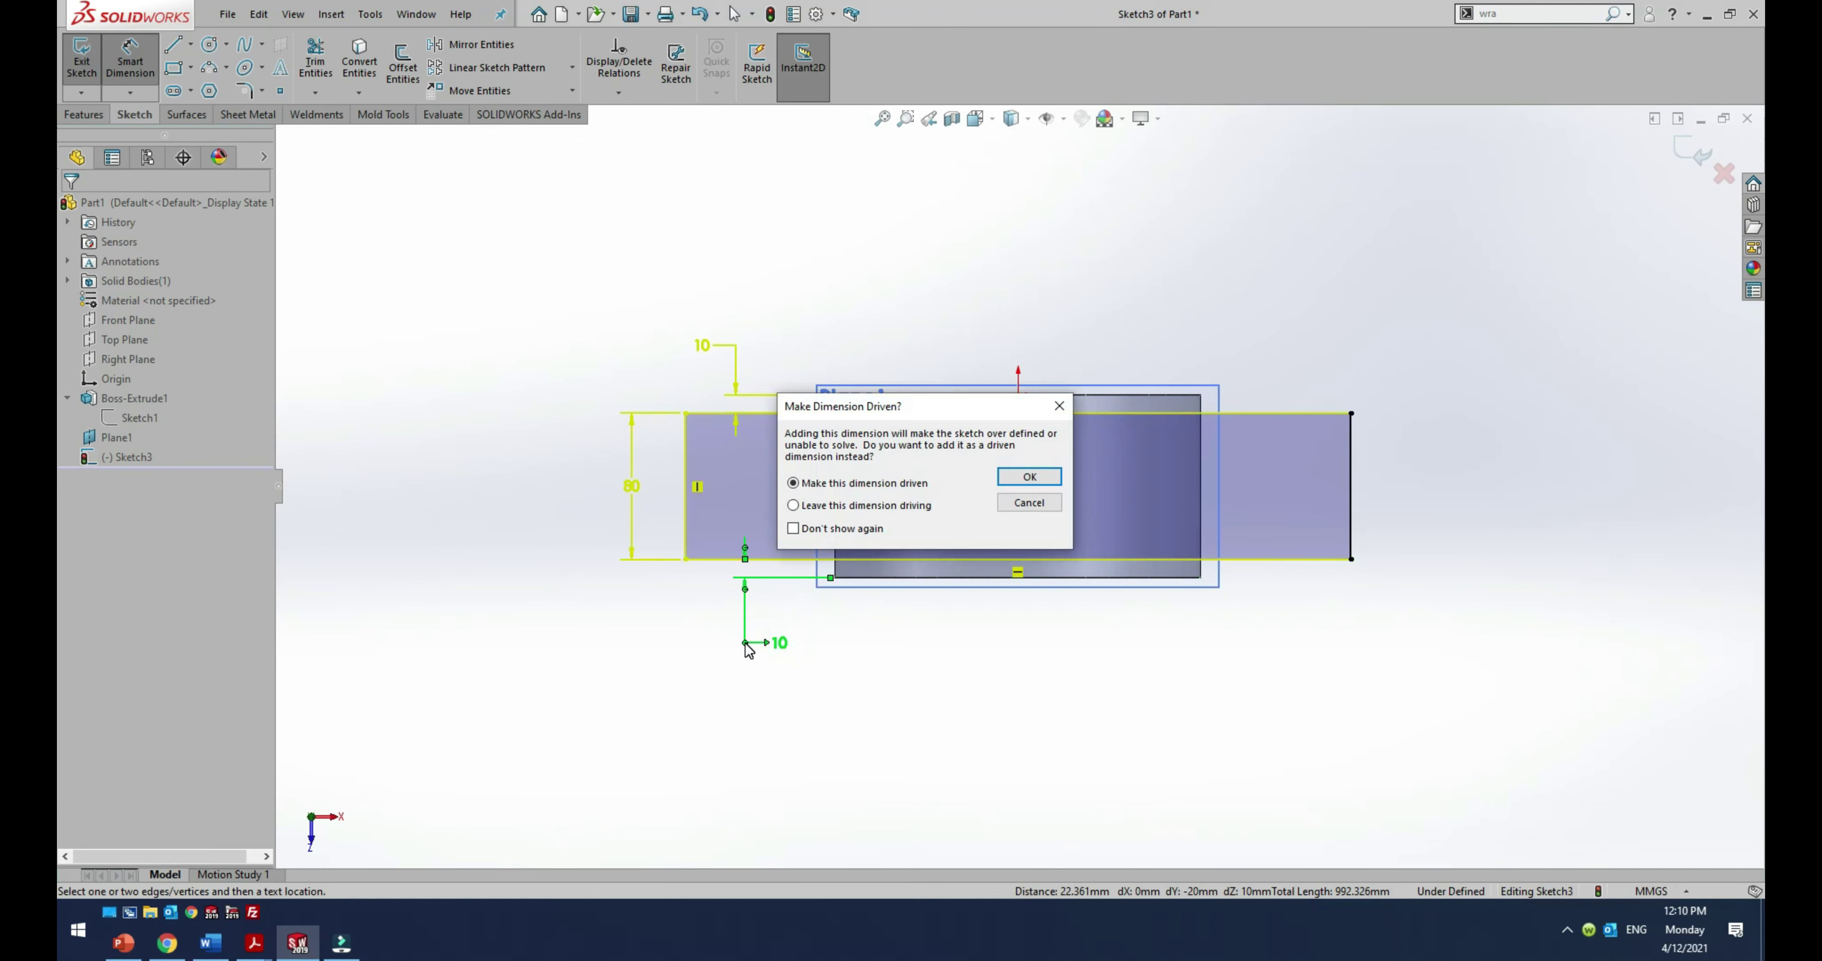
pyautogui.press('Escape')
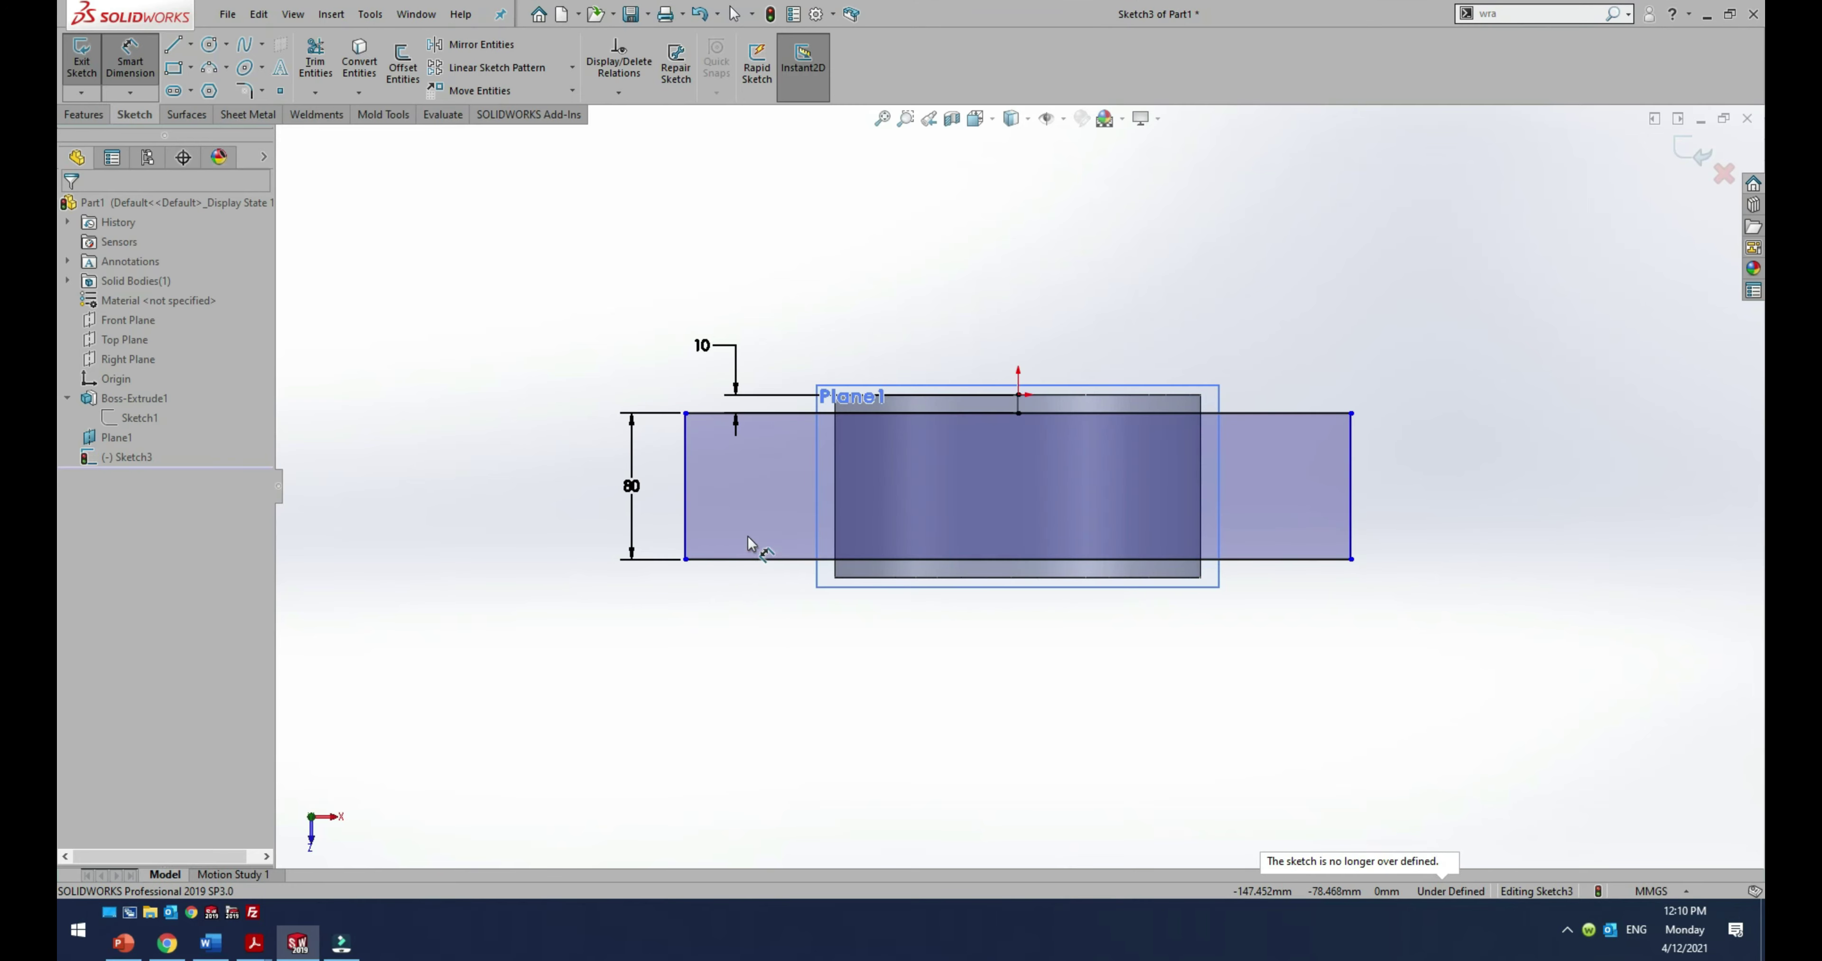
pyautogui.click(966, 422)
pyautogui.click(968, 233)
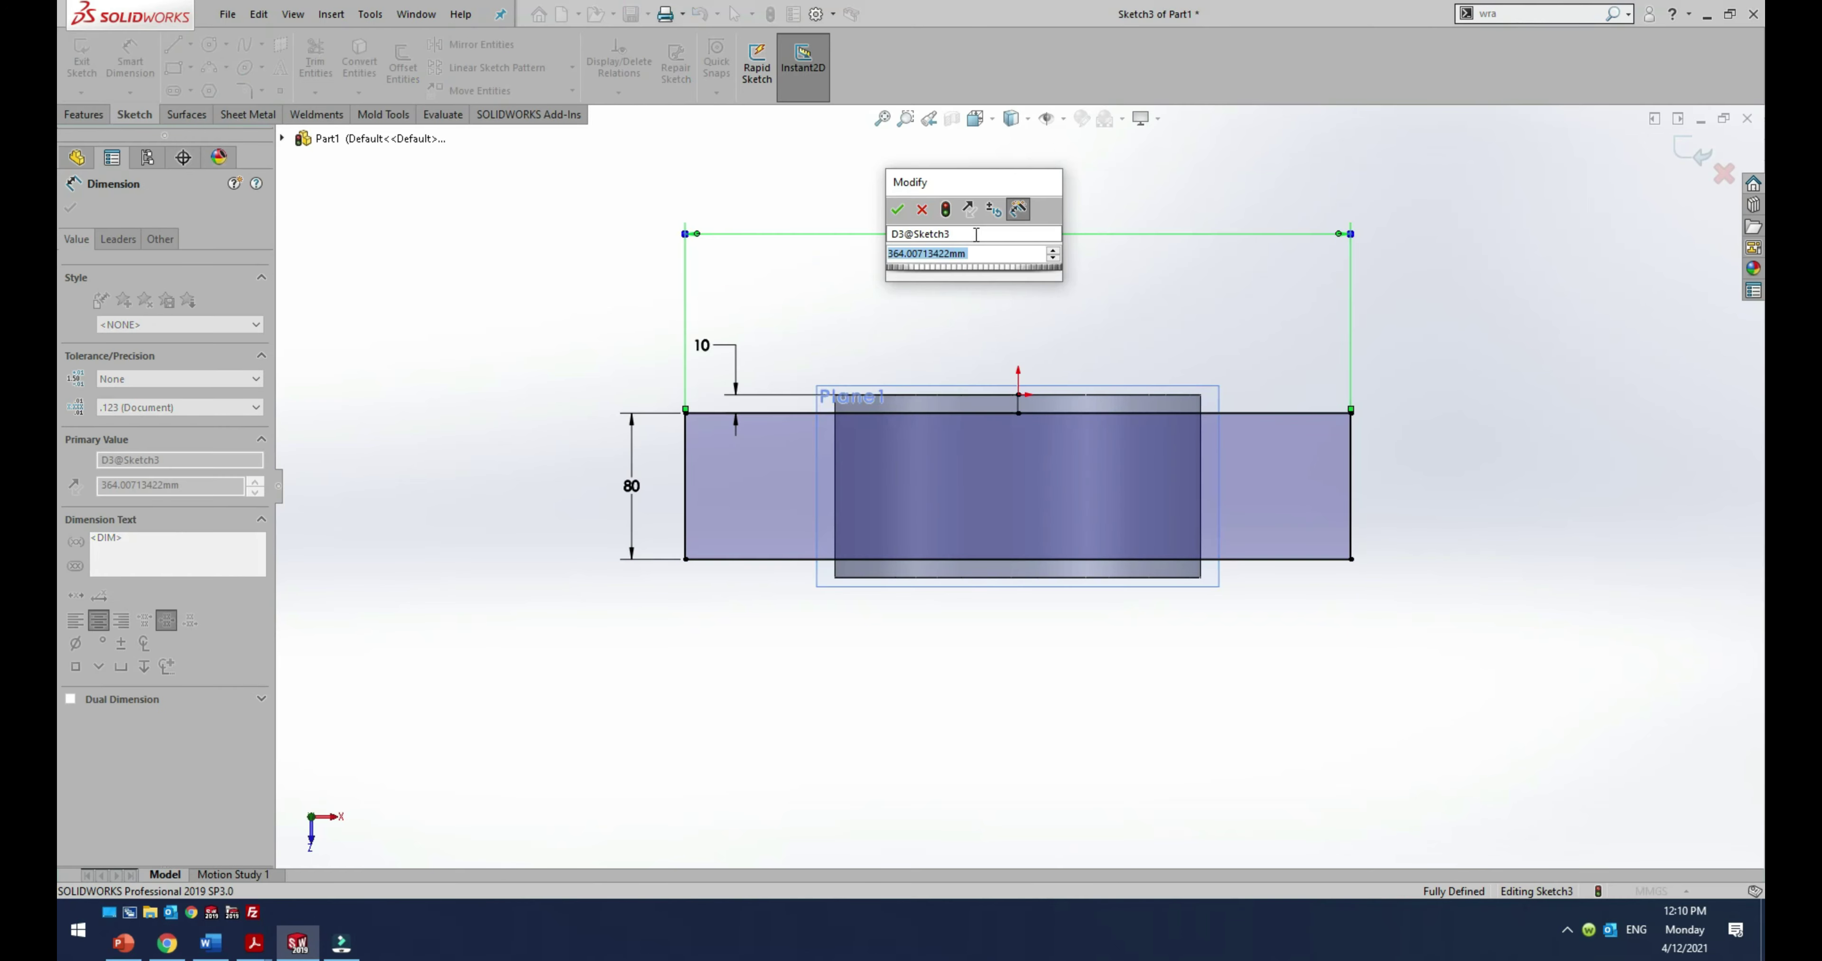
pyautogui.write('3.14')
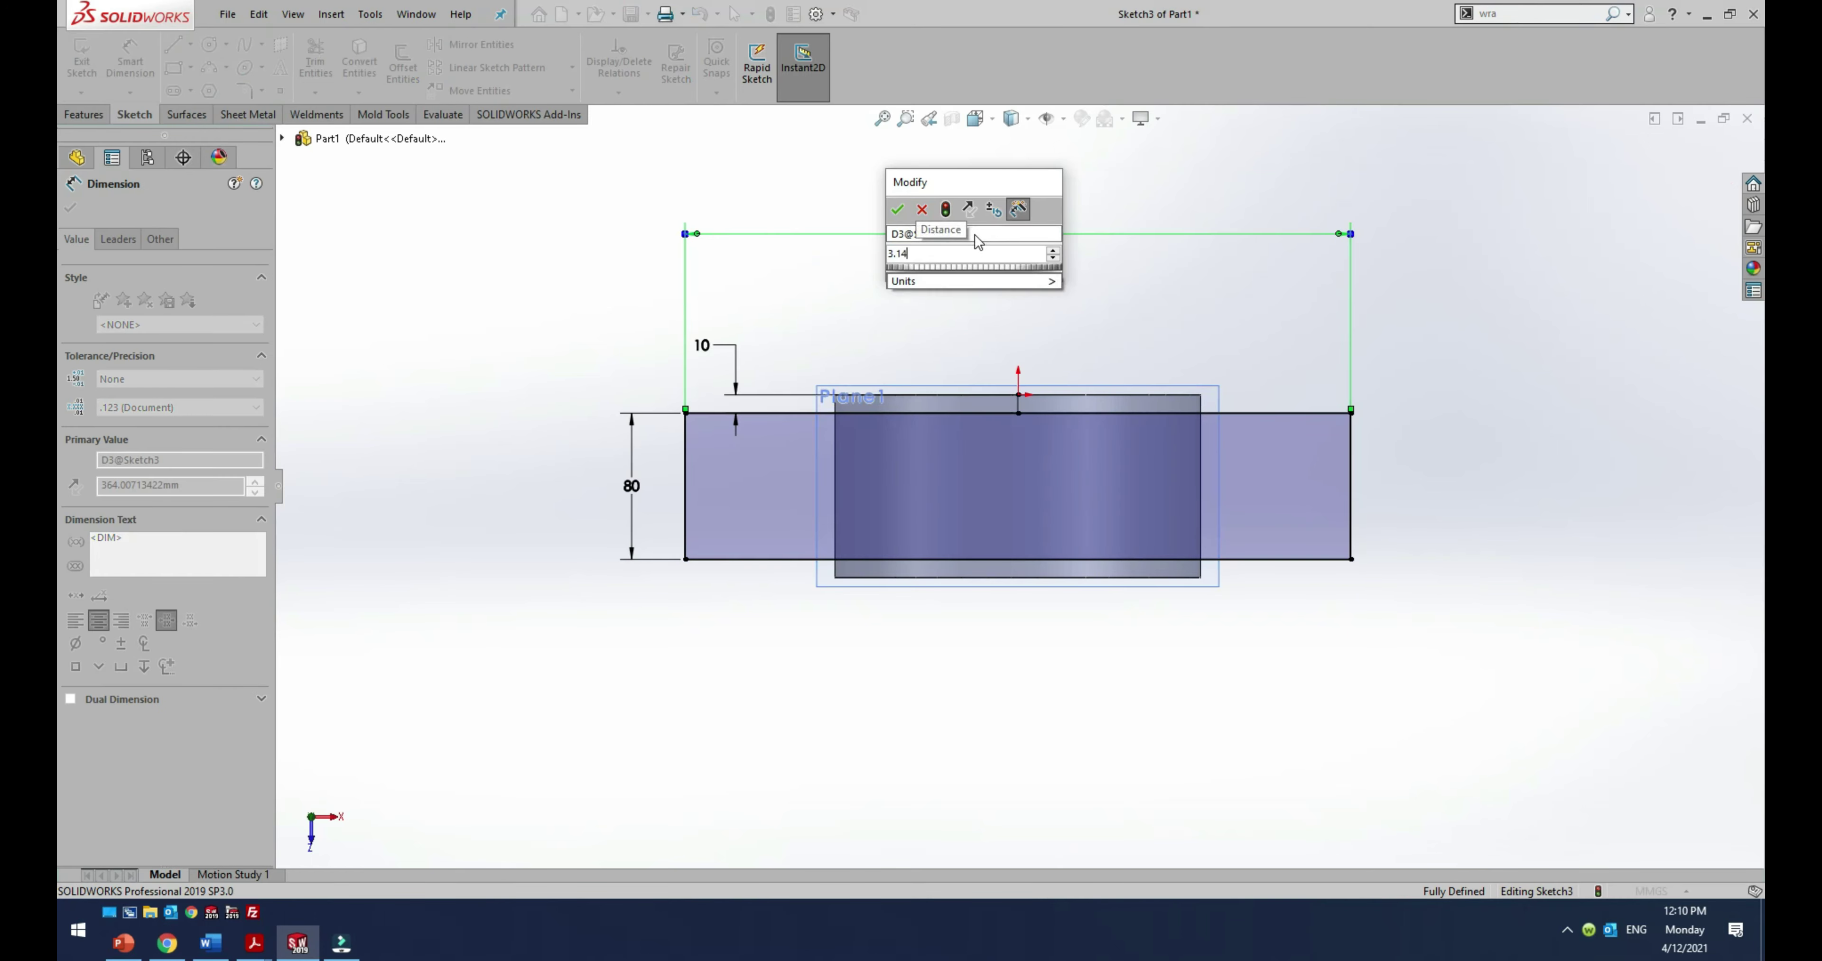
pyautogui.write('*')
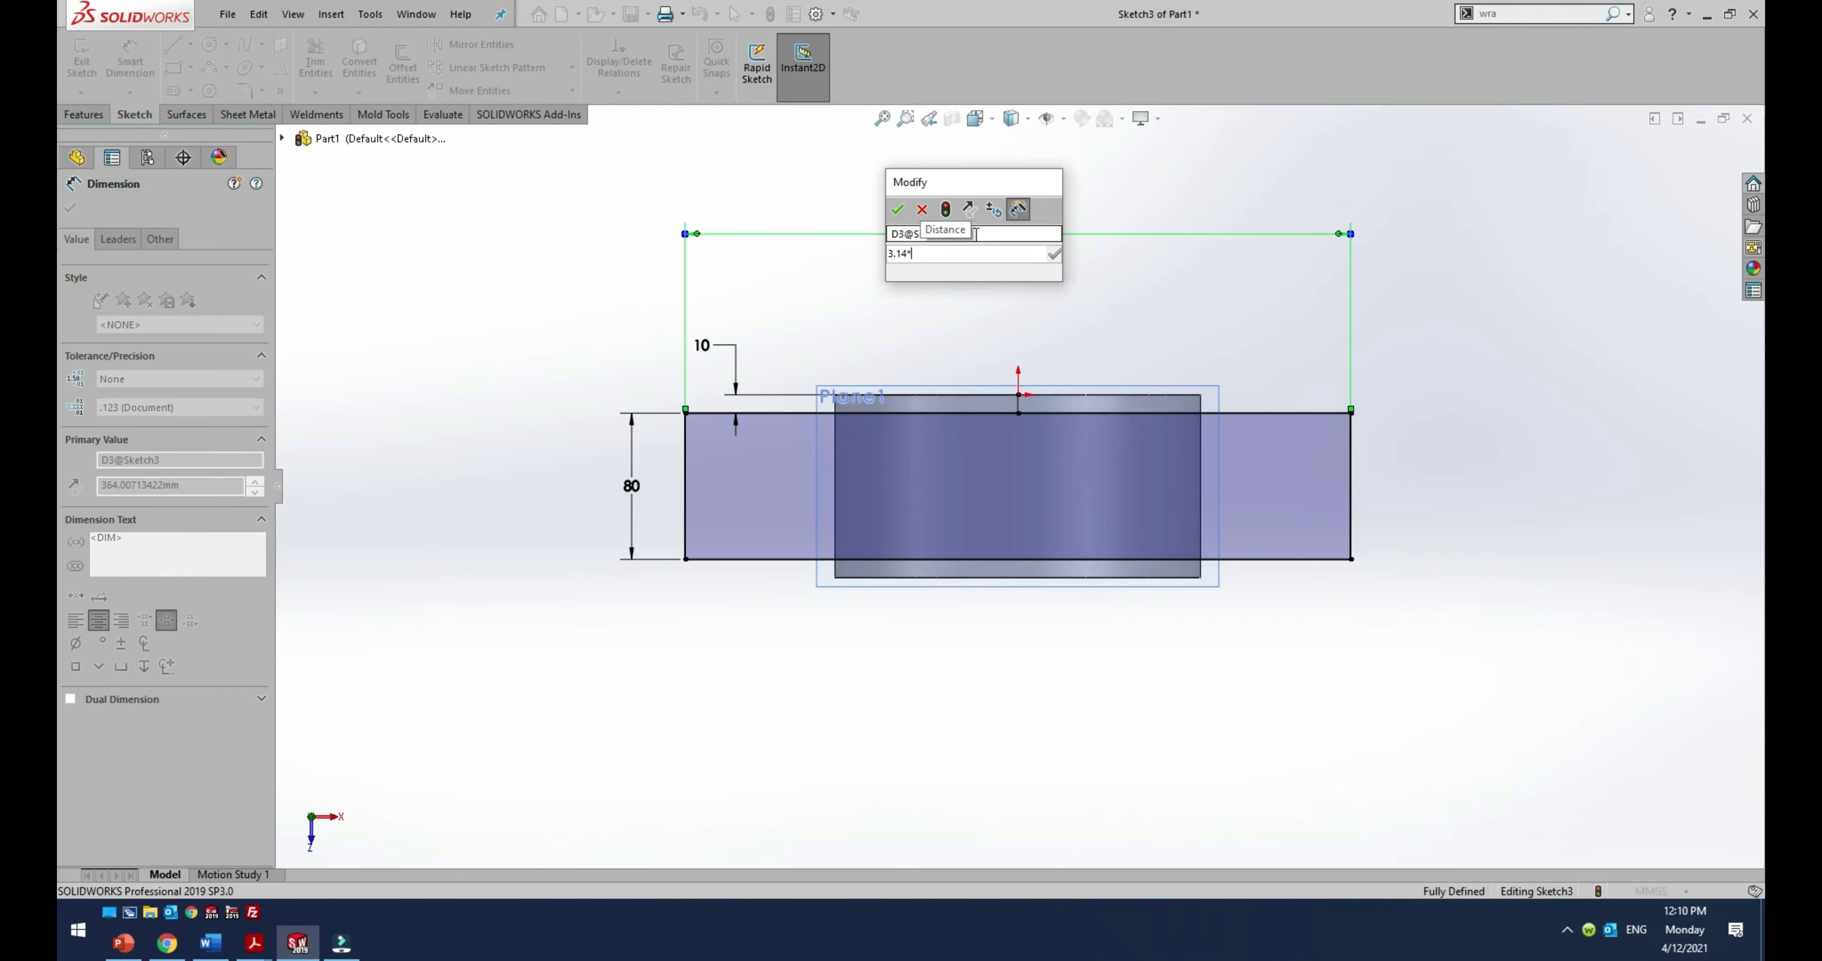
pyautogui.write('200')
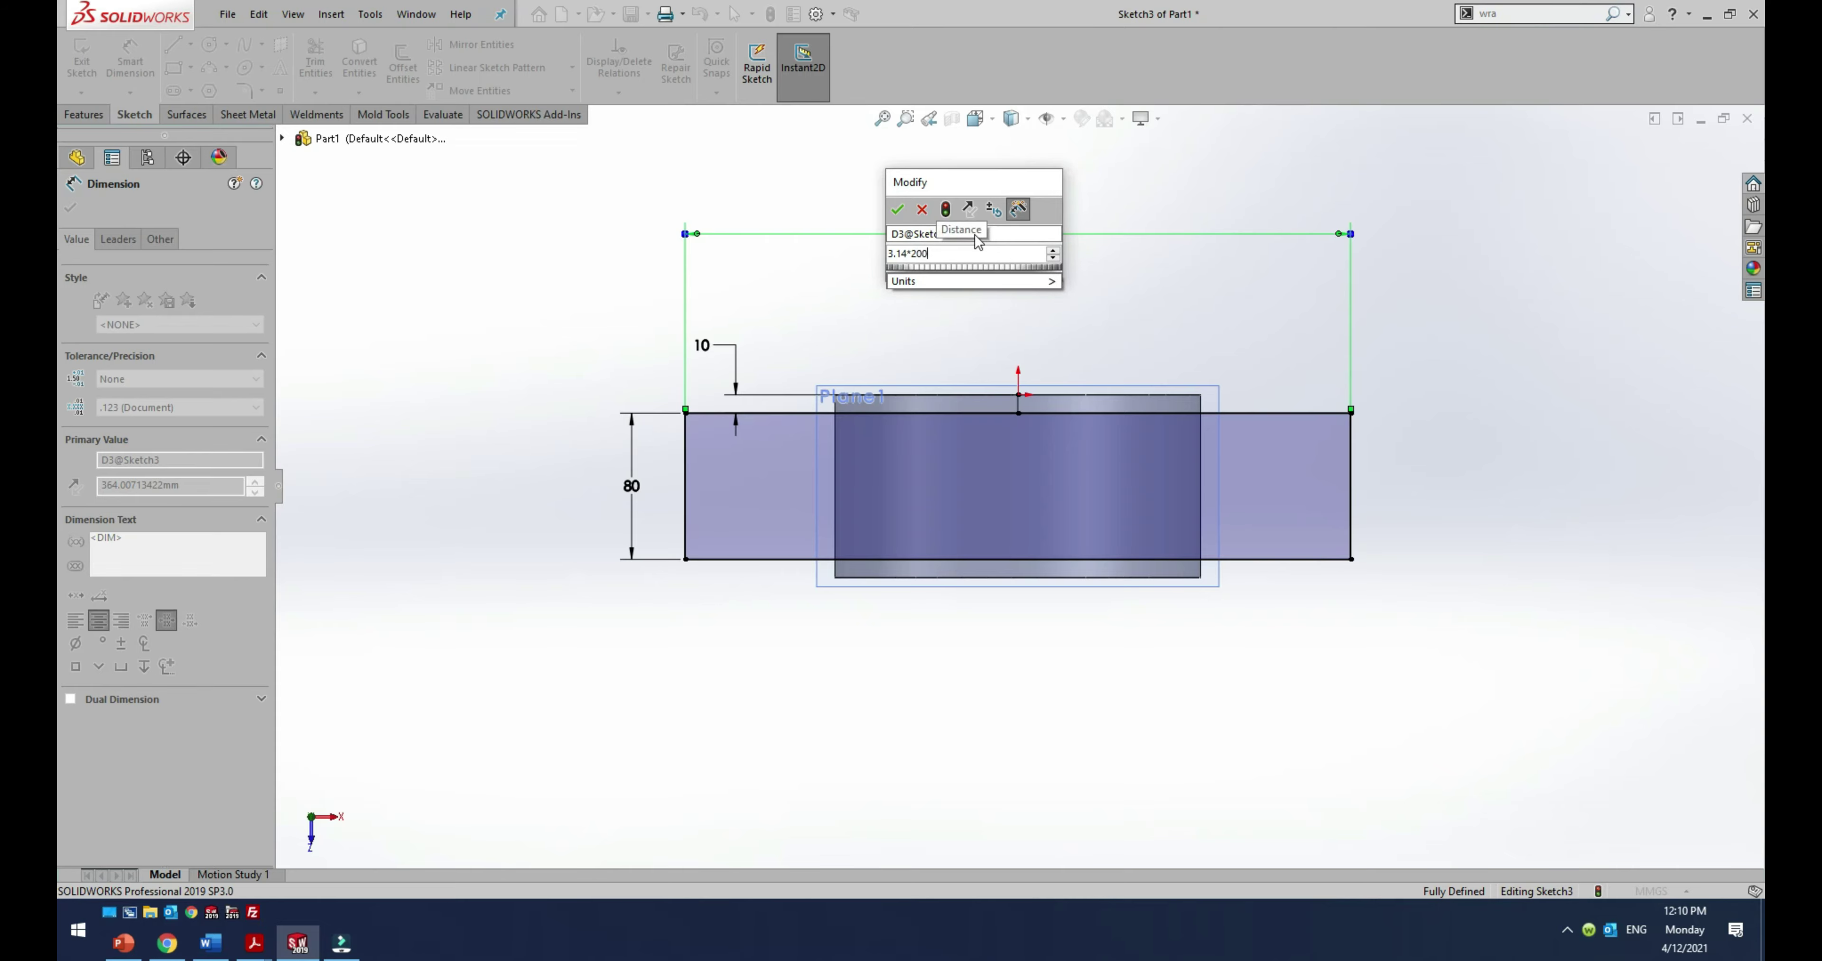
pyautogui.press('Return')
# Step: Convert the rectangle's four lines to construction geometry
pyautogui.click(650, 365)
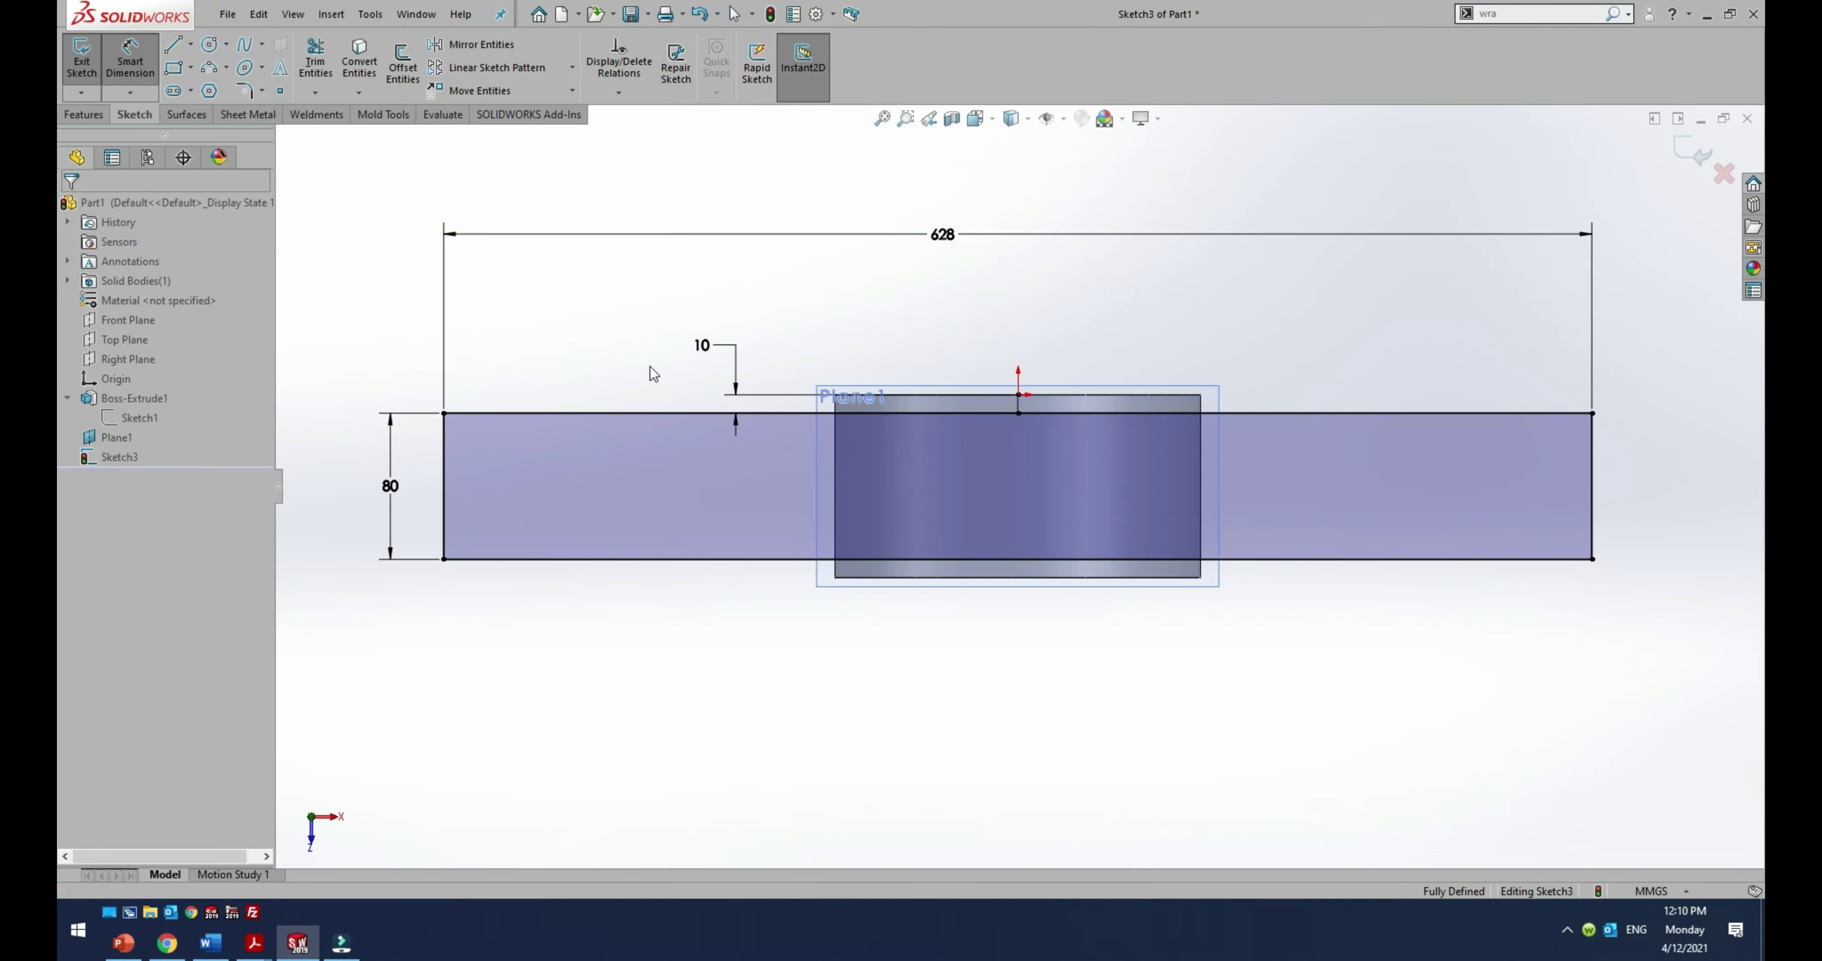
pyautogui.click(596, 413)
pyautogui.keyDown('ctrl'); pyautogui.click(444, 474); pyautogui.keyUp('ctrl')
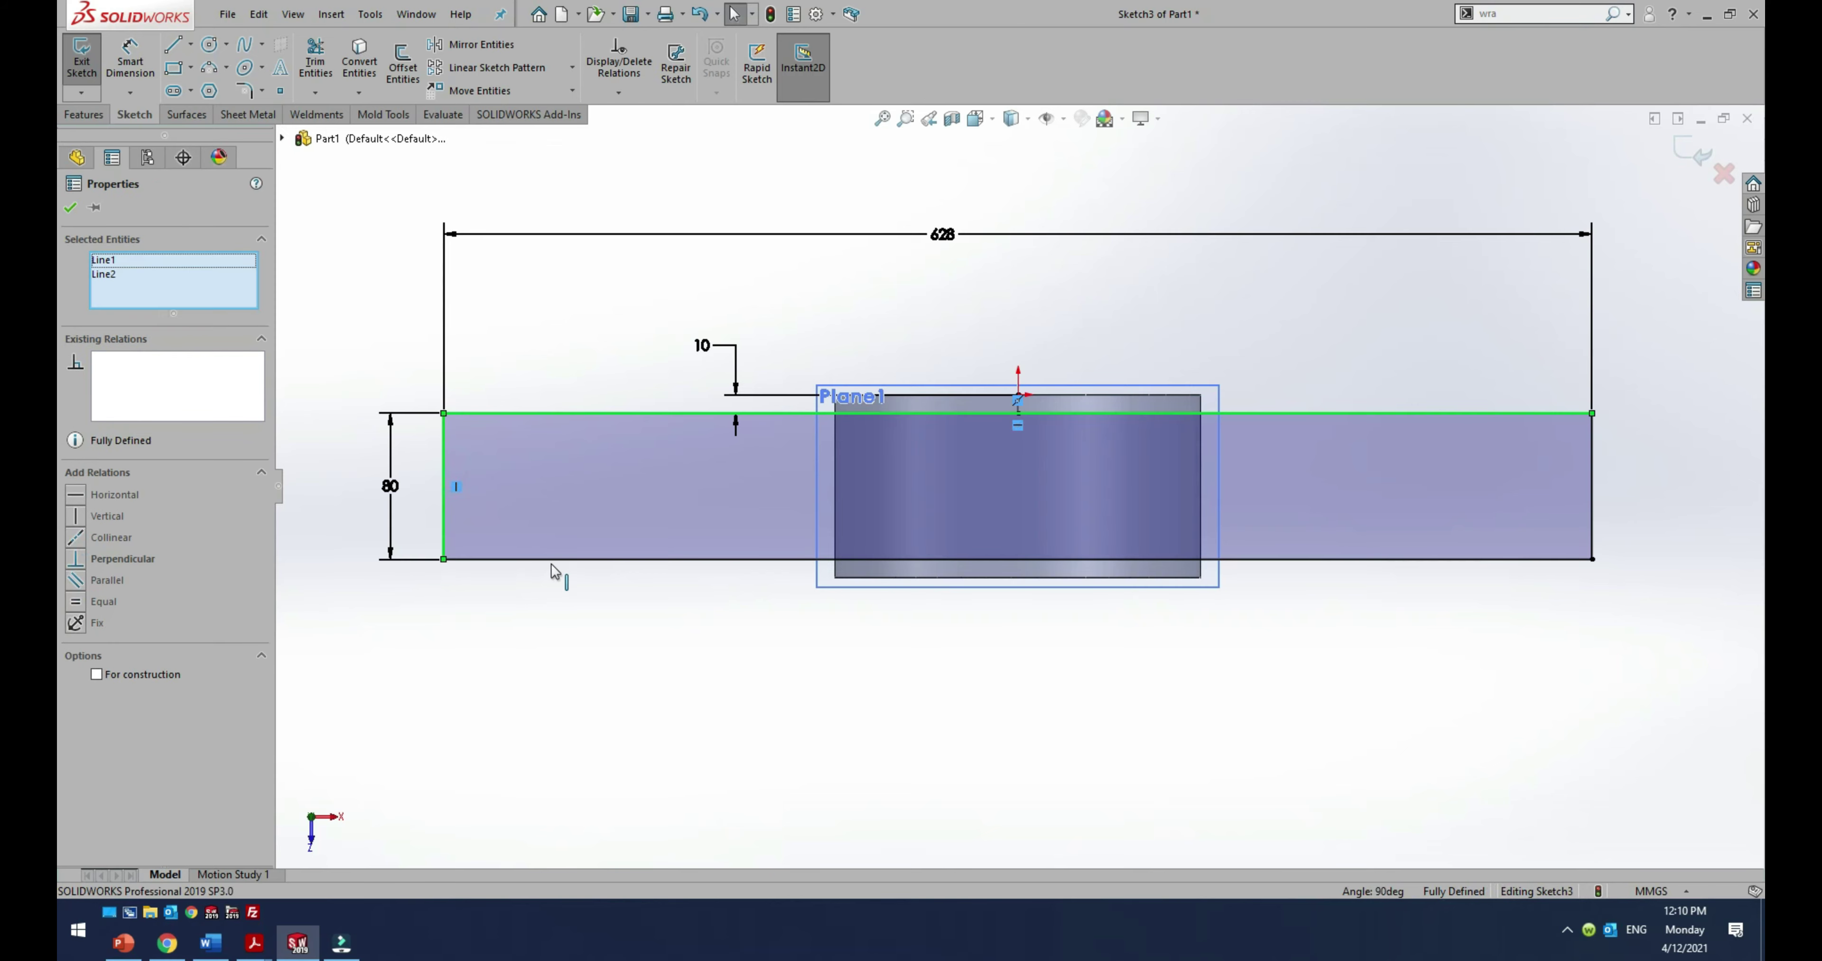
pyautogui.keyDown('ctrl'); pyautogui.click(552, 559); pyautogui.keyUp('ctrl')
pyautogui.keyDown('ctrl'); pyautogui.click(1592, 503); pyautogui.keyUp('ctrl')
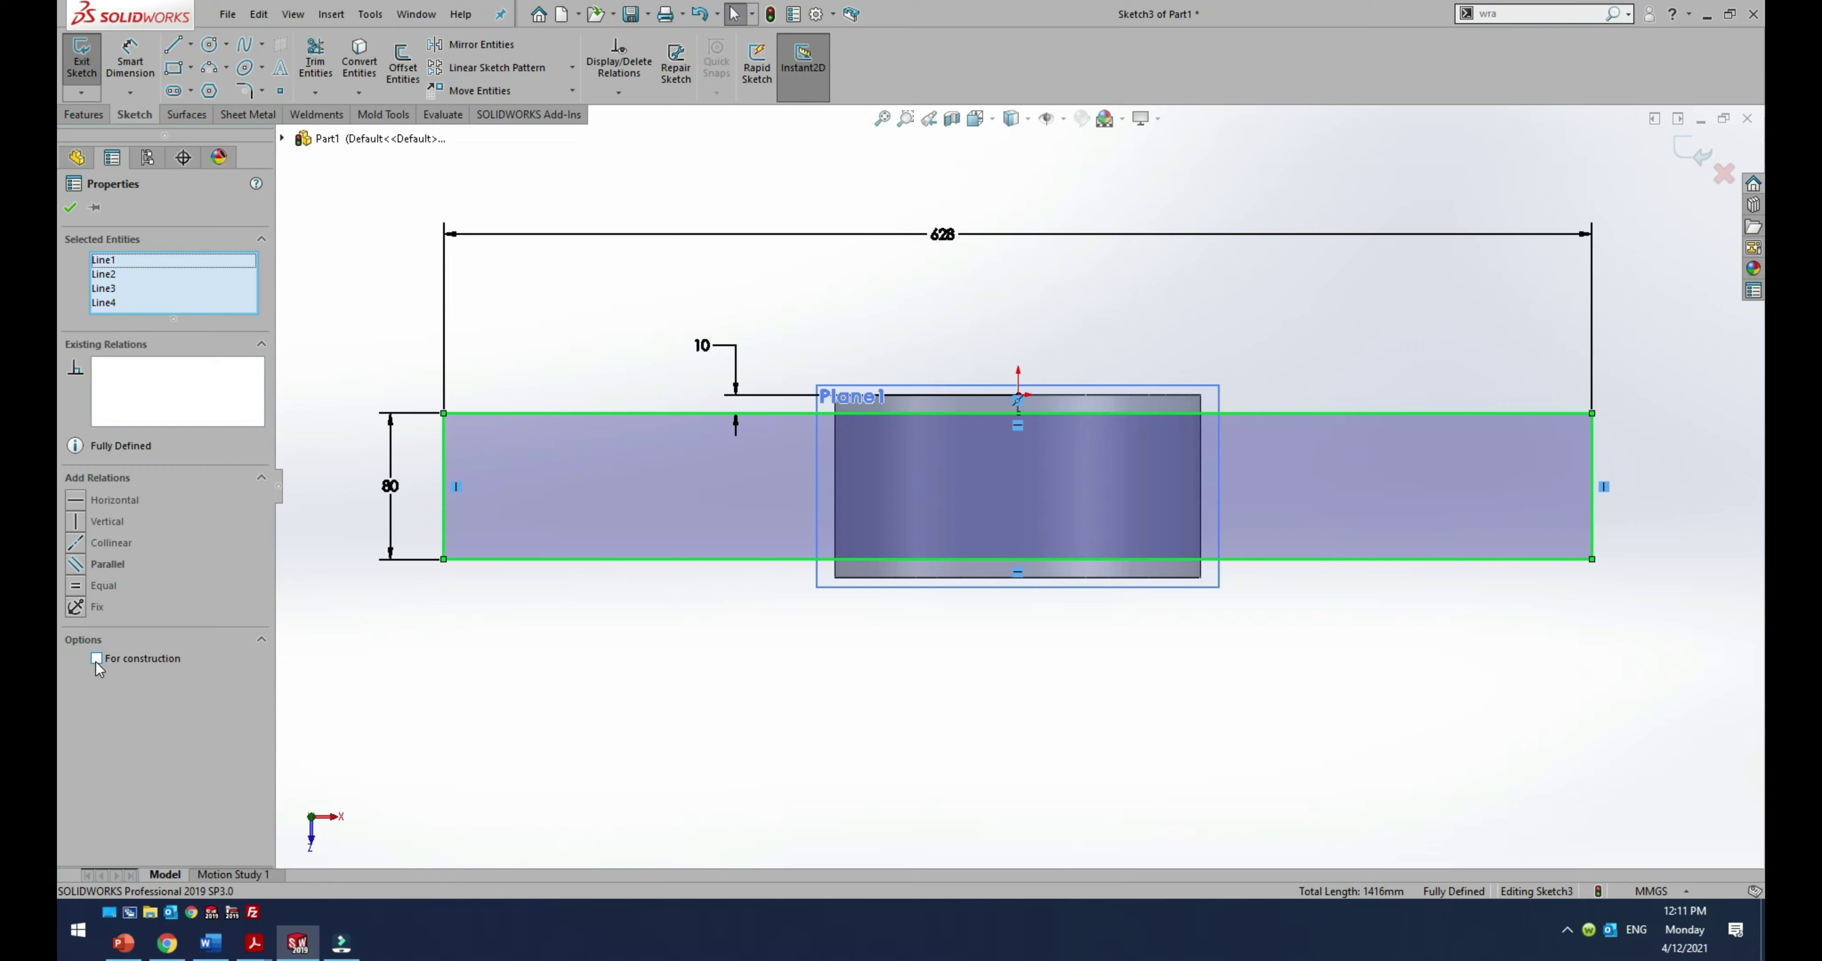
pyautogui.click(97, 661)
pyautogui.click(442, 719)
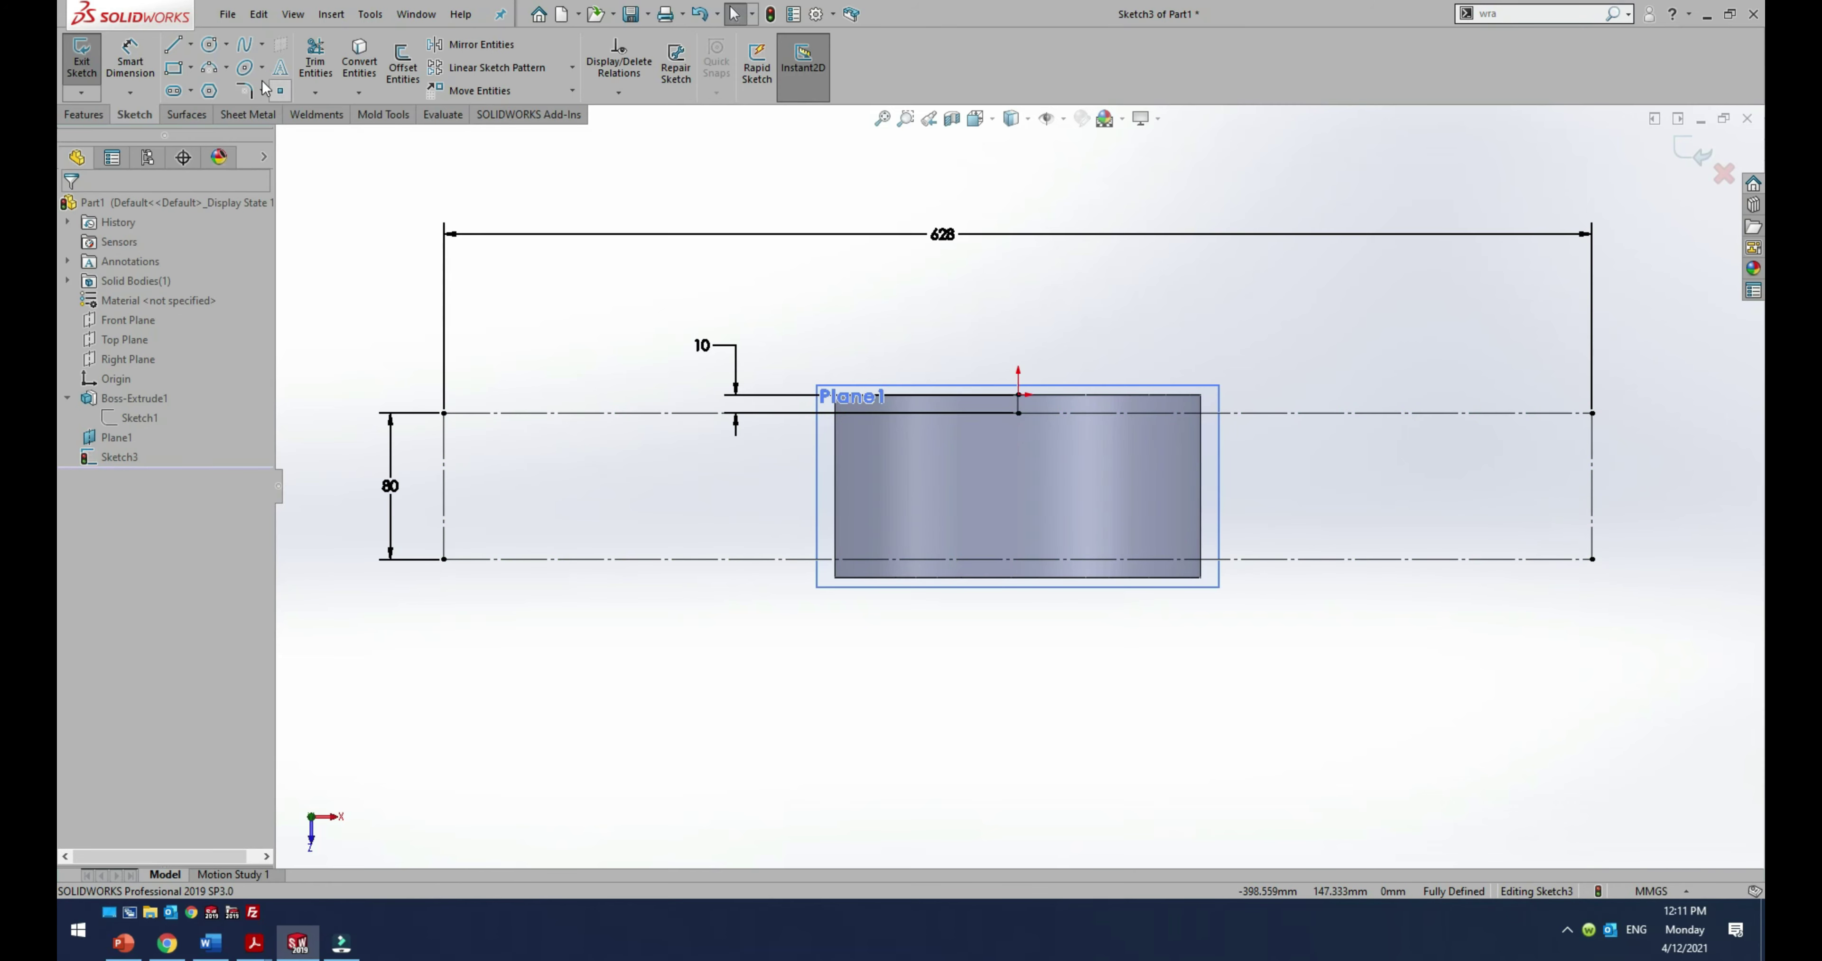
# Step: Draw two small circles near the rectangle's left and right ends and exit Sketch3
pyautogui.click(209, 44)
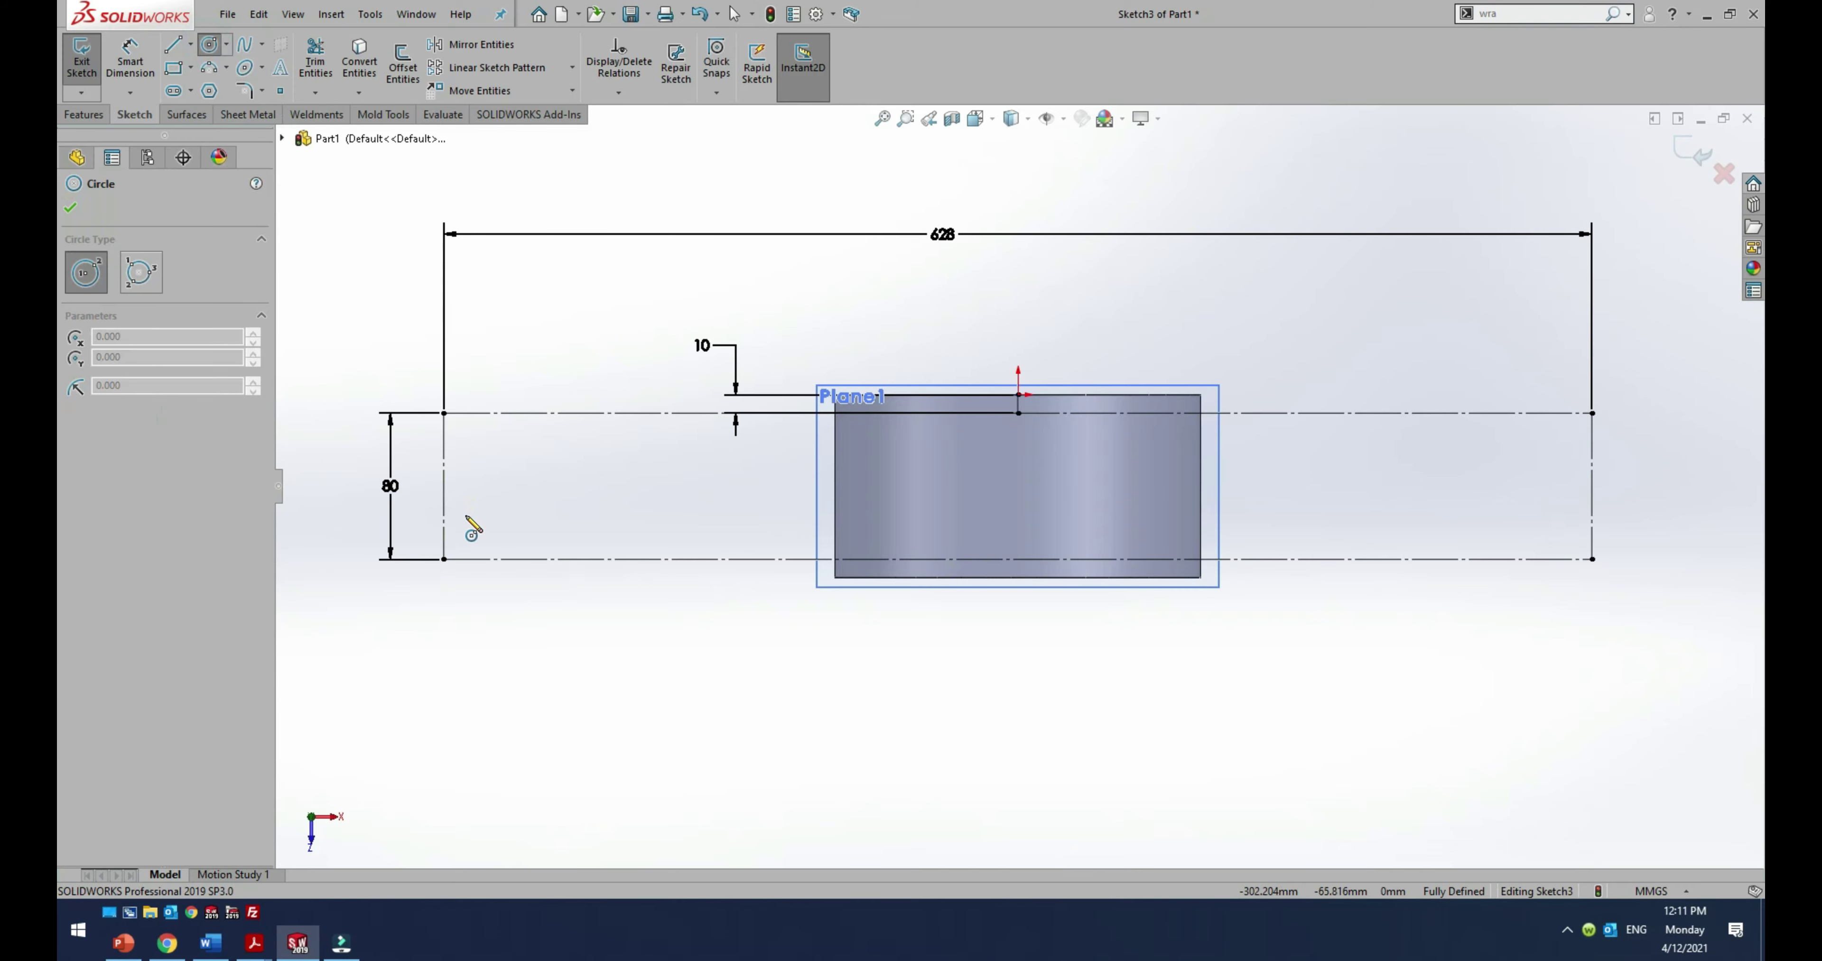
pyautogui.click(494, 515)
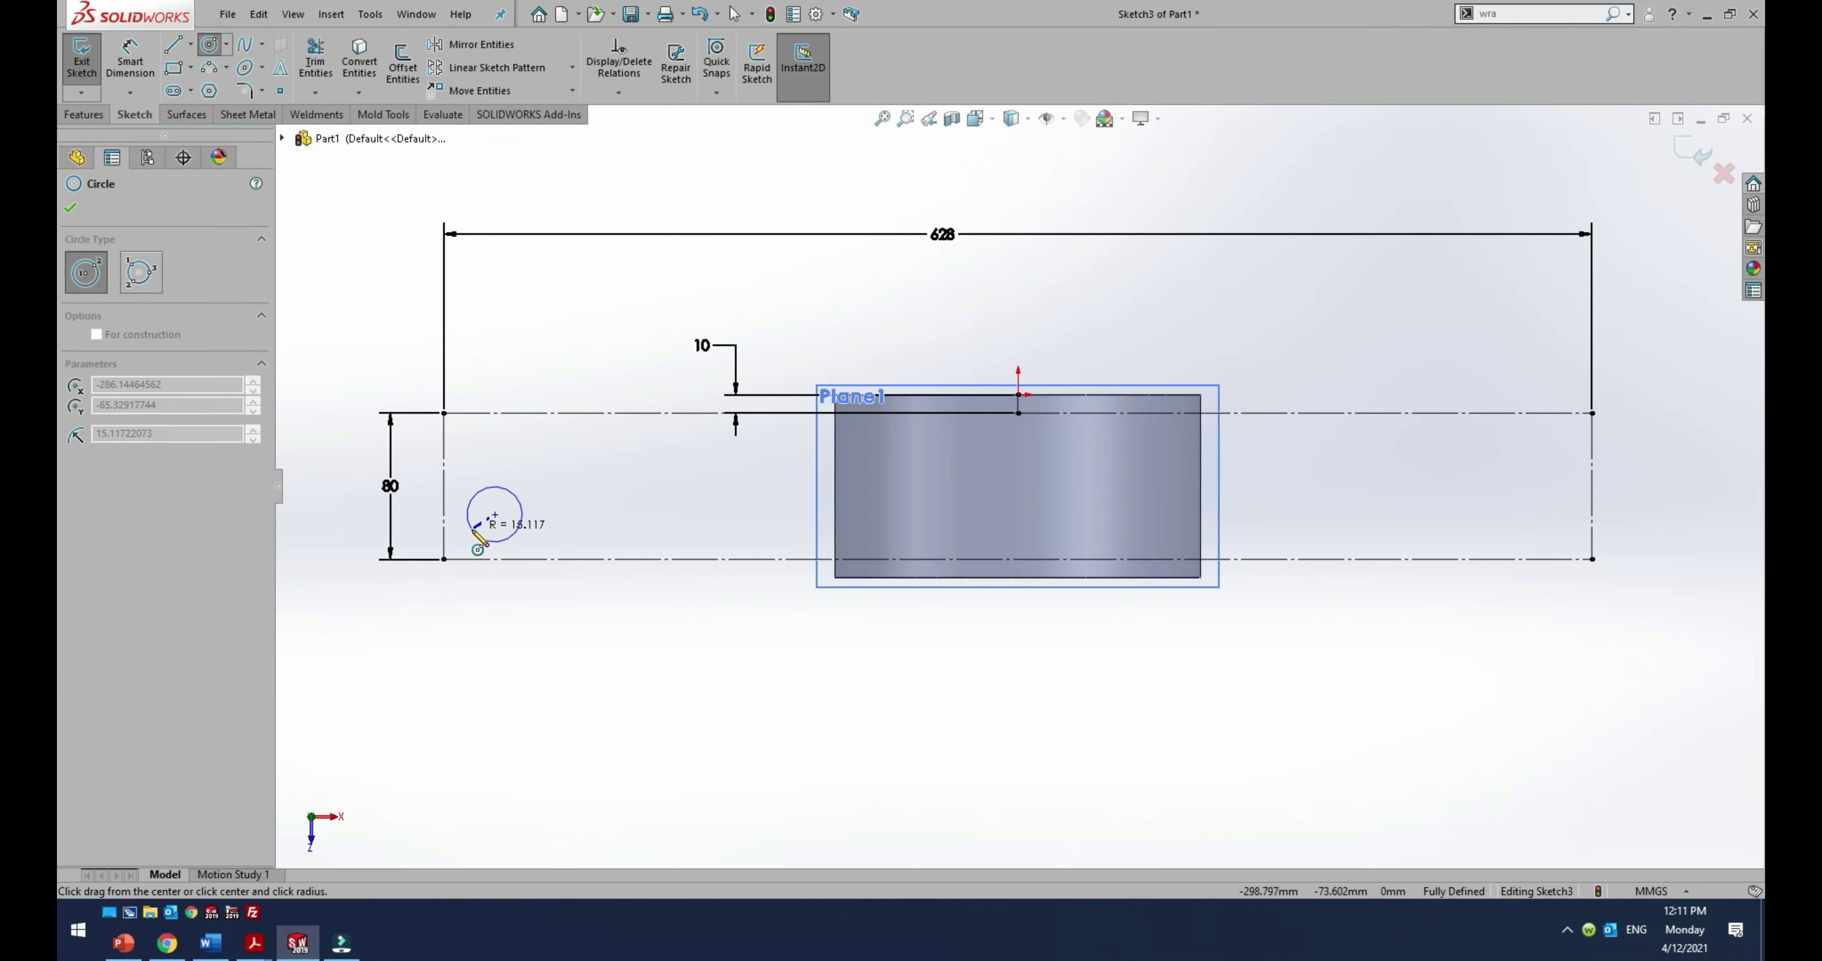
pyautogui.click(476, 535)
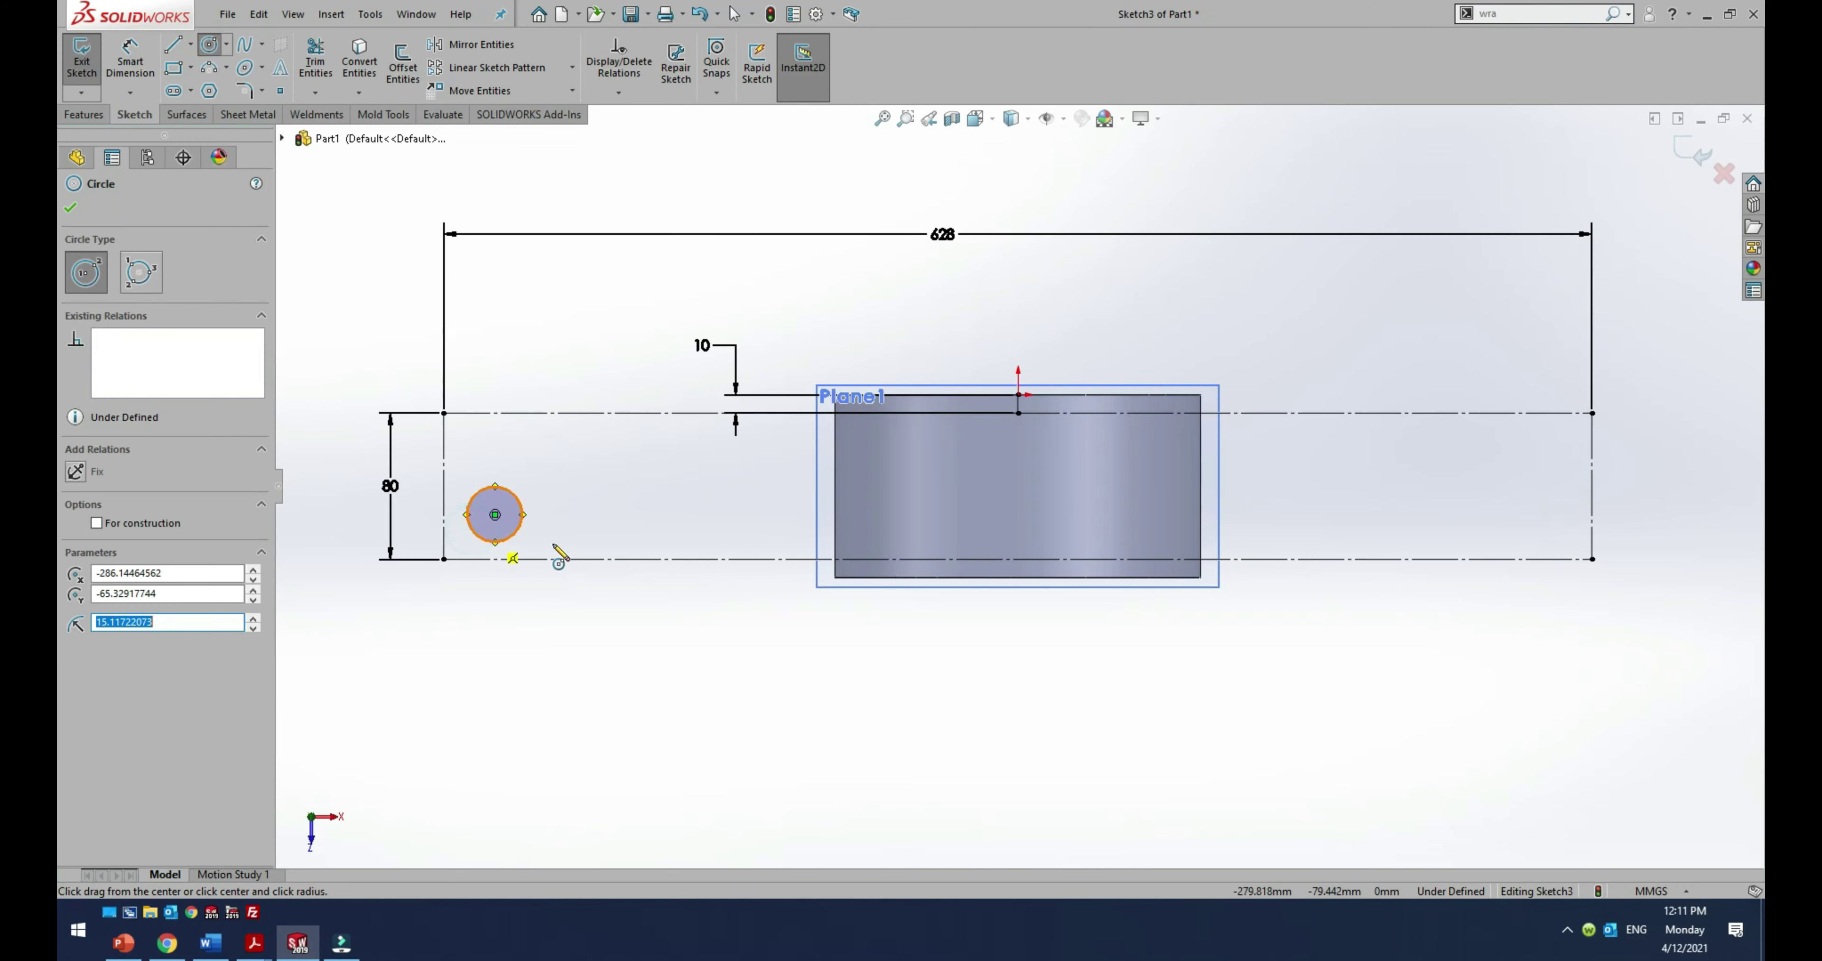
pyautogui.click(1543, 438)
pyautogui.click(1557, 448)
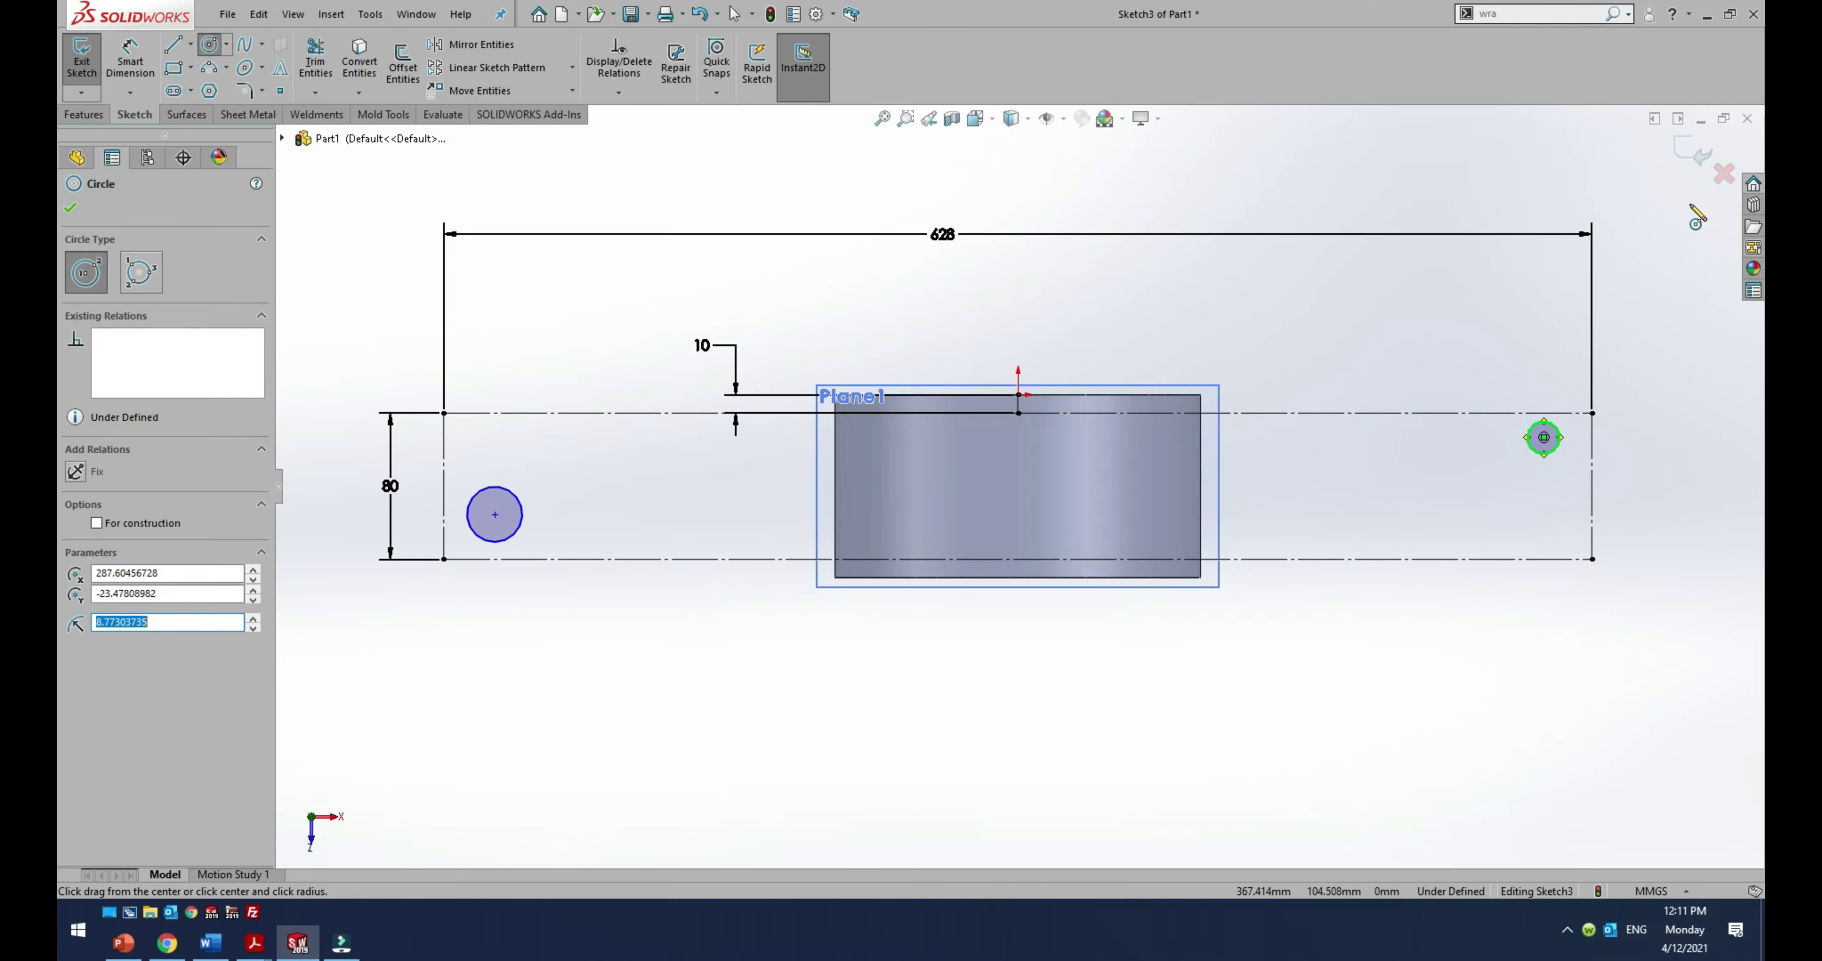
pyautogui.click(1692, 152)
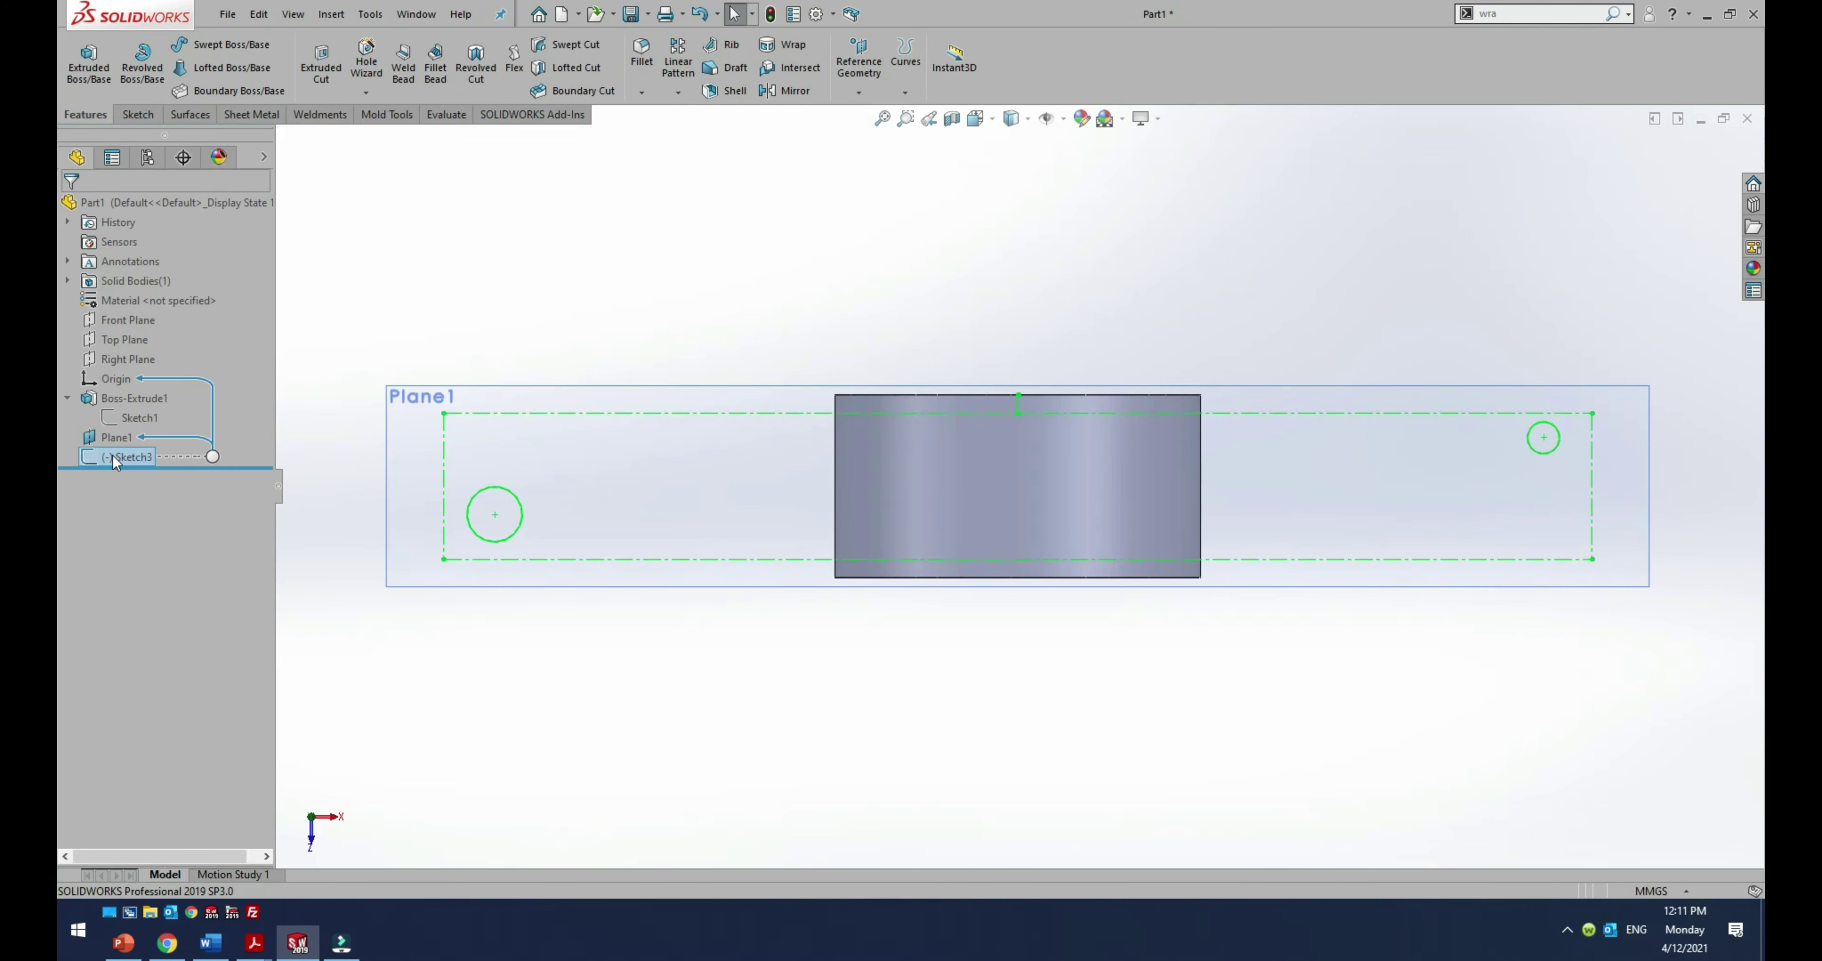
# Step: Wrap Sketch3's circles onto the cylinder's curved face as Wrap1
pyautogui.click(785, 44)
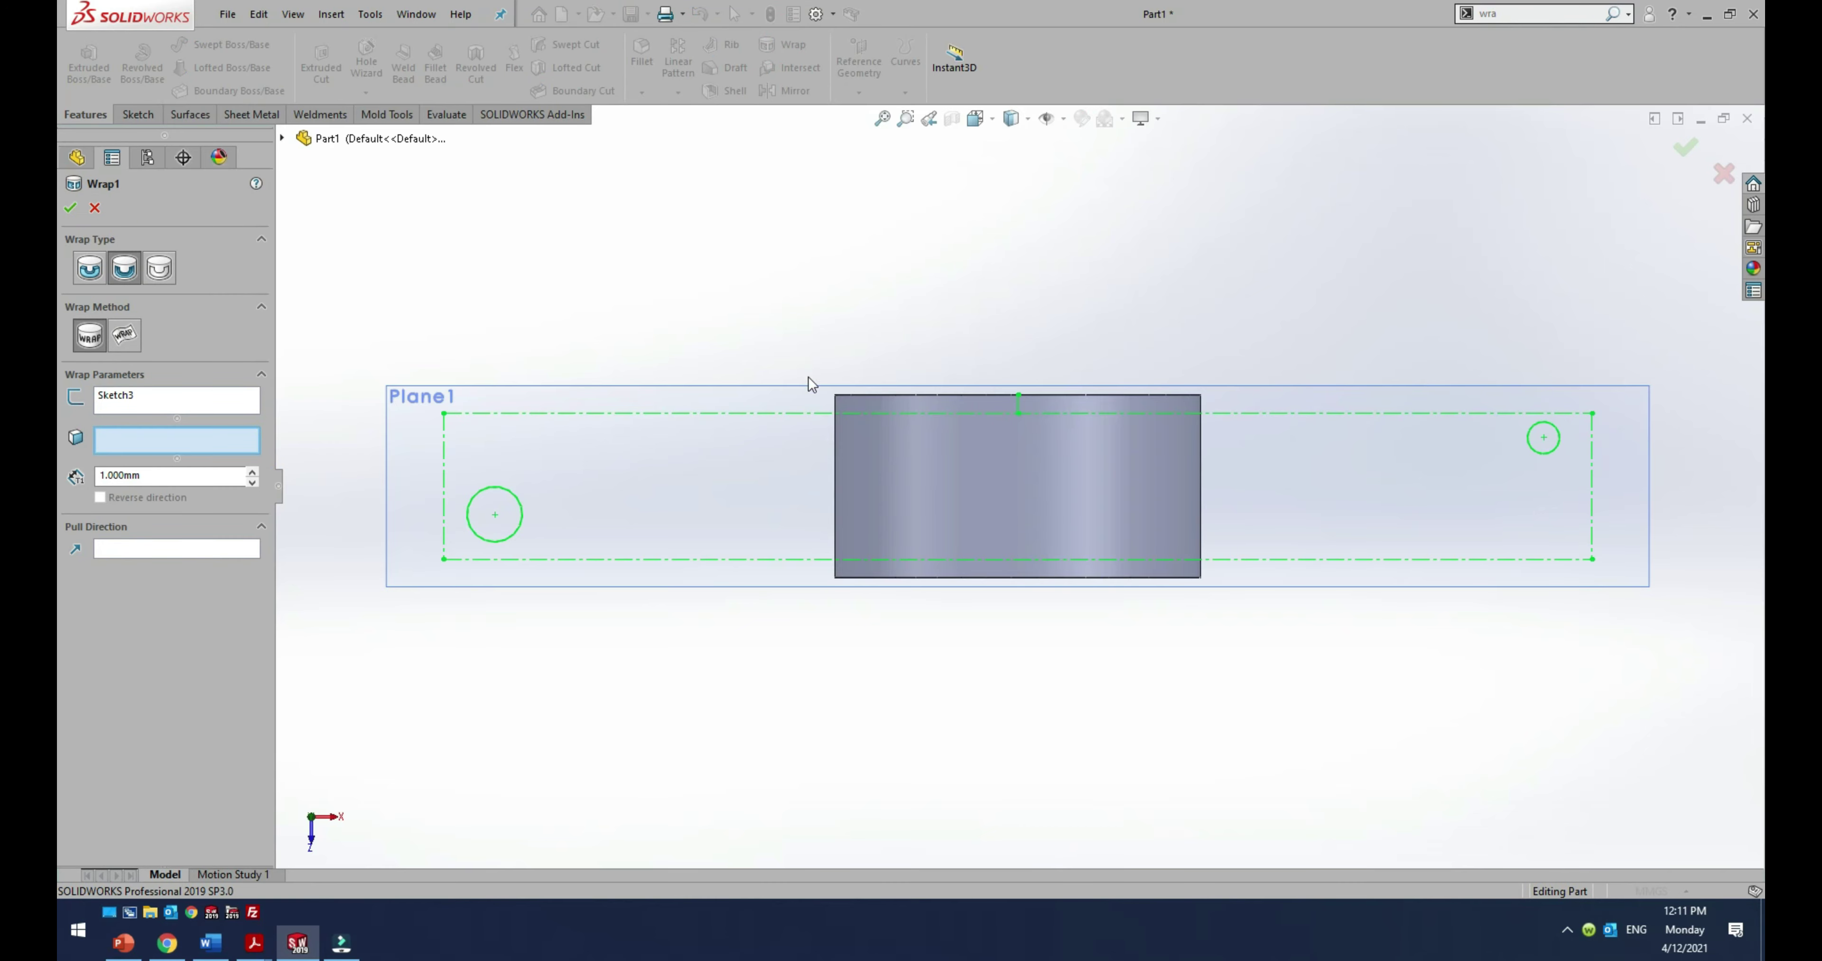
pyautogui.click(963, 511)
pyautogui.press('Return')
pyautogui.moveTo(955, 495)
pyautogui.mouseDown(button='middle')
pyautogui.moveTo(1210, 599)
pyautogui.moveTo(1237, 654)
pyautogui.moveTo(1167, 622)
pyautogui.mouseUp(button='middle')
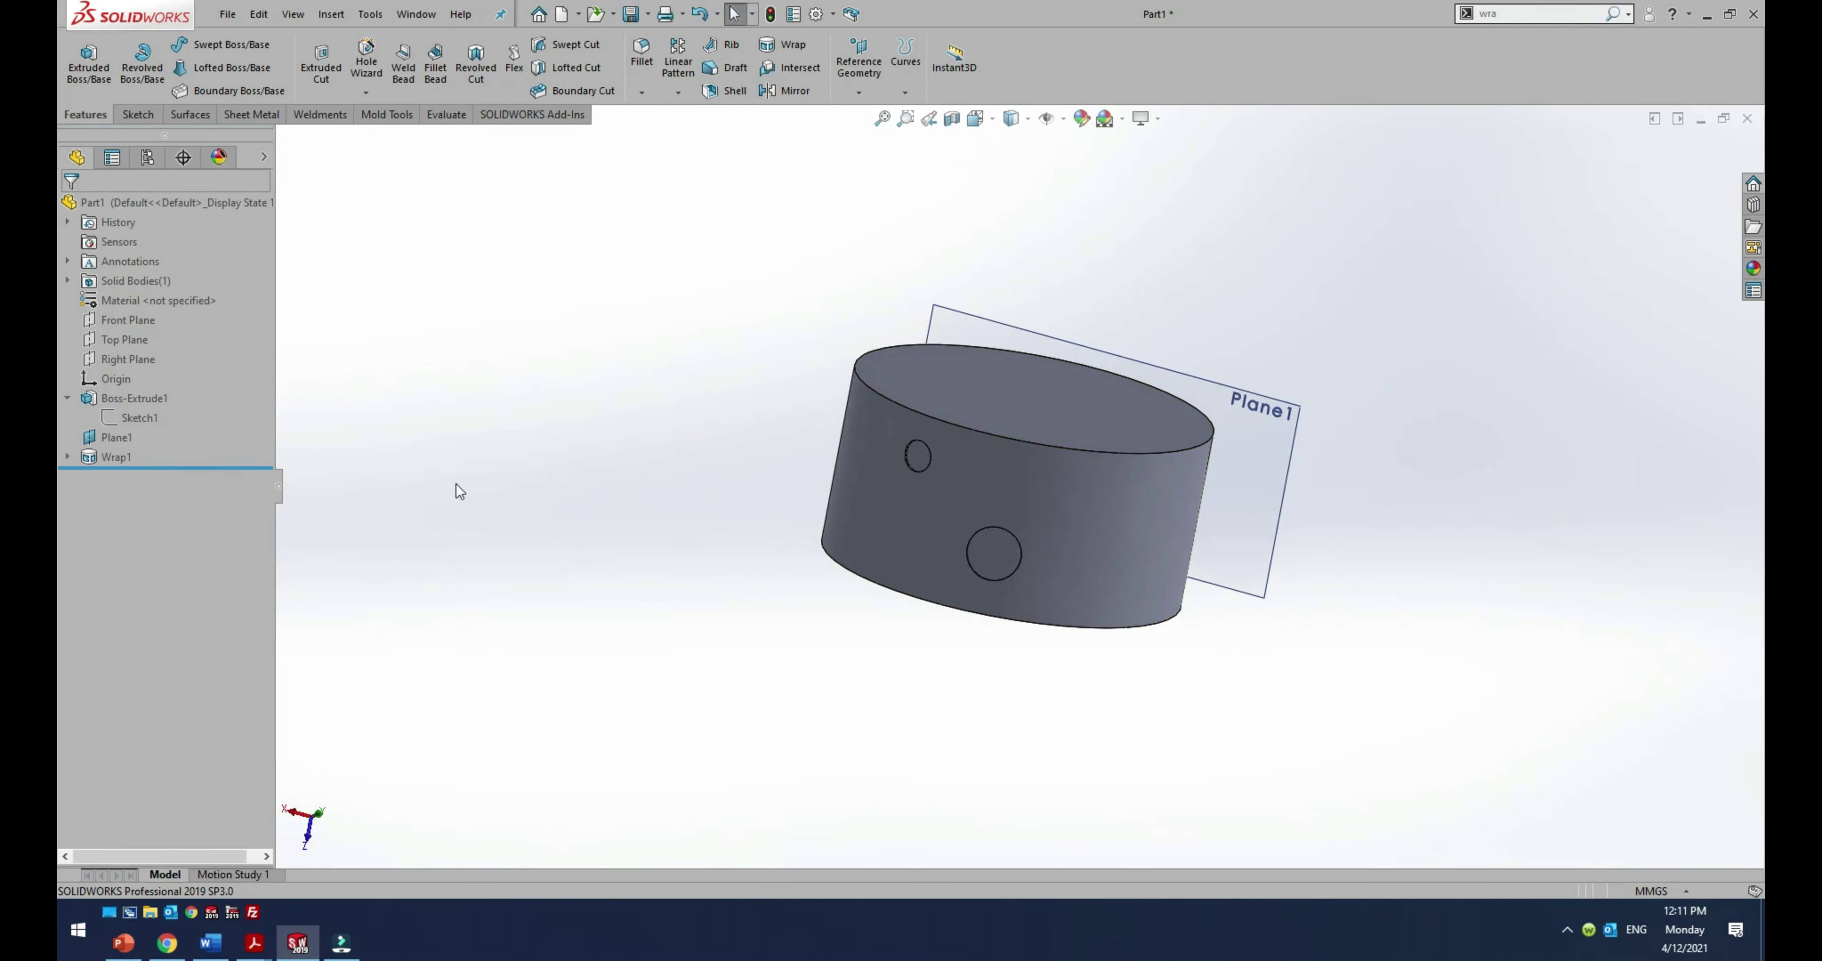
# Step: Reopen Sketch3 under Wrap1, then exit it discarding changes
pyautogui.click(67, 456)
pyautogui.click(131, 476)
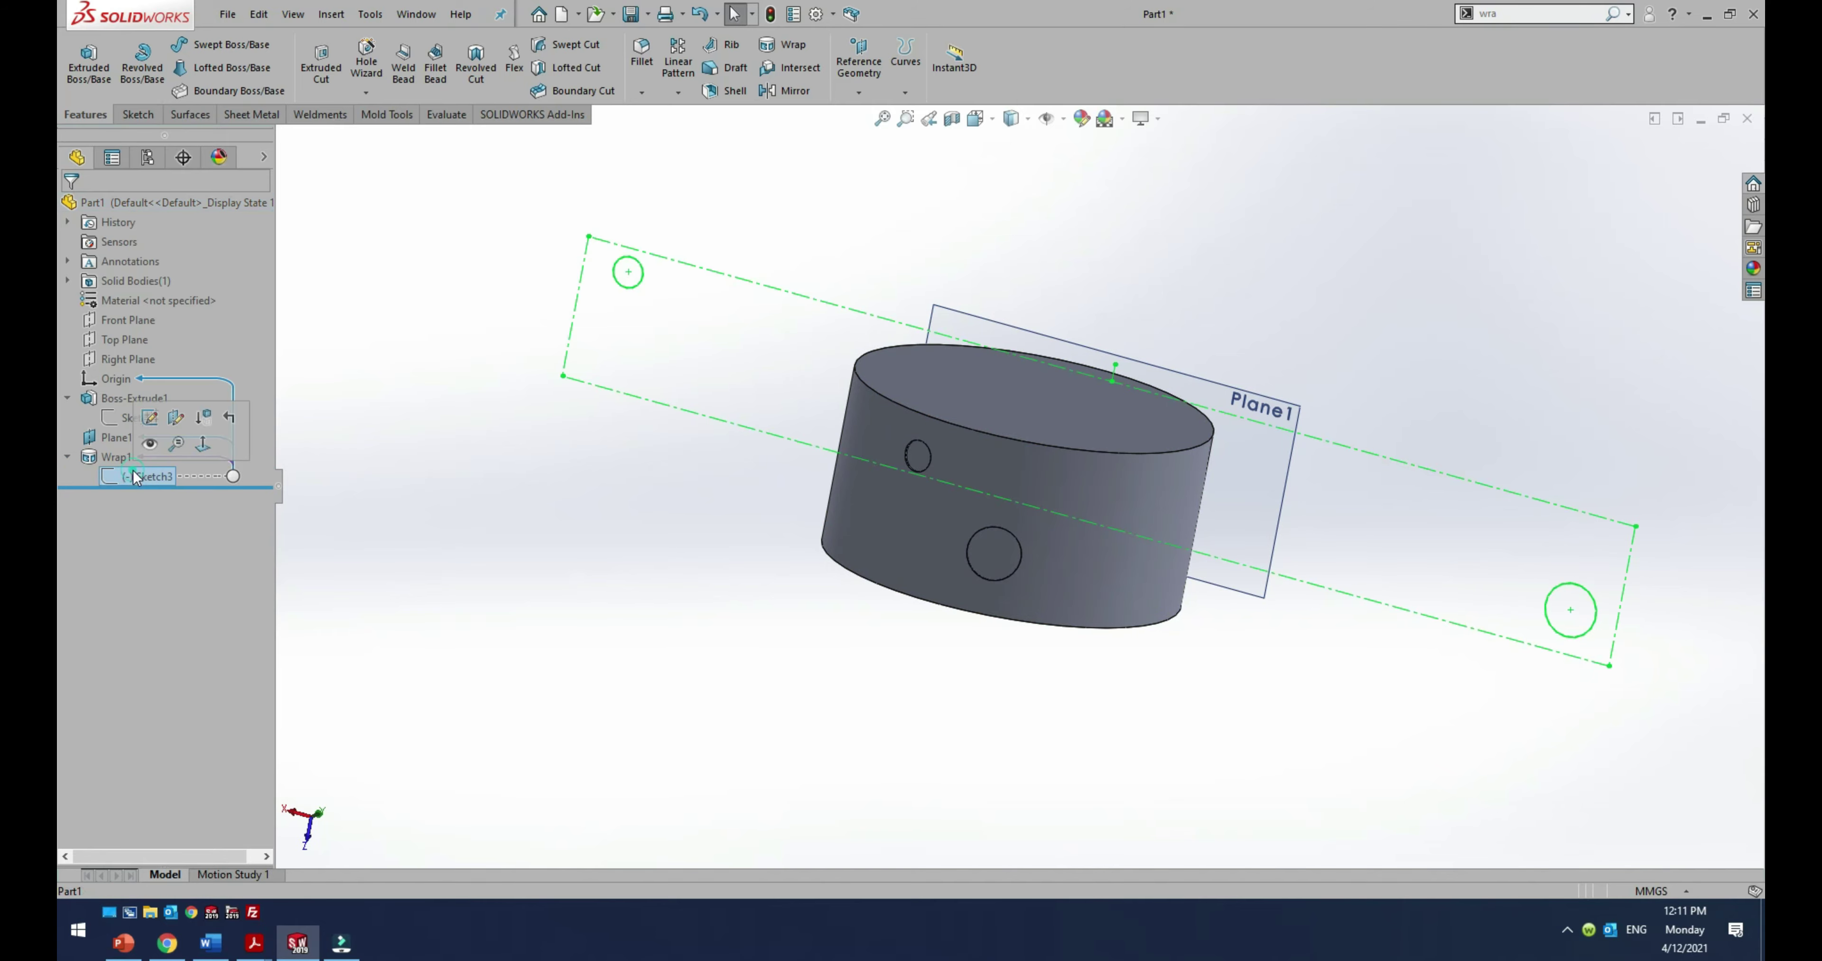
pyautogui.click(141, 422)
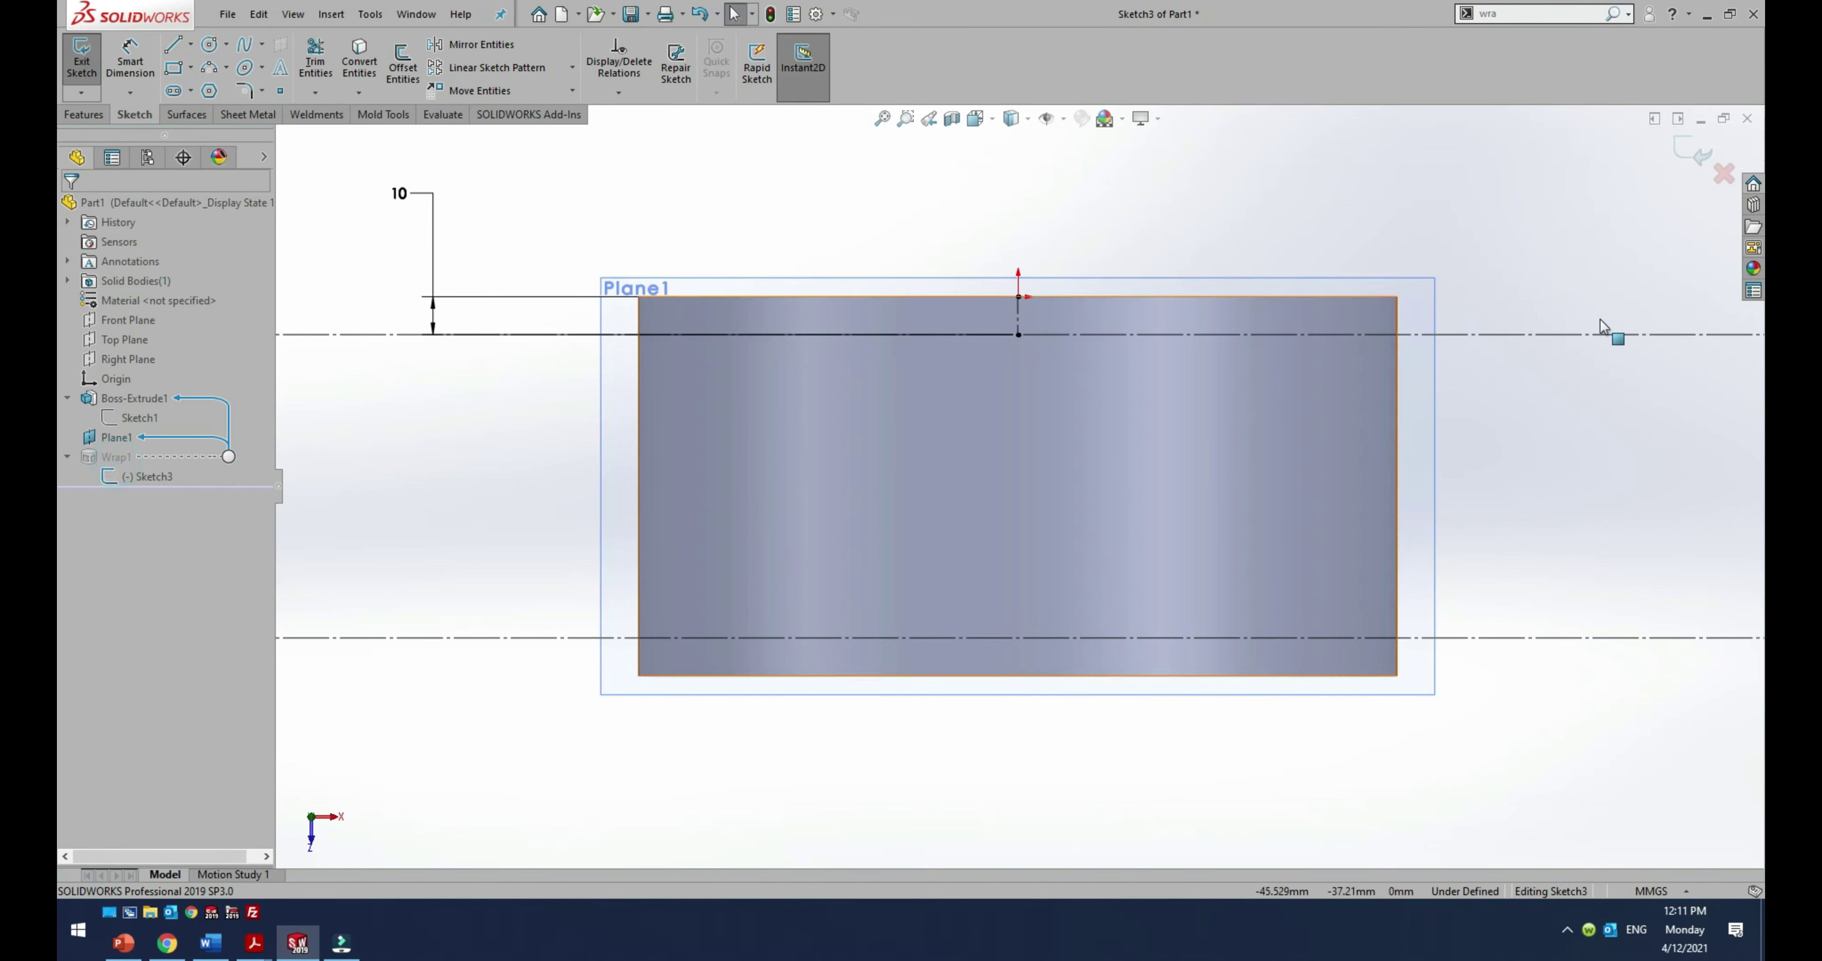
pyautogui.click(1725, 176)
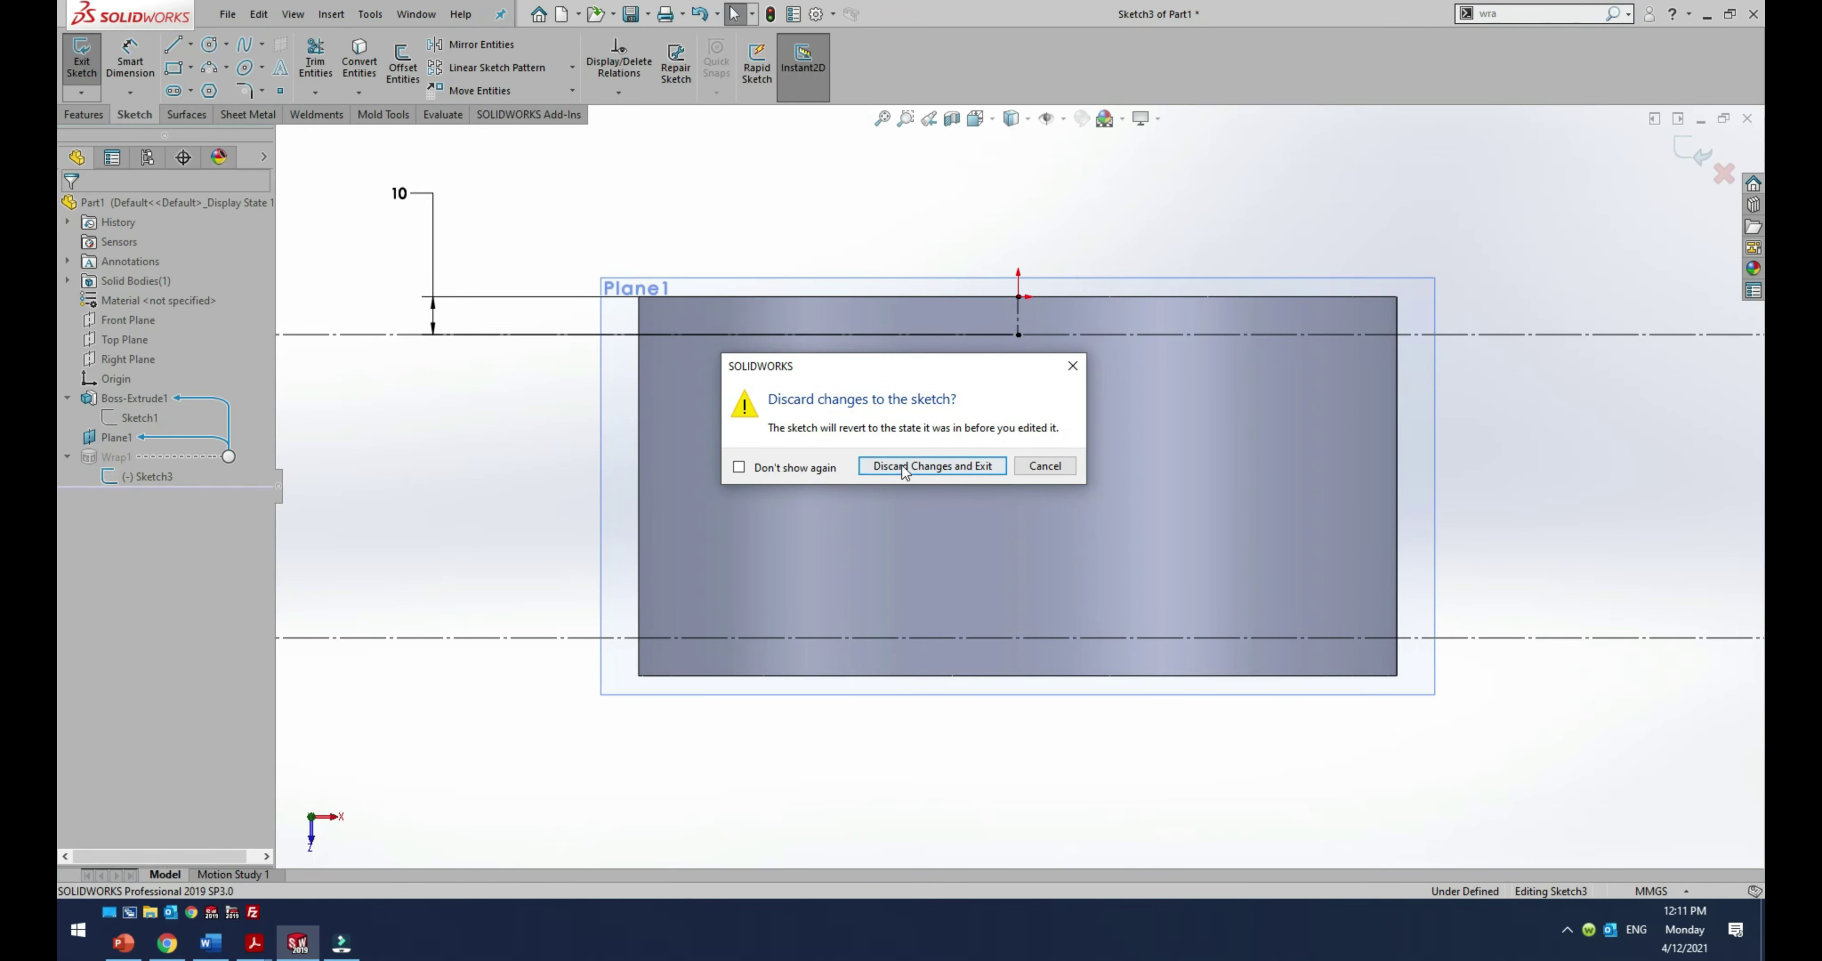
pyautogui.click(880, 467)
# Step: Suppress Wrap1 and move the rollback bar above it
pyautogui.click(121, 458)
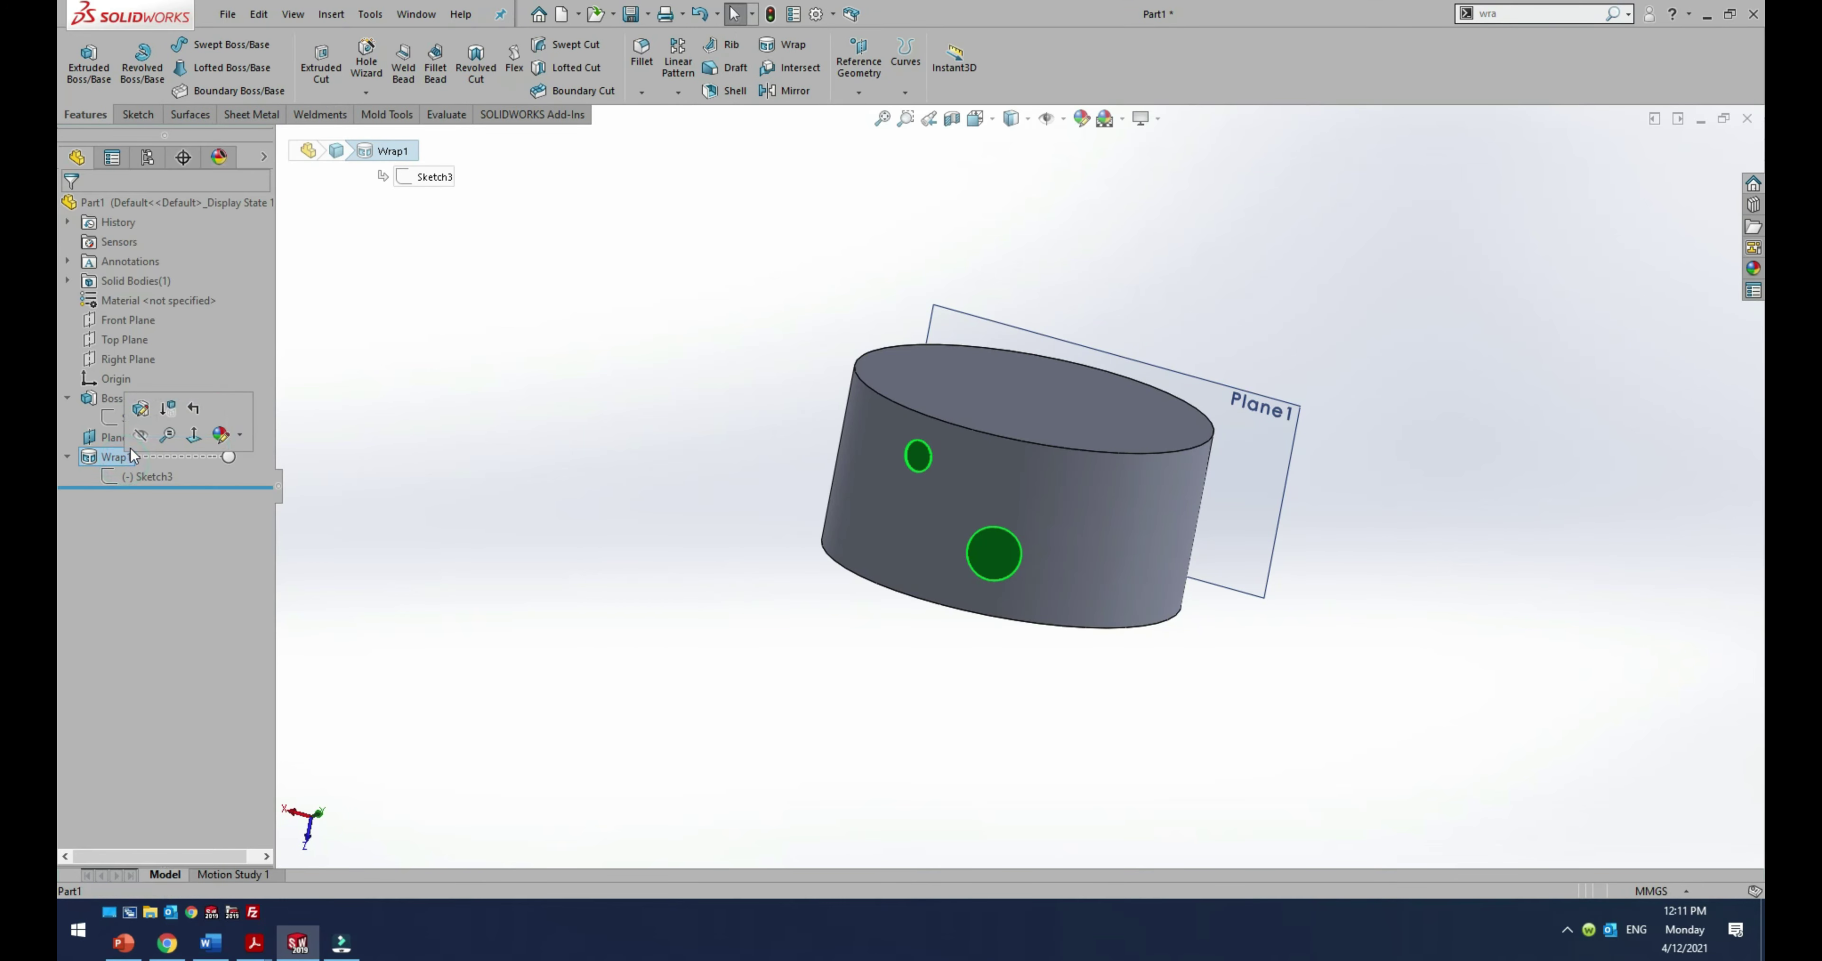
pyautogui.click(144, 441)
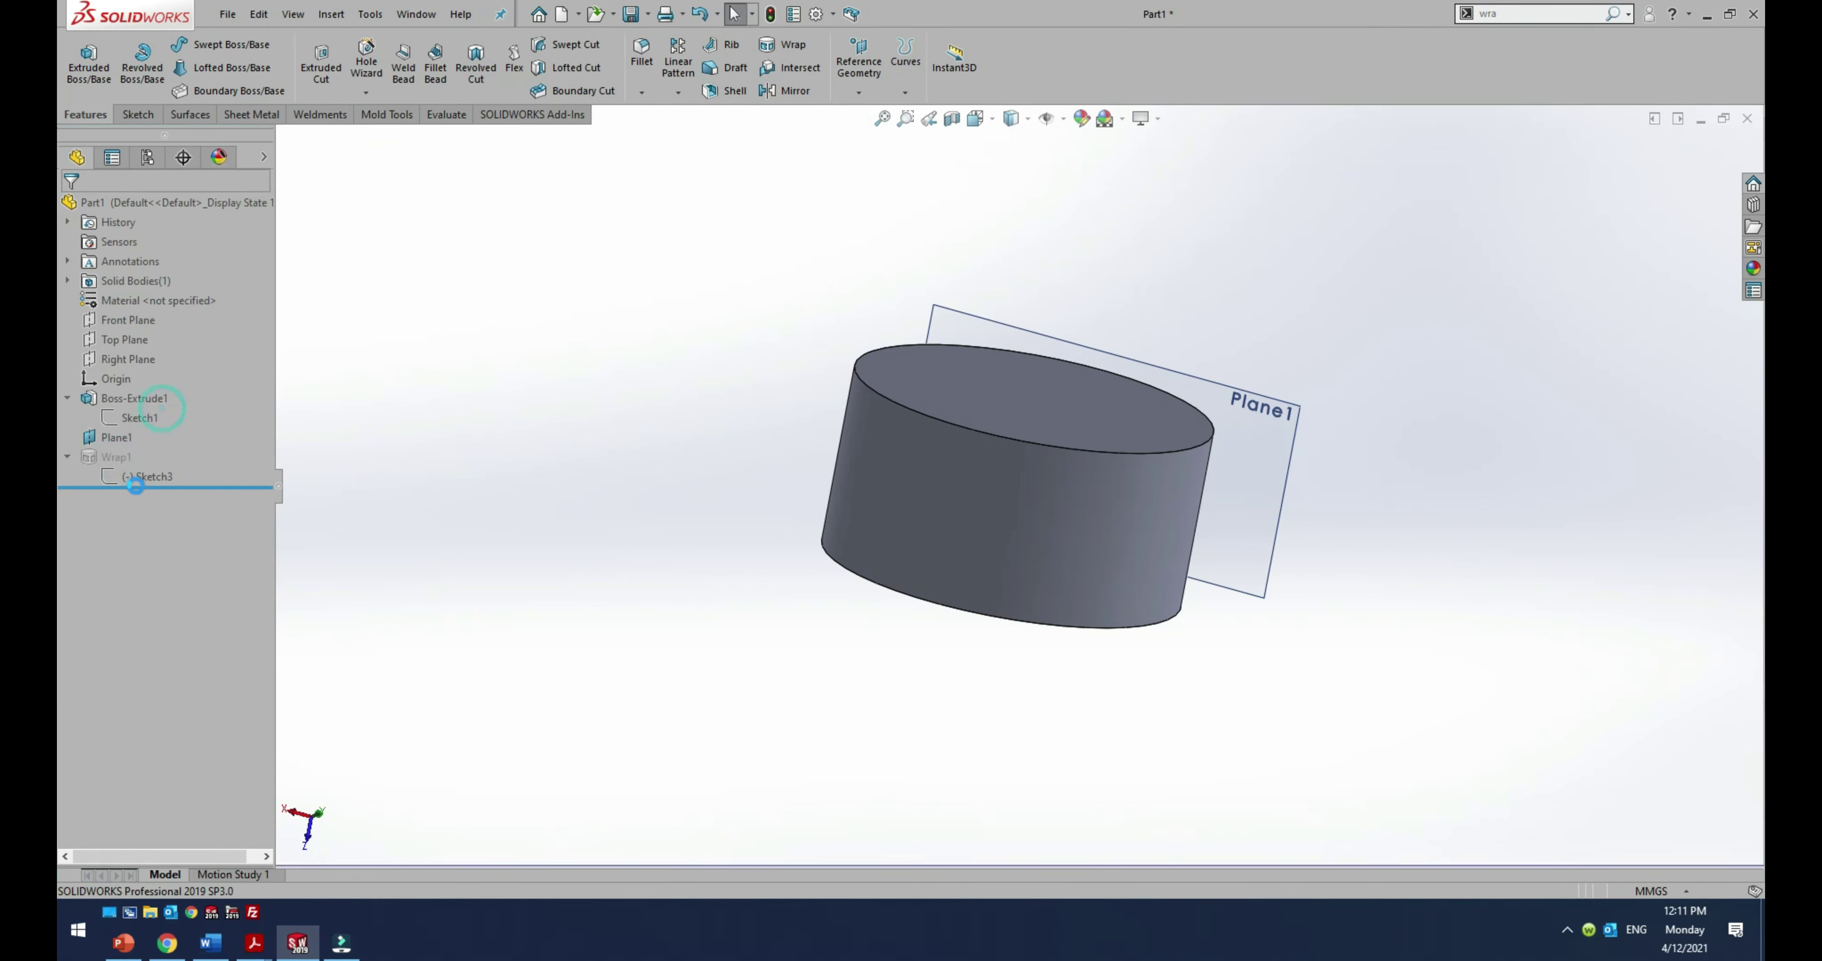
pyautogui.moveTo(187, 486); pyautogui.dragTo(188, 447)
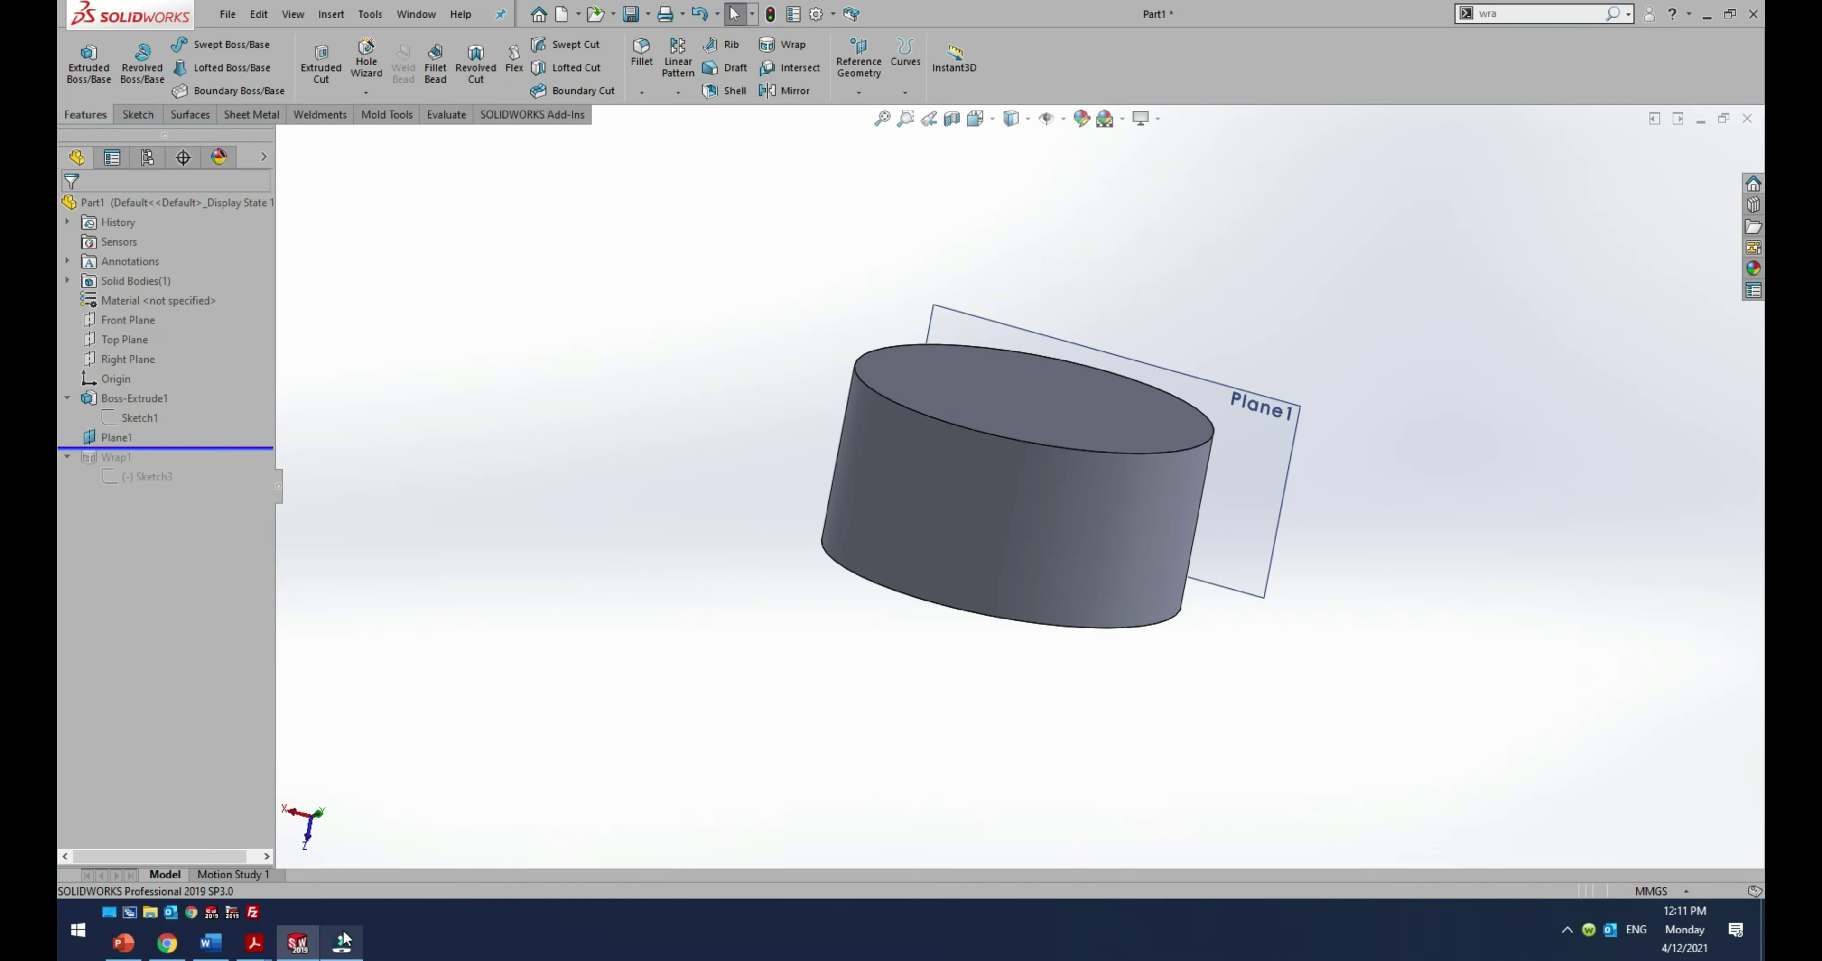
# Step: Draw a tall, narrow corner rectangle over the cylinder's middle in new Sketch4
pyautogui.click(138, 115)
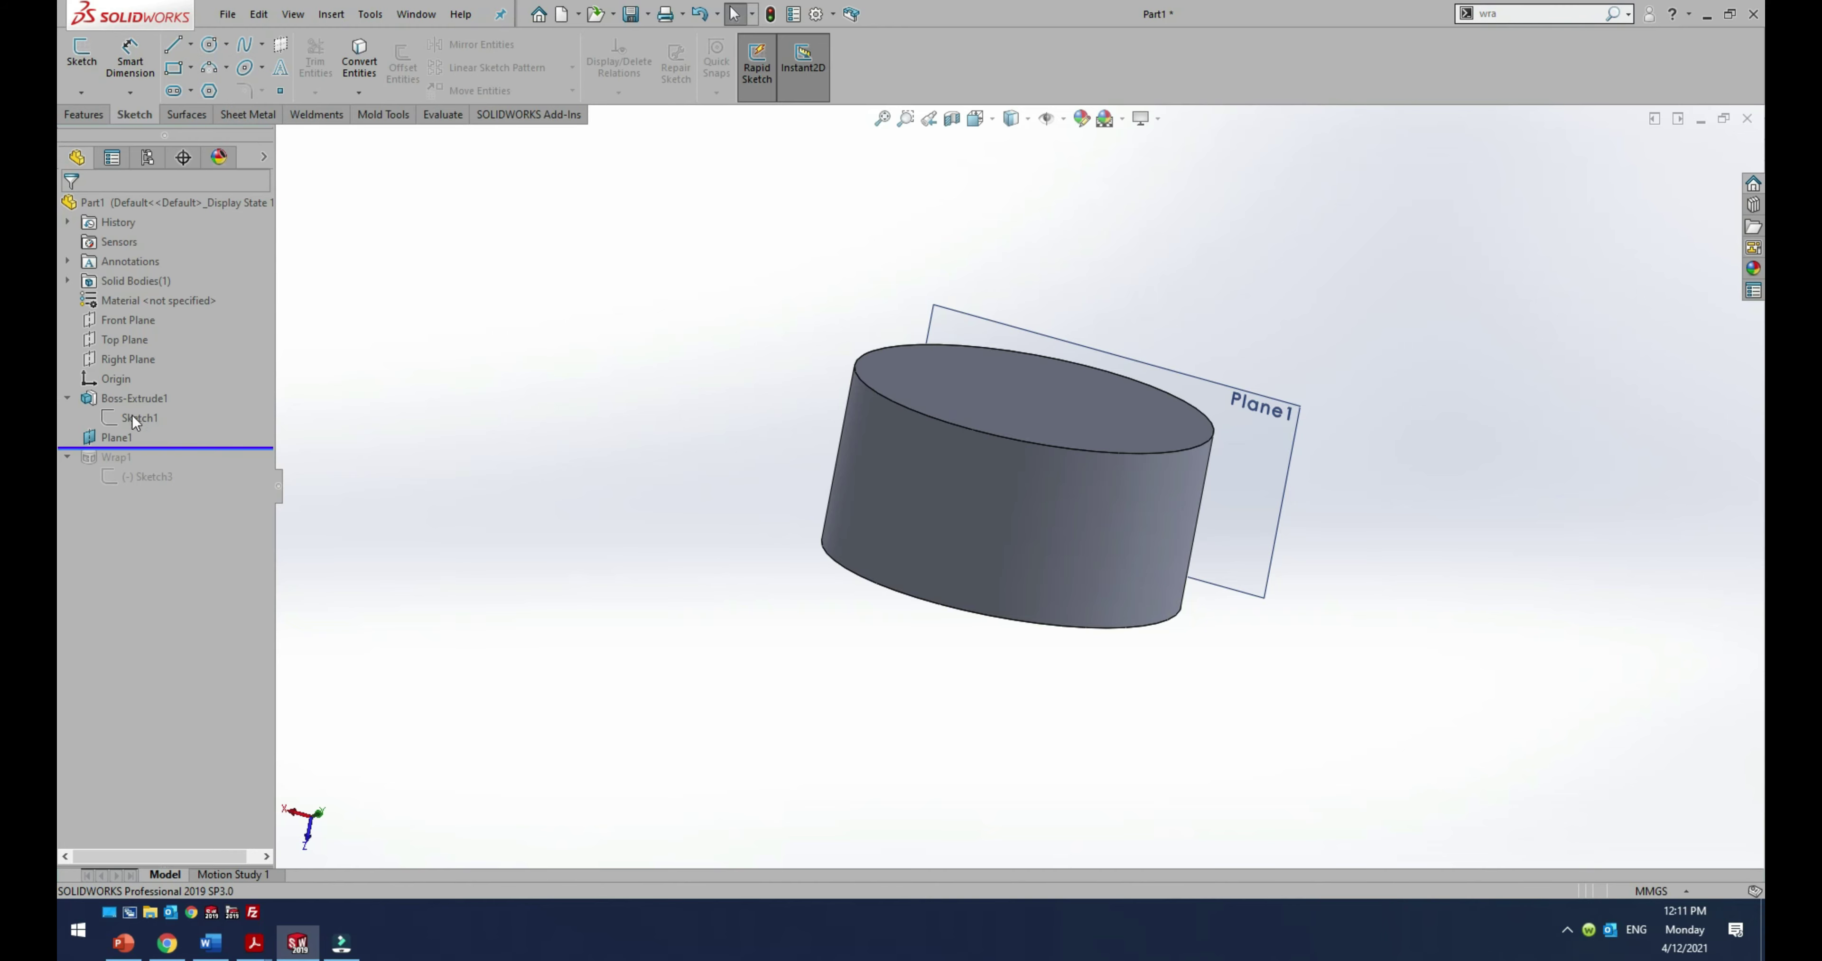
pyautogui.click(113, 340)
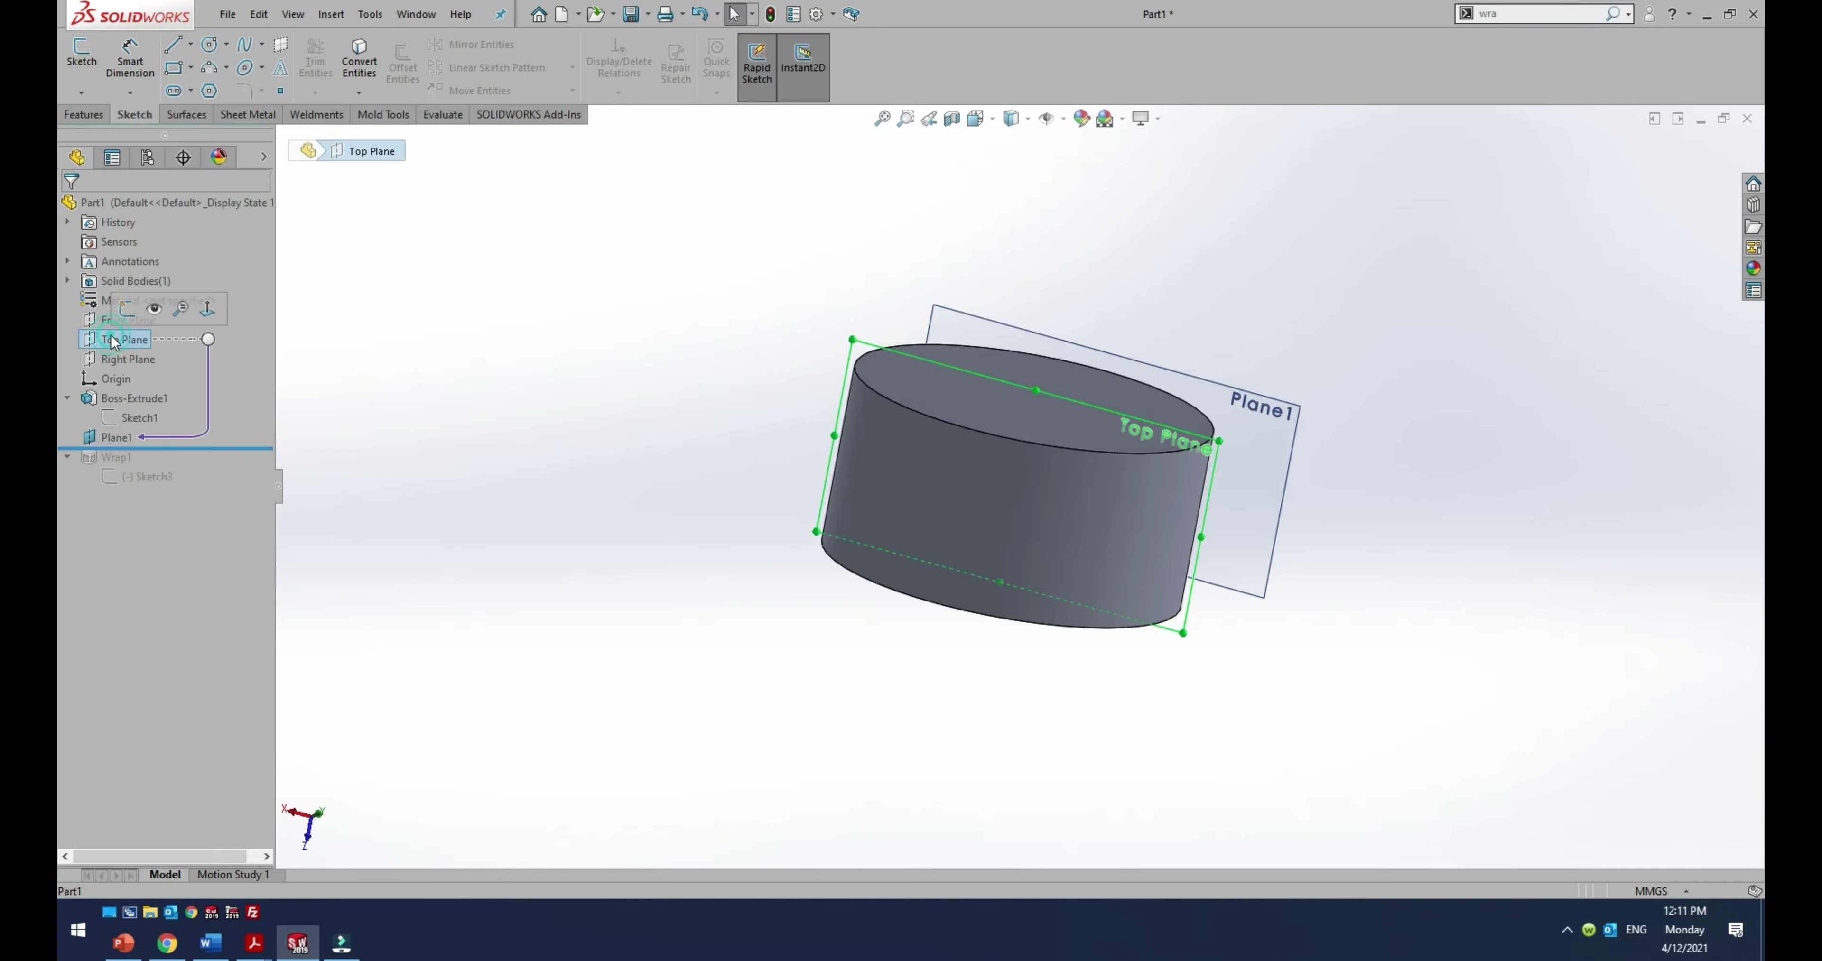
pyautogui.click(183, 70)
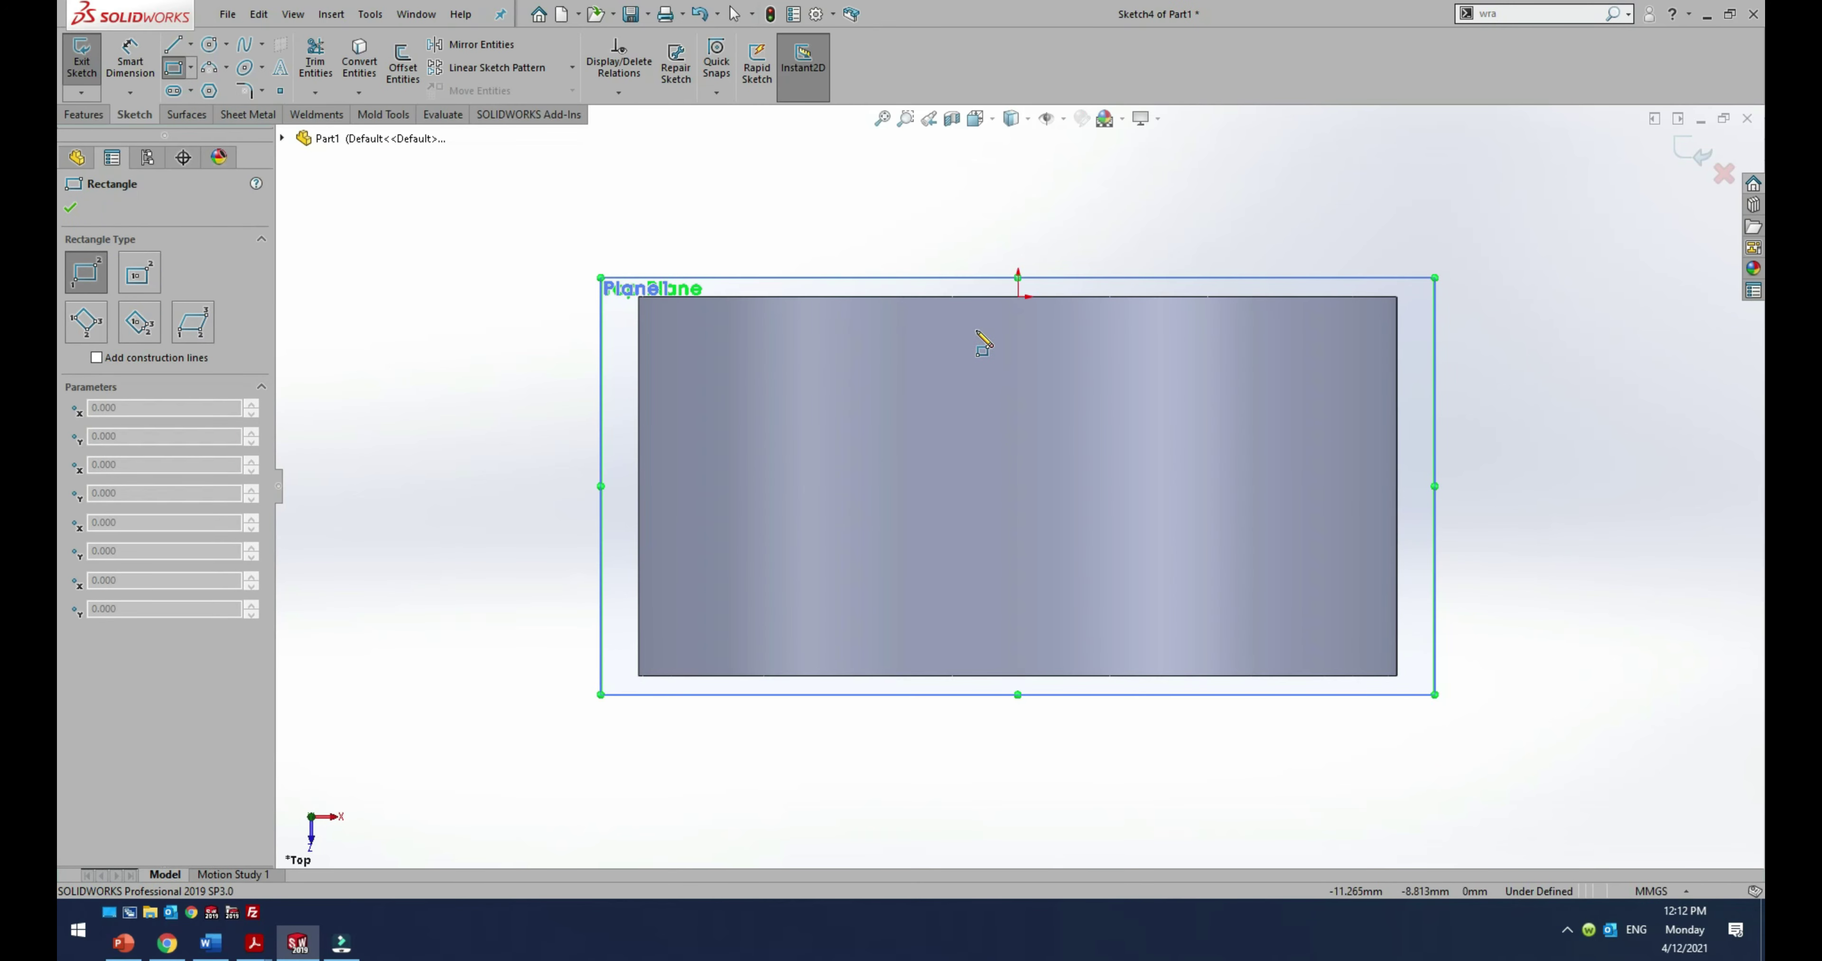
pyautogui.click(945, 329)
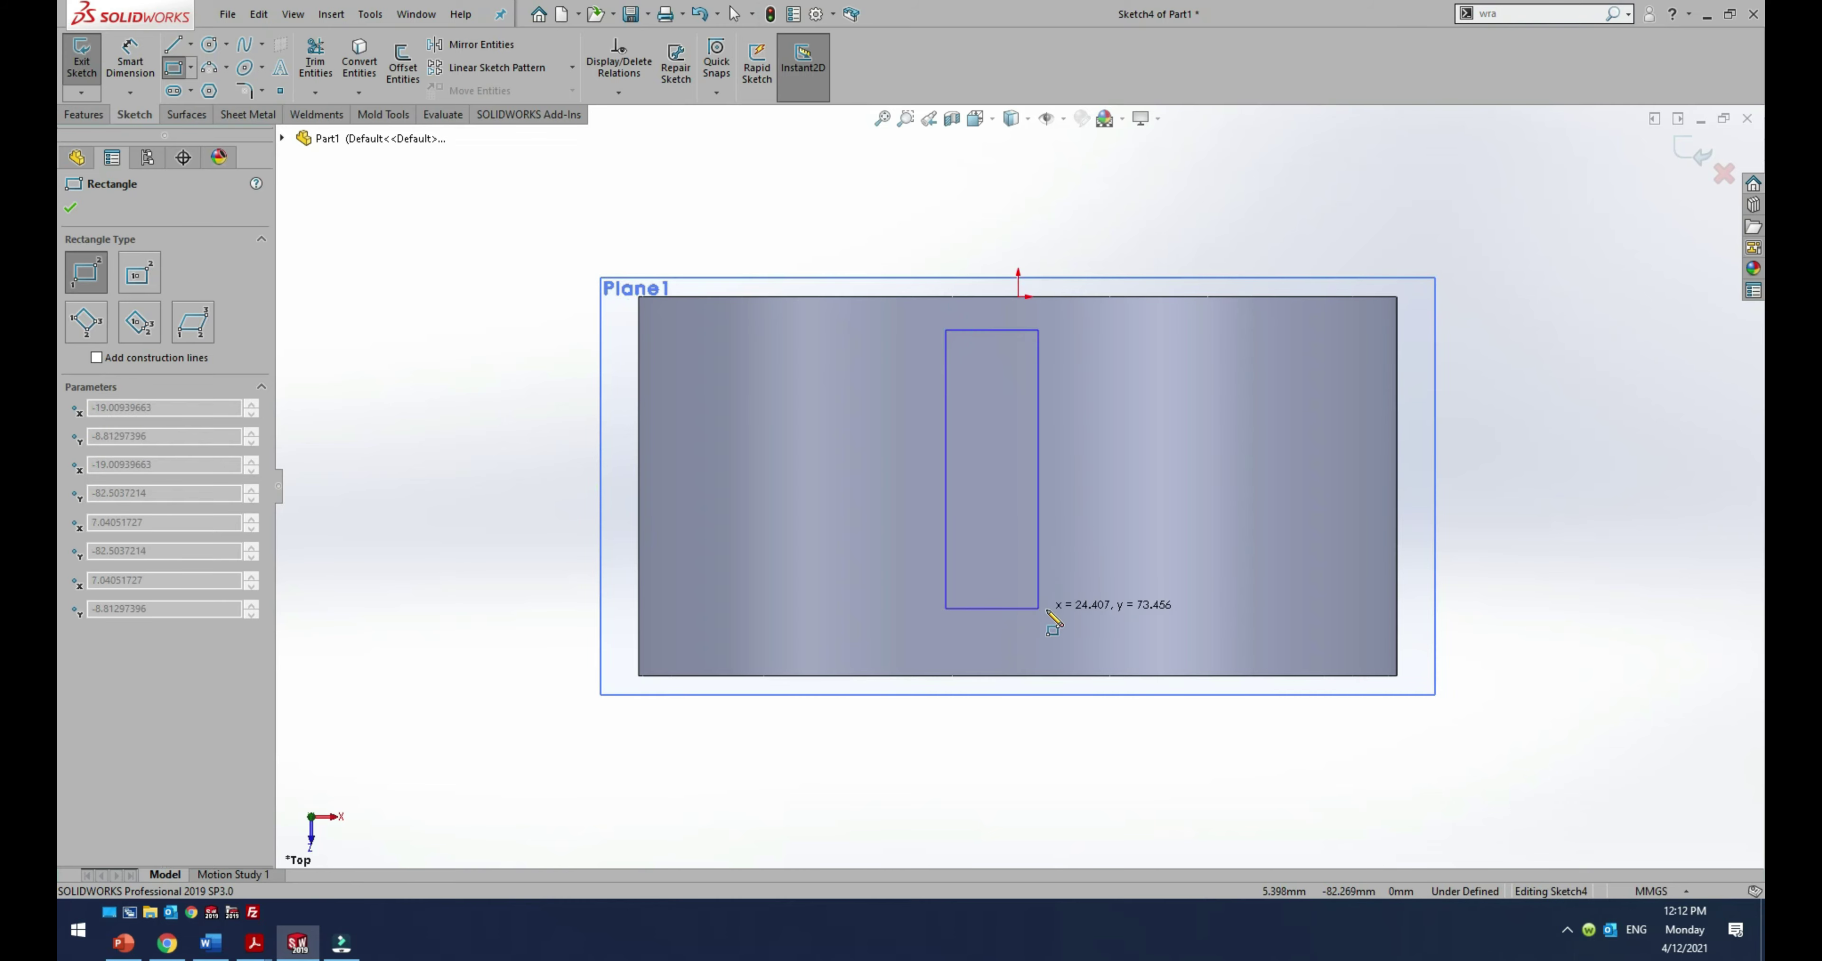
pyautogui.click(1060, 634)
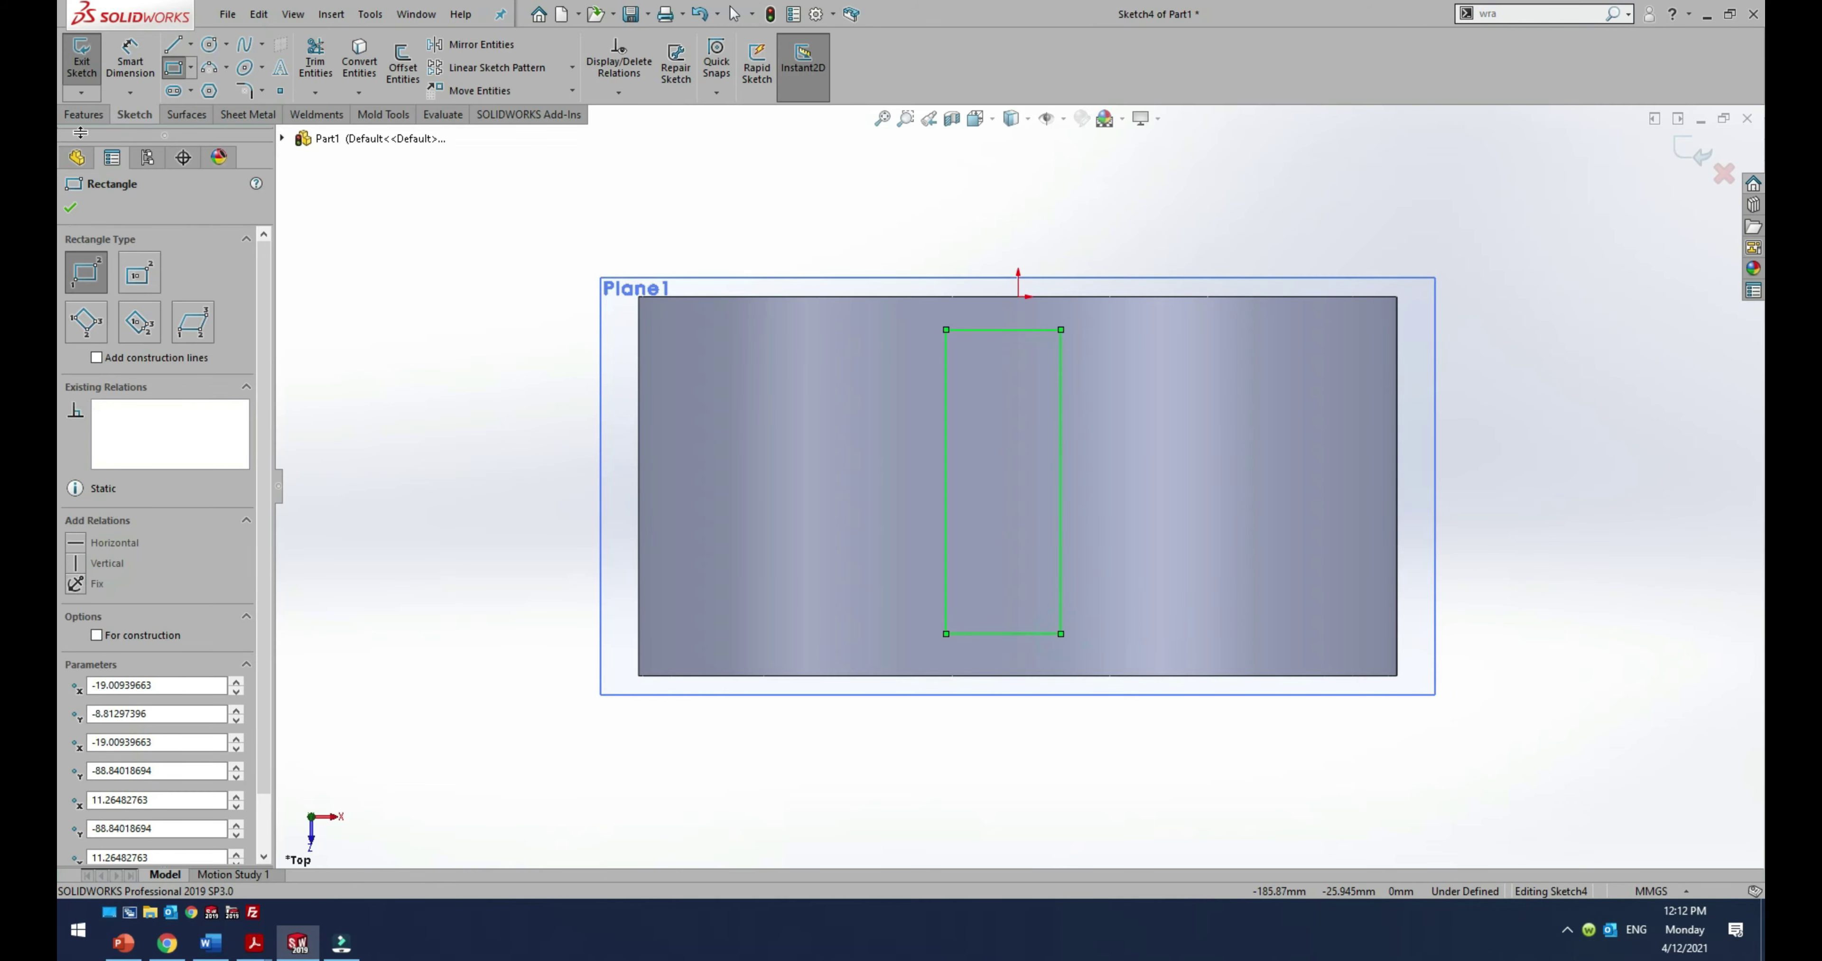
pyautogui.click(83, 116)
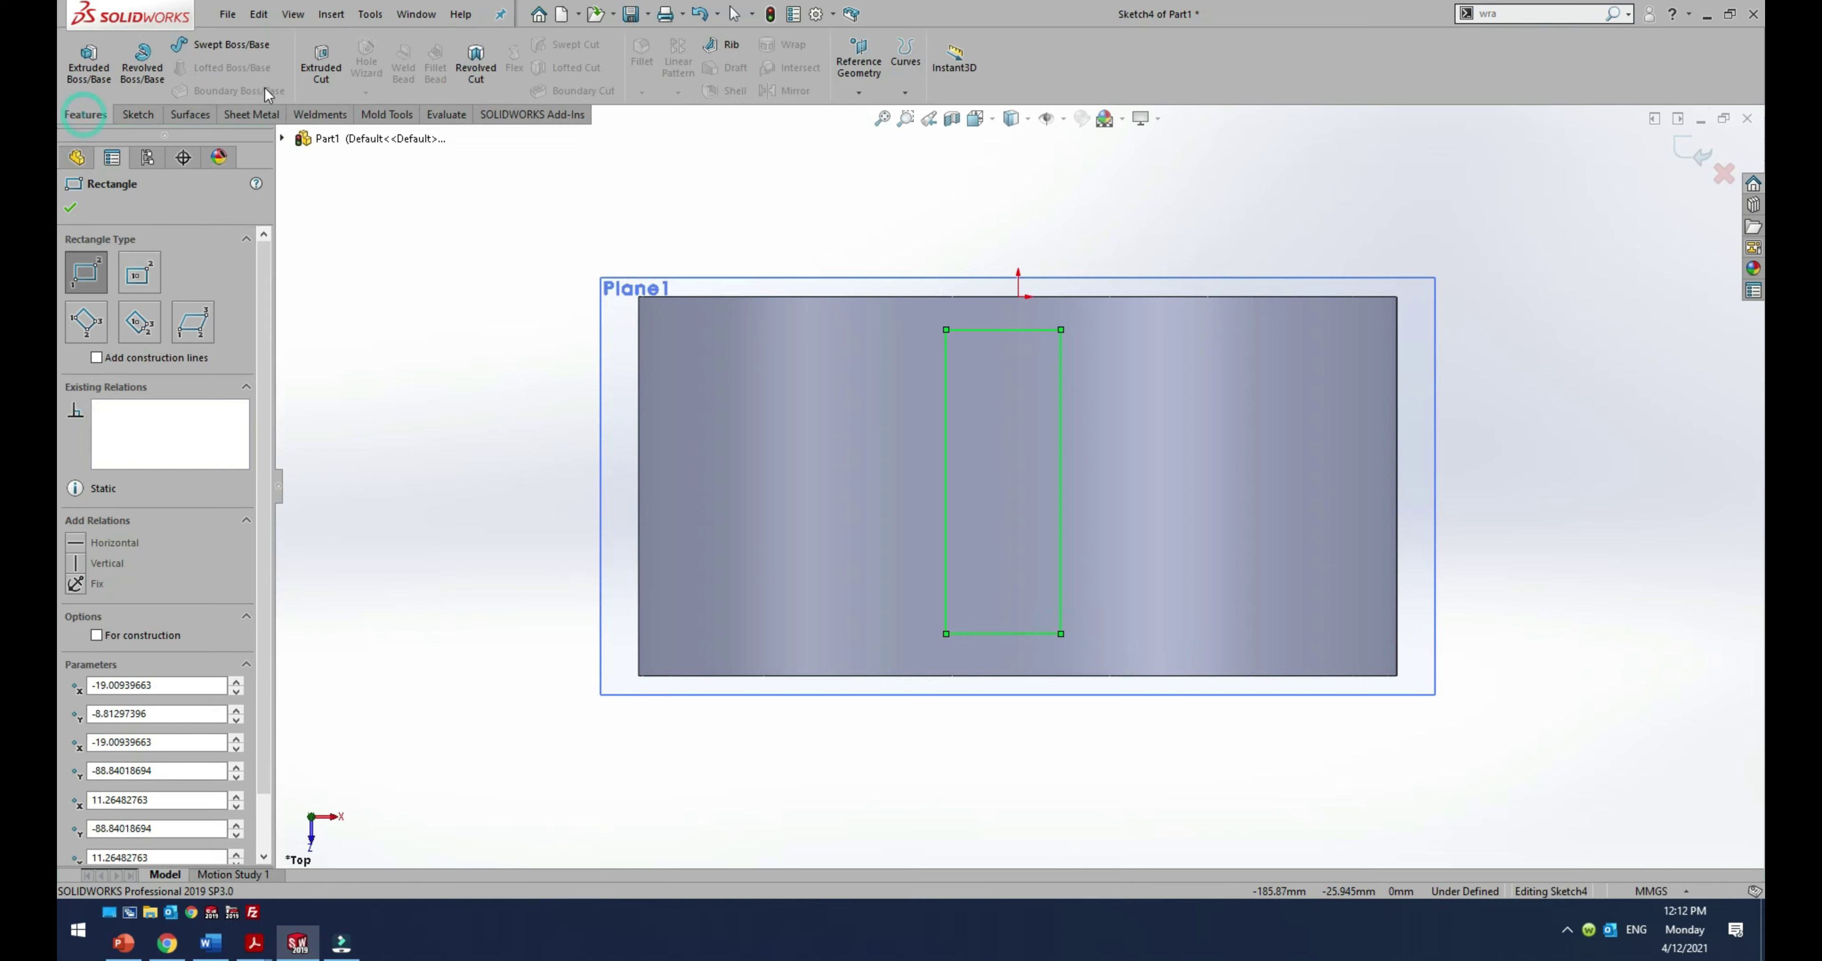
# Step: Begin an extruded cut from the rectangle, starting at a 120 mm offset with 1 mm depth
pyautogui.click(324, 65)
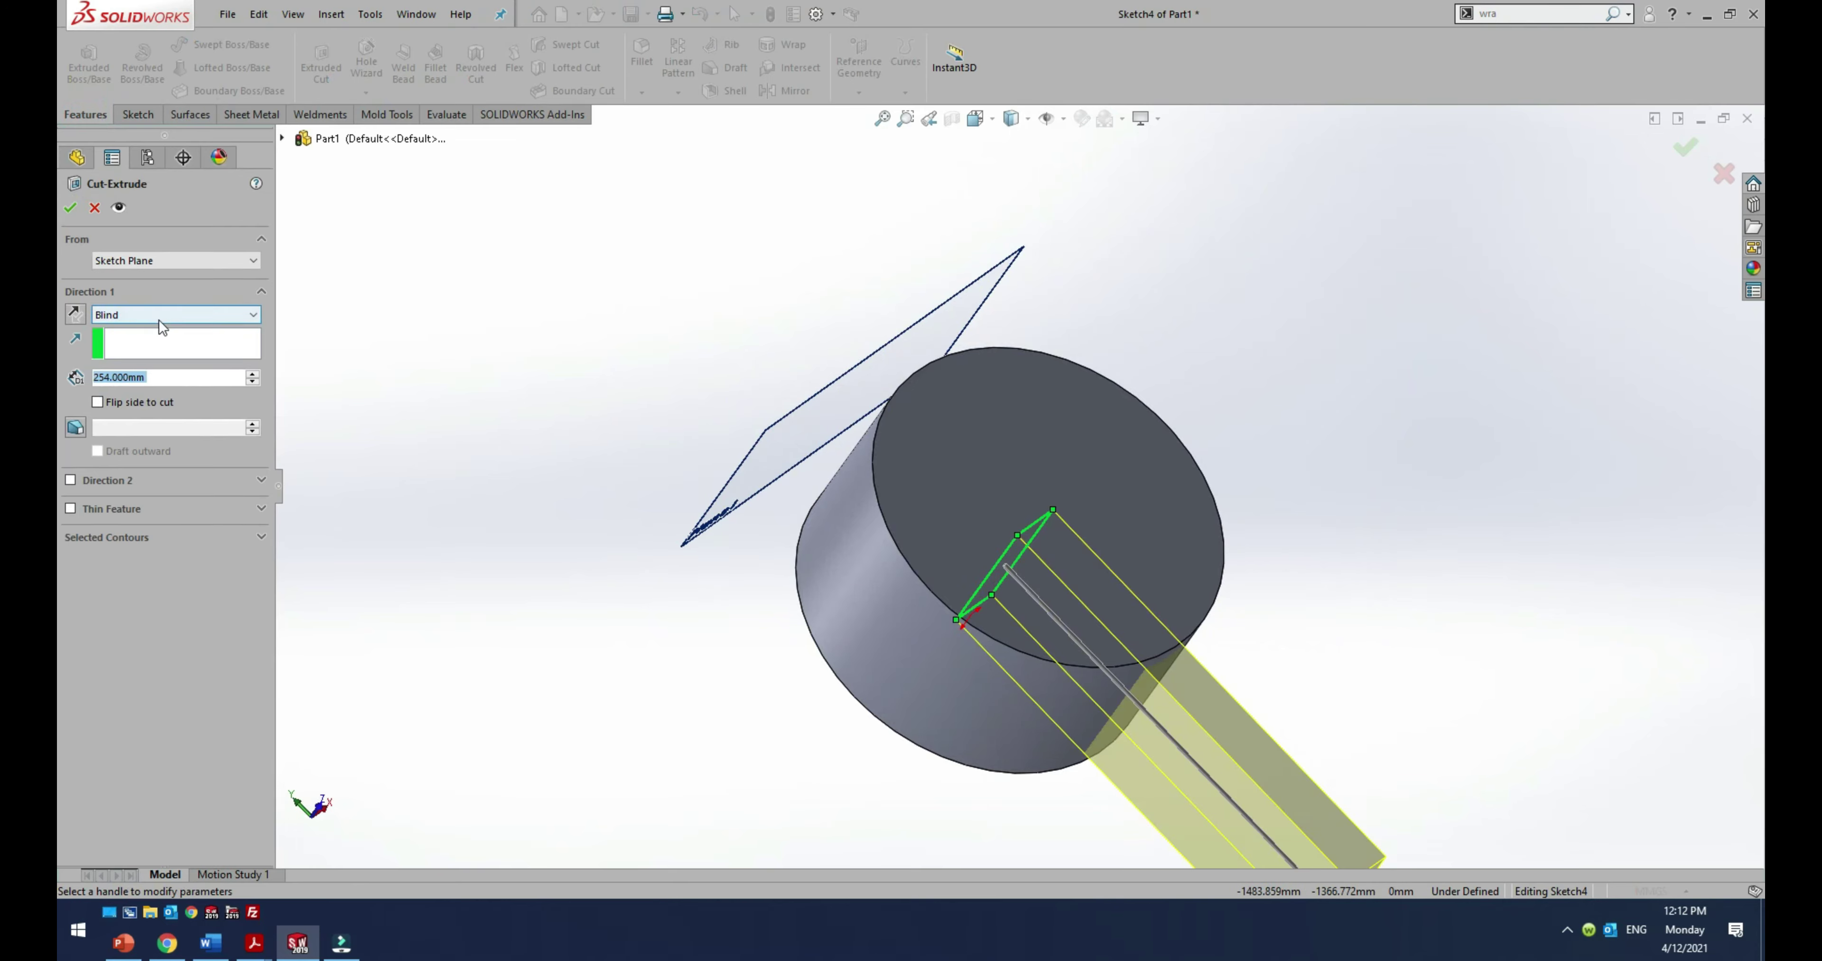
pyautogui.click(131, 258)
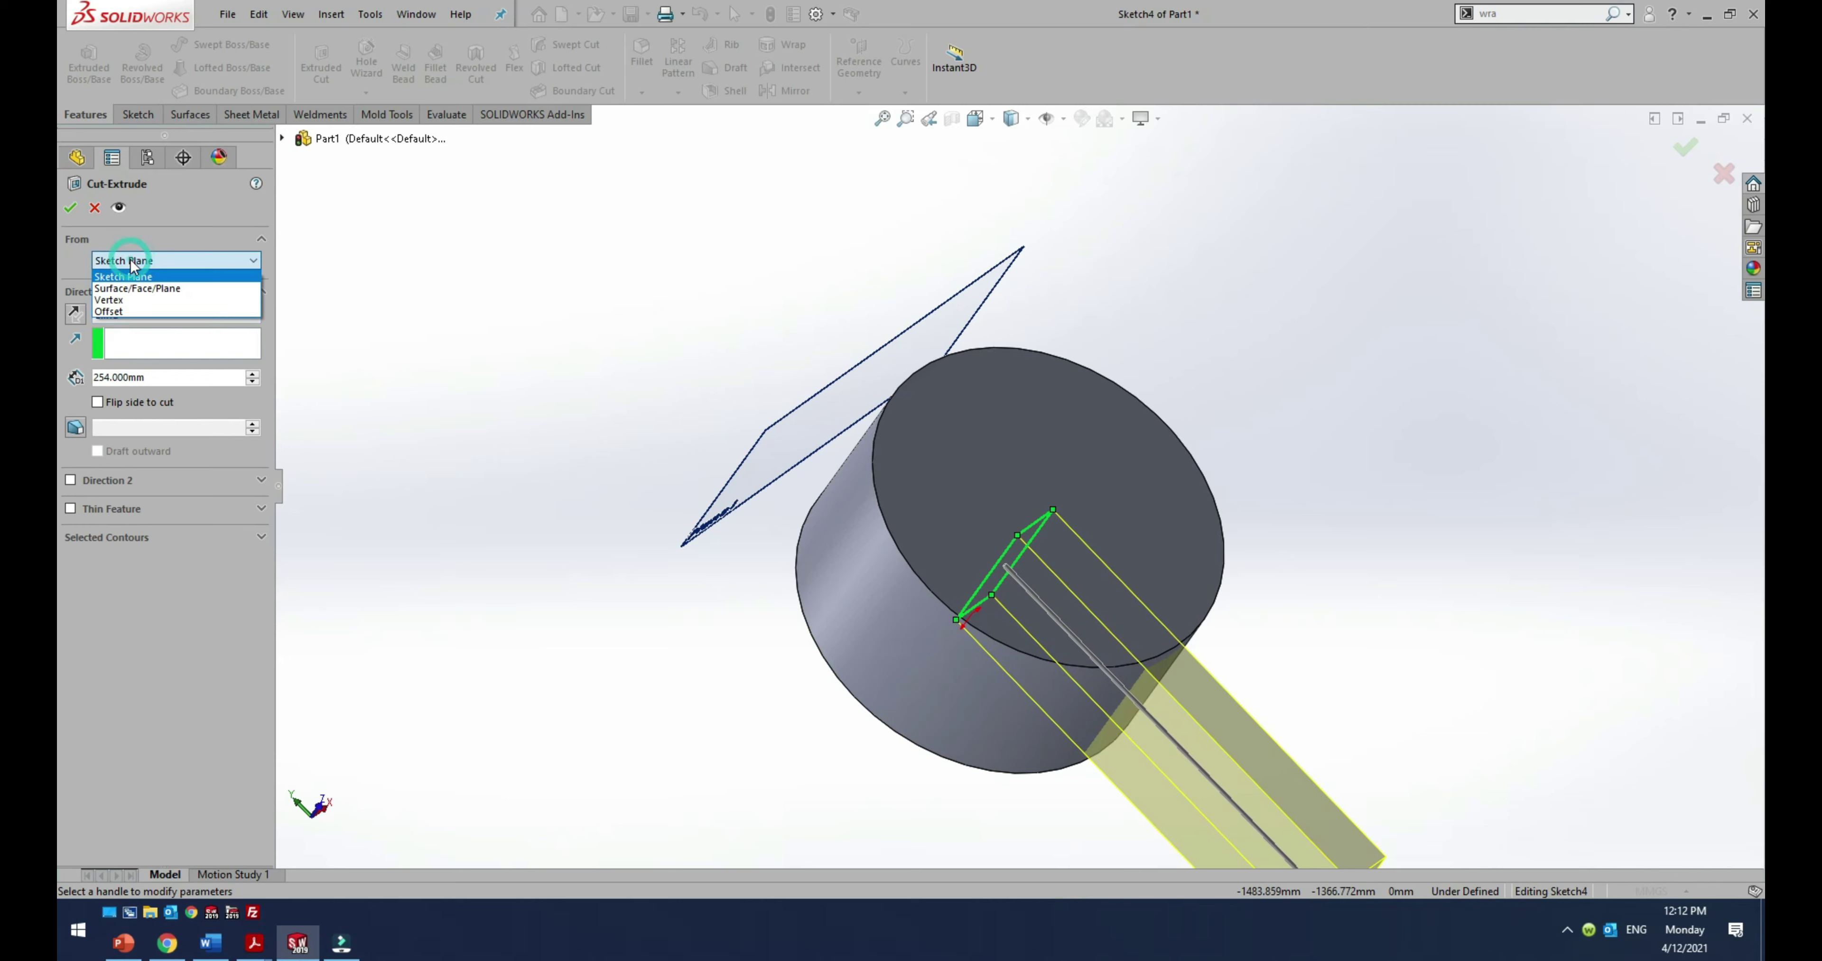
pyautogui.click(124, 314)
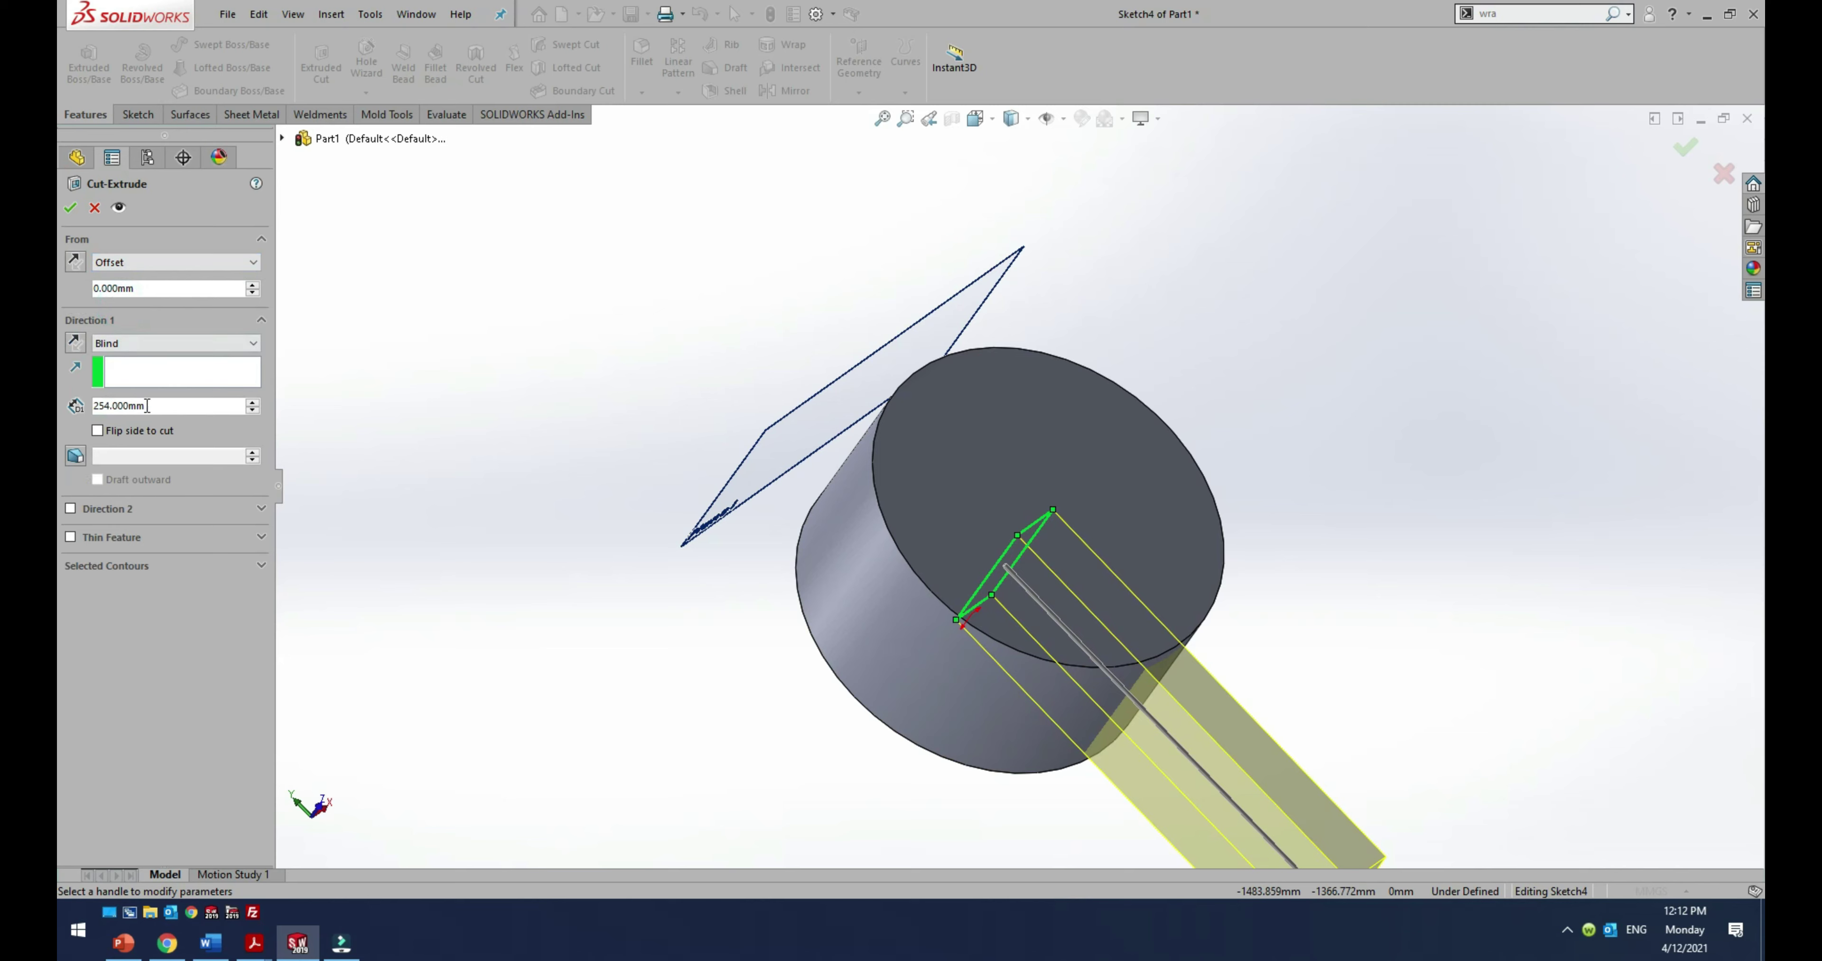
pyautogui.doubleClick(168, 405)
pyautogui.write('120')
pyautogui.press('Return')
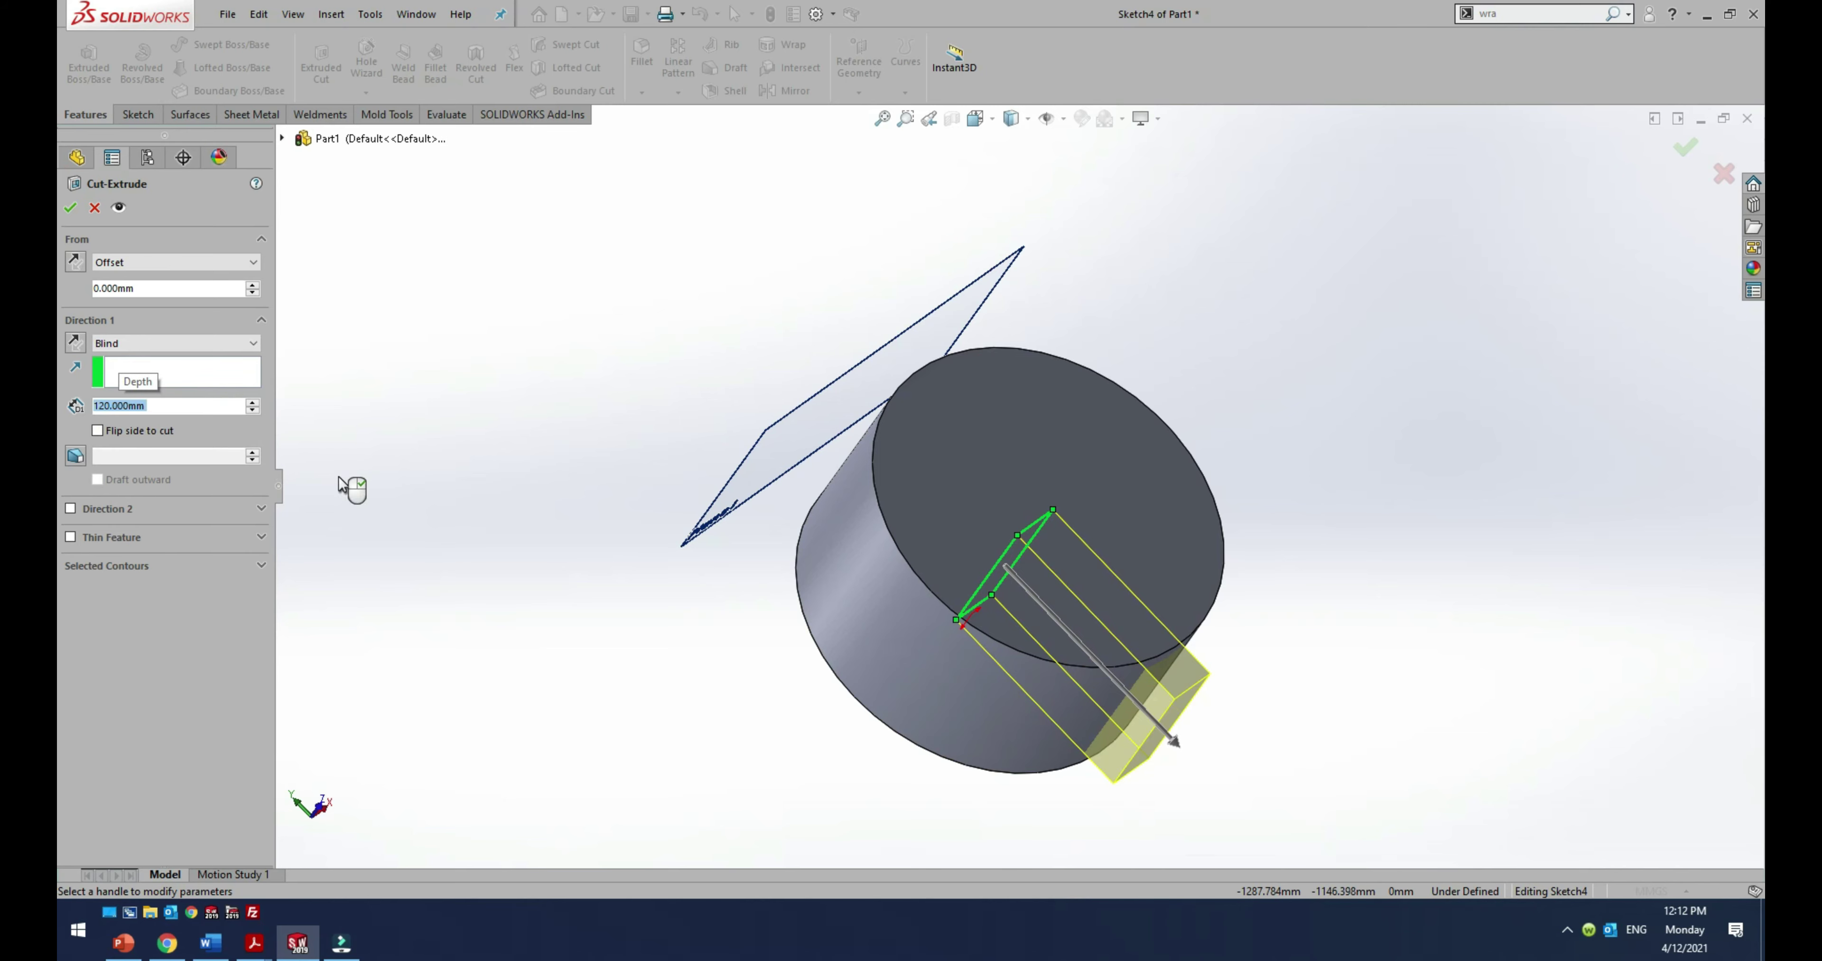
pyautogui.doubleClick(155, 288)
pyautogui.write('120')
pyautogui.press('Return')
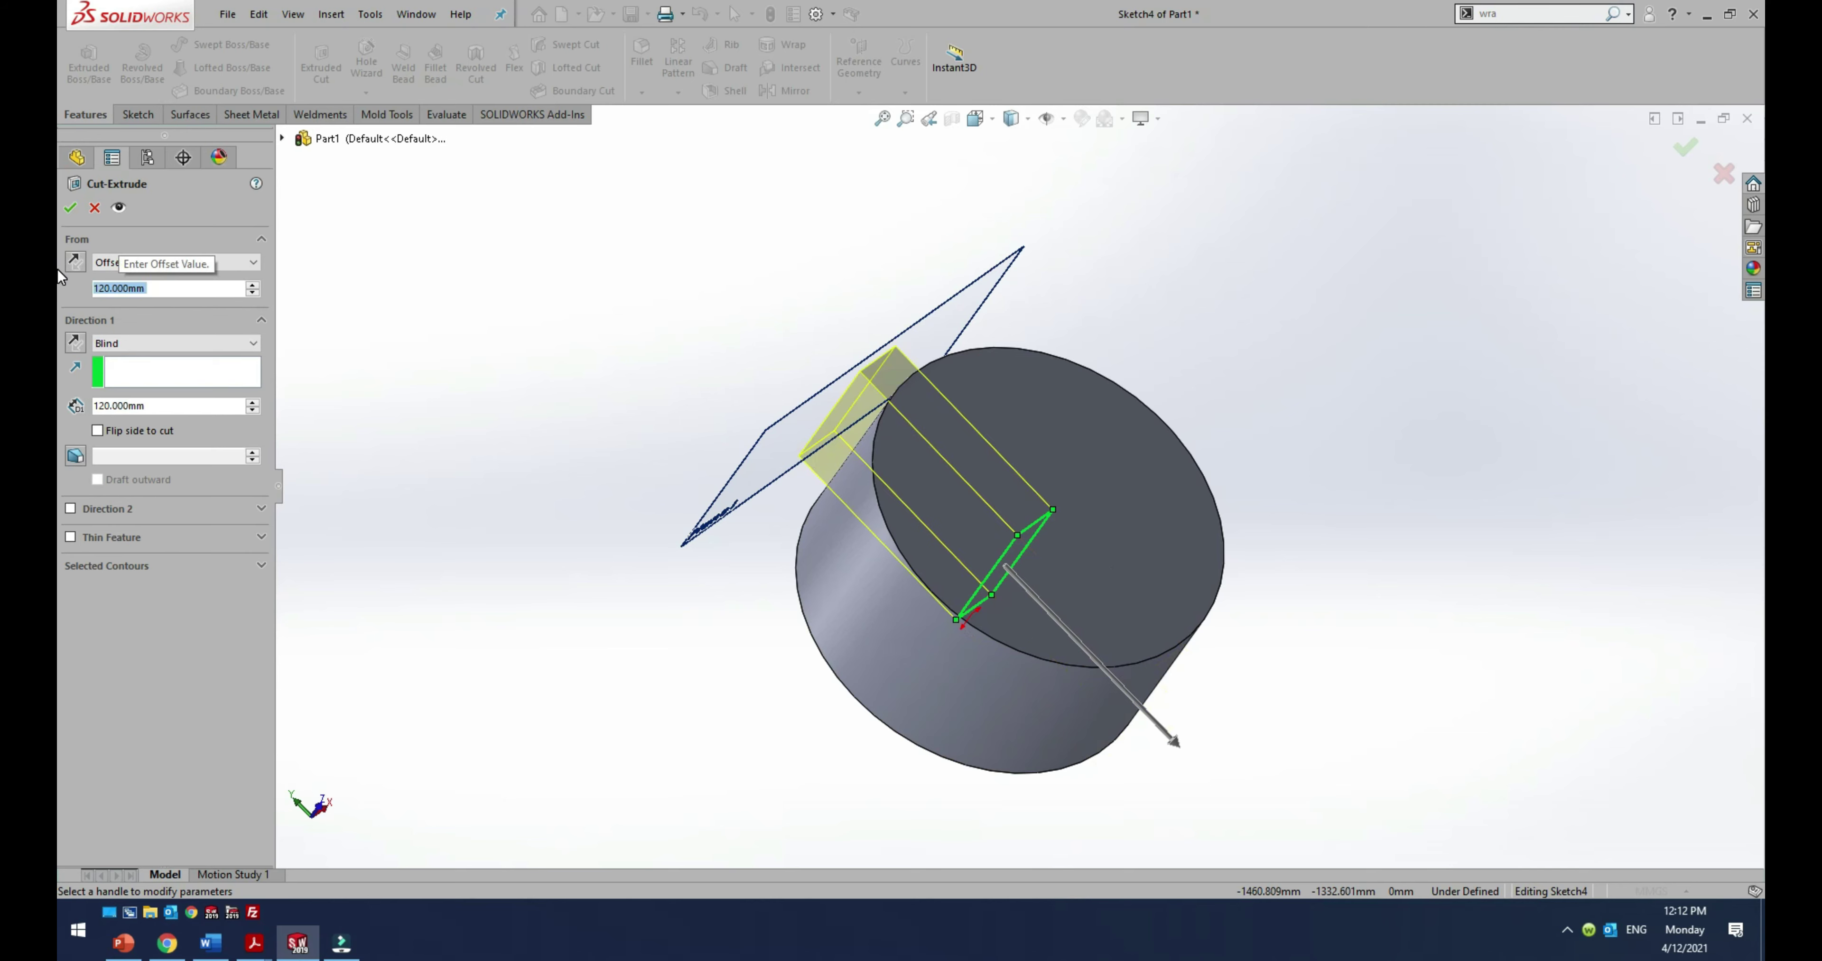
# Step: End the cut 1 mm offset from the cylinder's curved face, reversed inward, and accept it
pyautogui.click(120, 347)
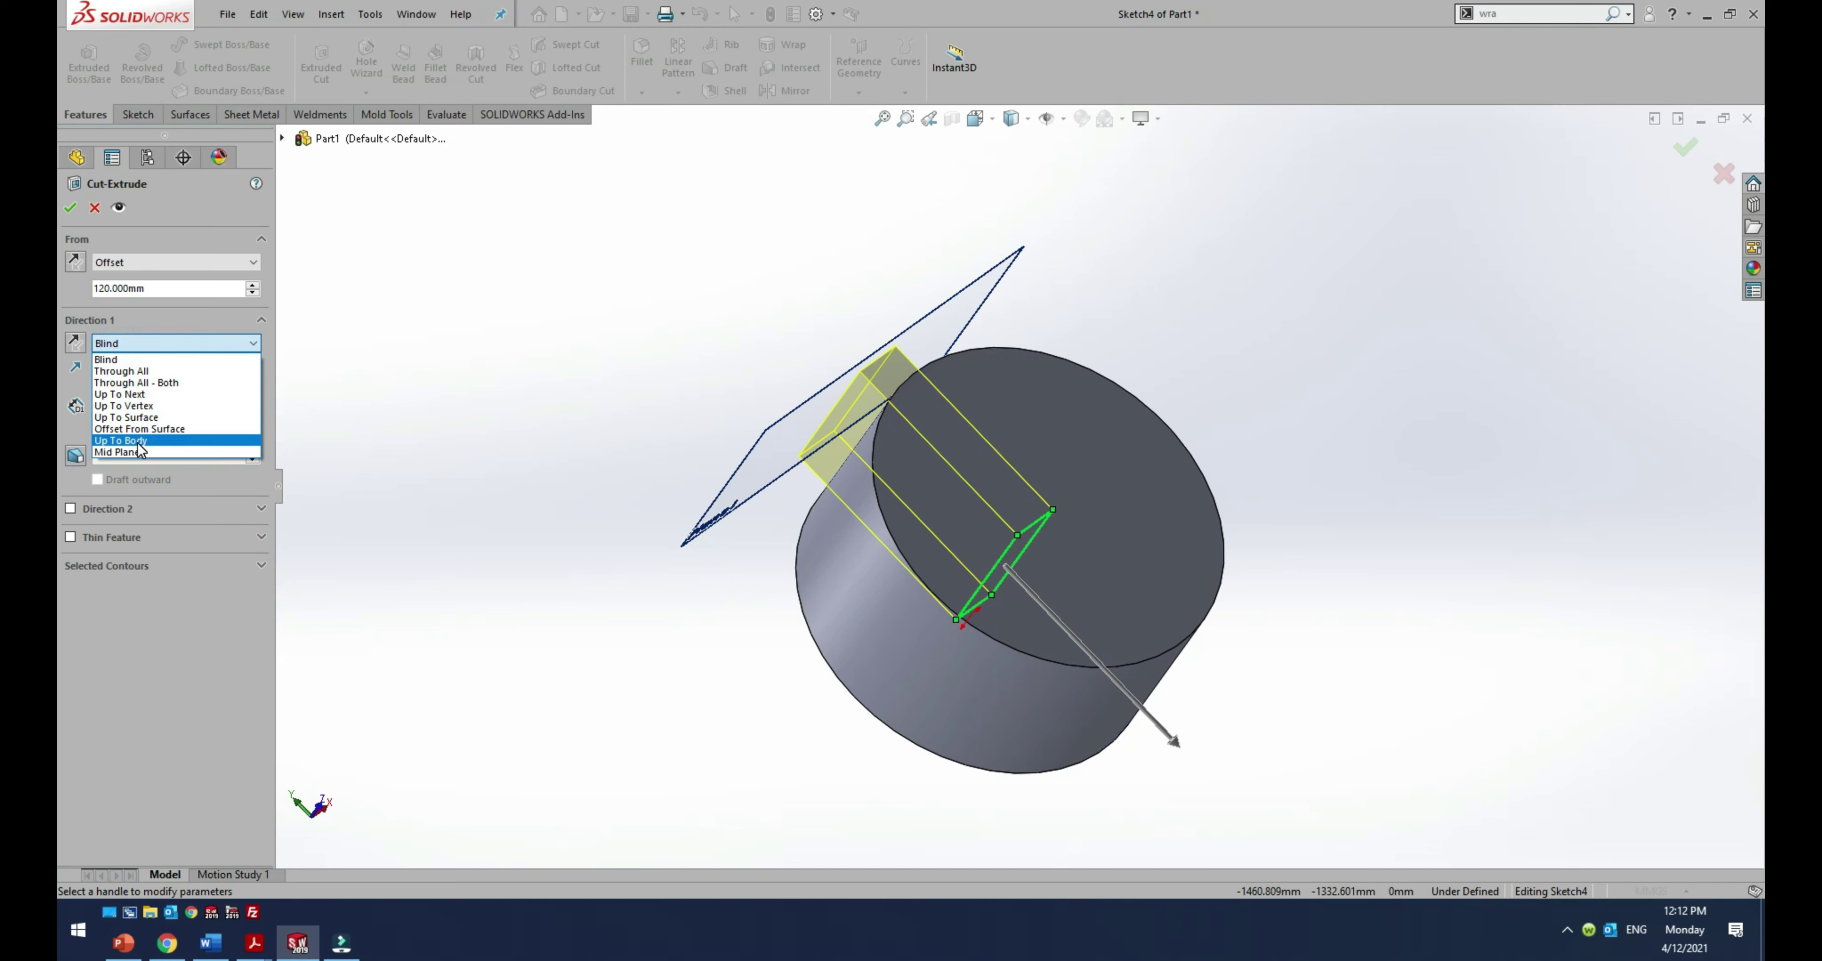
pyautogui.click(140, 428)
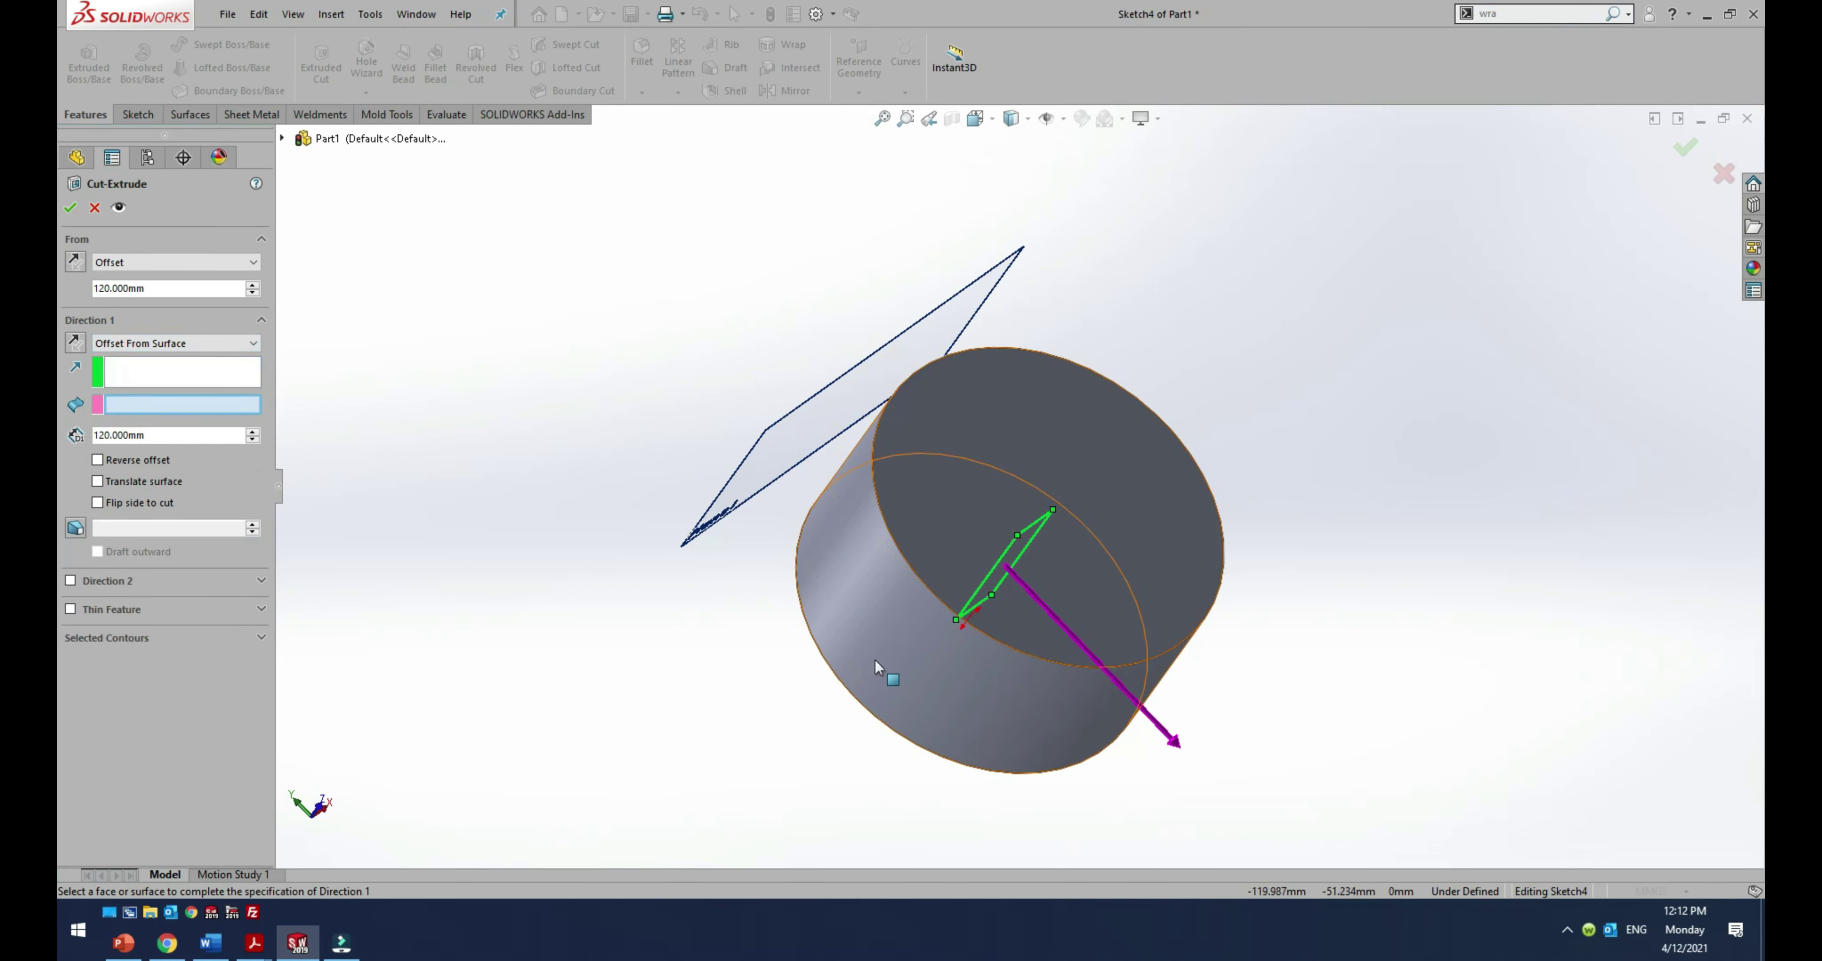
pyautogui.click(889, 650)
pyautogui.doubleClick(197, 436)
pyautogui.write('1')
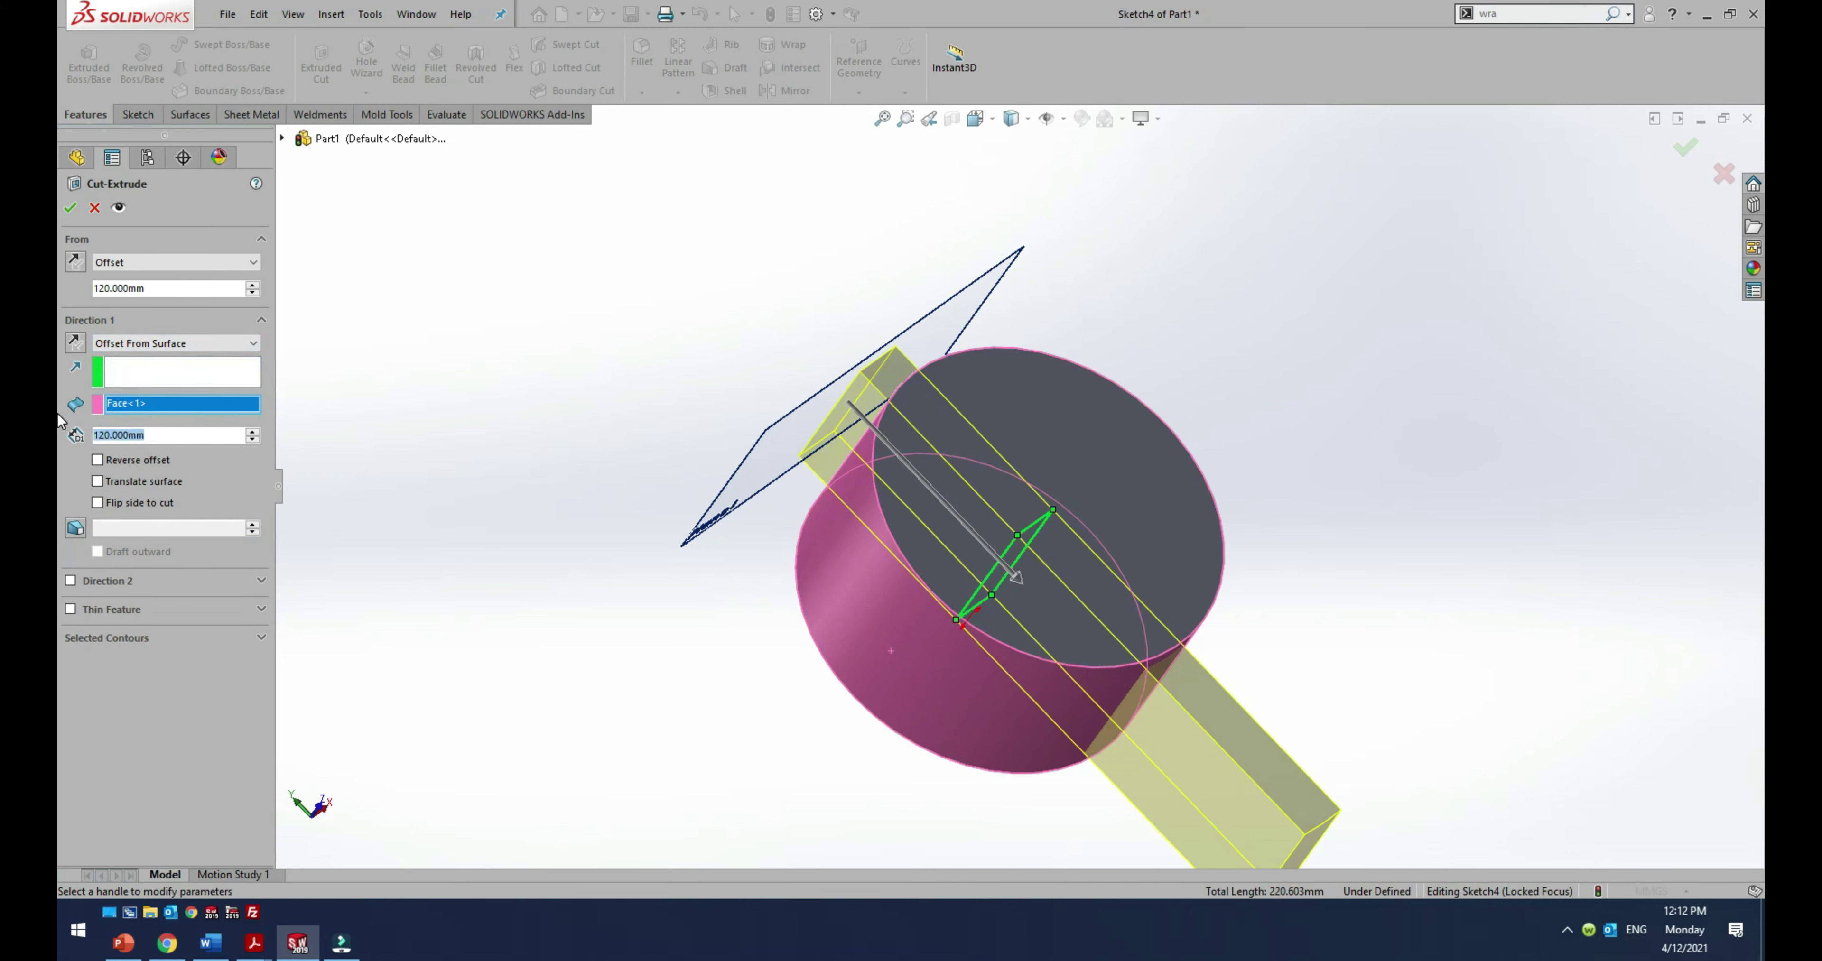
pyautogui.press('Return')
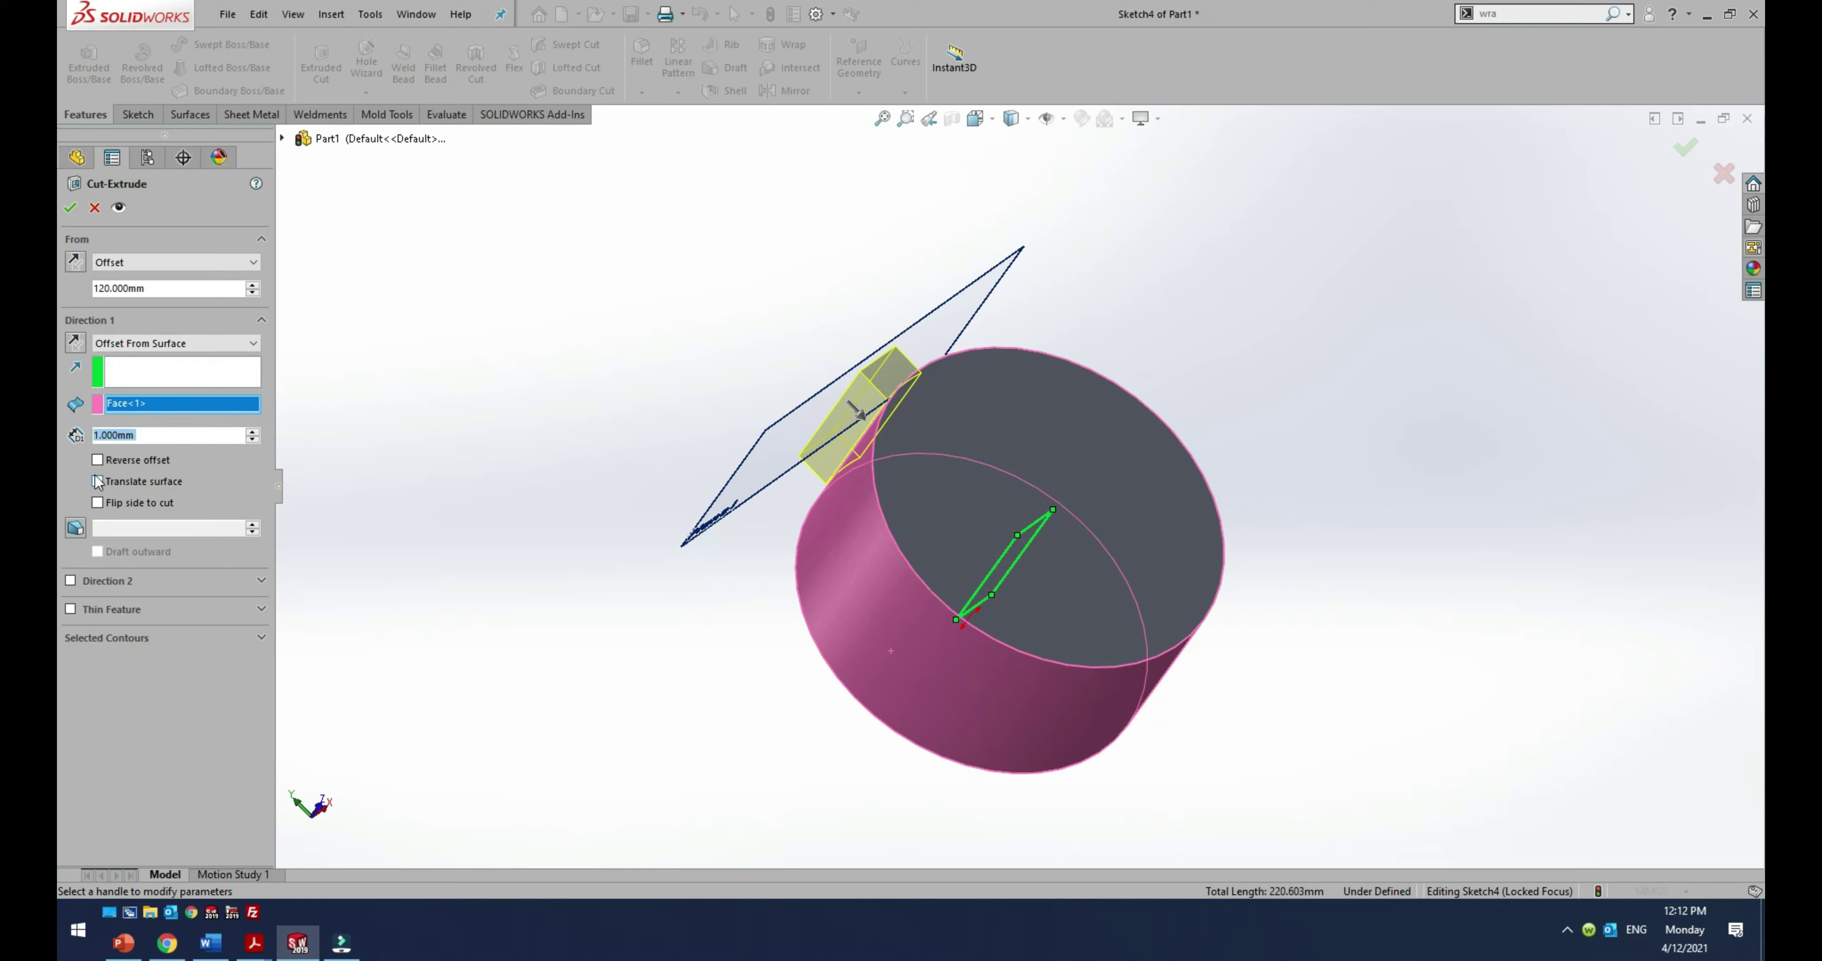
pyautogui.click(98, 460)
pyautogui.click(69, 207)
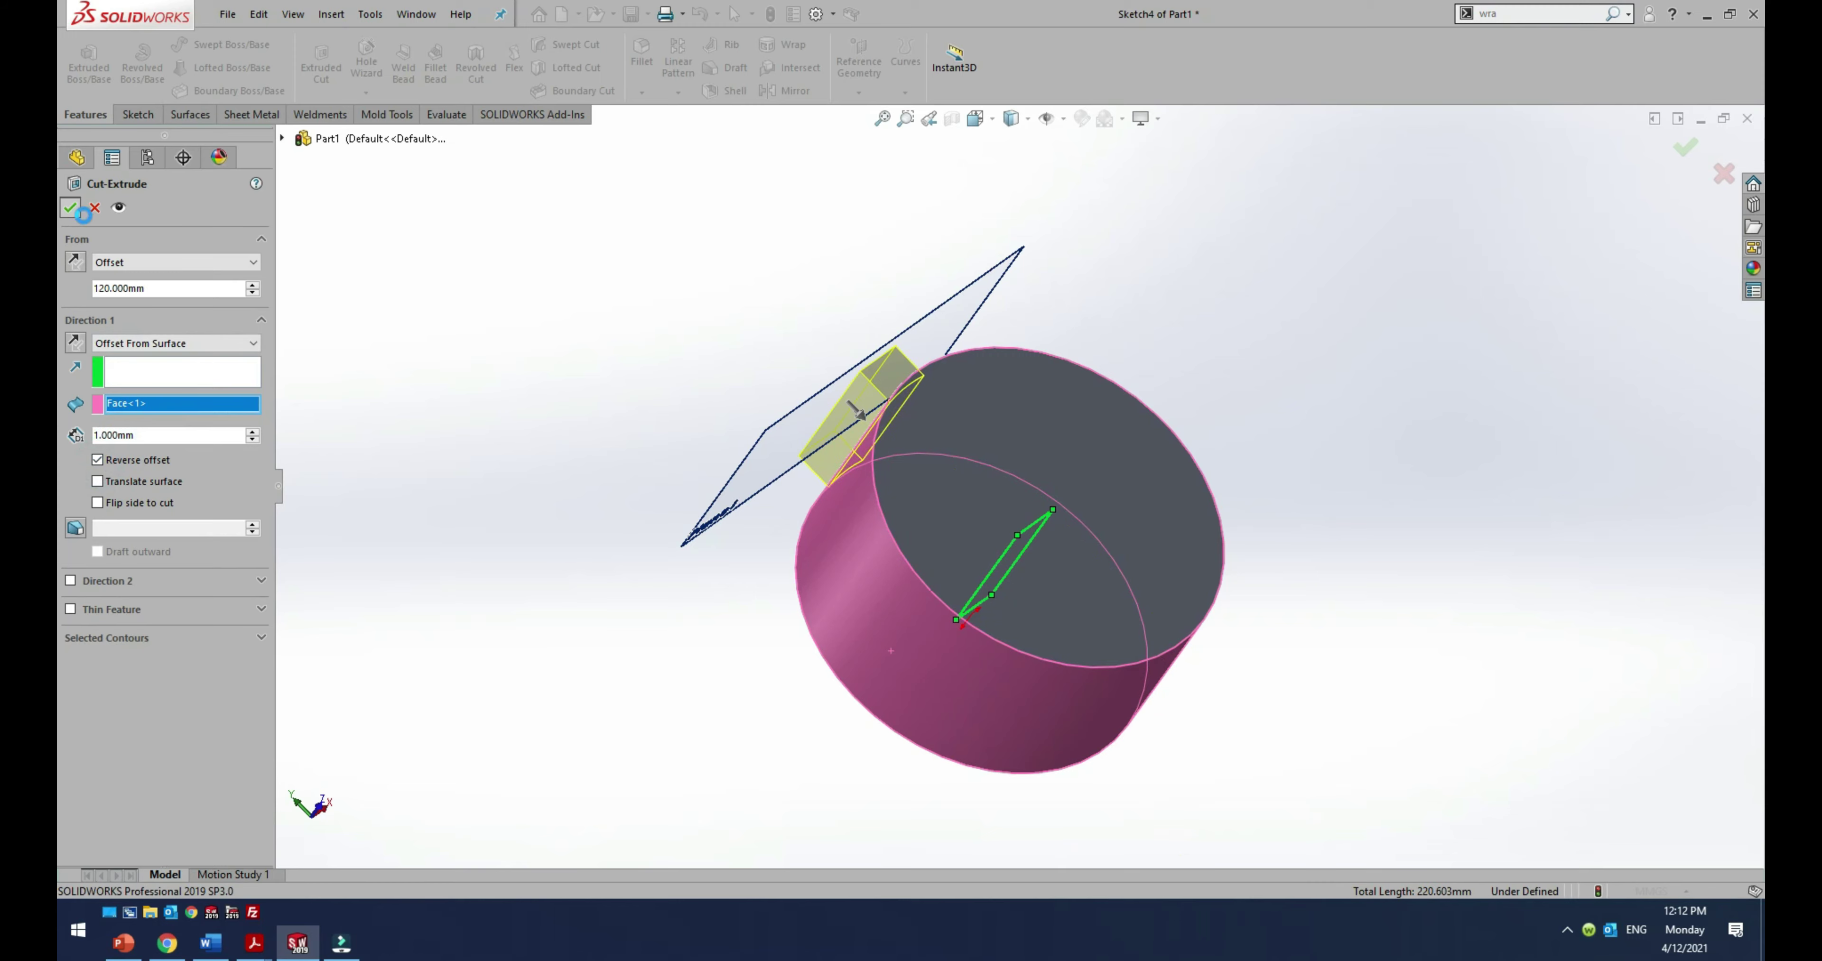
pyautogui.moveTo(484, 317); pyautogui.dragTo(960, 883, button='middle')
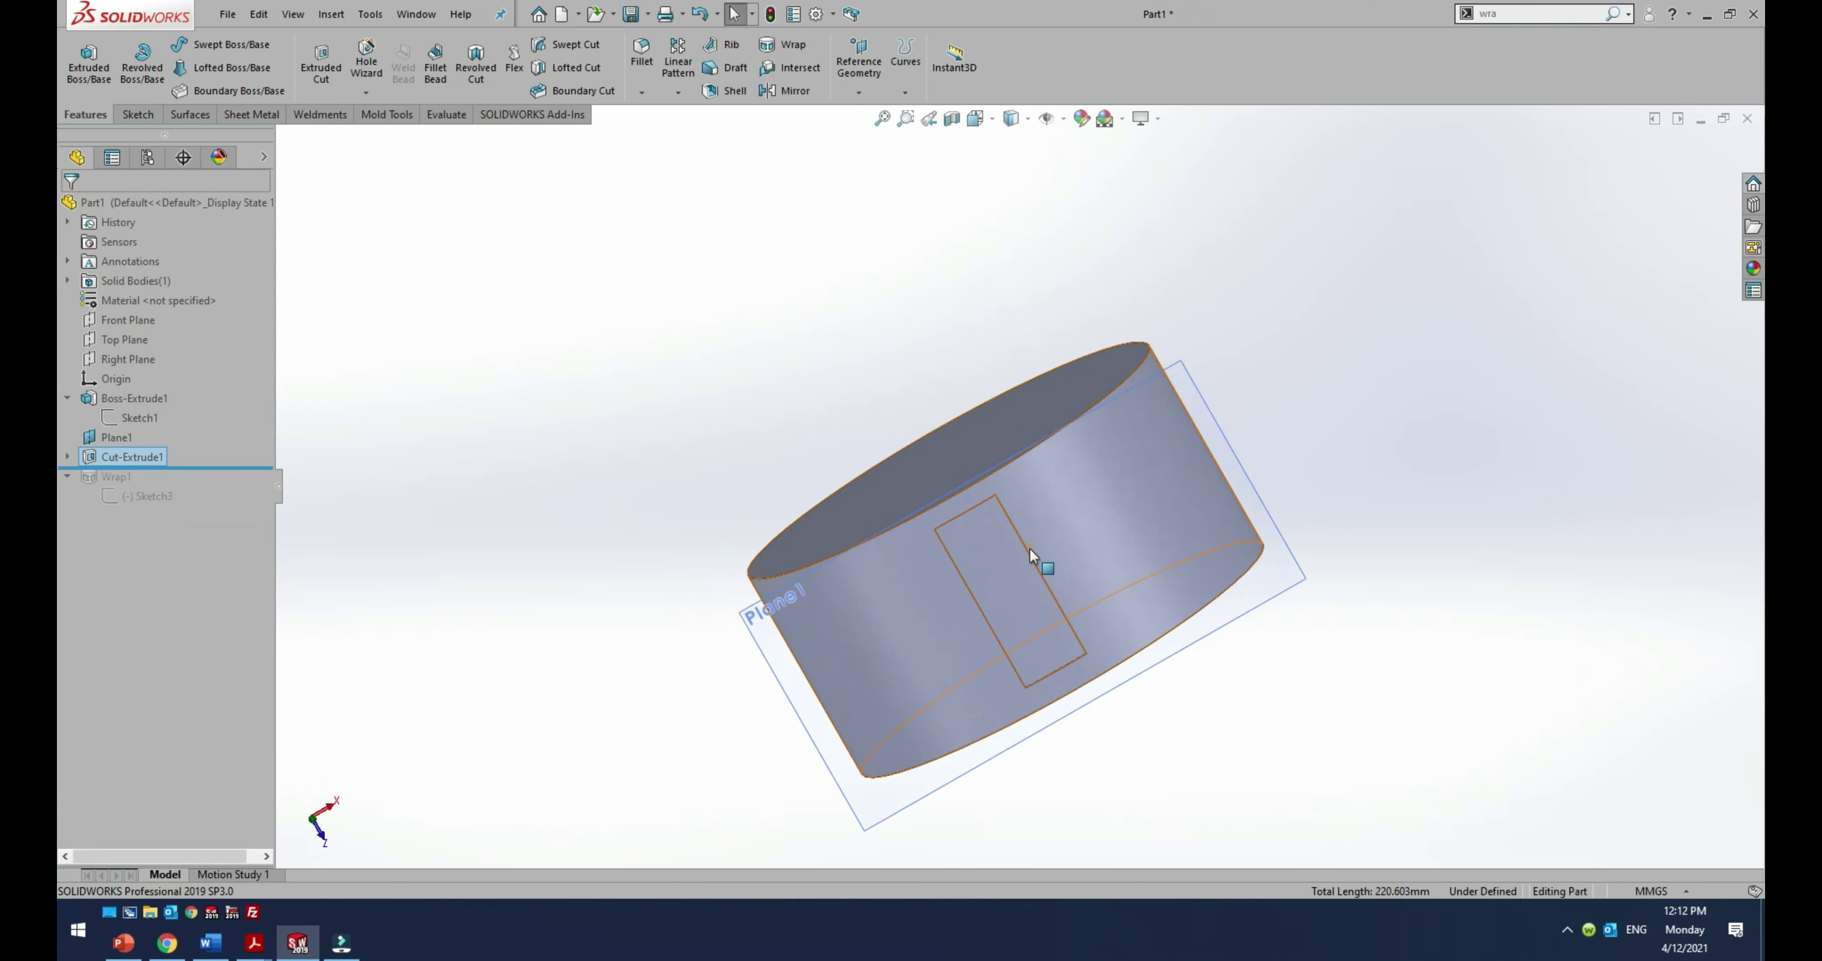
# Step: Roll back above Wrap1, allow Sketch3 to unabsorb, roll forward past Wrap1, and select Sketch3
pyautogui.scroll(-3, 1037, 560)
pyautogui.moveTo(931, 569); pyautogui.dragTo(975, 588, button='middle')
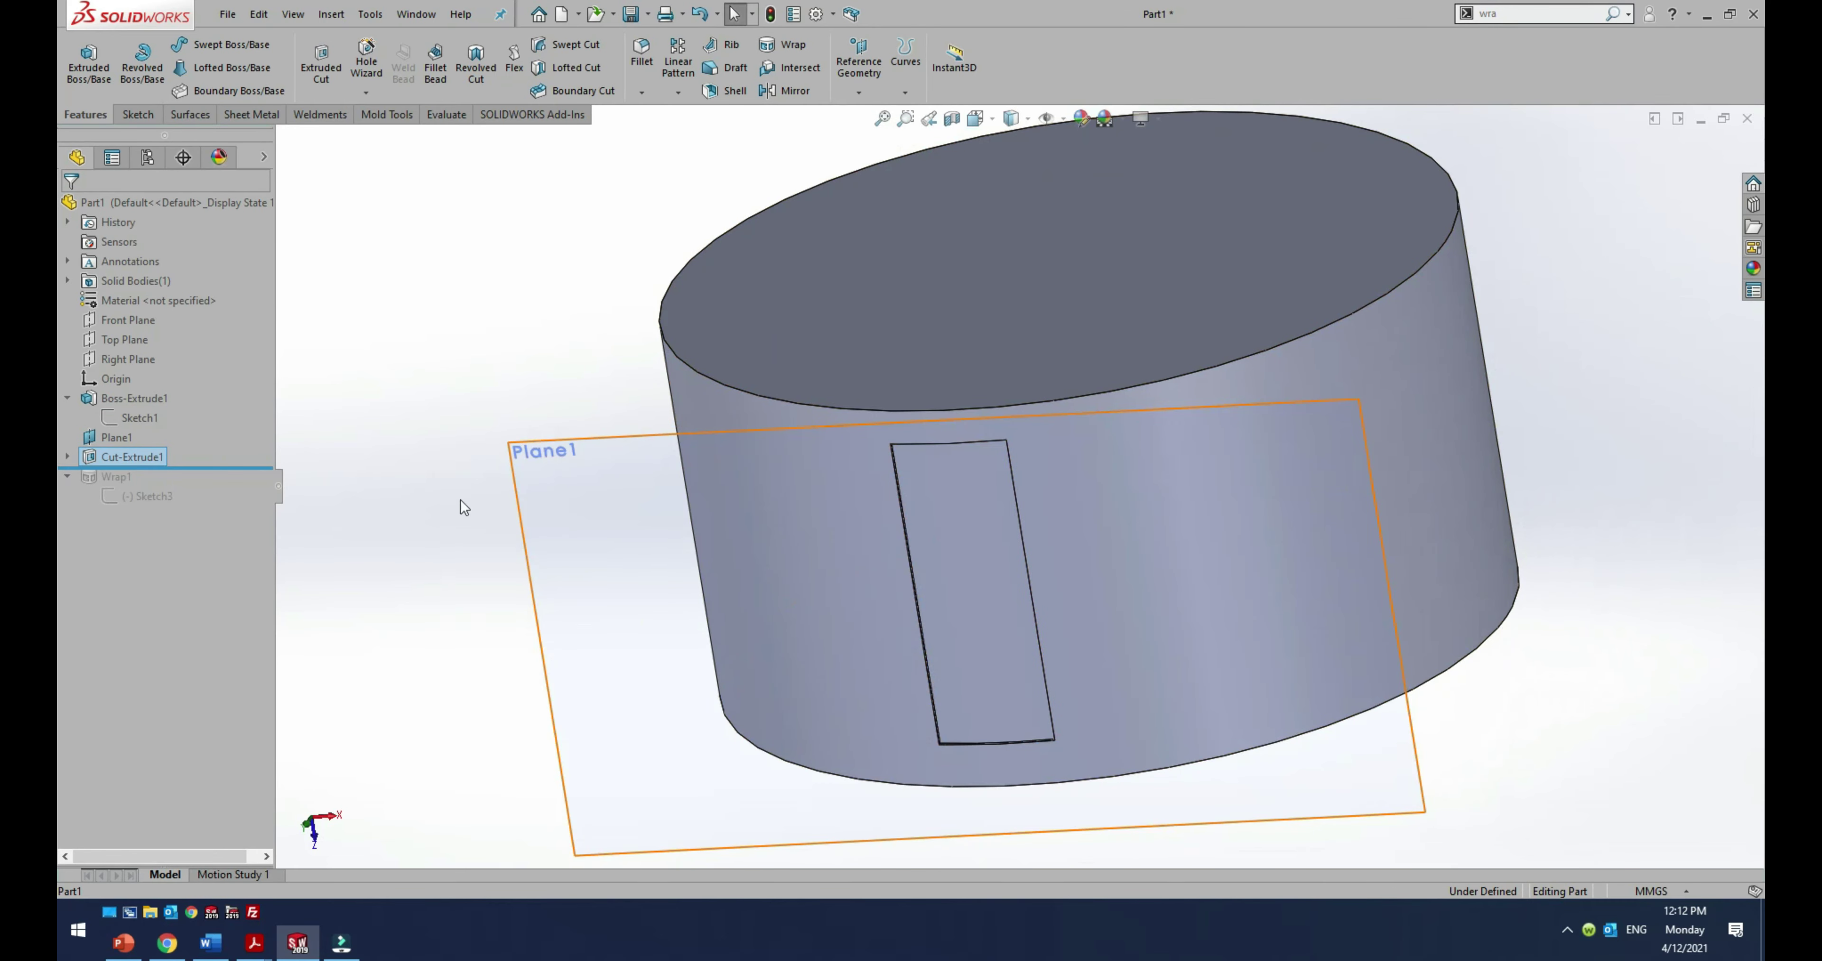
pyautogui.moveTo(189, 466); pyautogui.dragTo(181, 487)
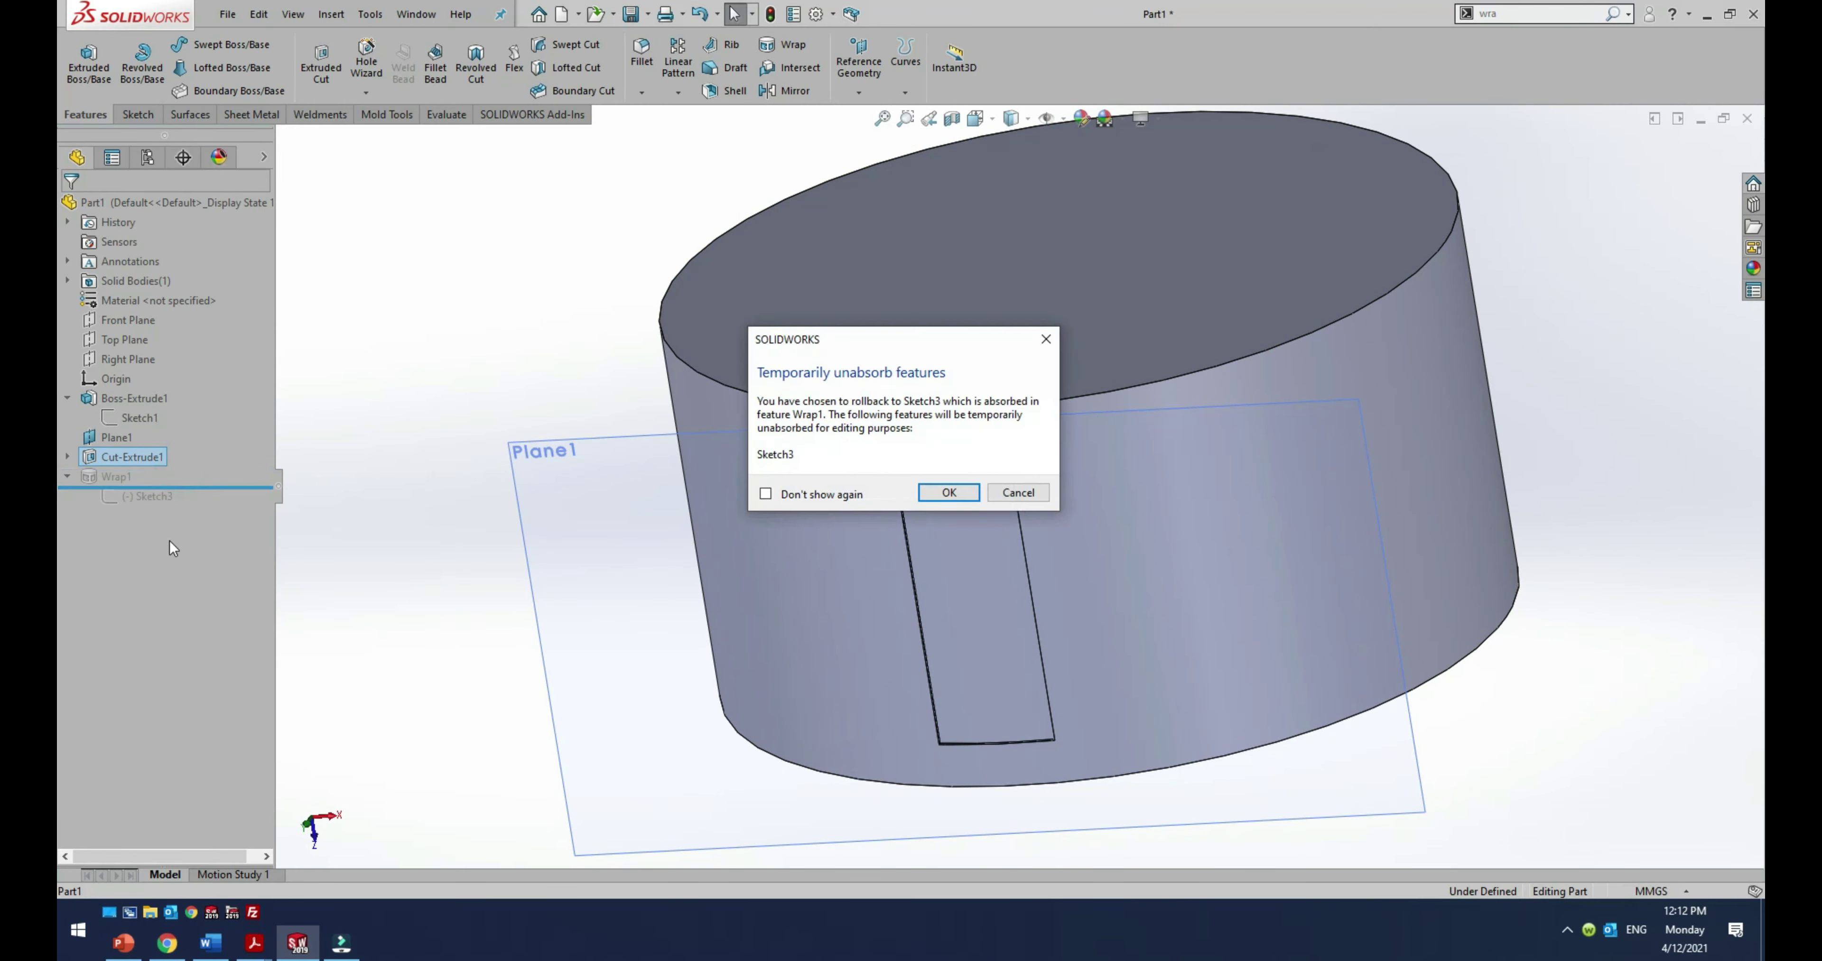
pyautogui.click(970, 495)
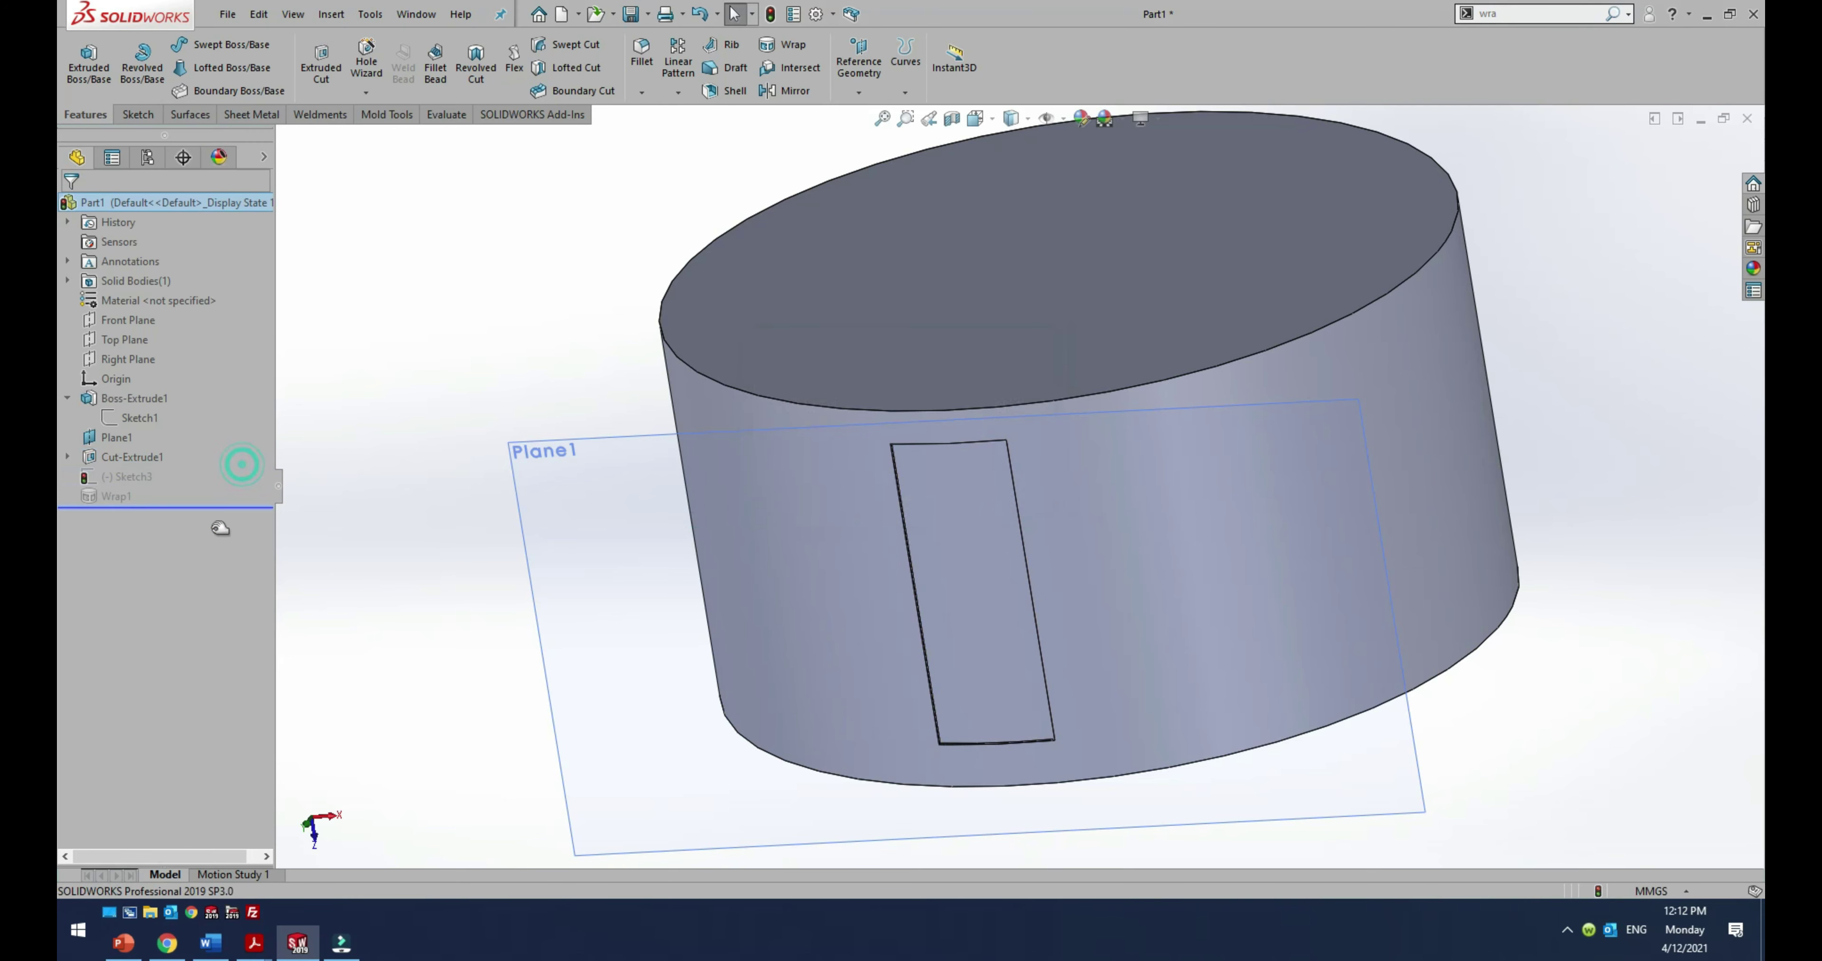
pyautogui.moveTo(251, 464); pyautogui.dragTo(131, 505)
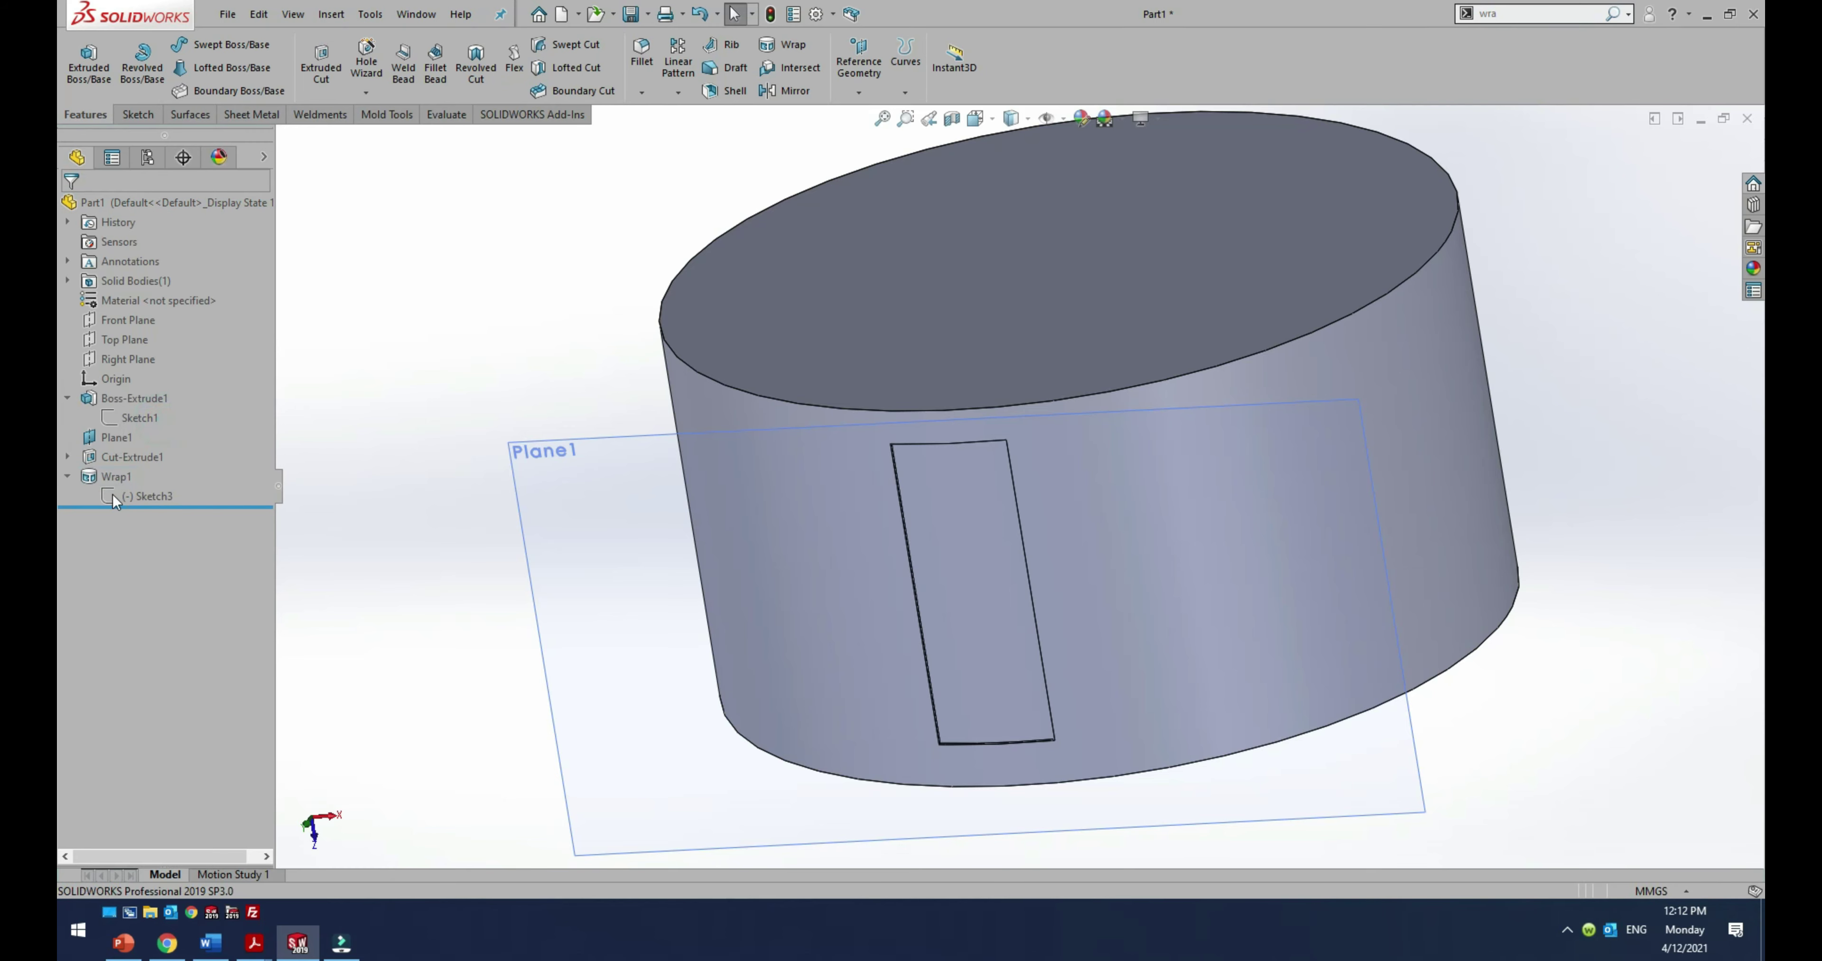
pyautogui.click(141, 495)
# Step: Draw a circle of about 32 mm radius over the rectangle in Sketch3, then exit the sketch
pyautogui.click(170, 443)
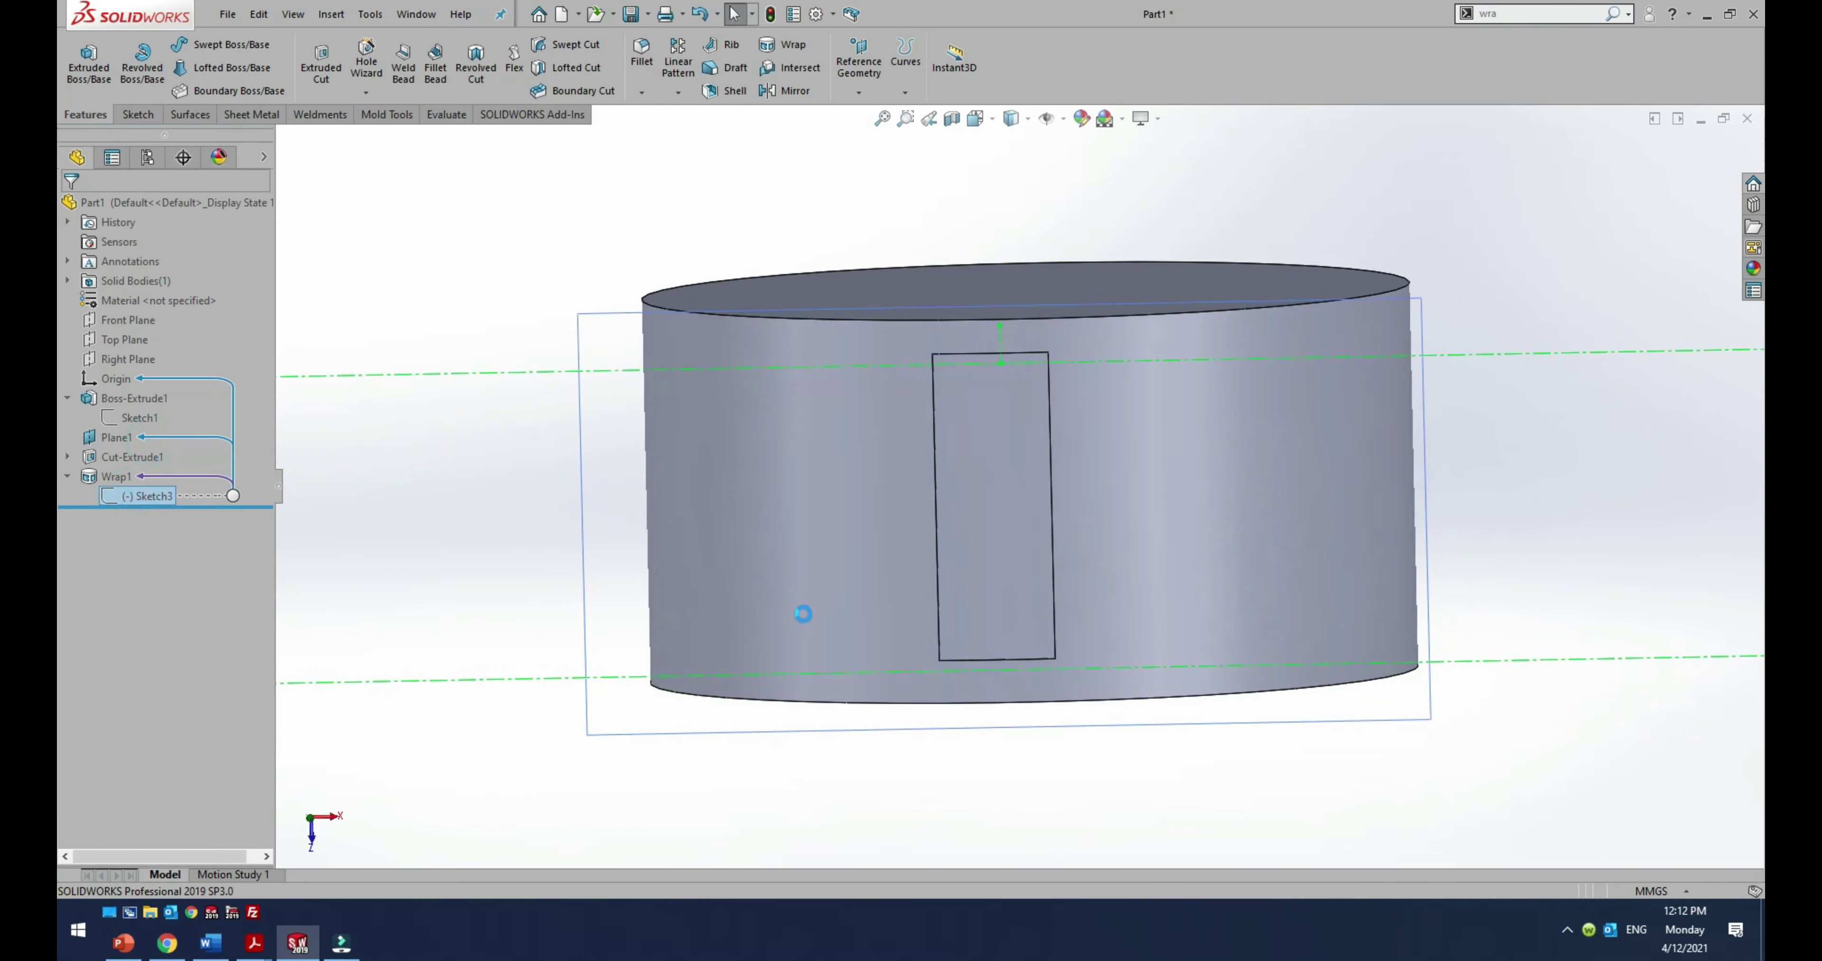
pyautogui.click(208, 44)
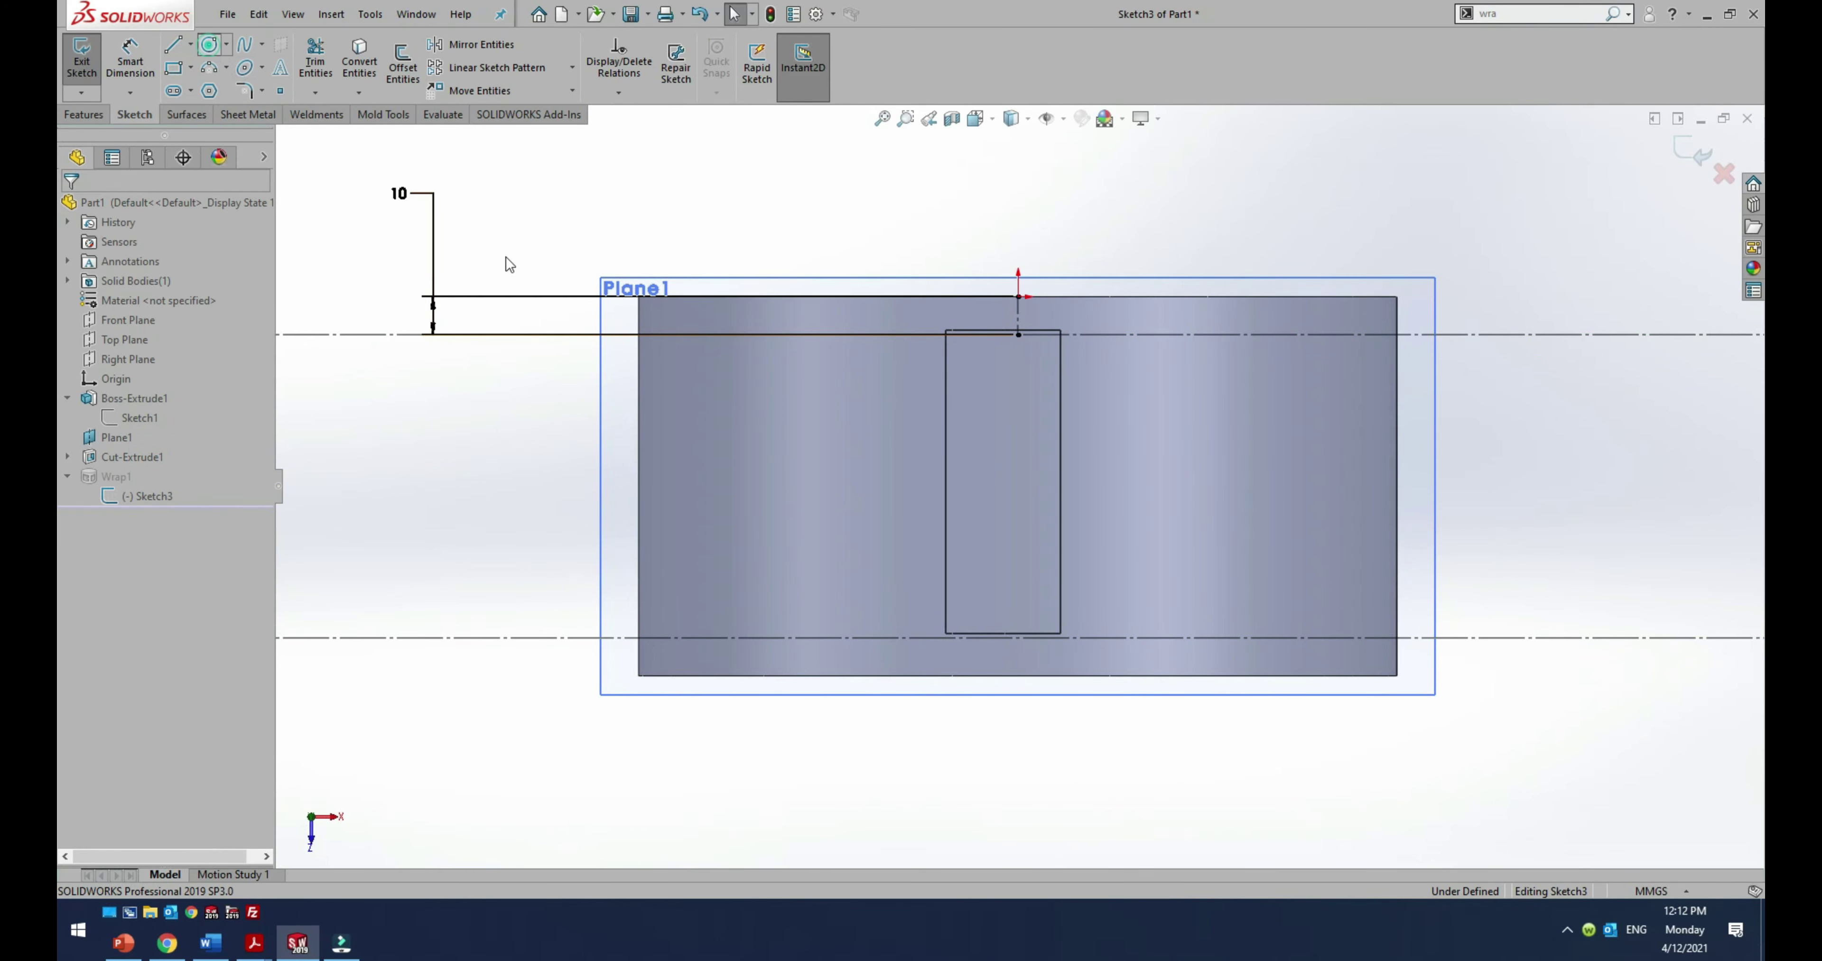
pyautogui.click(993, 460)
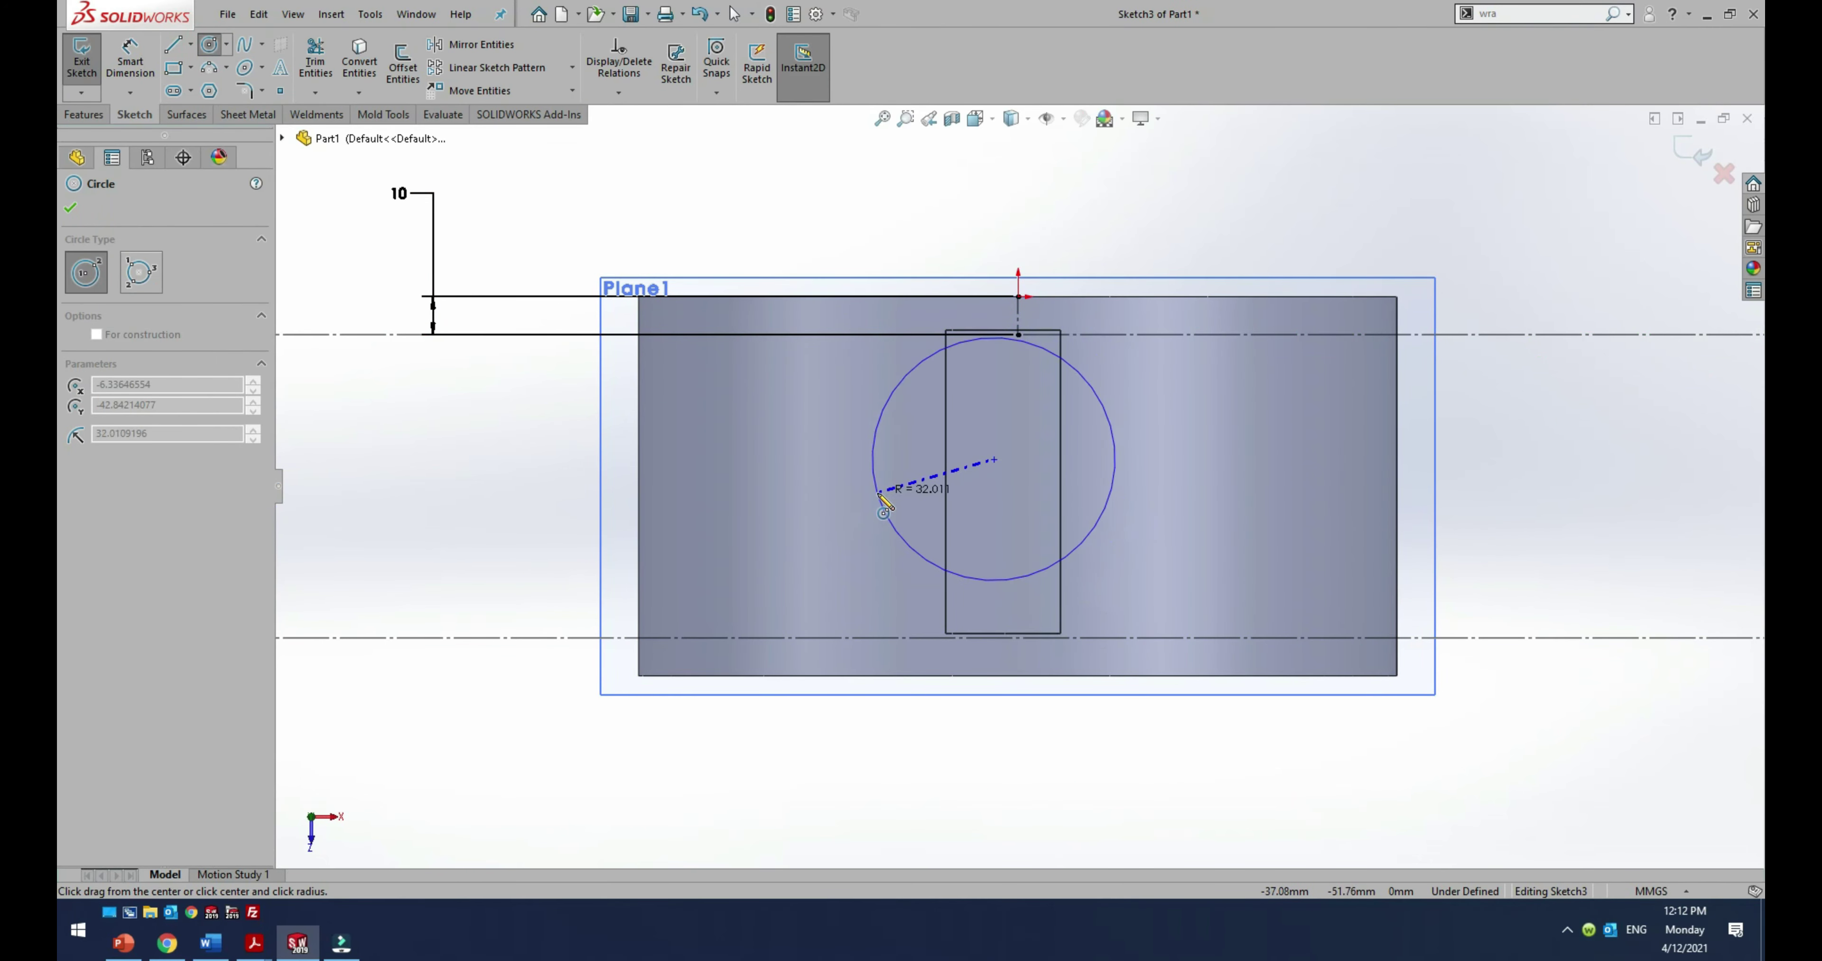
pyautogui.click(877, 492)
pyautogui.press('Escape')
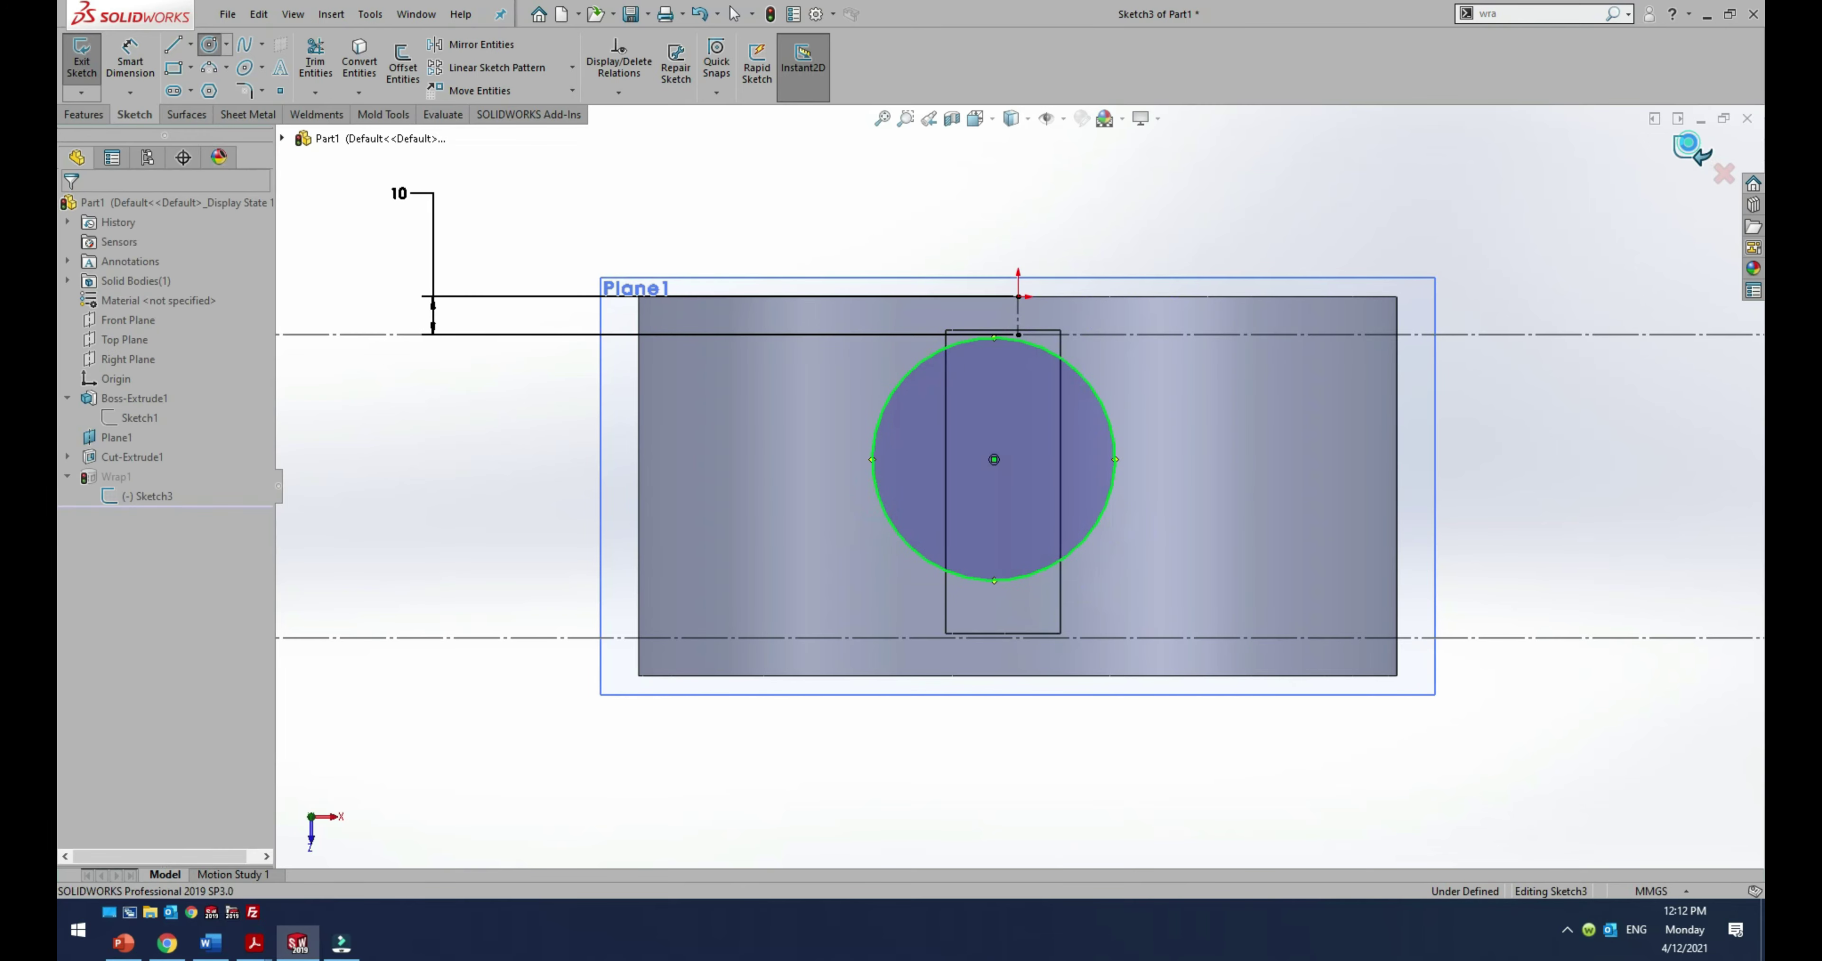
pyautogui.click(1696, 150)
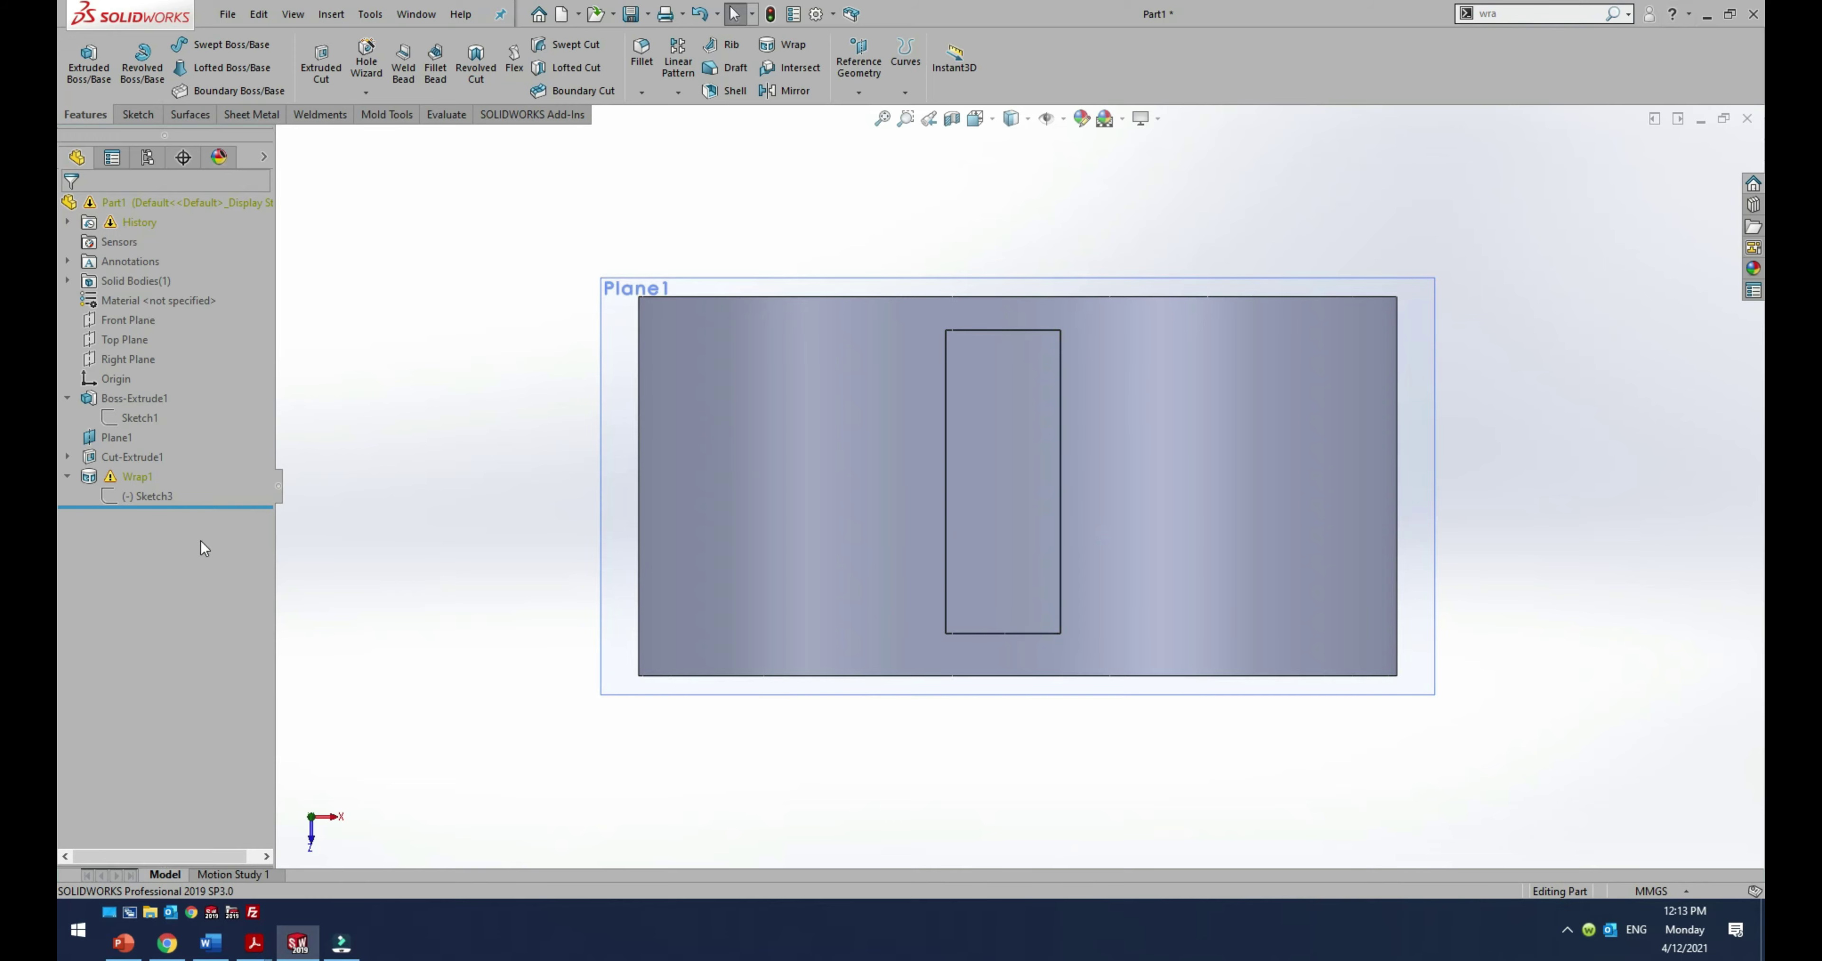
# Step: Attempt to reorder Wrap1, then delete Cut-Extrude1 while keeping Sketch4 in the tree
pyautogui.click(116, 477)
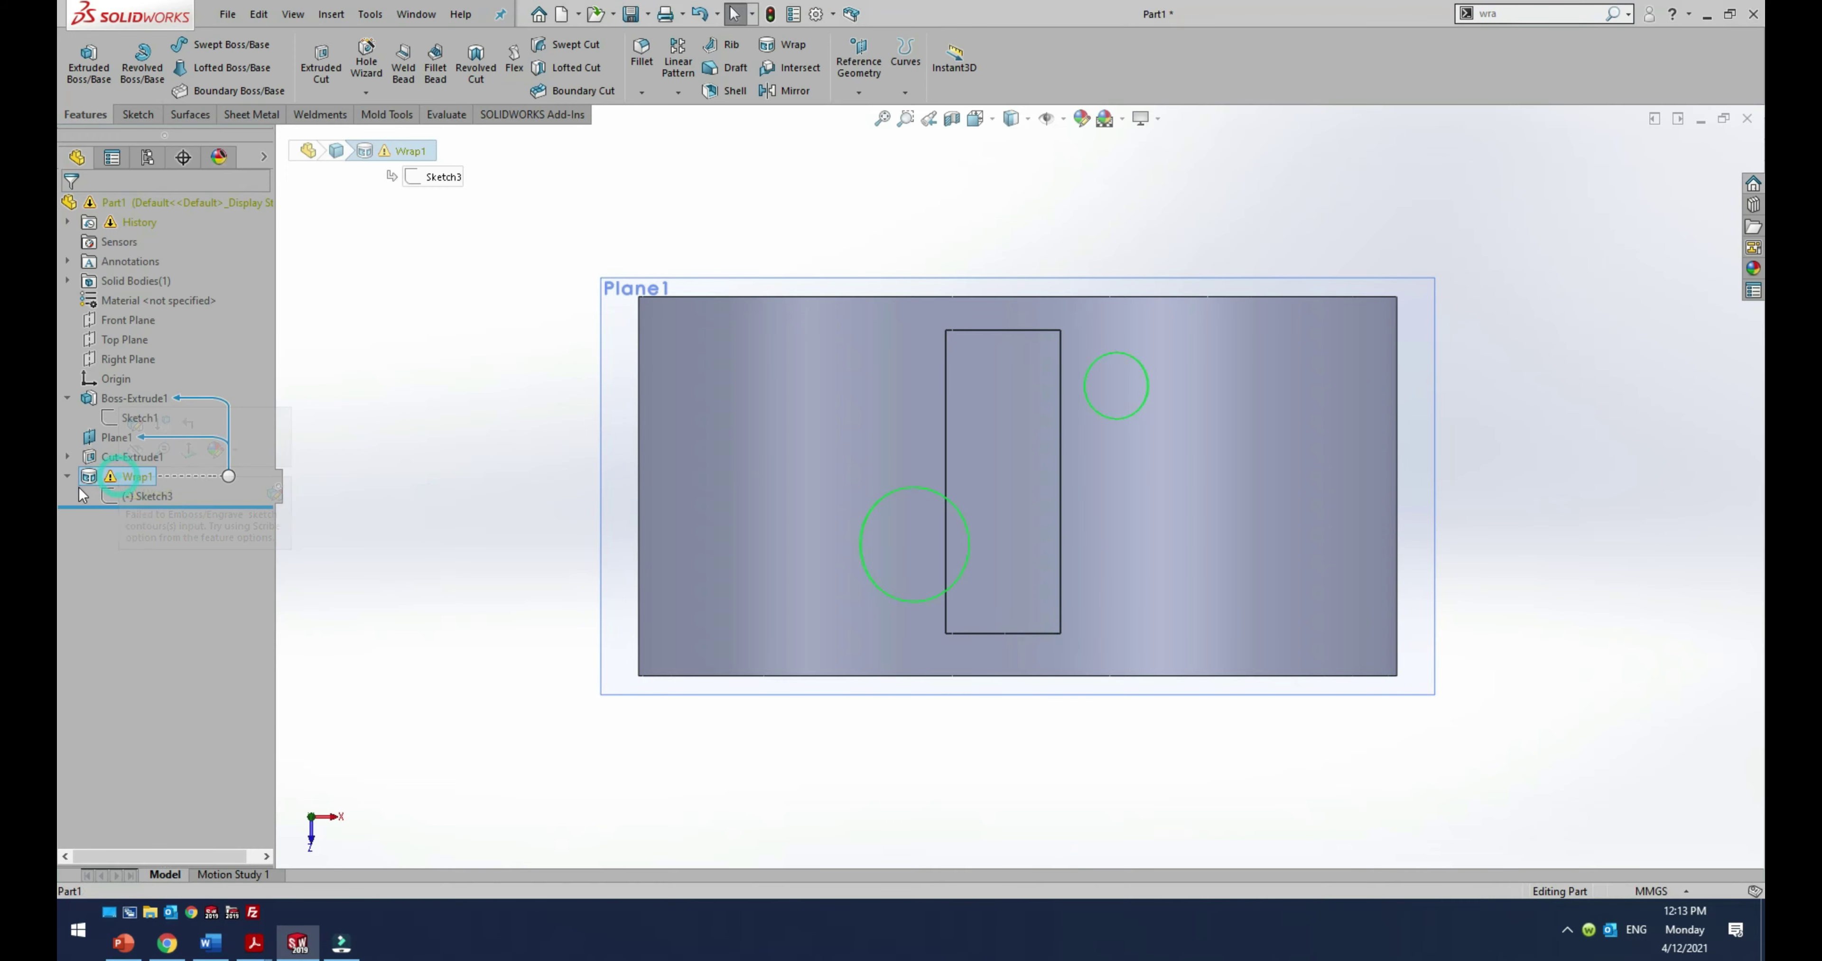
pyautogui.moveTo(86, 483); pyautogui.dragTo(77, 474)
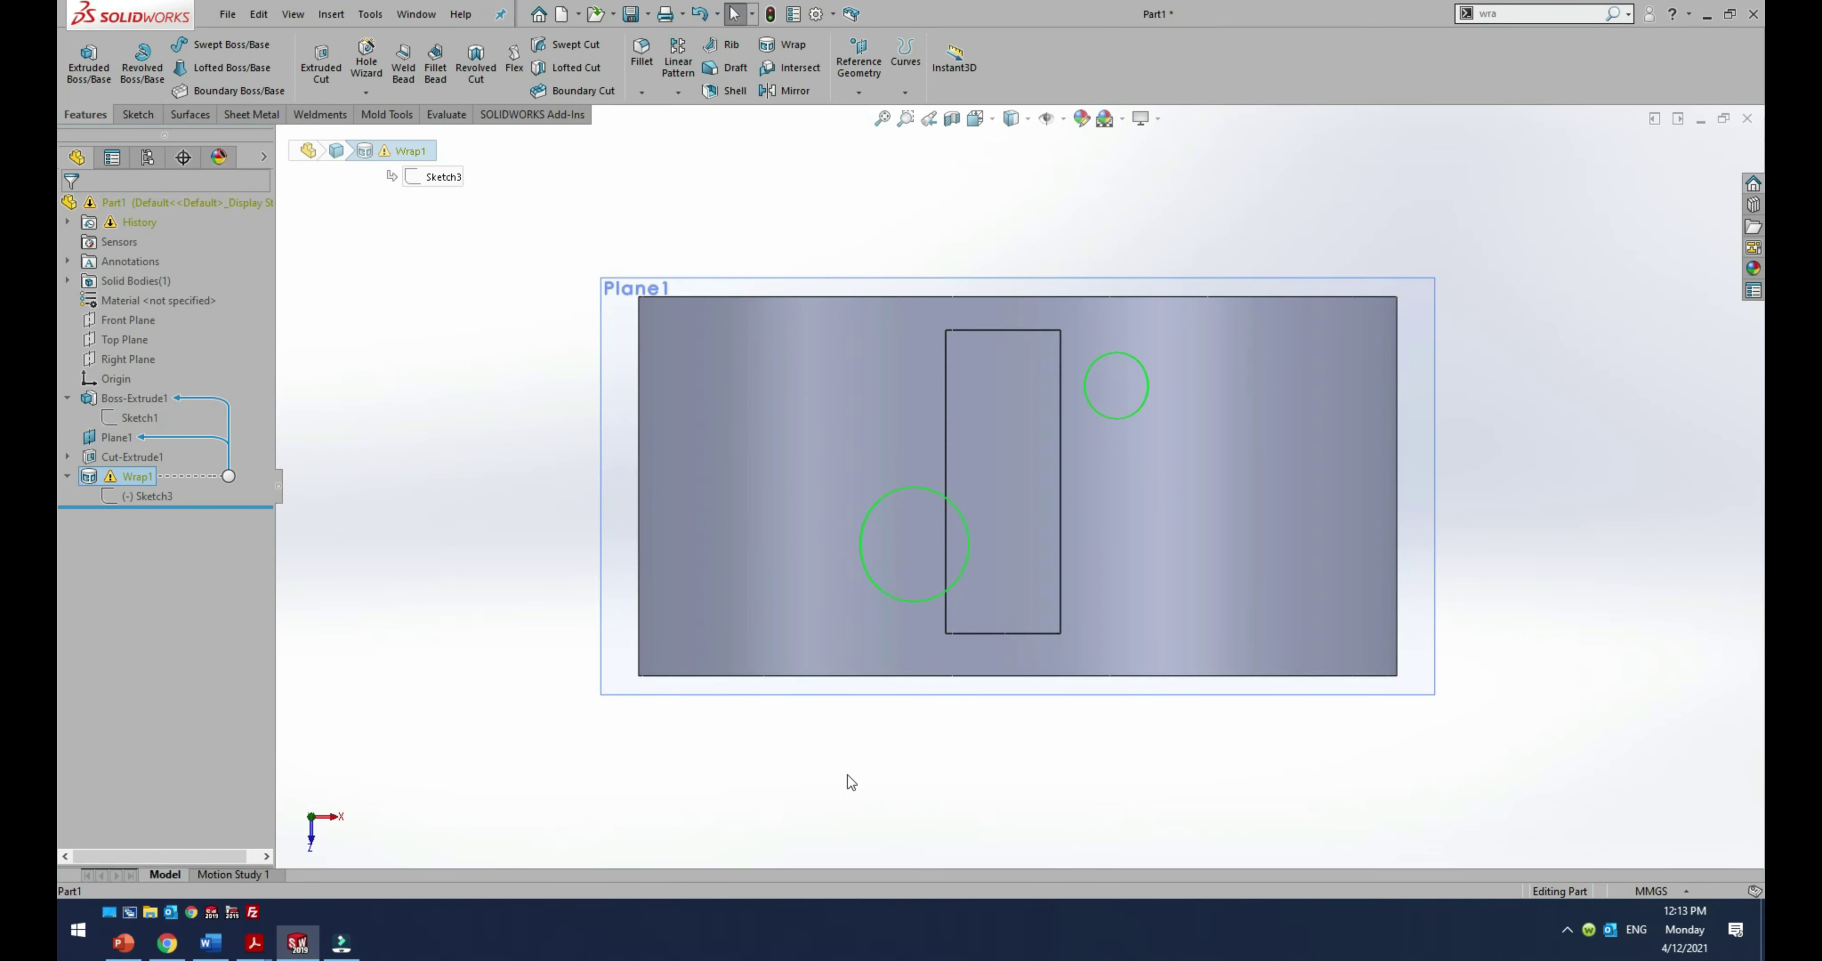
pyautogui.click(677, 784)
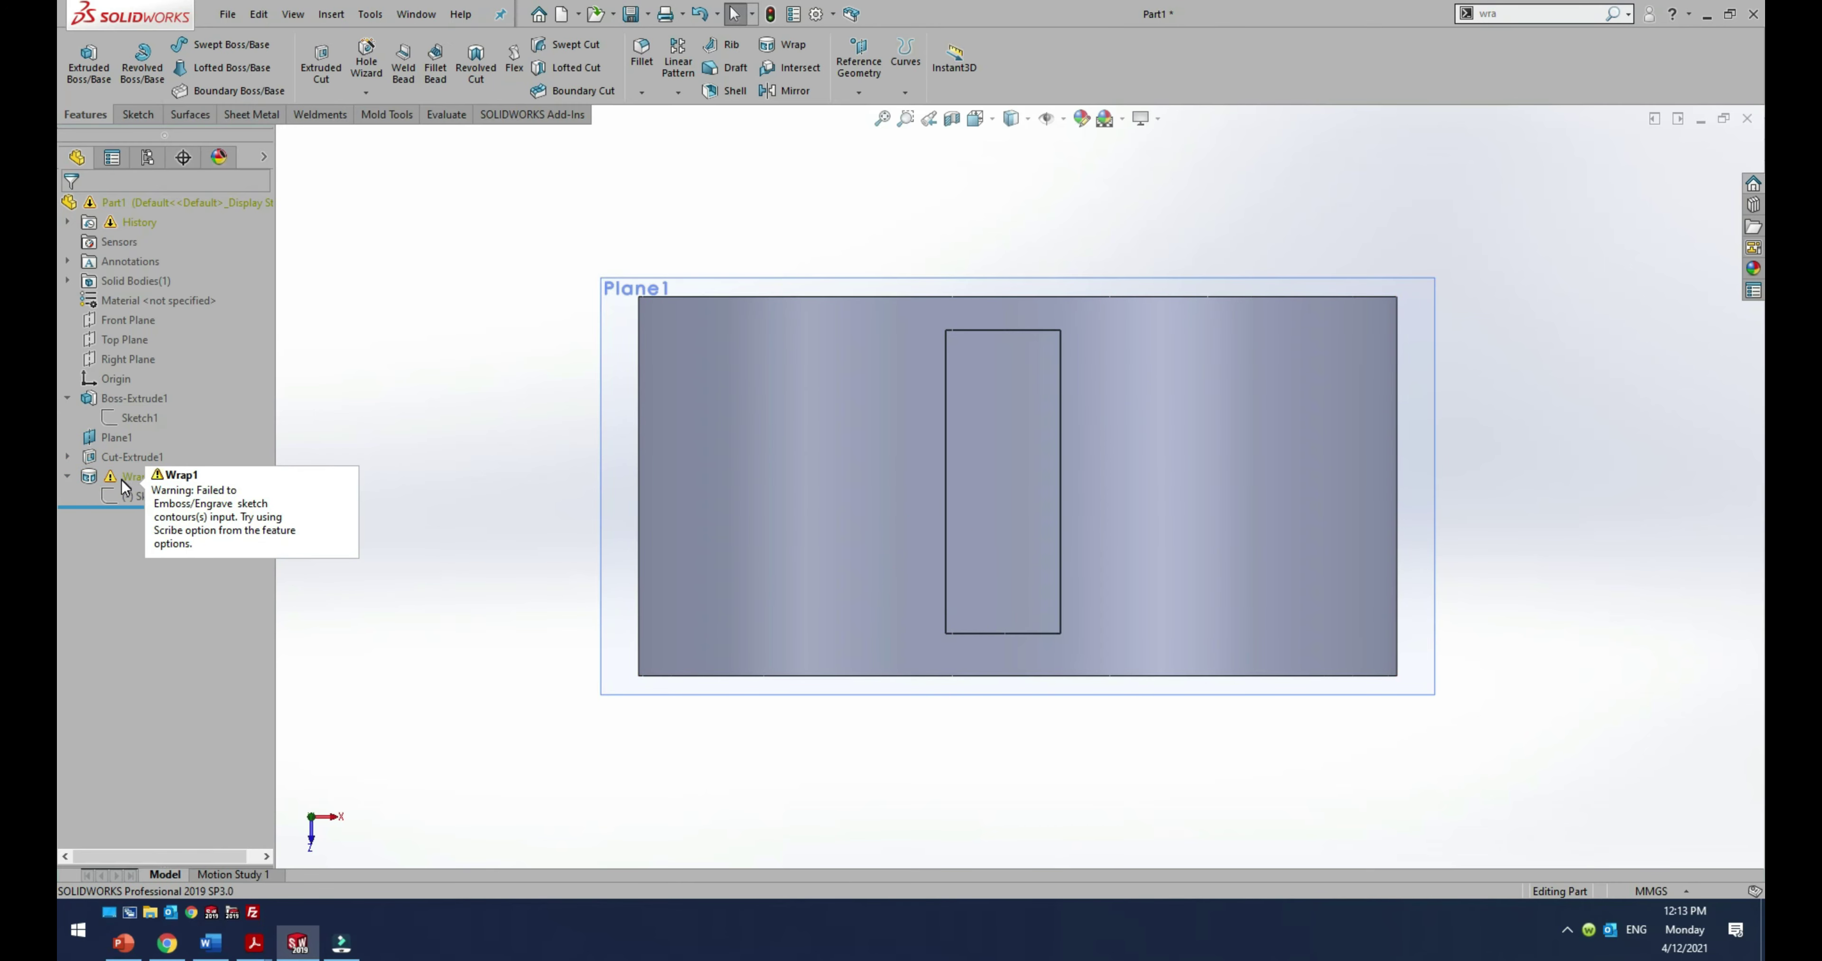
pyautogui.click(109, 455)
pyautogui.press('Delete')
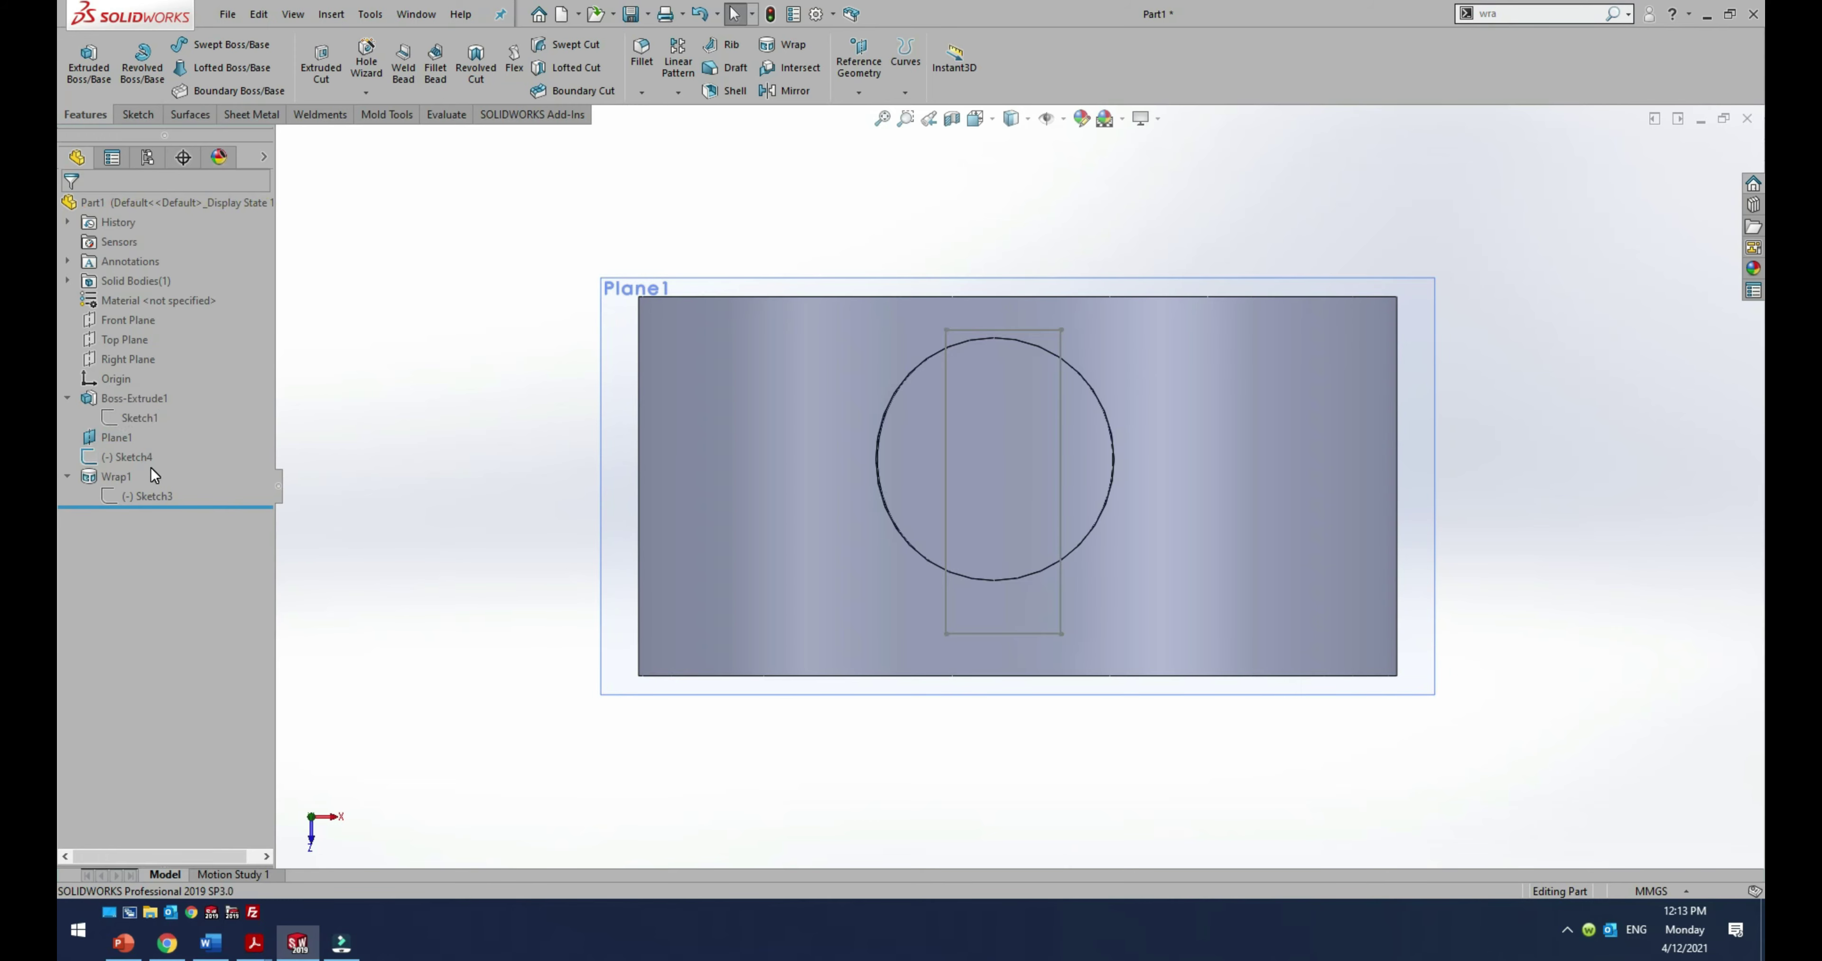
pyautogui.click(122, 458)
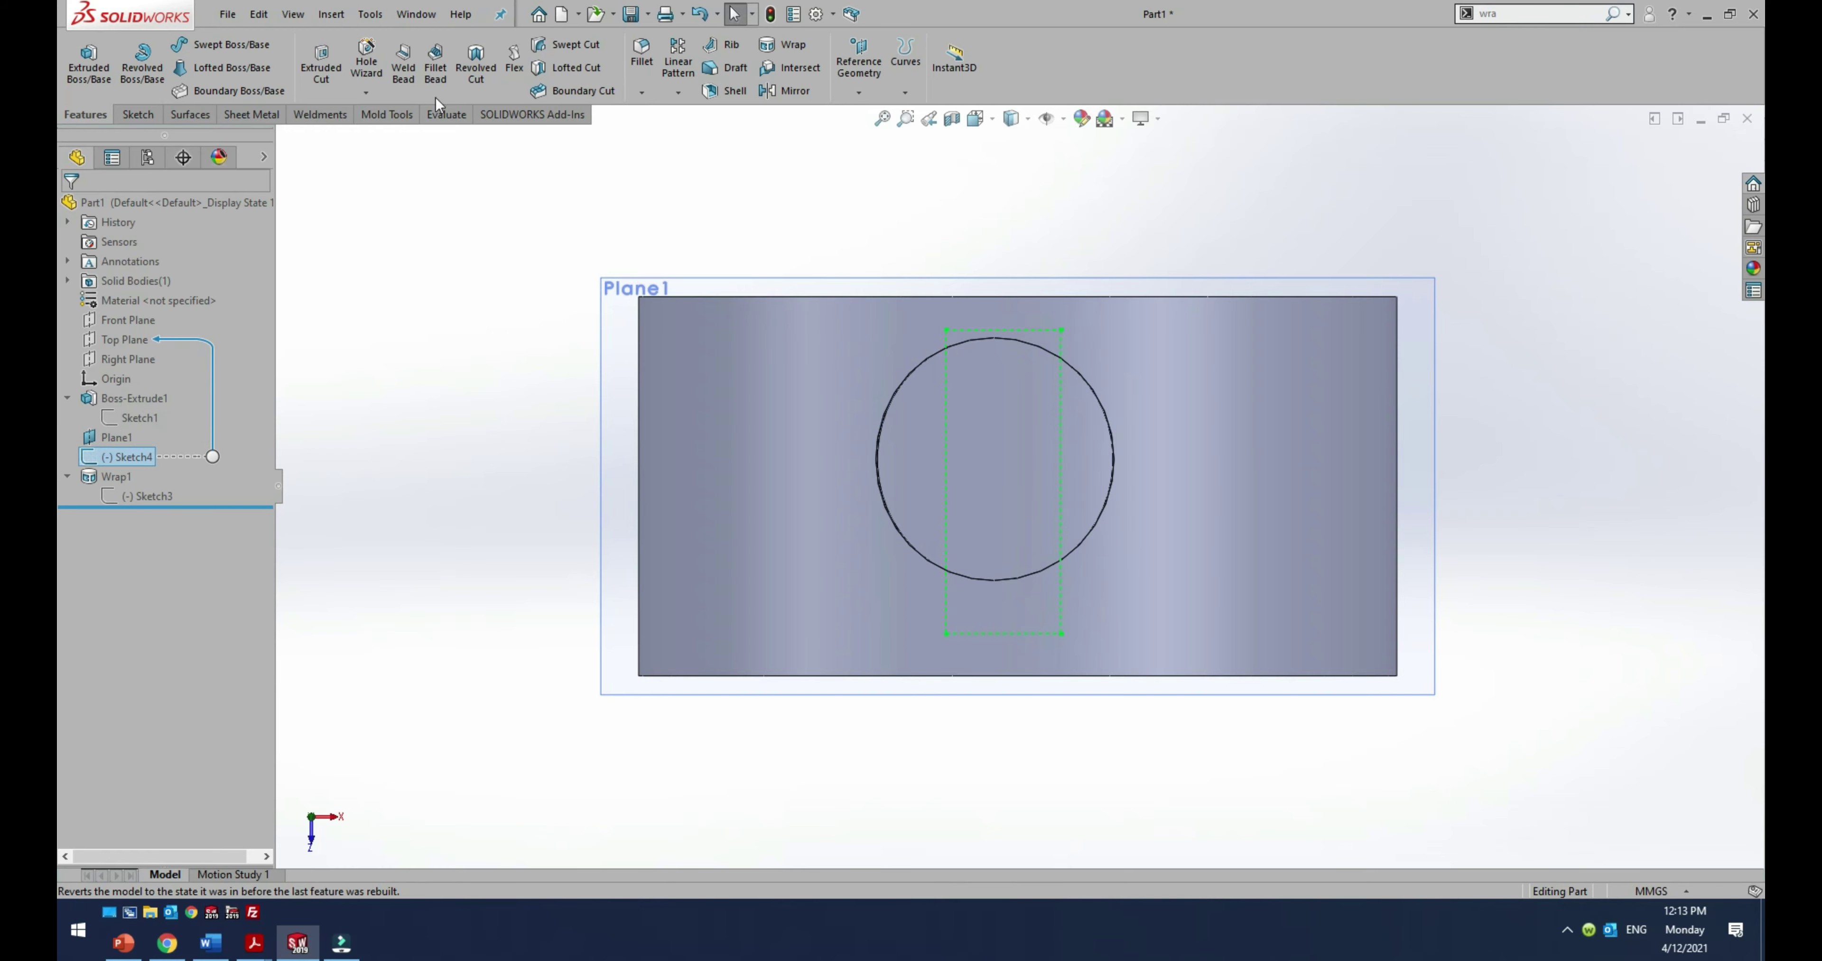
# Step: Set up a Sketch4 cut with a 120 mm start offset, ending reversed off the curved face
pyautogui.click(323, 67)
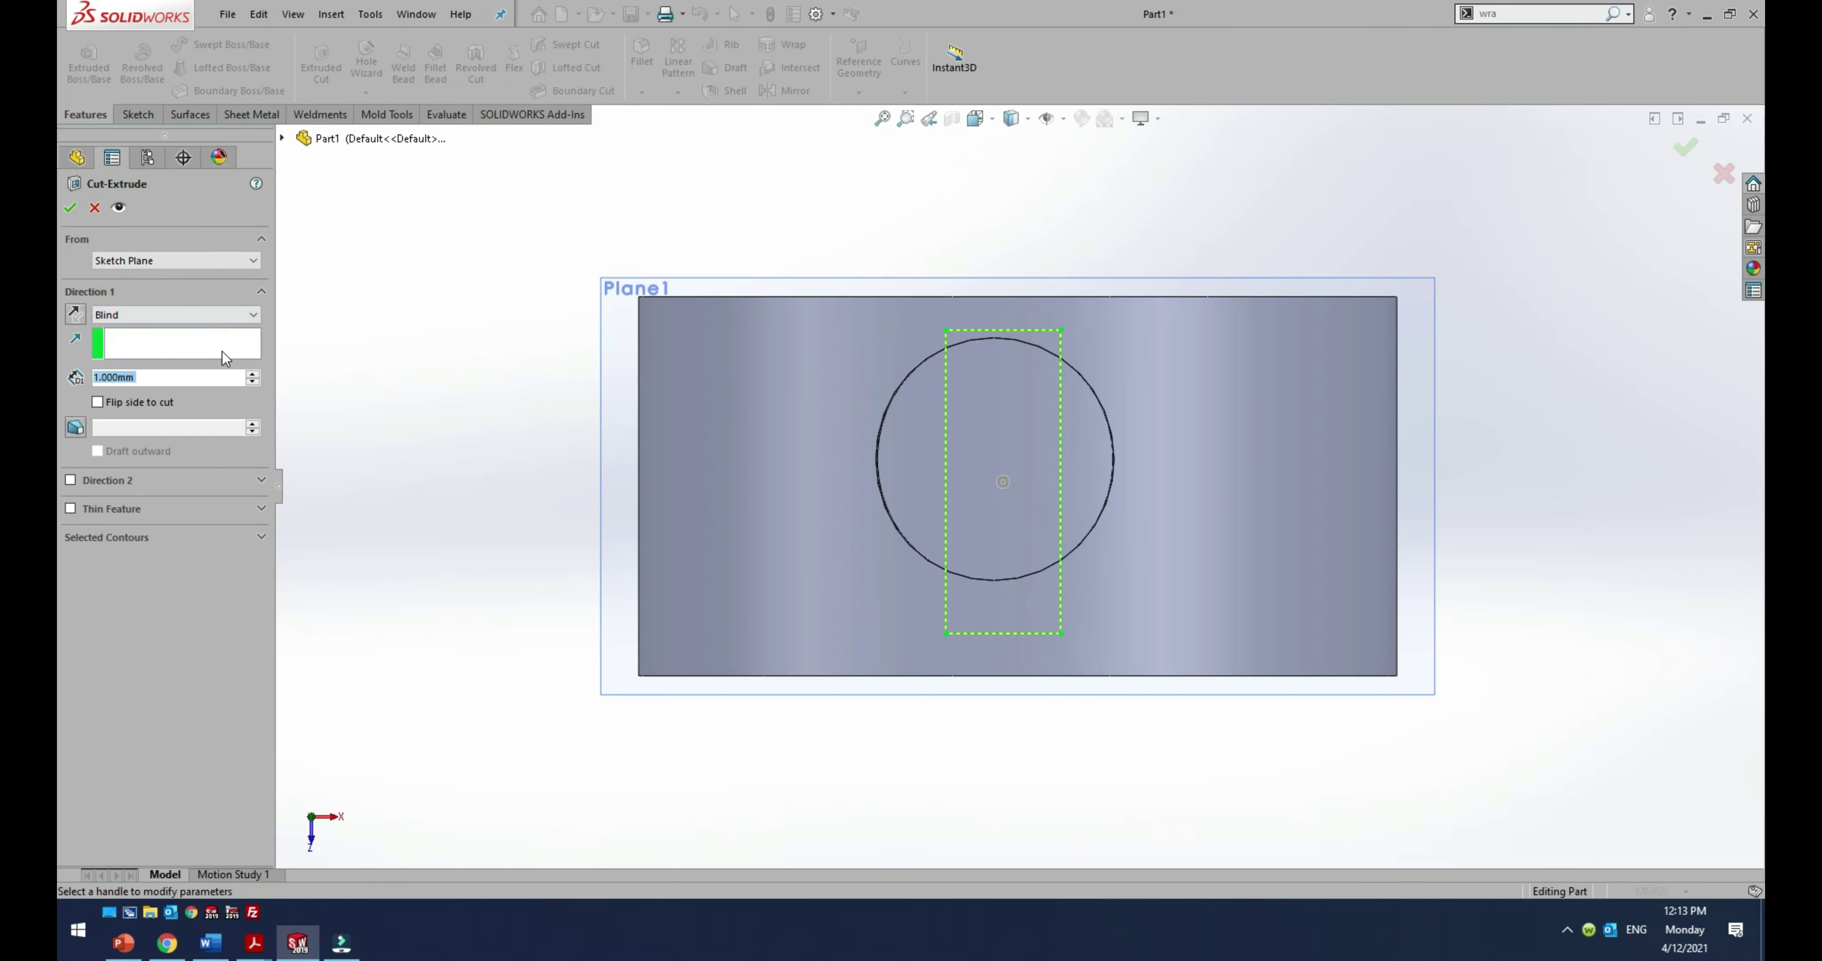
pyautogui.click(233, 261)
pyautogui.click(127, 318)
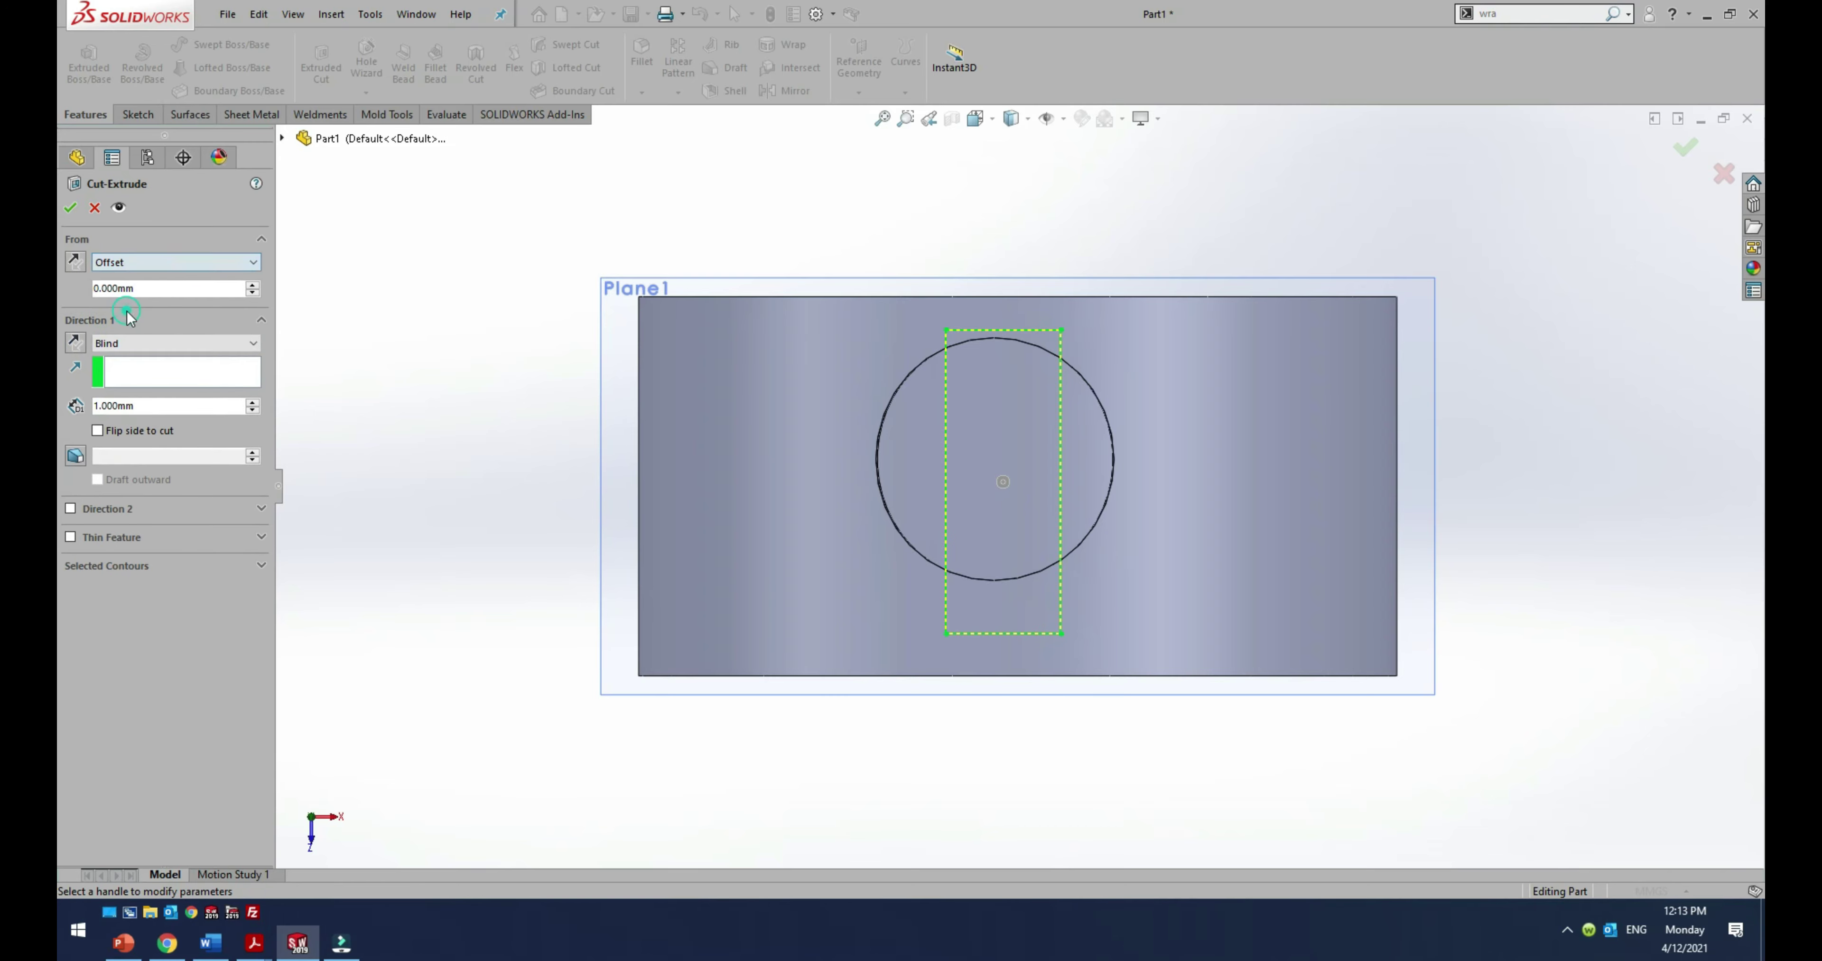
pyautogui.write('120')
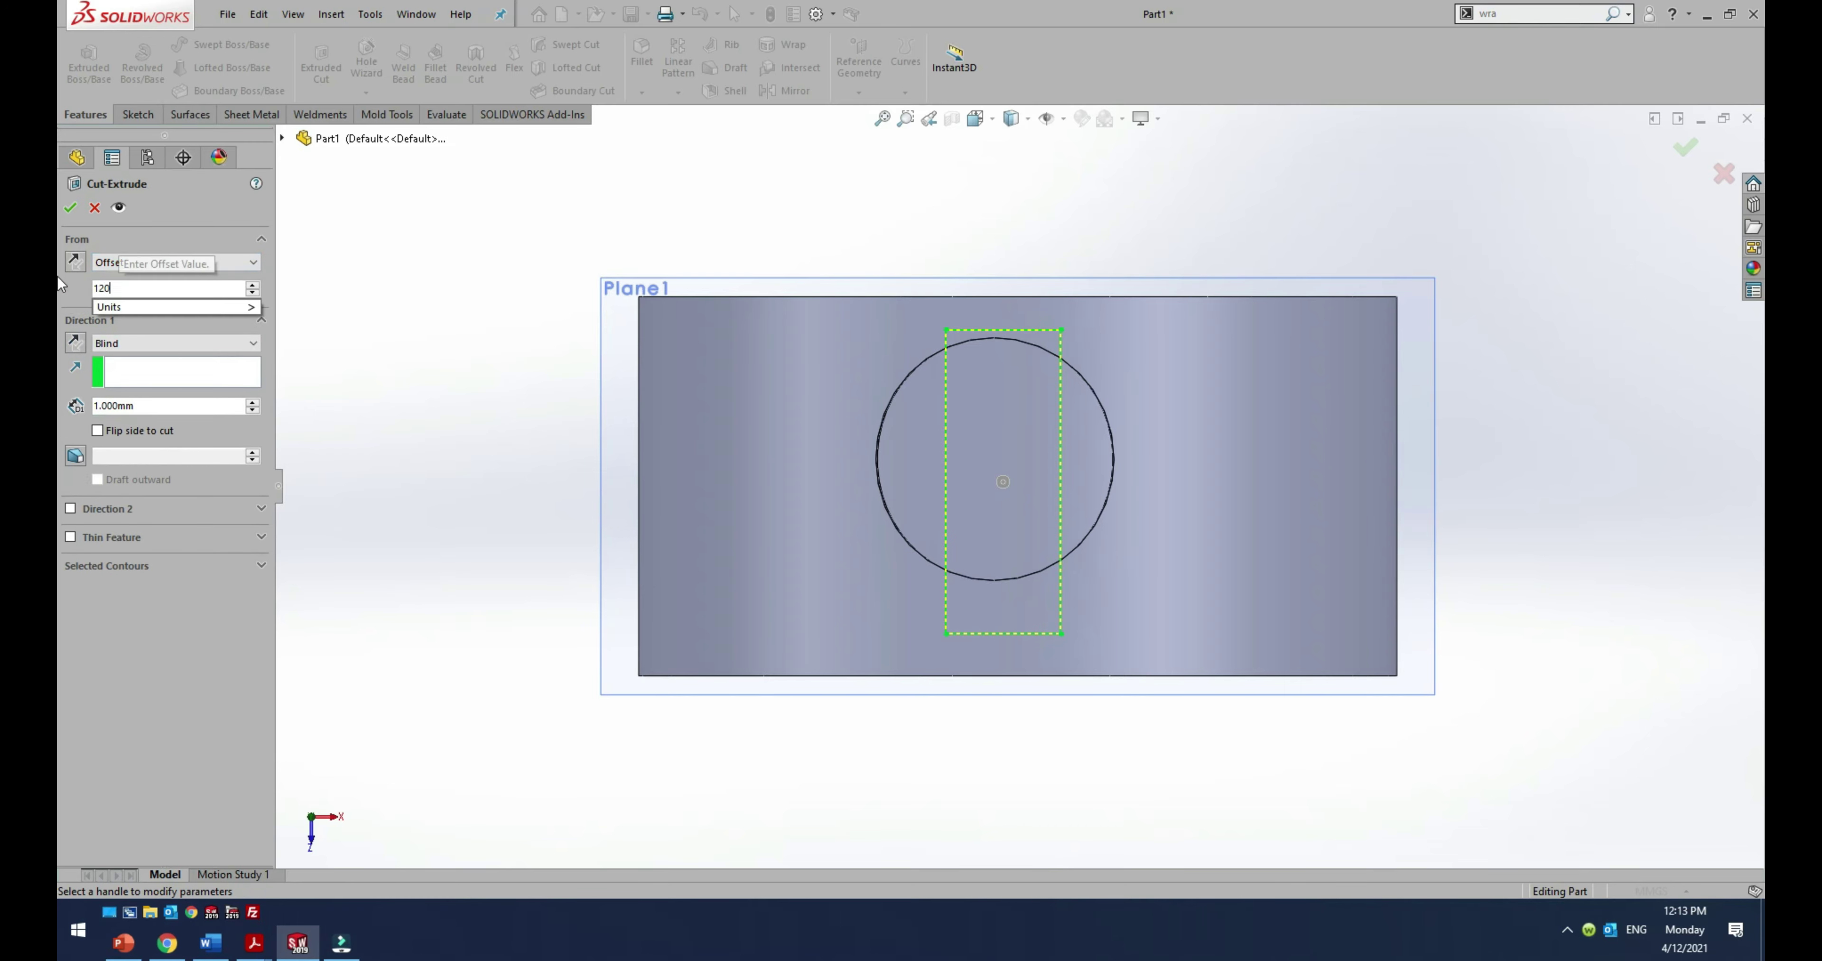
pyautogui.press('Return')
pyautogui.click(128, 344)
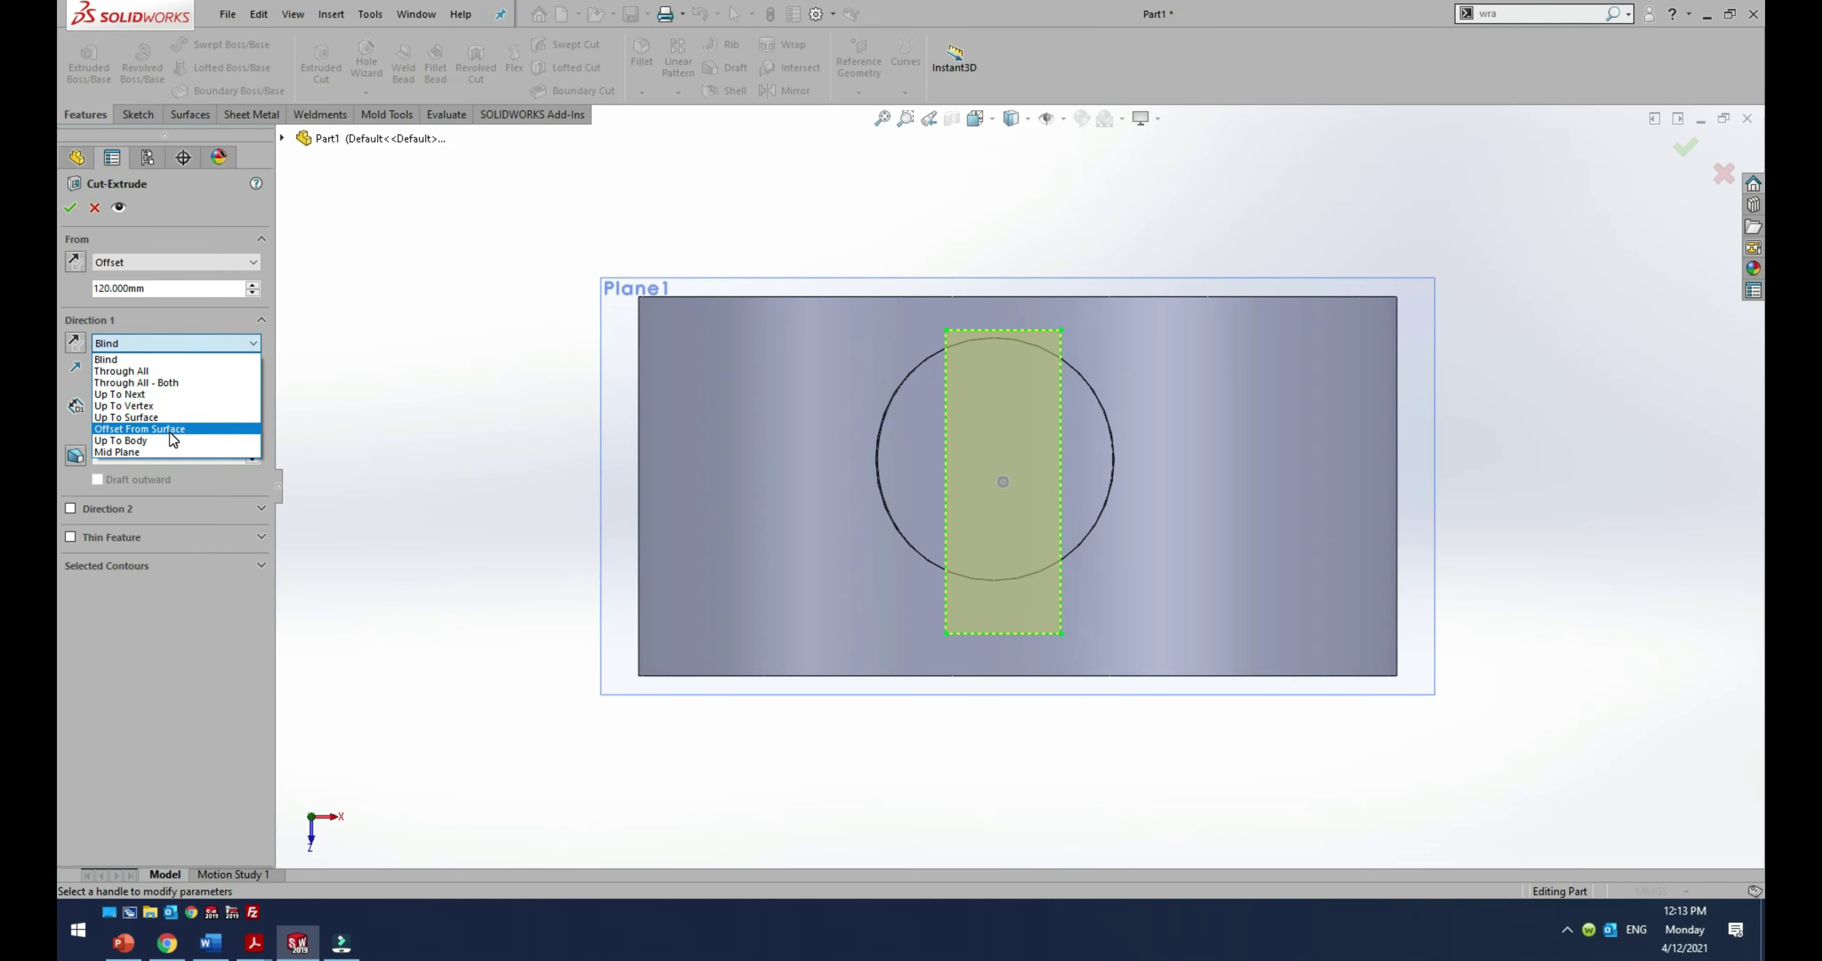
pyautogui.click(166, 429)
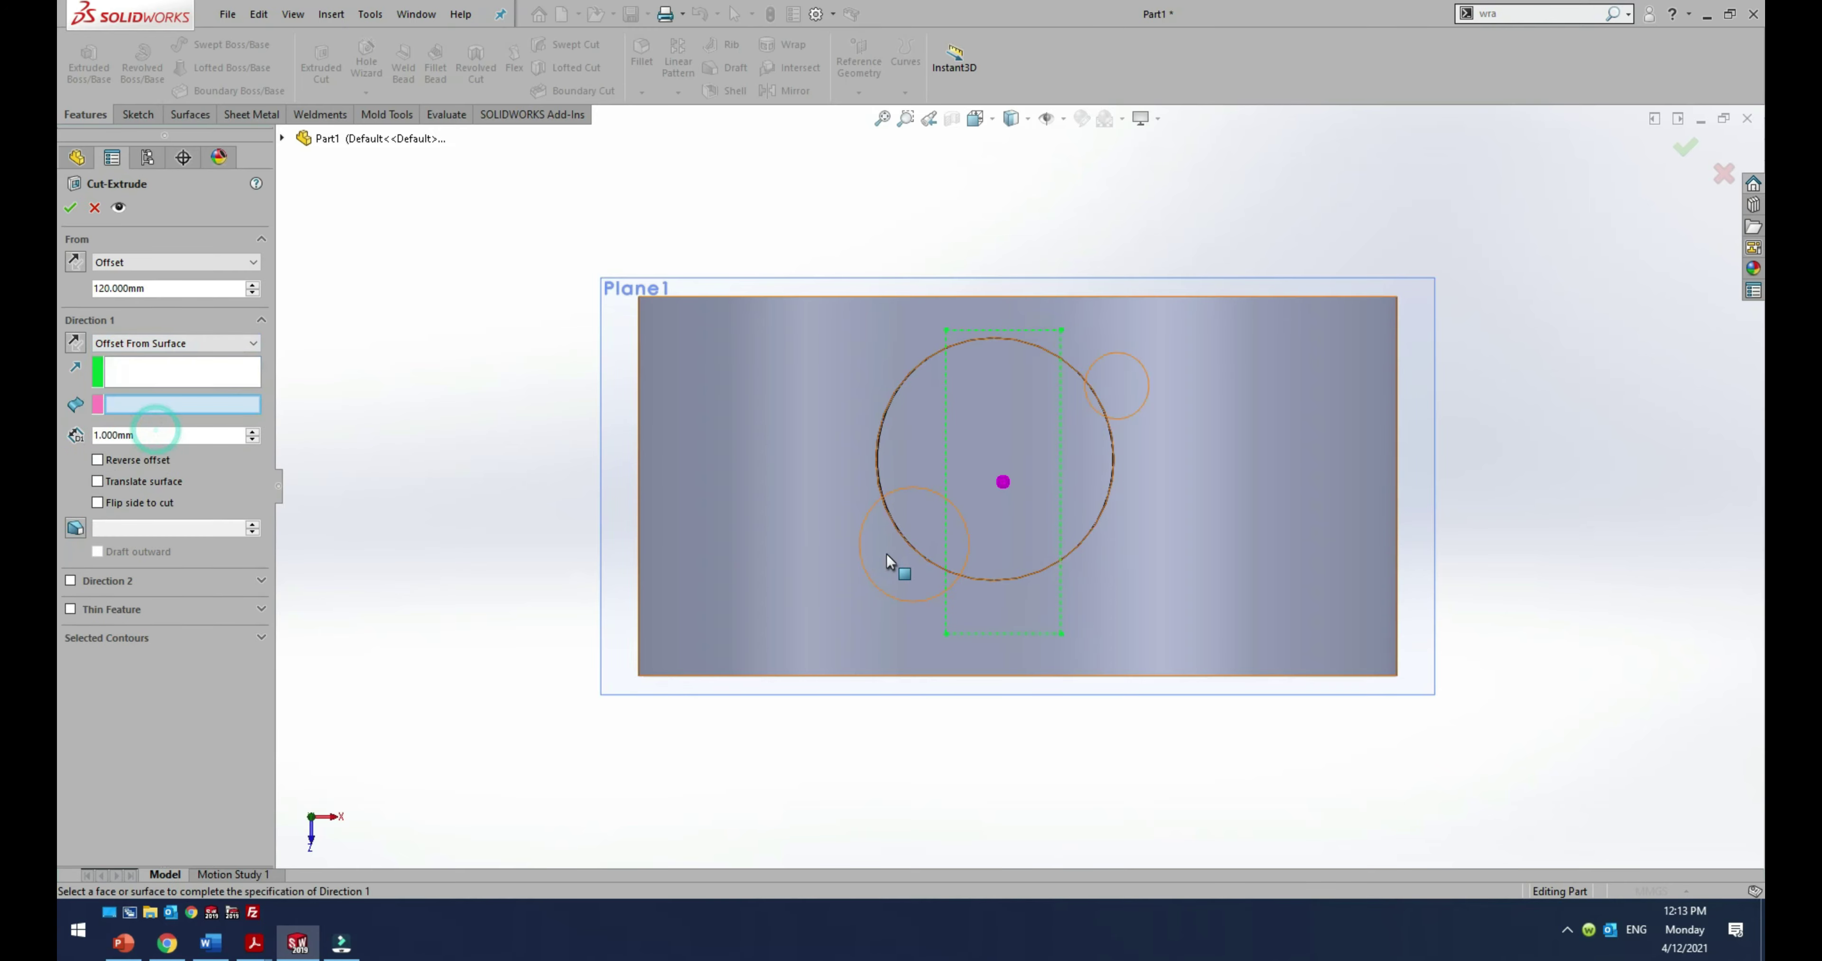
pyautogui.click(964, 673)
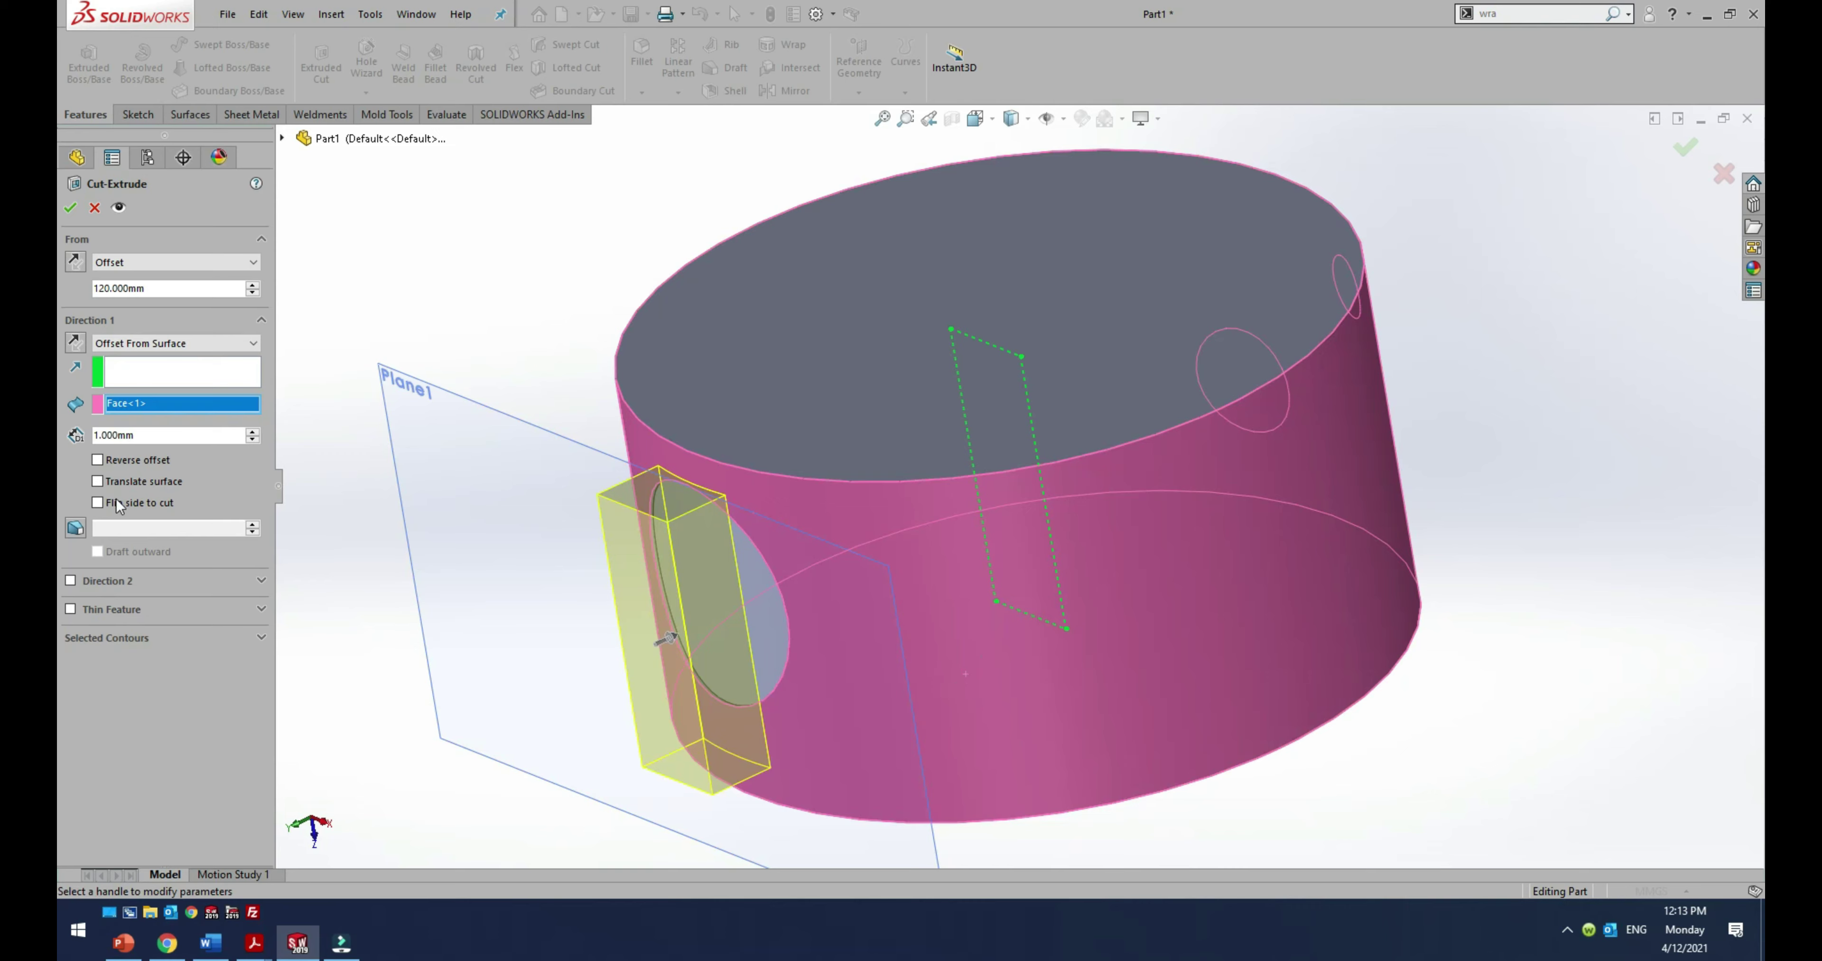
pyautogui.click(98, 461)
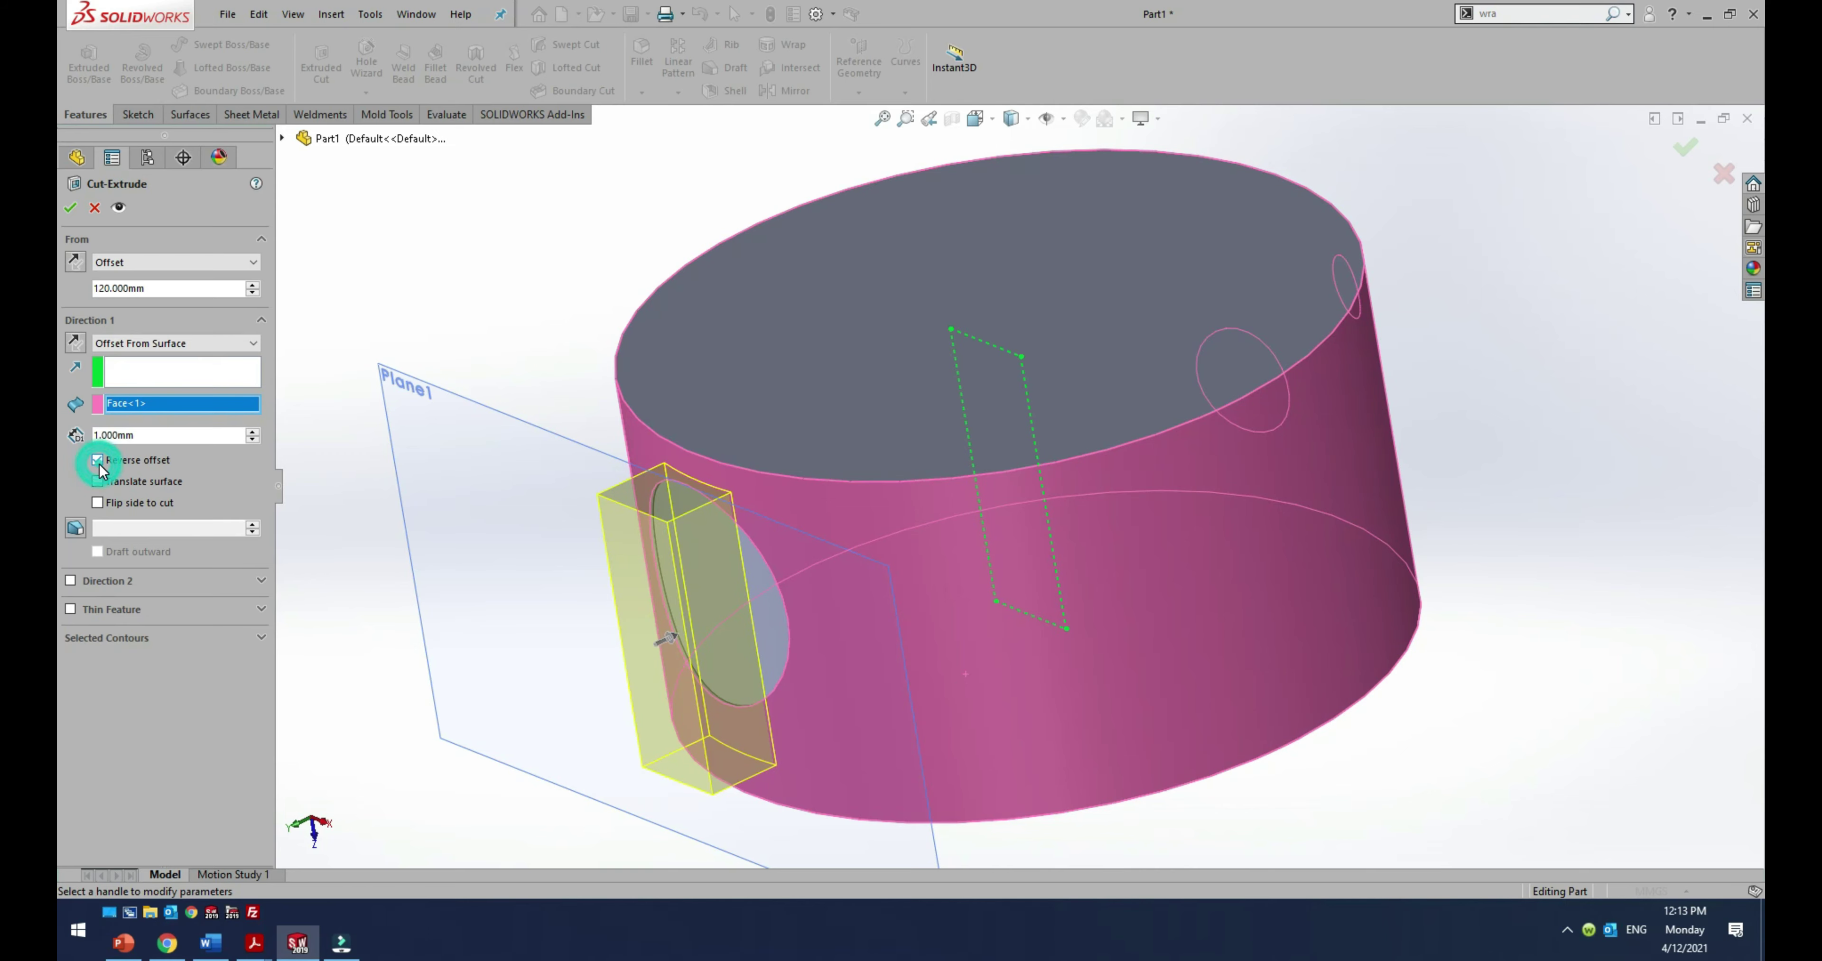
# Step: Create Cut-Extrude2, re-confirm Wrap1 at 0.5 depth, and roll back to just after Wrap1
pyautogui.click(71, 208)
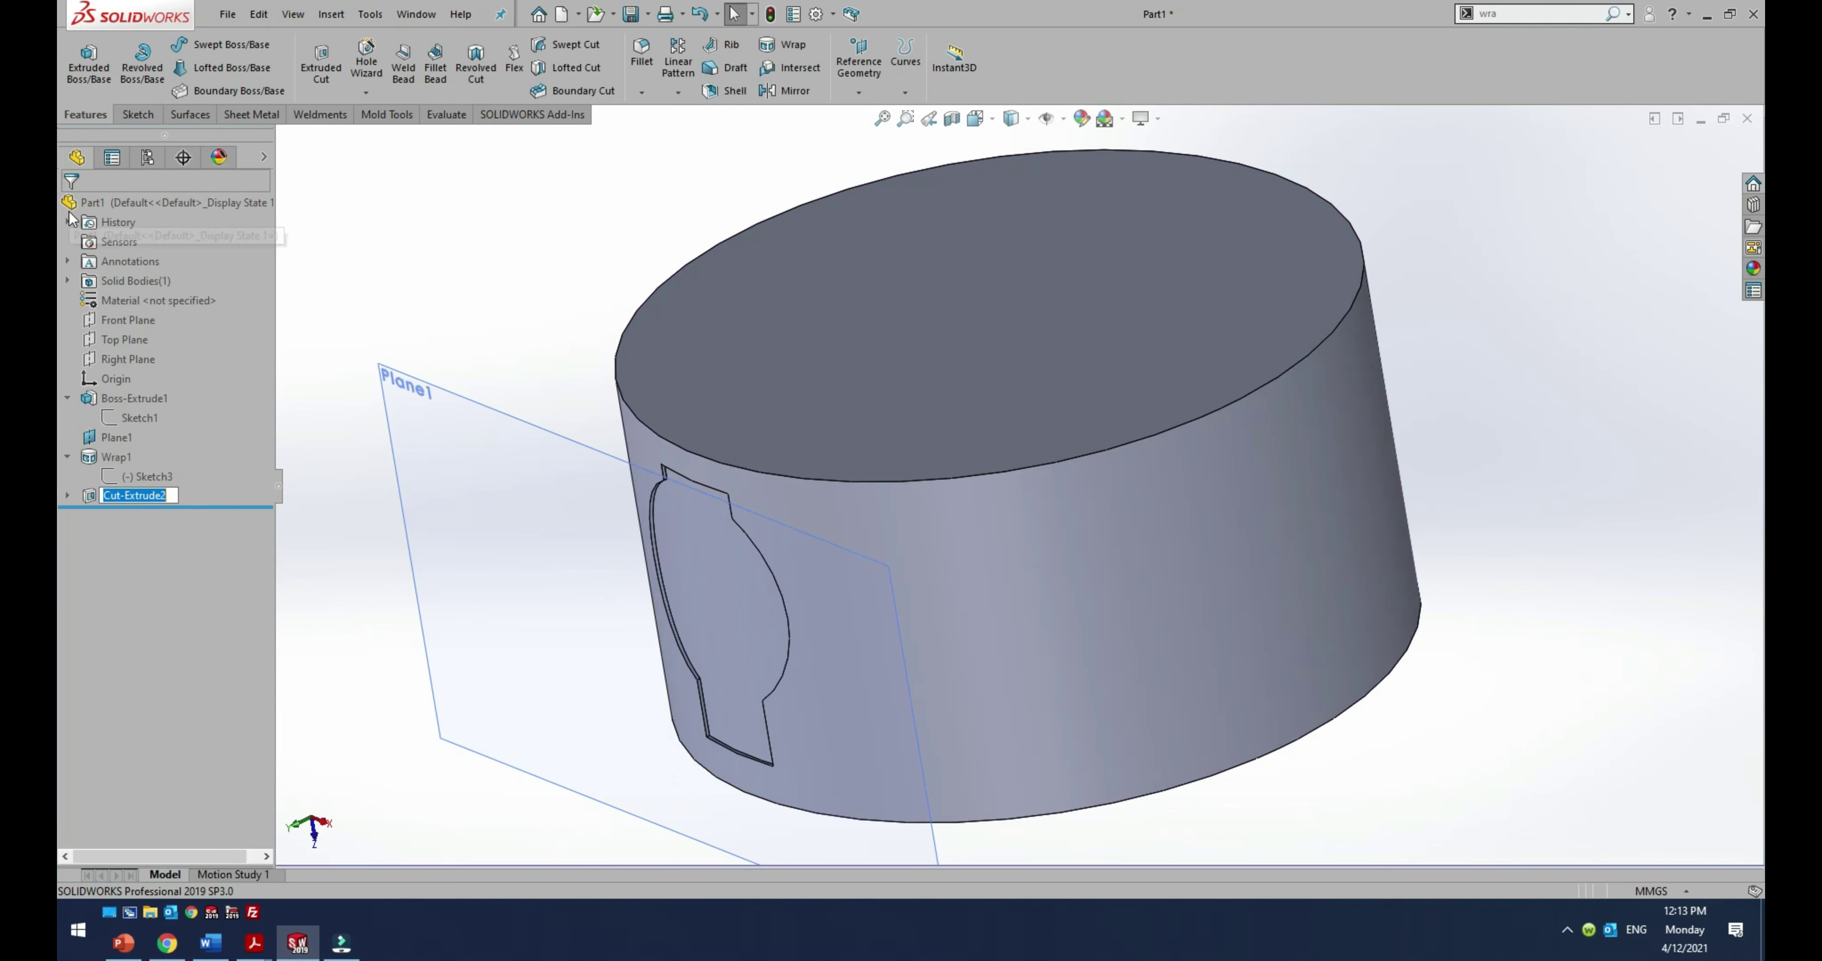
pyautogui.moveTo(813, 795); pyautogui.dragTo(886, 629, button='middle')
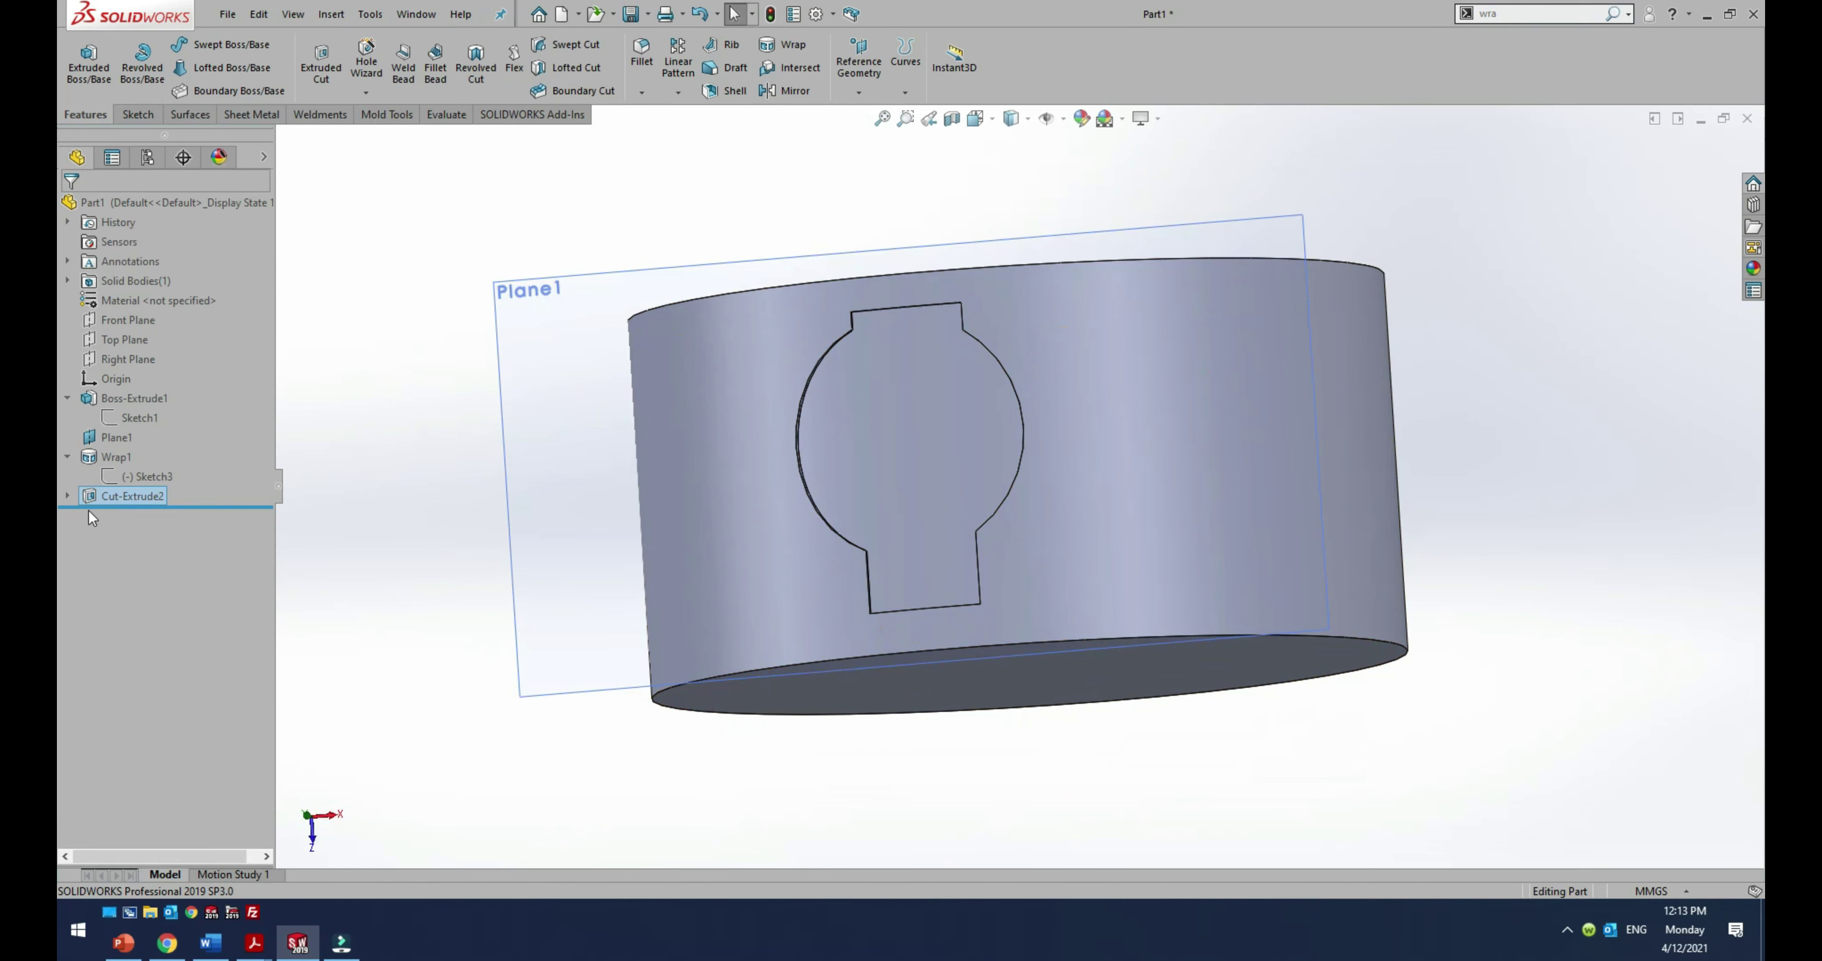
pyautogui.moveTo(132, 495)
pyautogui.click(116, 457)
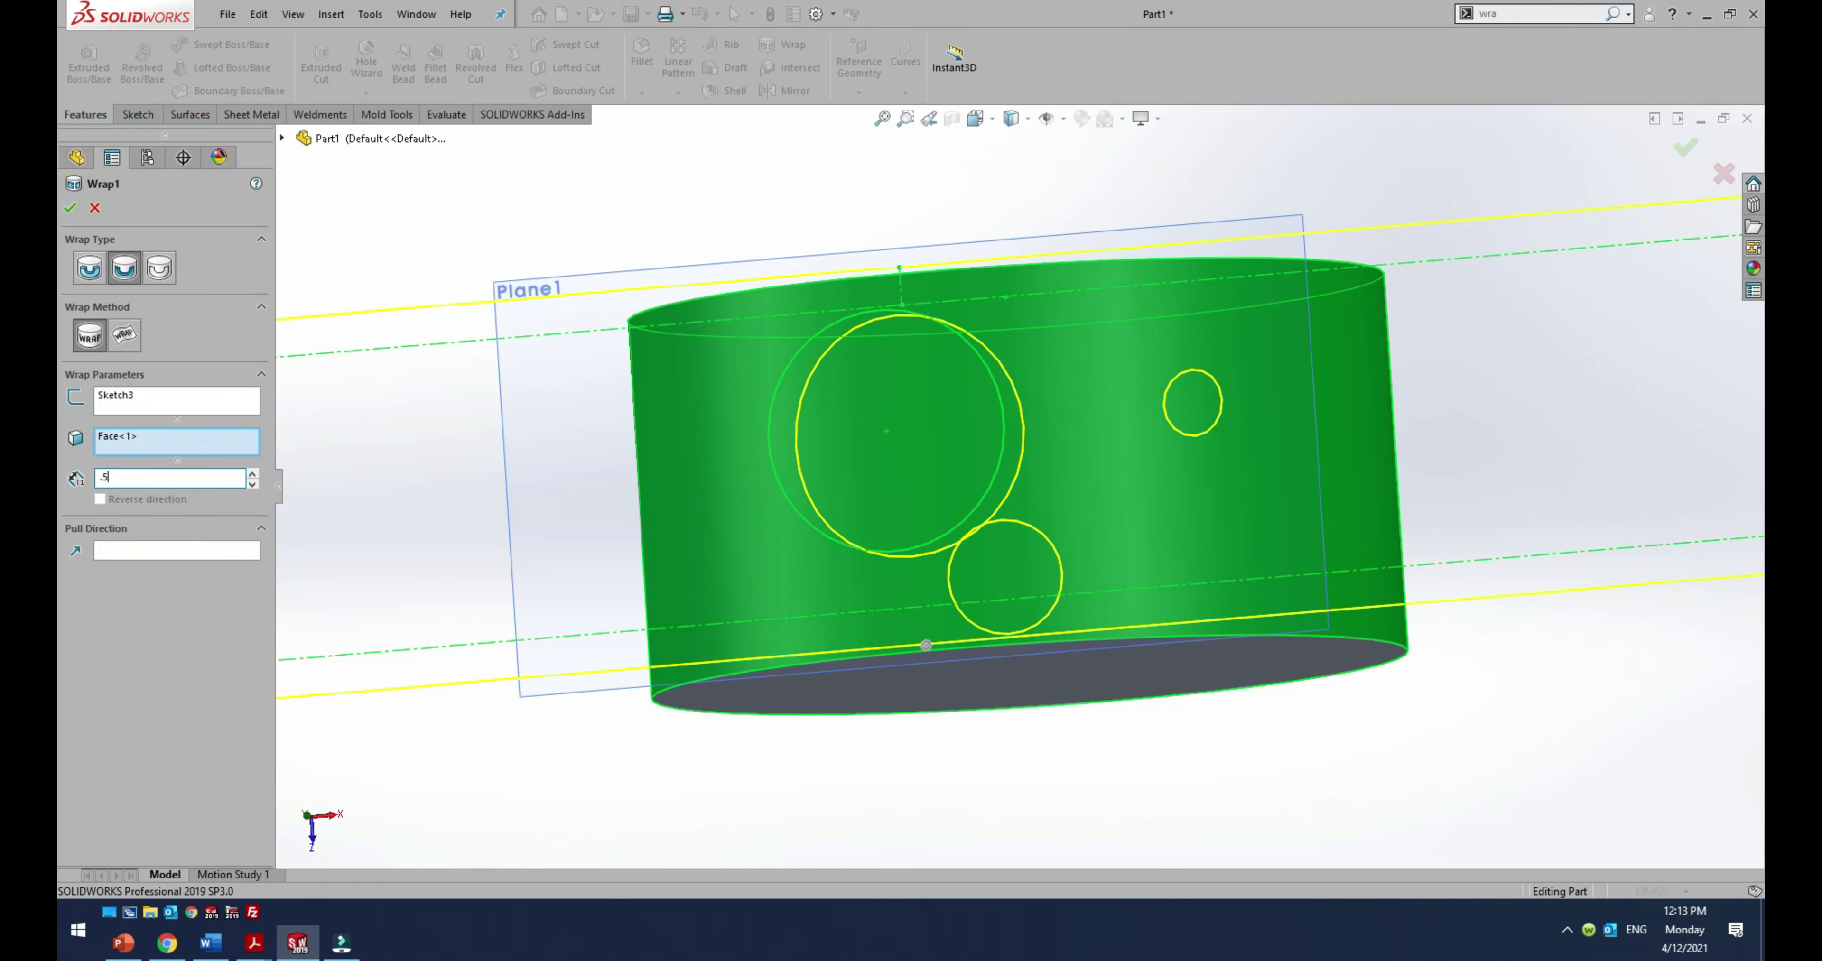
pyautogui.click(71, 207)
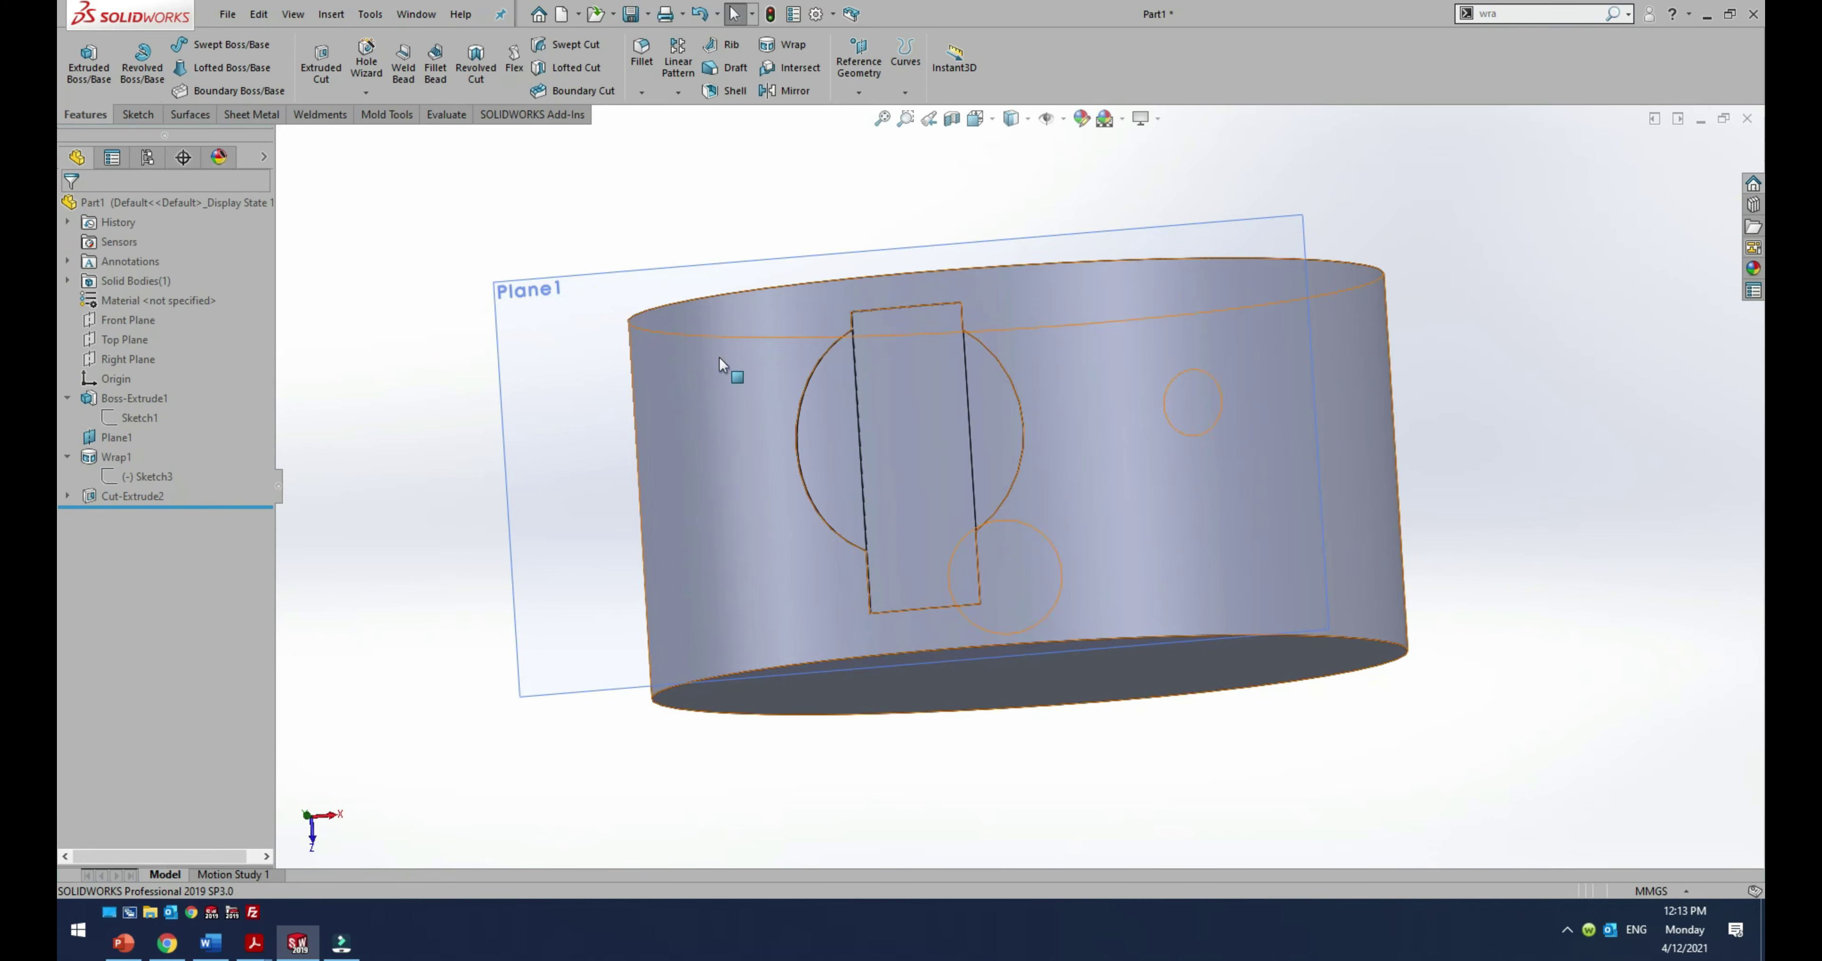
pyautogui.moveTo(1037, 389); pyautogui.dragTo(914, 492, button='middle')
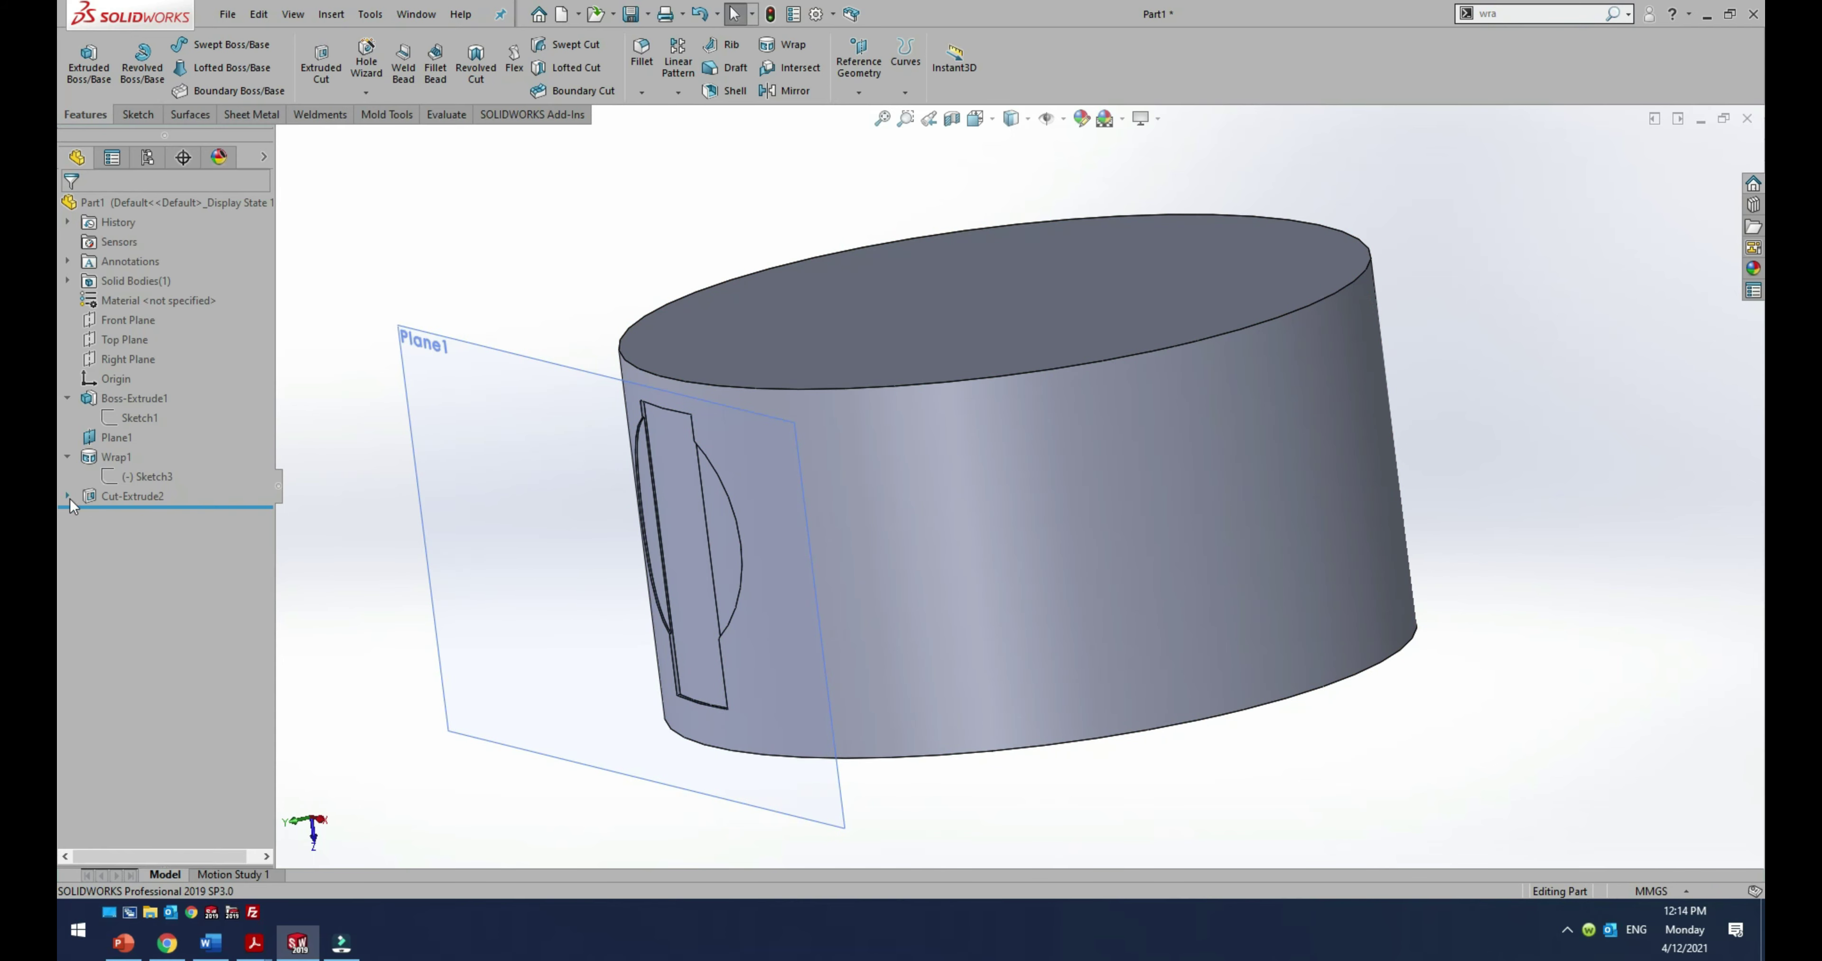
pyautogui.moveTo(70, 499); pyautogui.dragTo(110, 495)
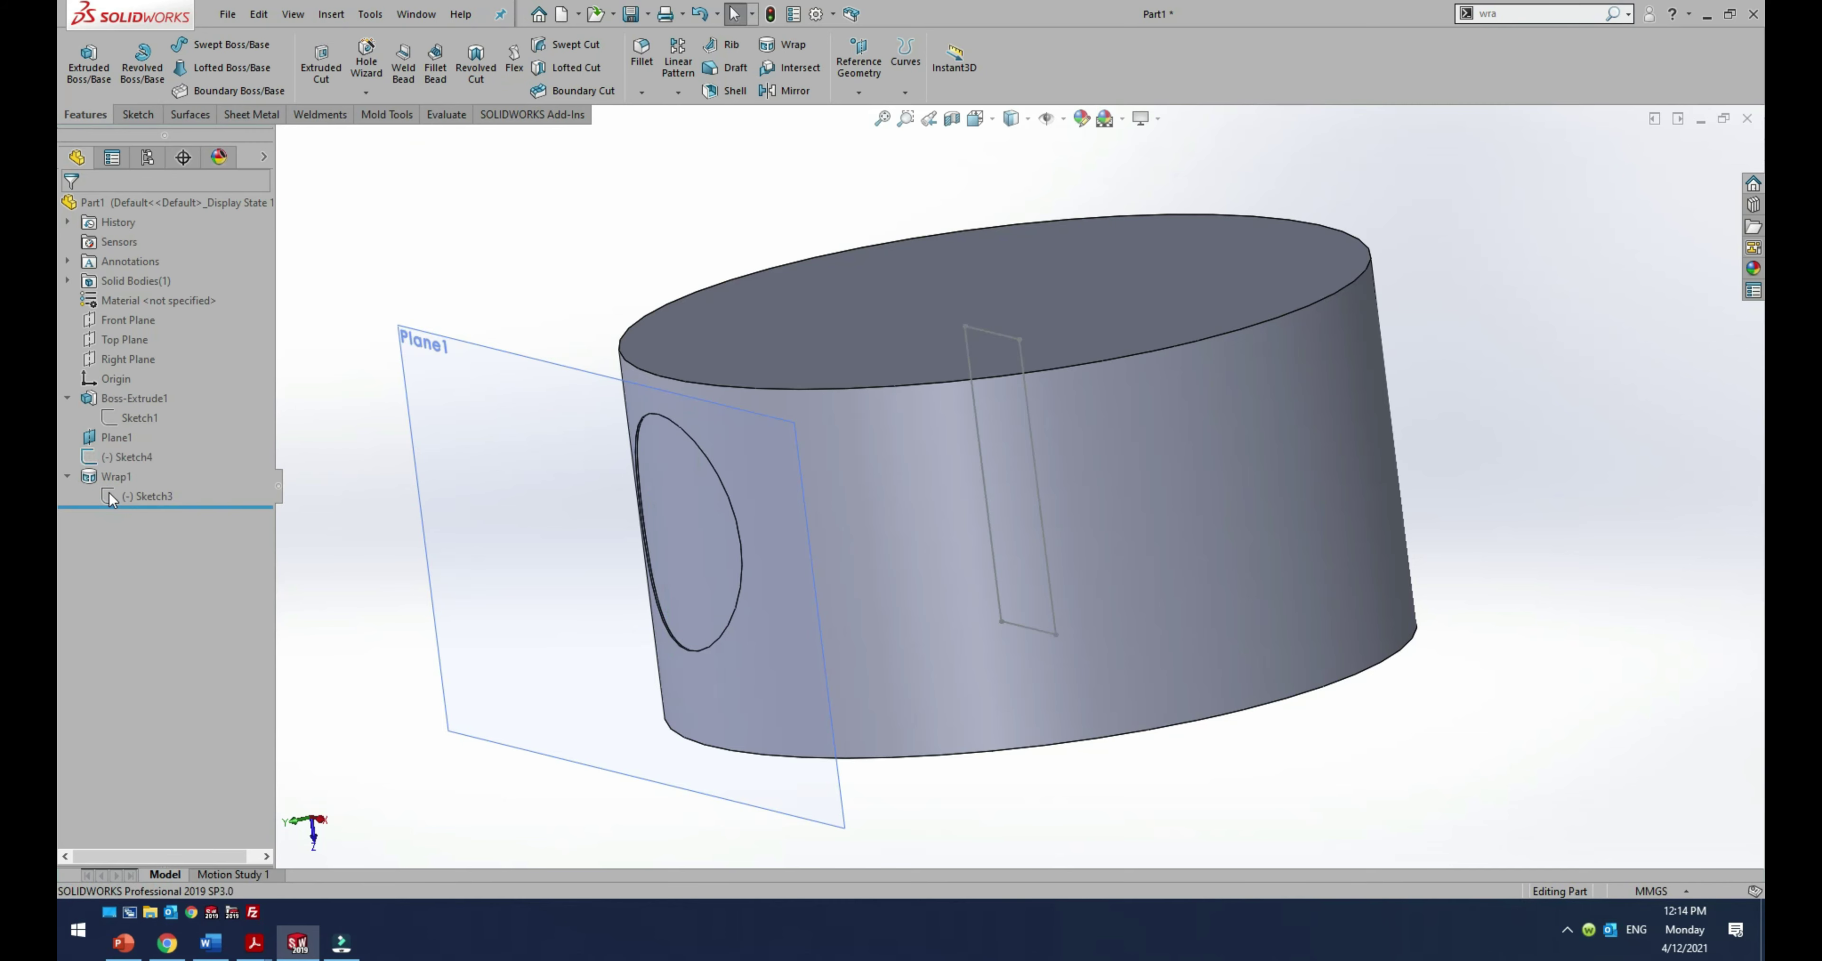
pyautogui.click(113, 457)
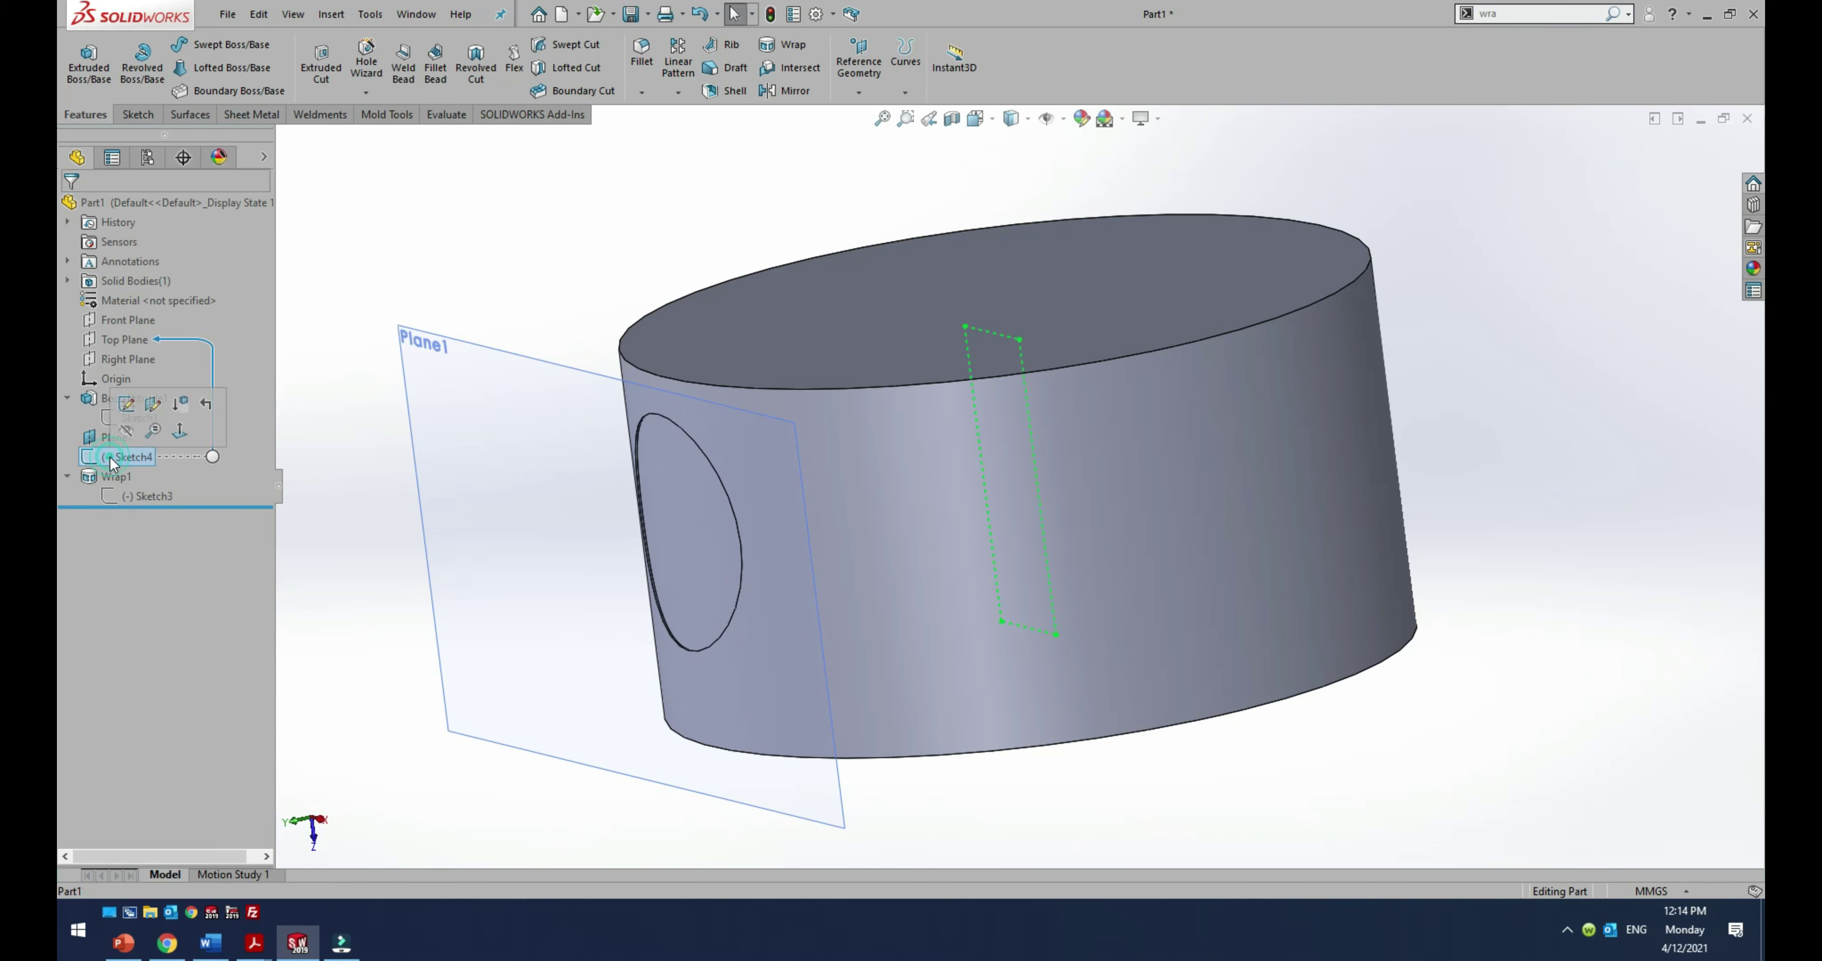
pyautogui.press('Delete')
pyautogui.click(149, 476)
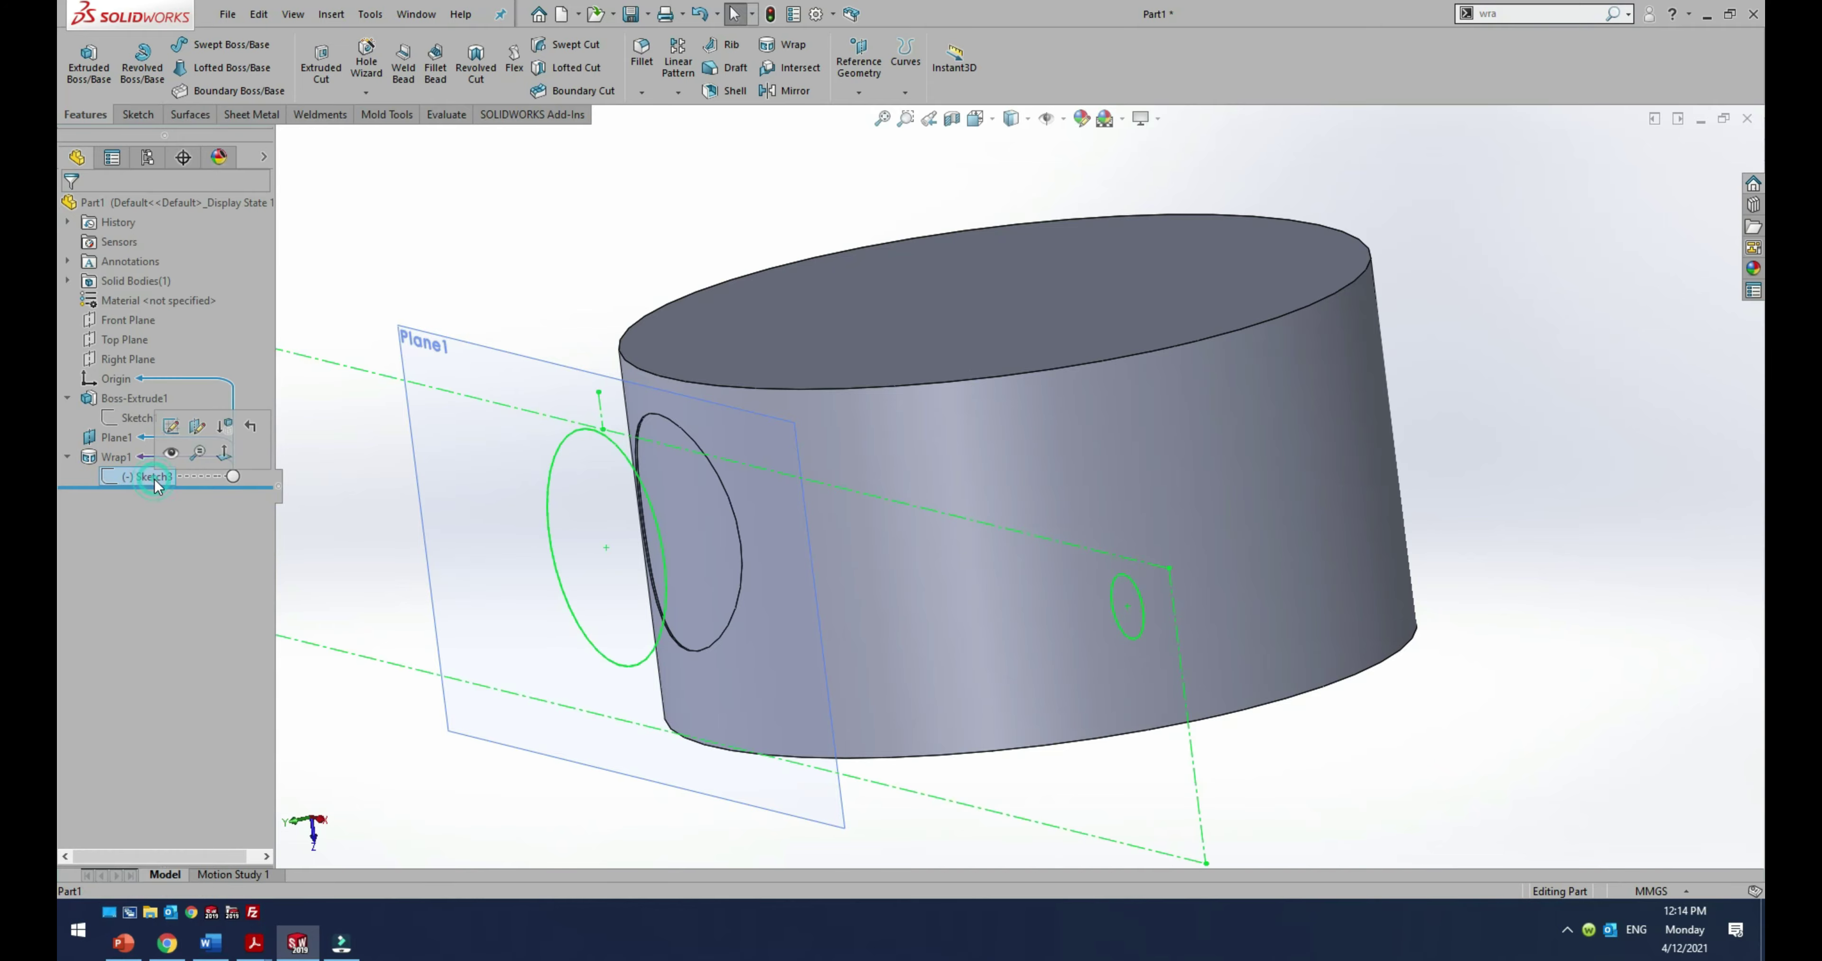
pyautogui.click(168, 427)
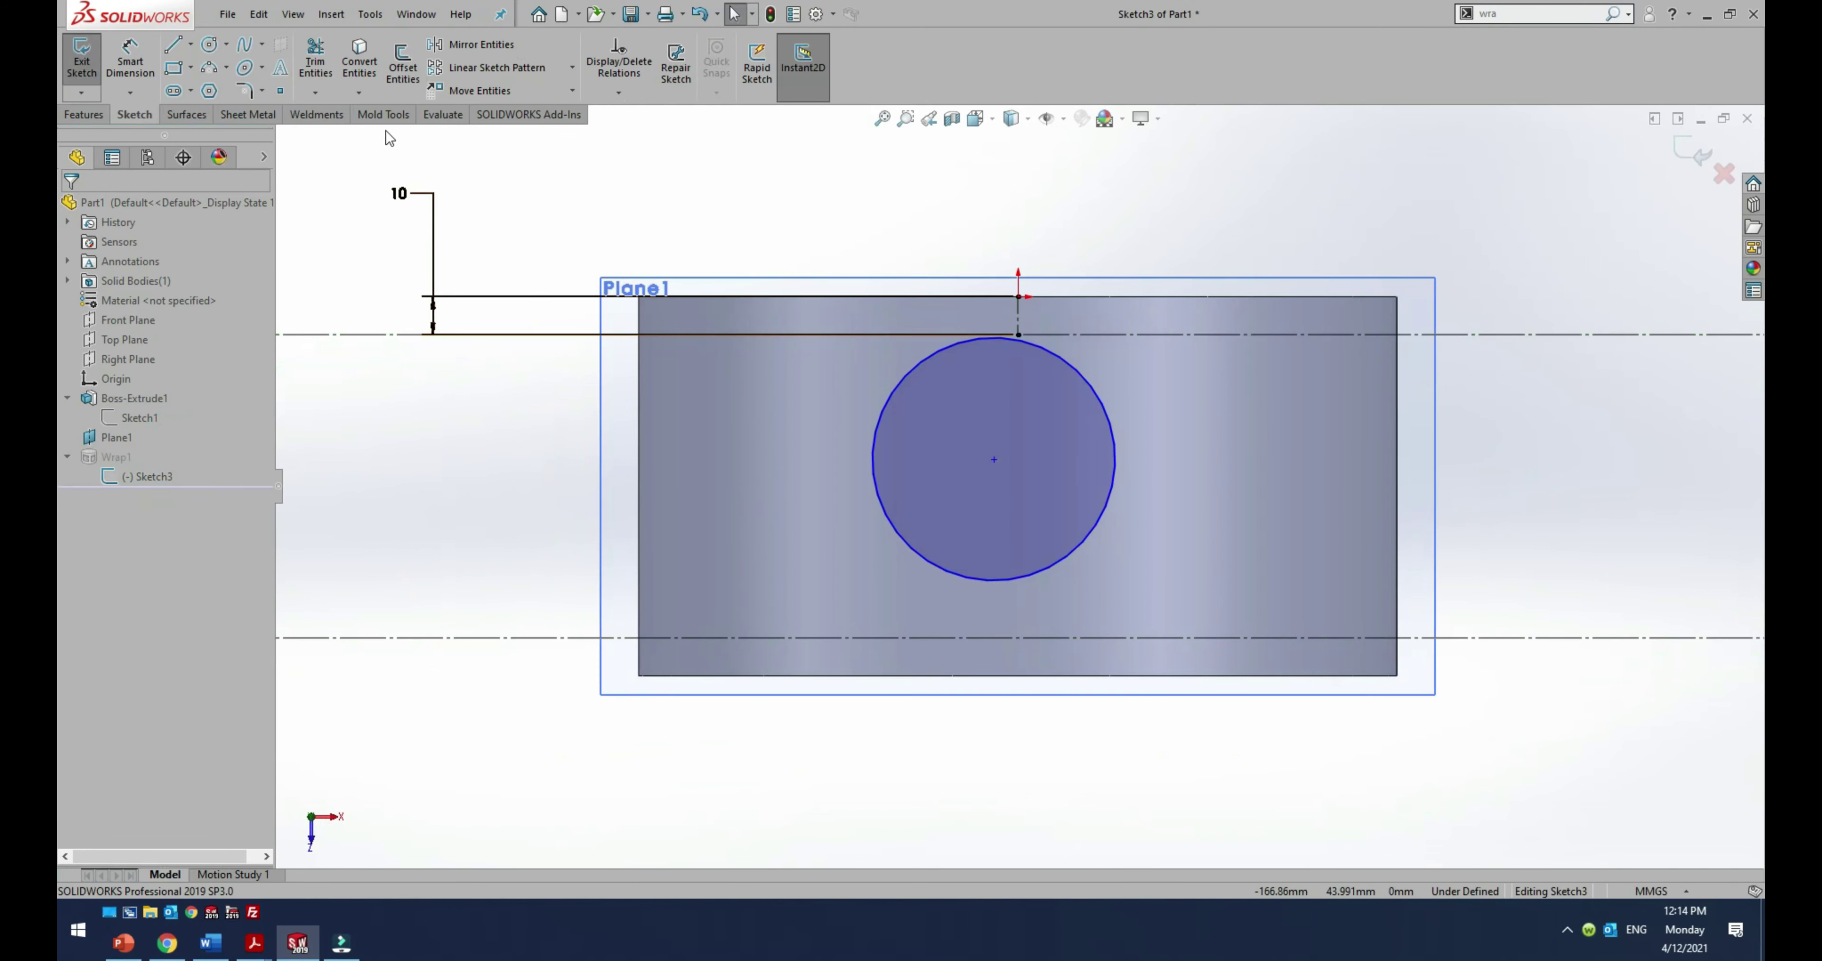
pyautogui.click(210, 44)
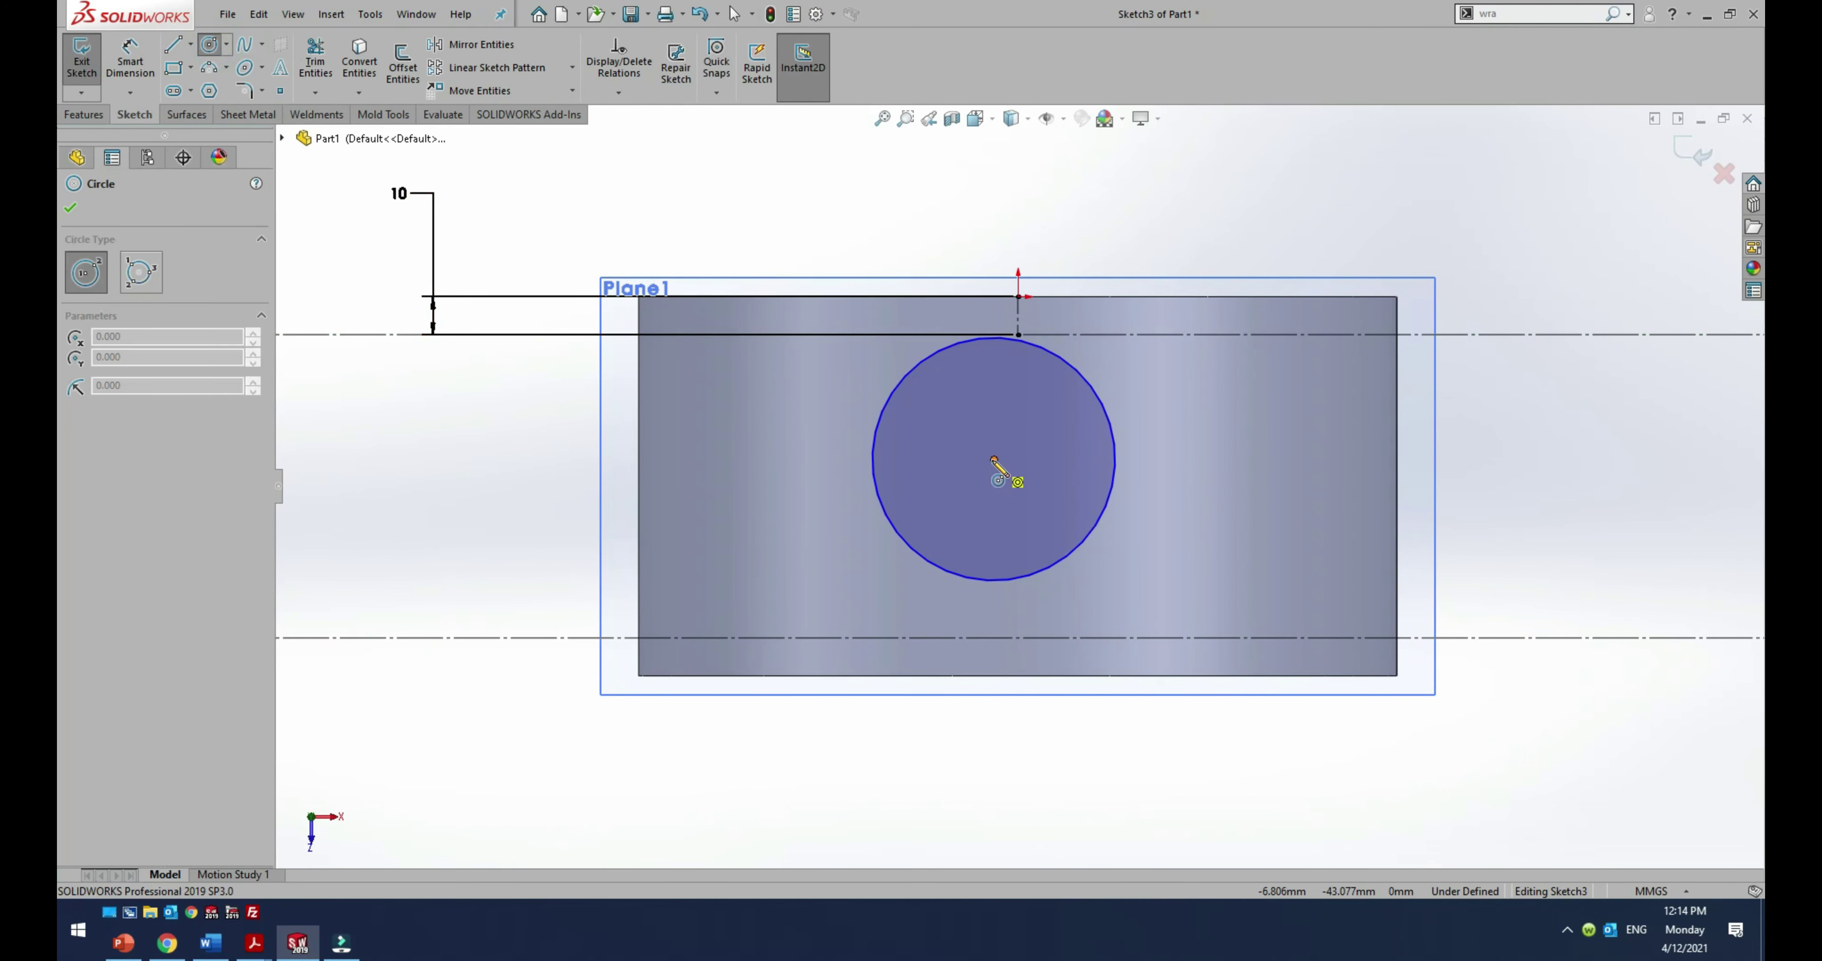
pyautogui.moveTo(994, 459); pyautogui.dragTo(915, 520)
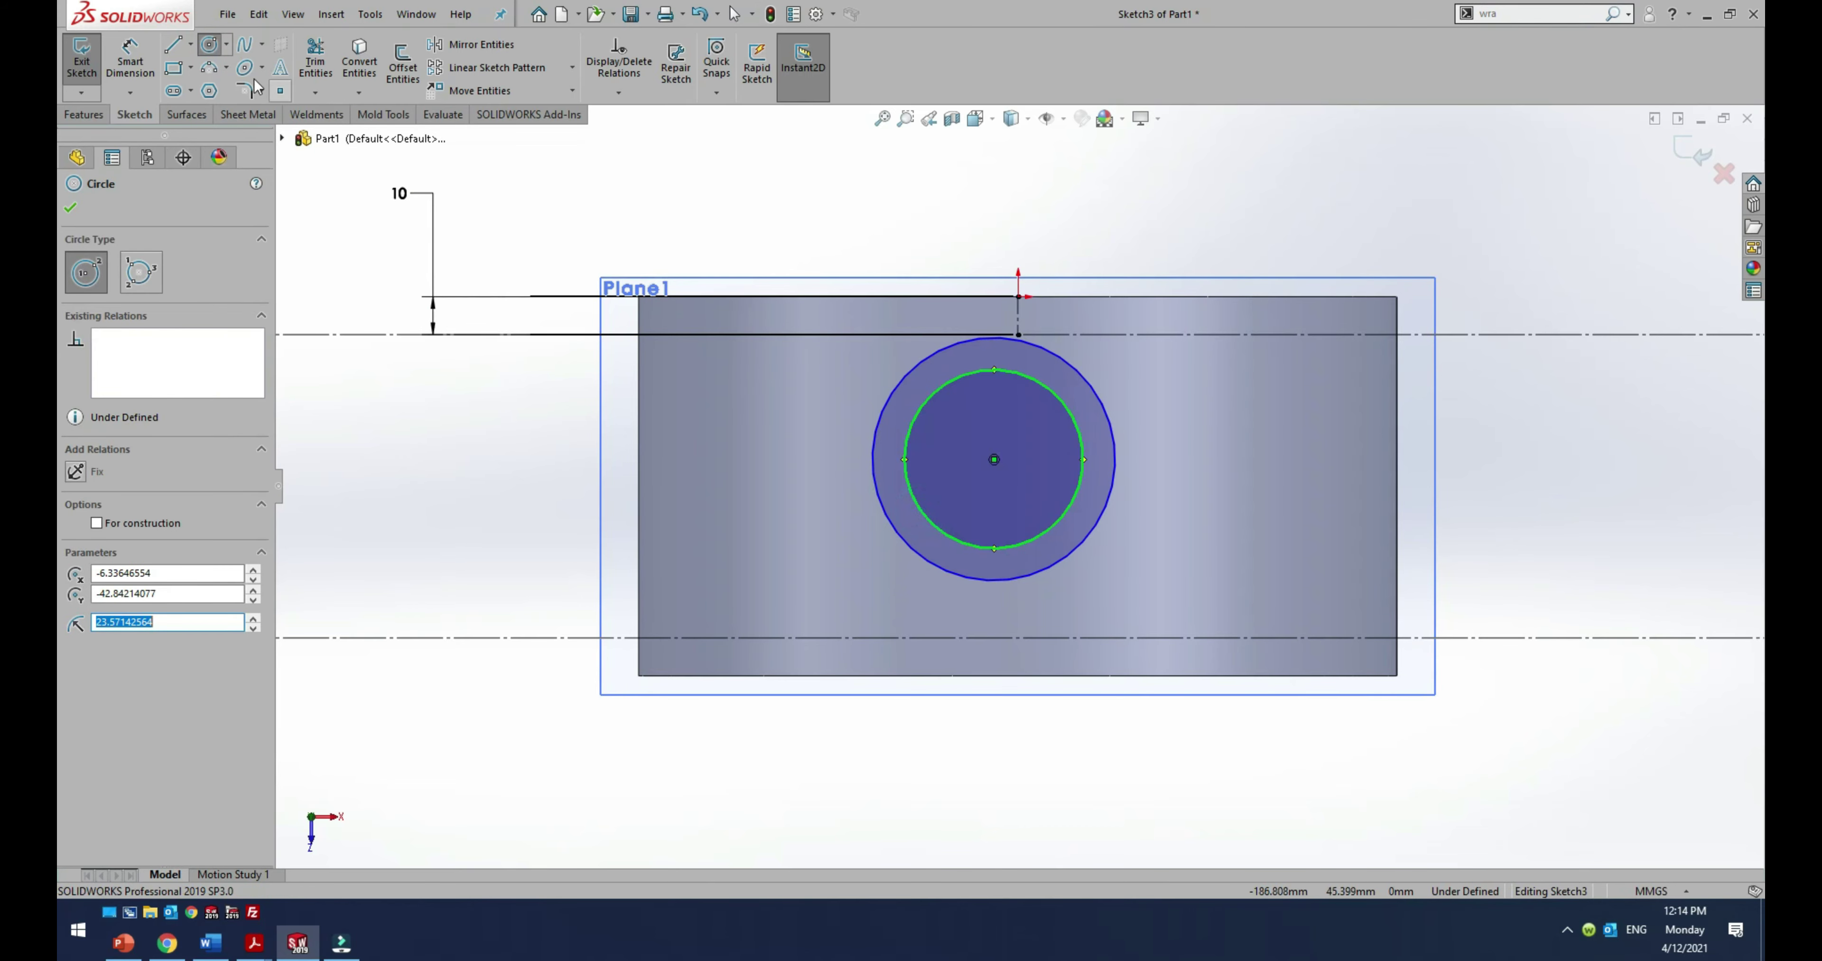
pyautogui.moveTo(994, 459); pyautogui.dragTo(954, 498)
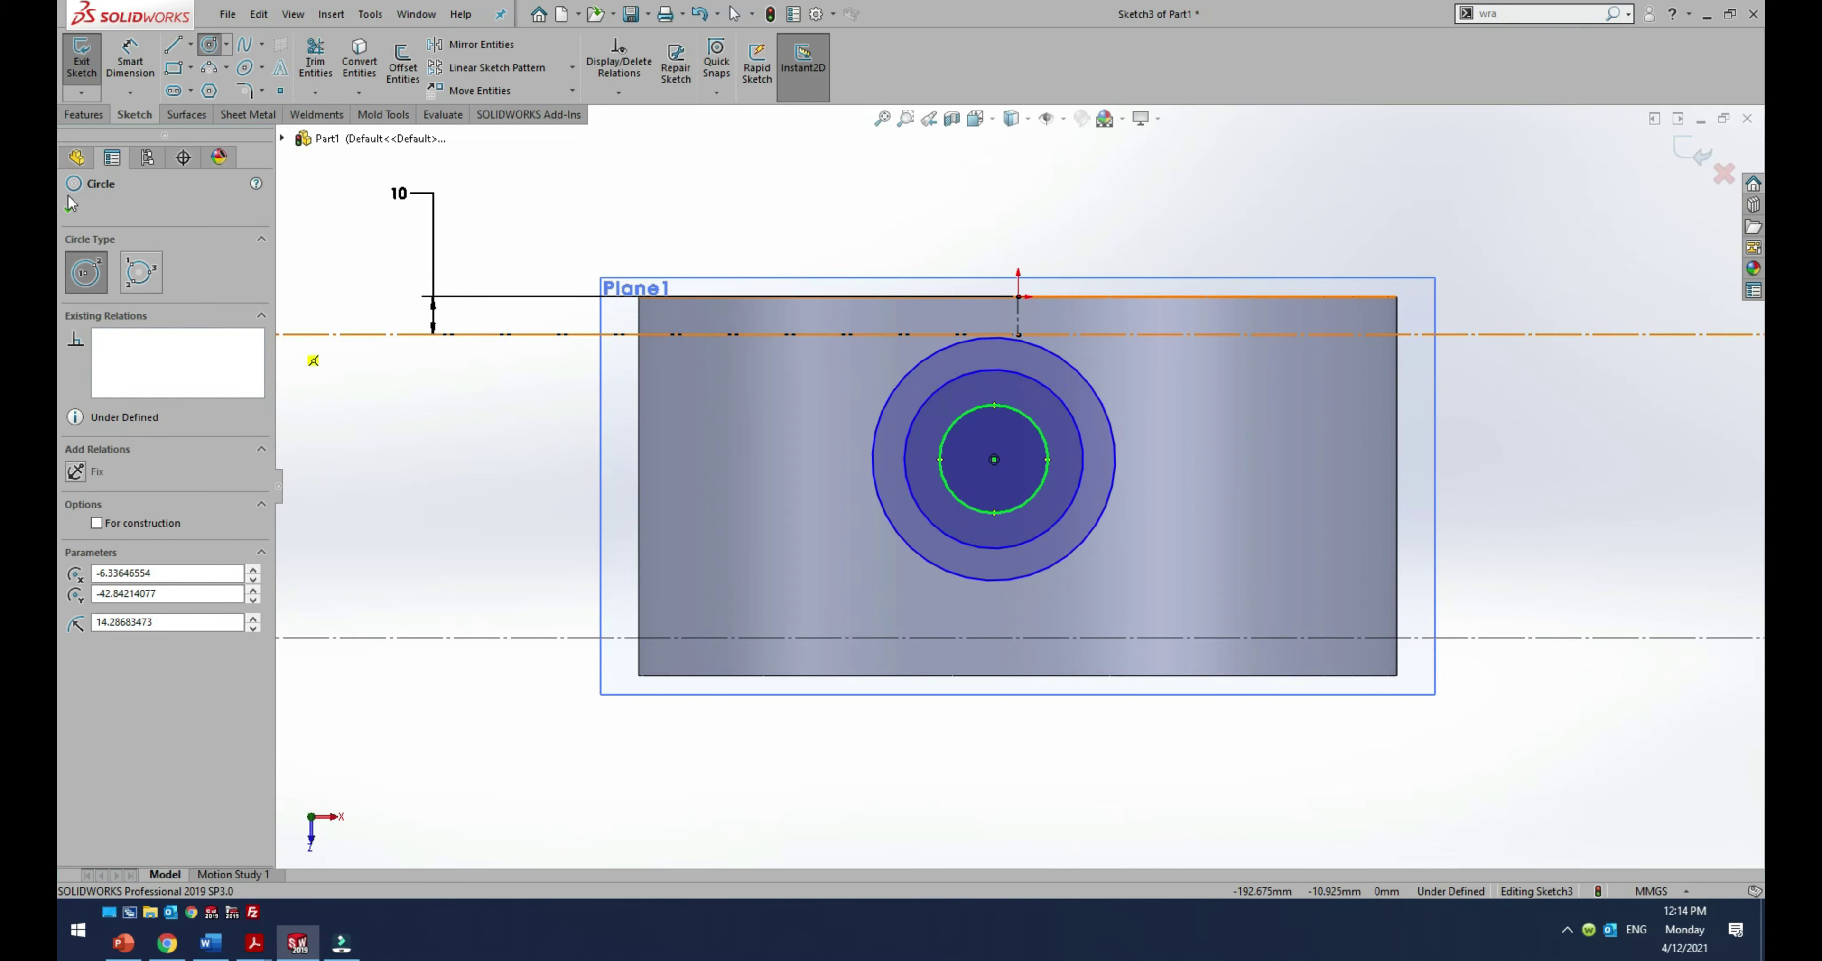
pyautogui.click(71, 204)
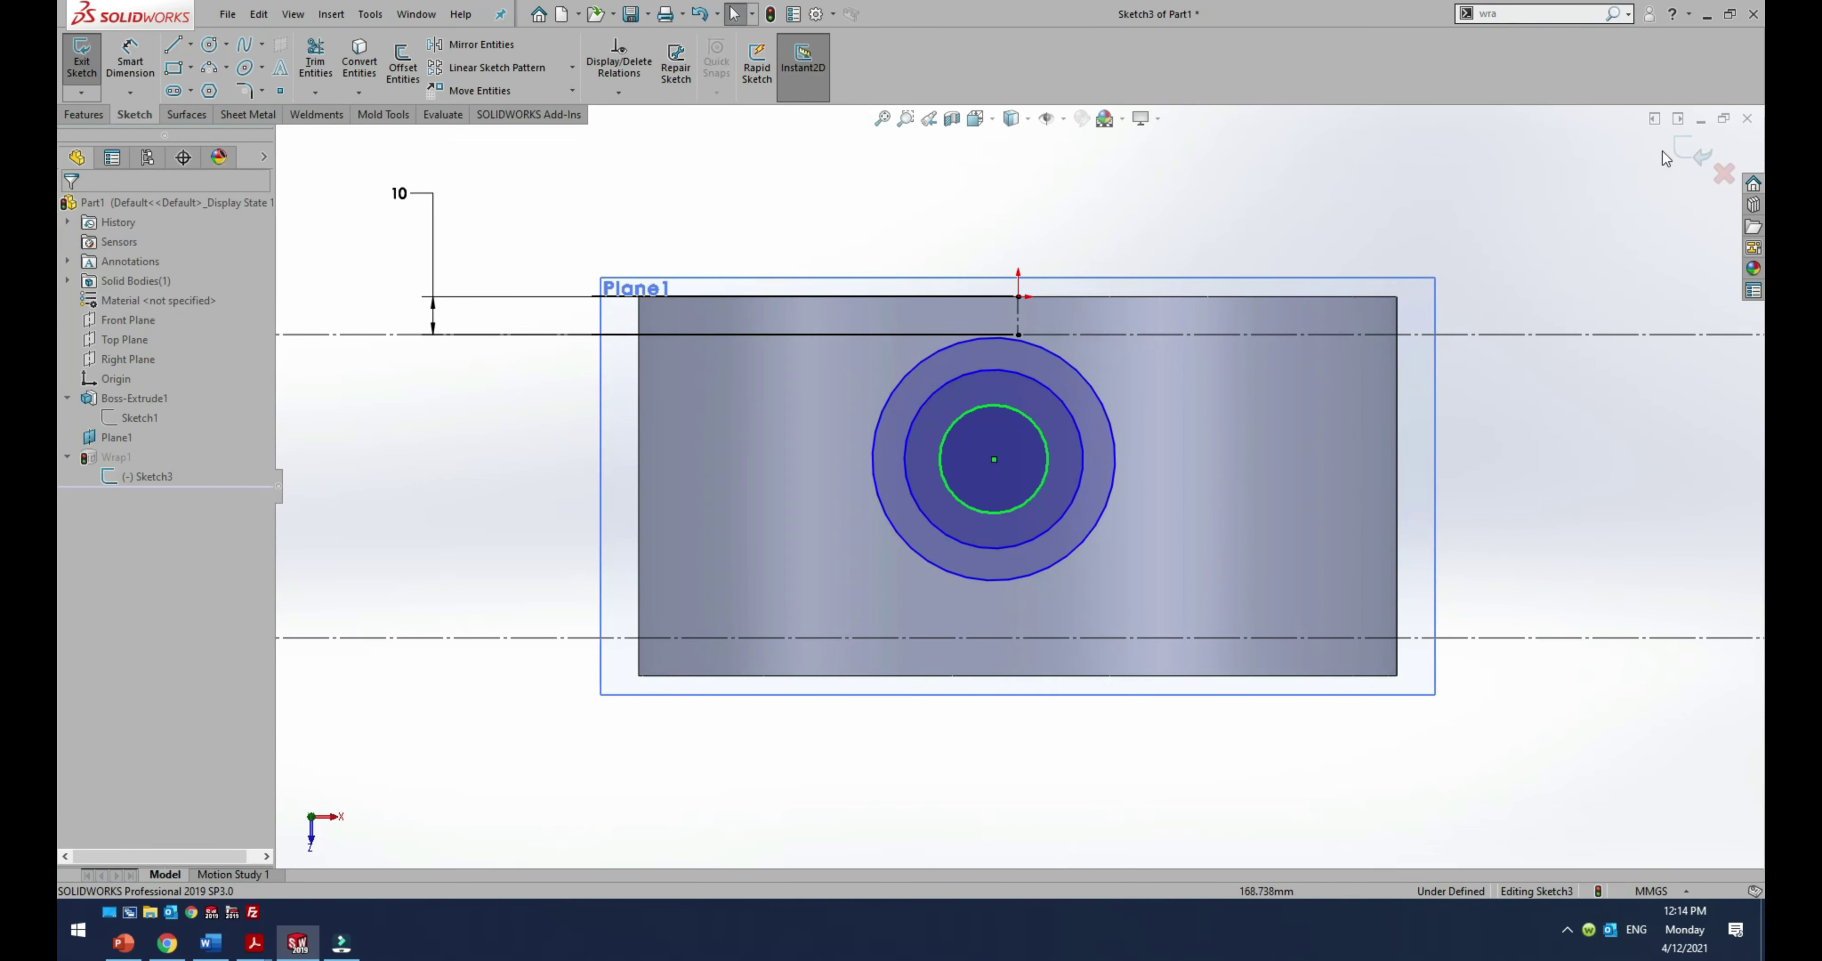
pyautogui.click(1687, 151)
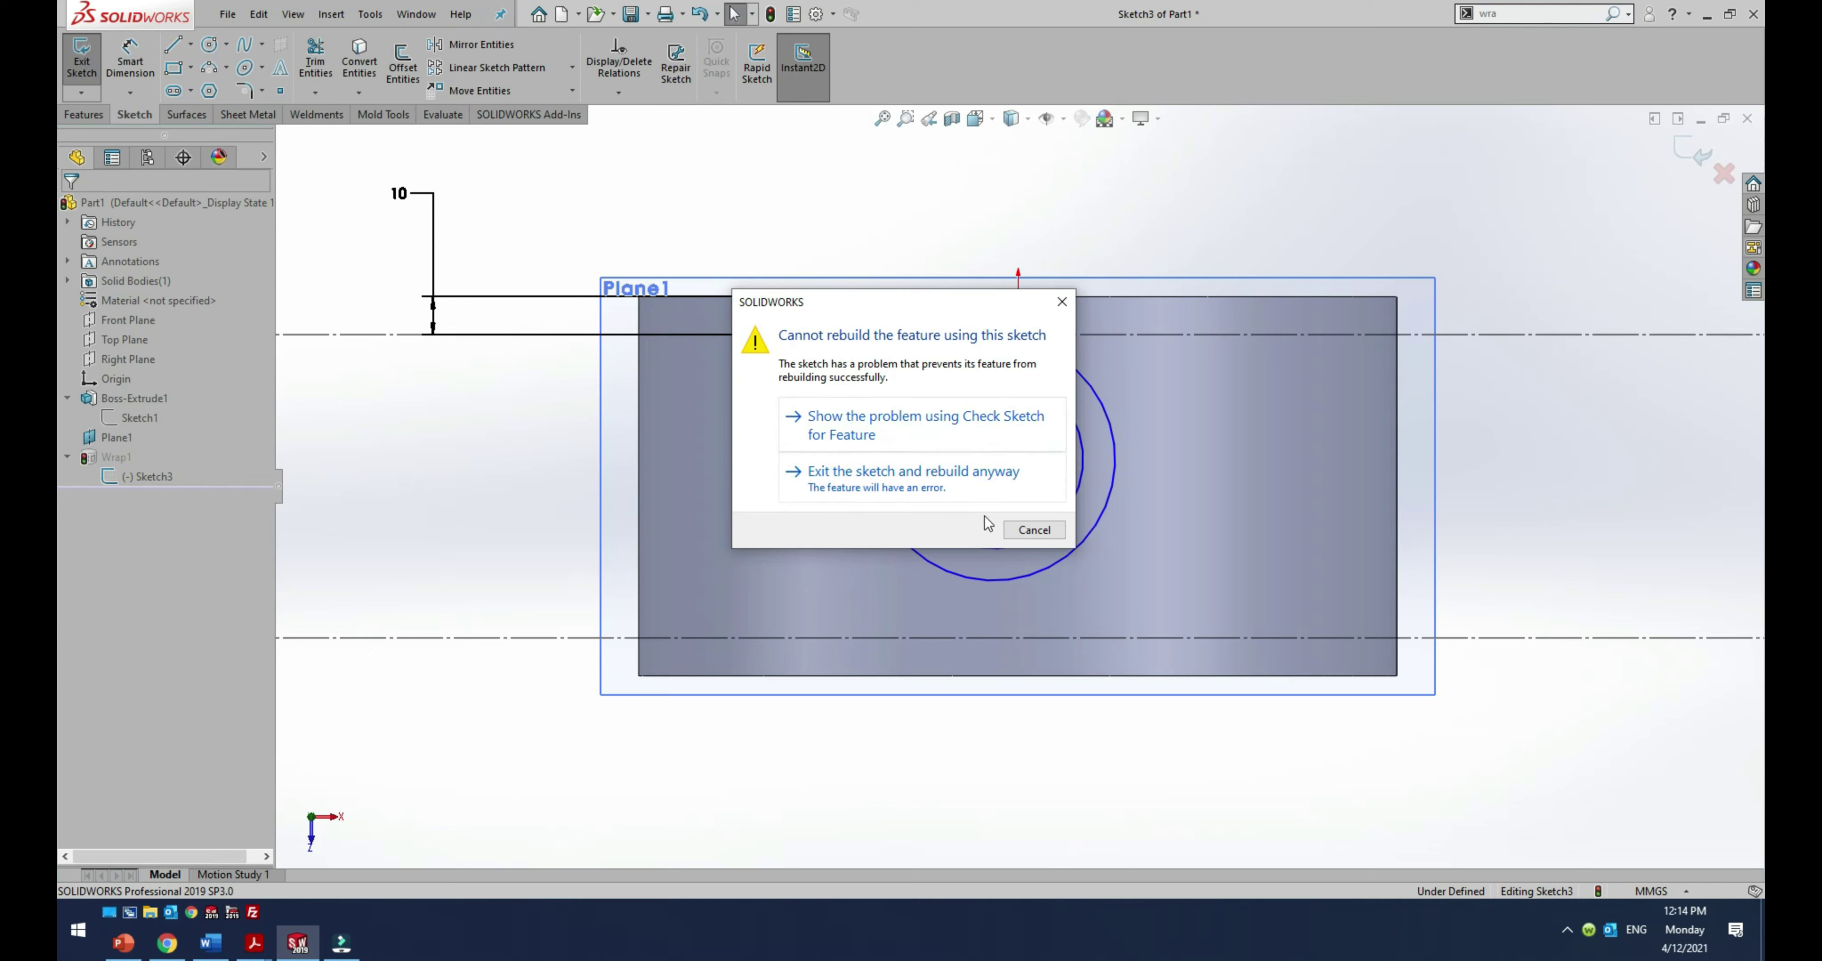
pyautogui.click(1034, 531)
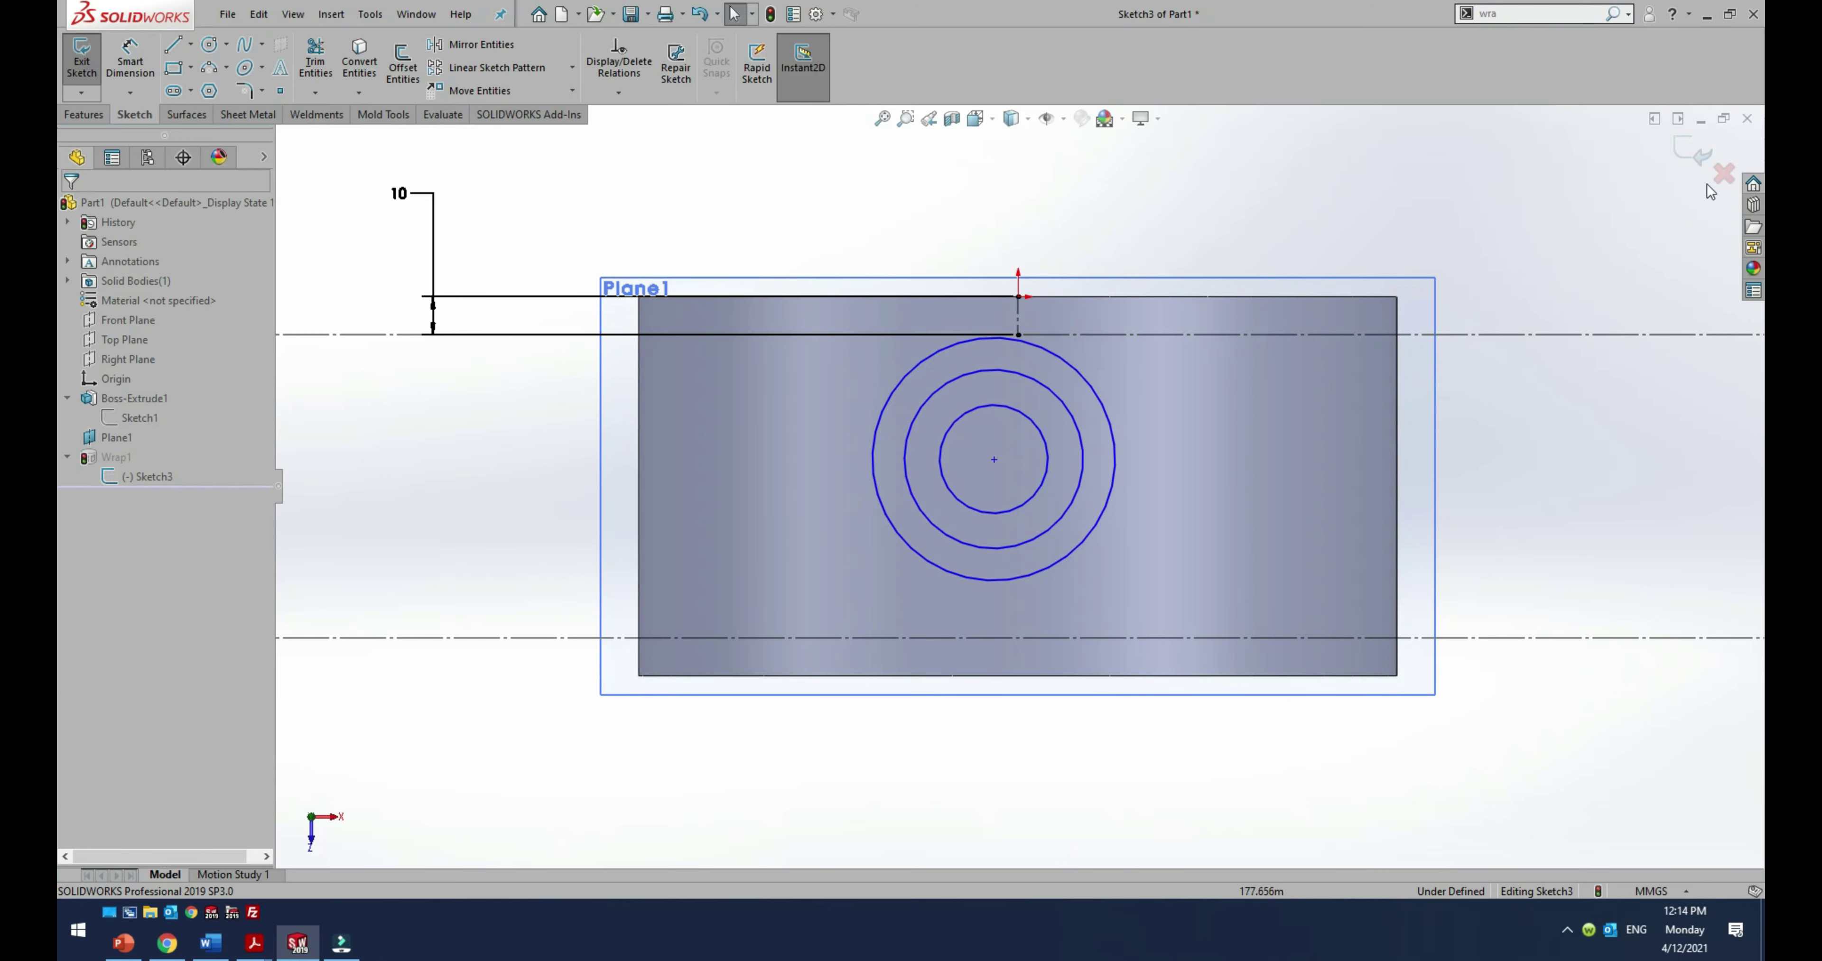
pyautogui.click(1722, 174)
pyautogui.press('Return')
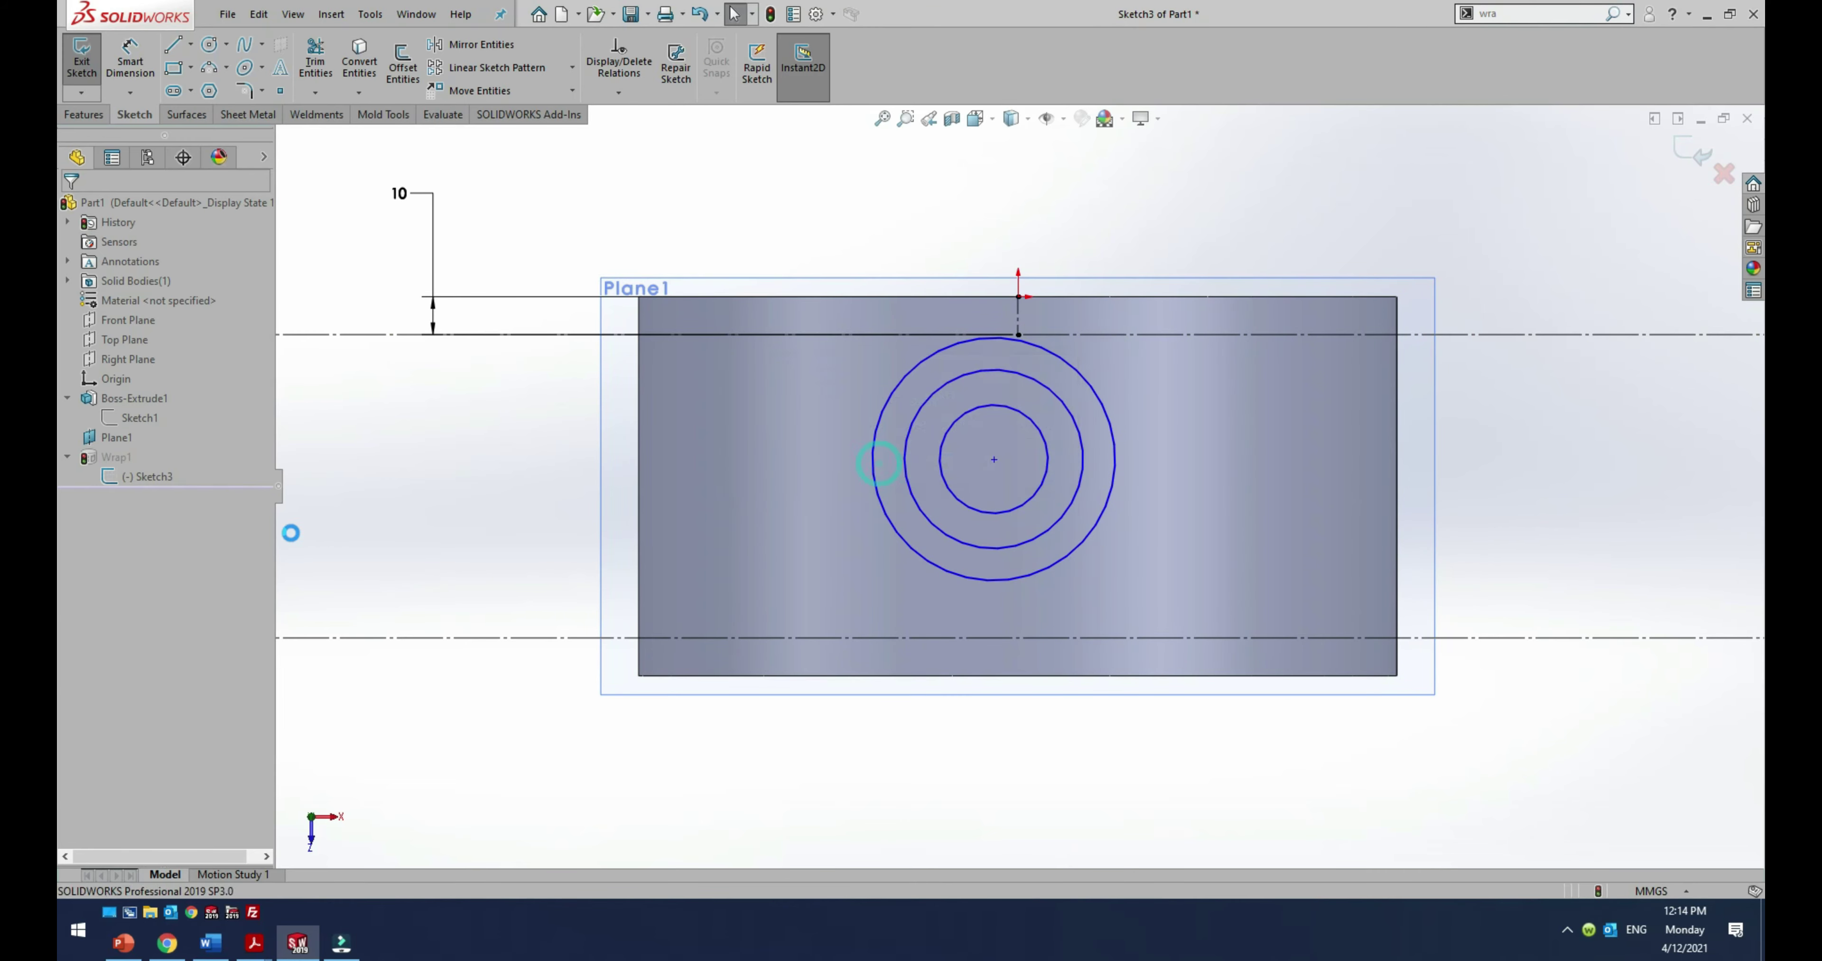
# Step: Reopen Sketch3 and turn the original circle into construction geometry
pyautogui.click(140, 477)
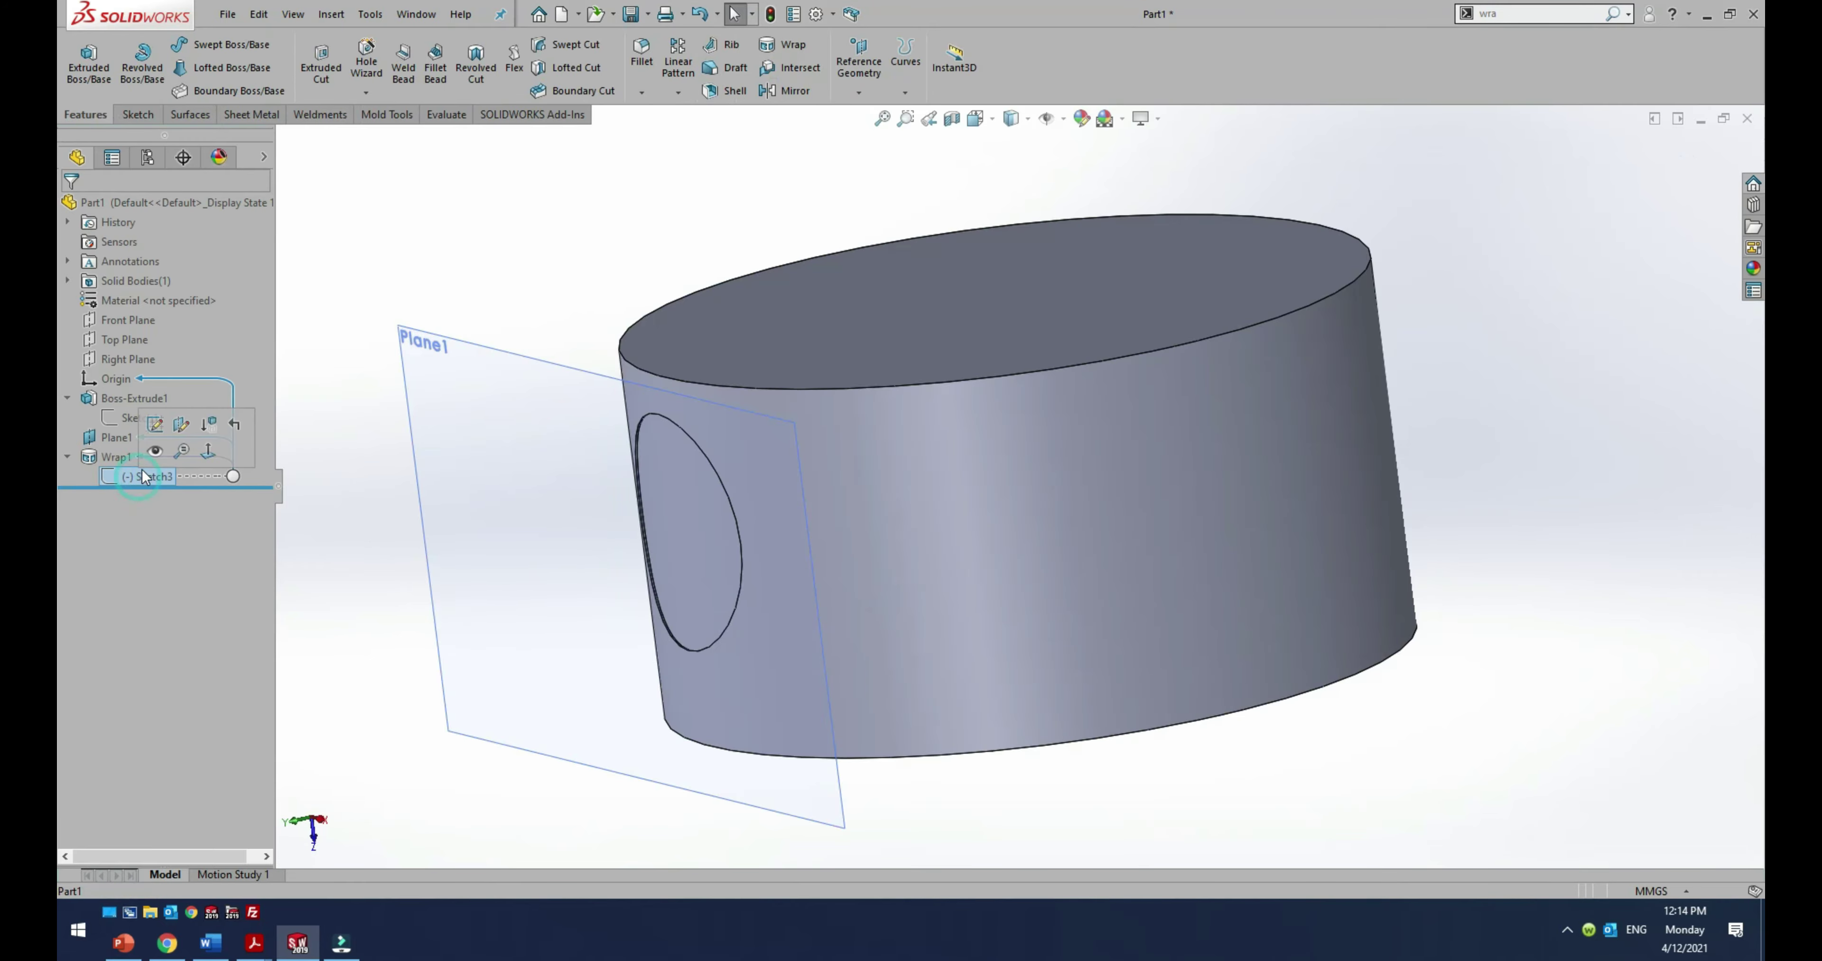
pyautogui.click(155, 425)
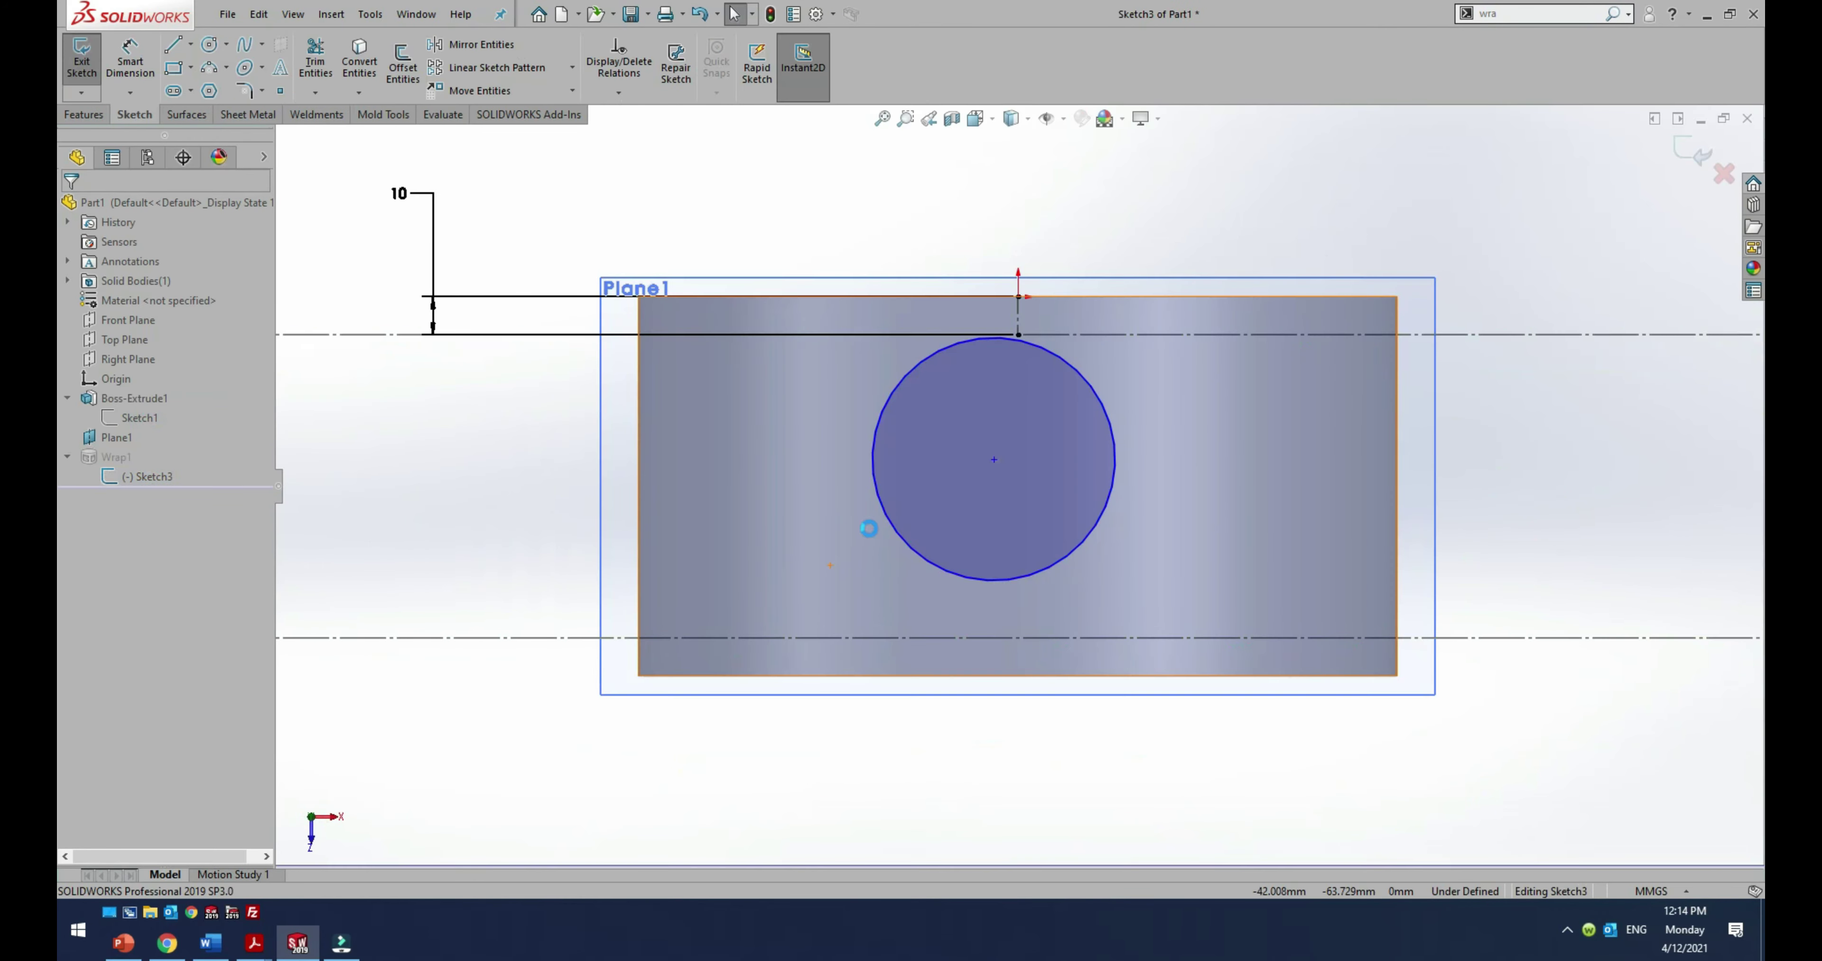
pyautogui.click(891, 527)
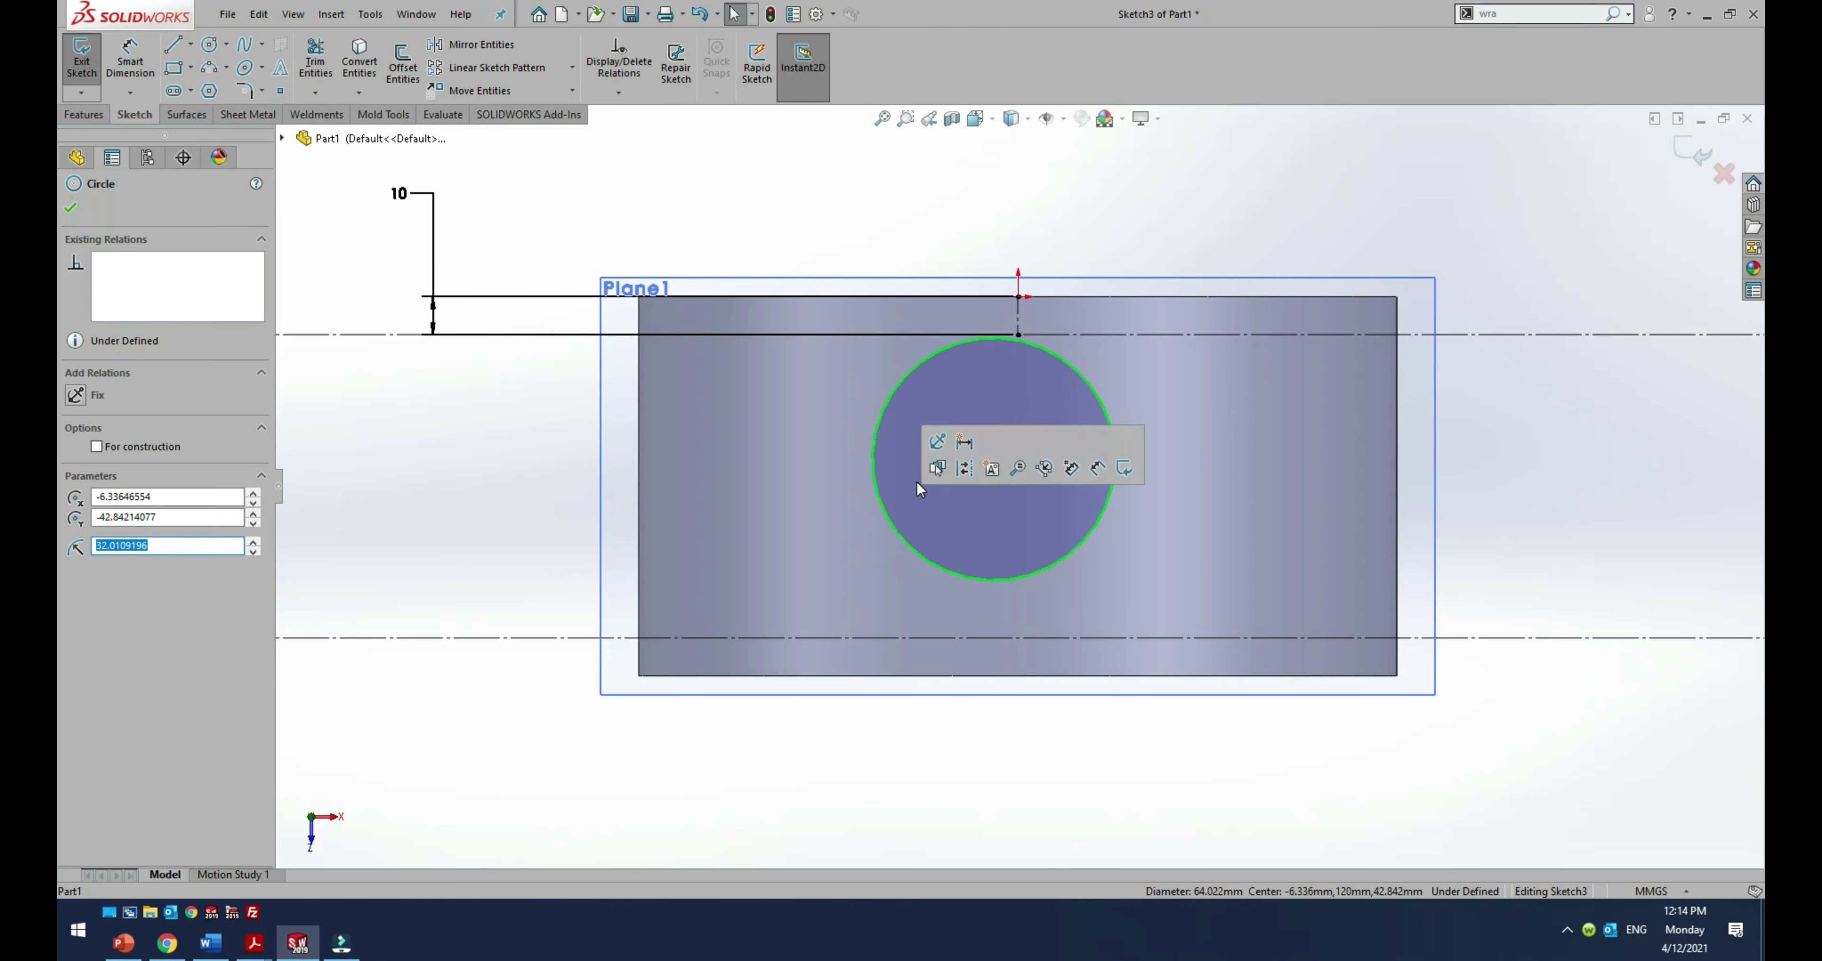
pyautogui.click(96, 447)
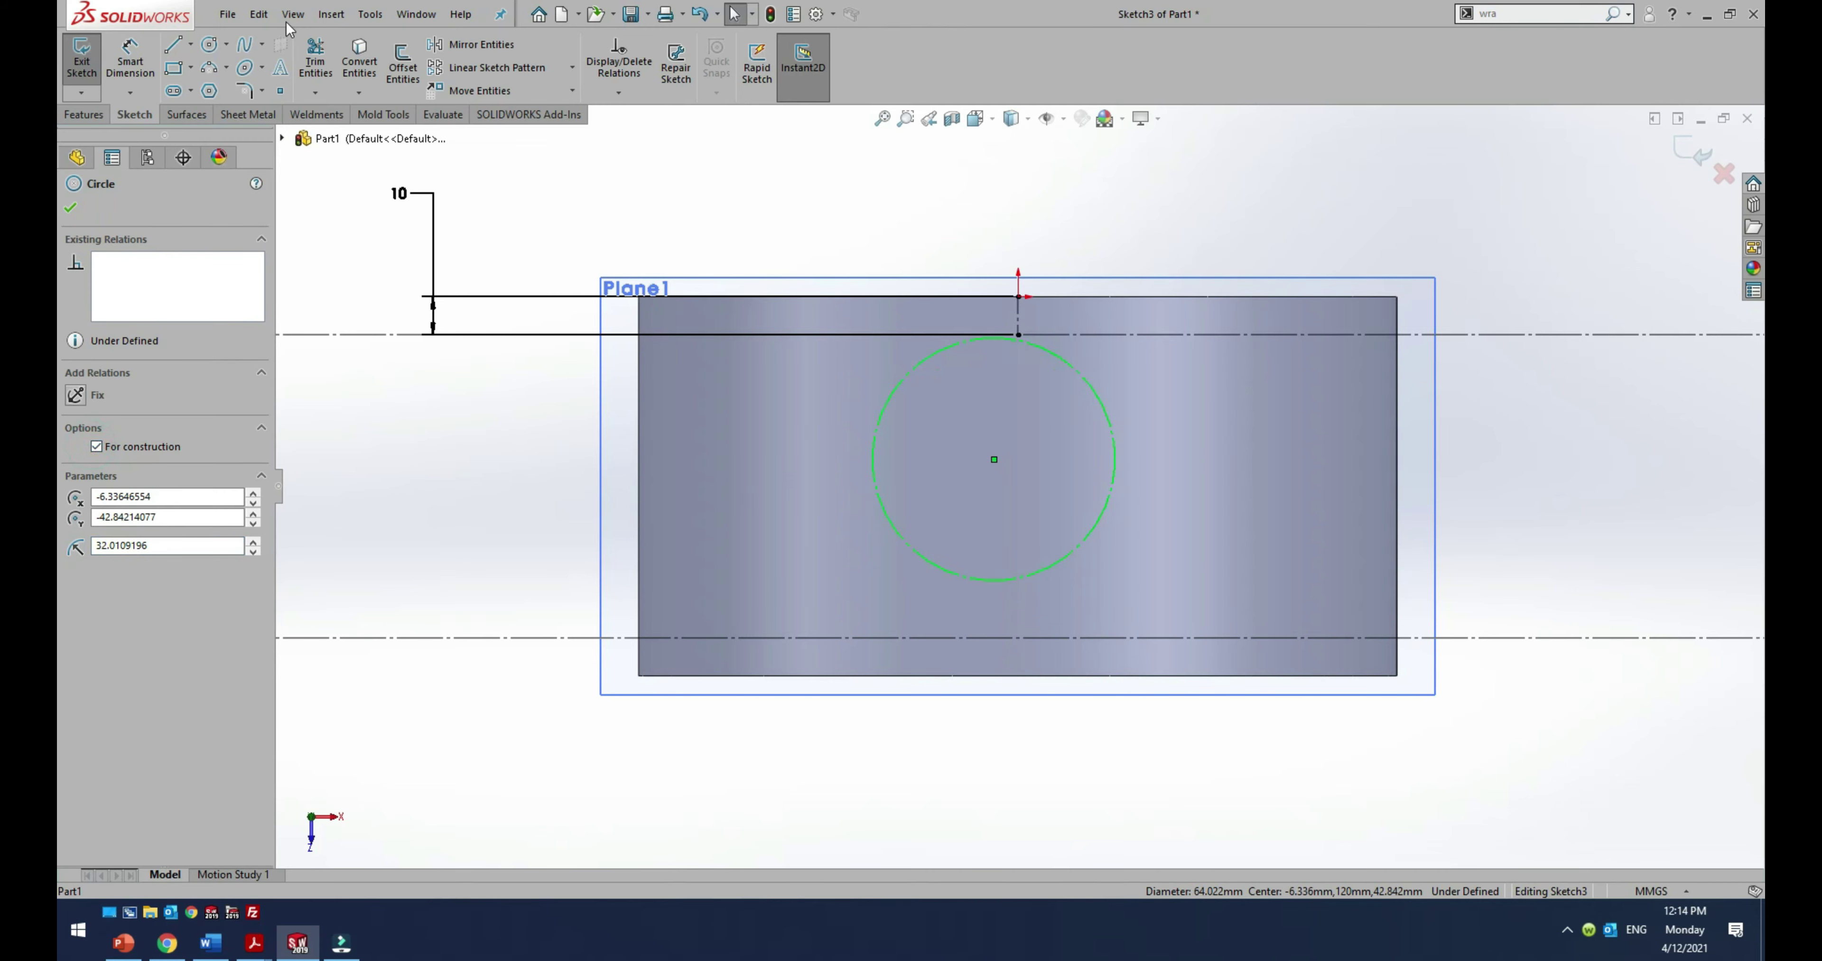
# Step: Add concentric construction circles of radius 27.81 and about 23.9 at the ring centre
pyautogui.click(209, 45)
pyautogui.click(993, 459)
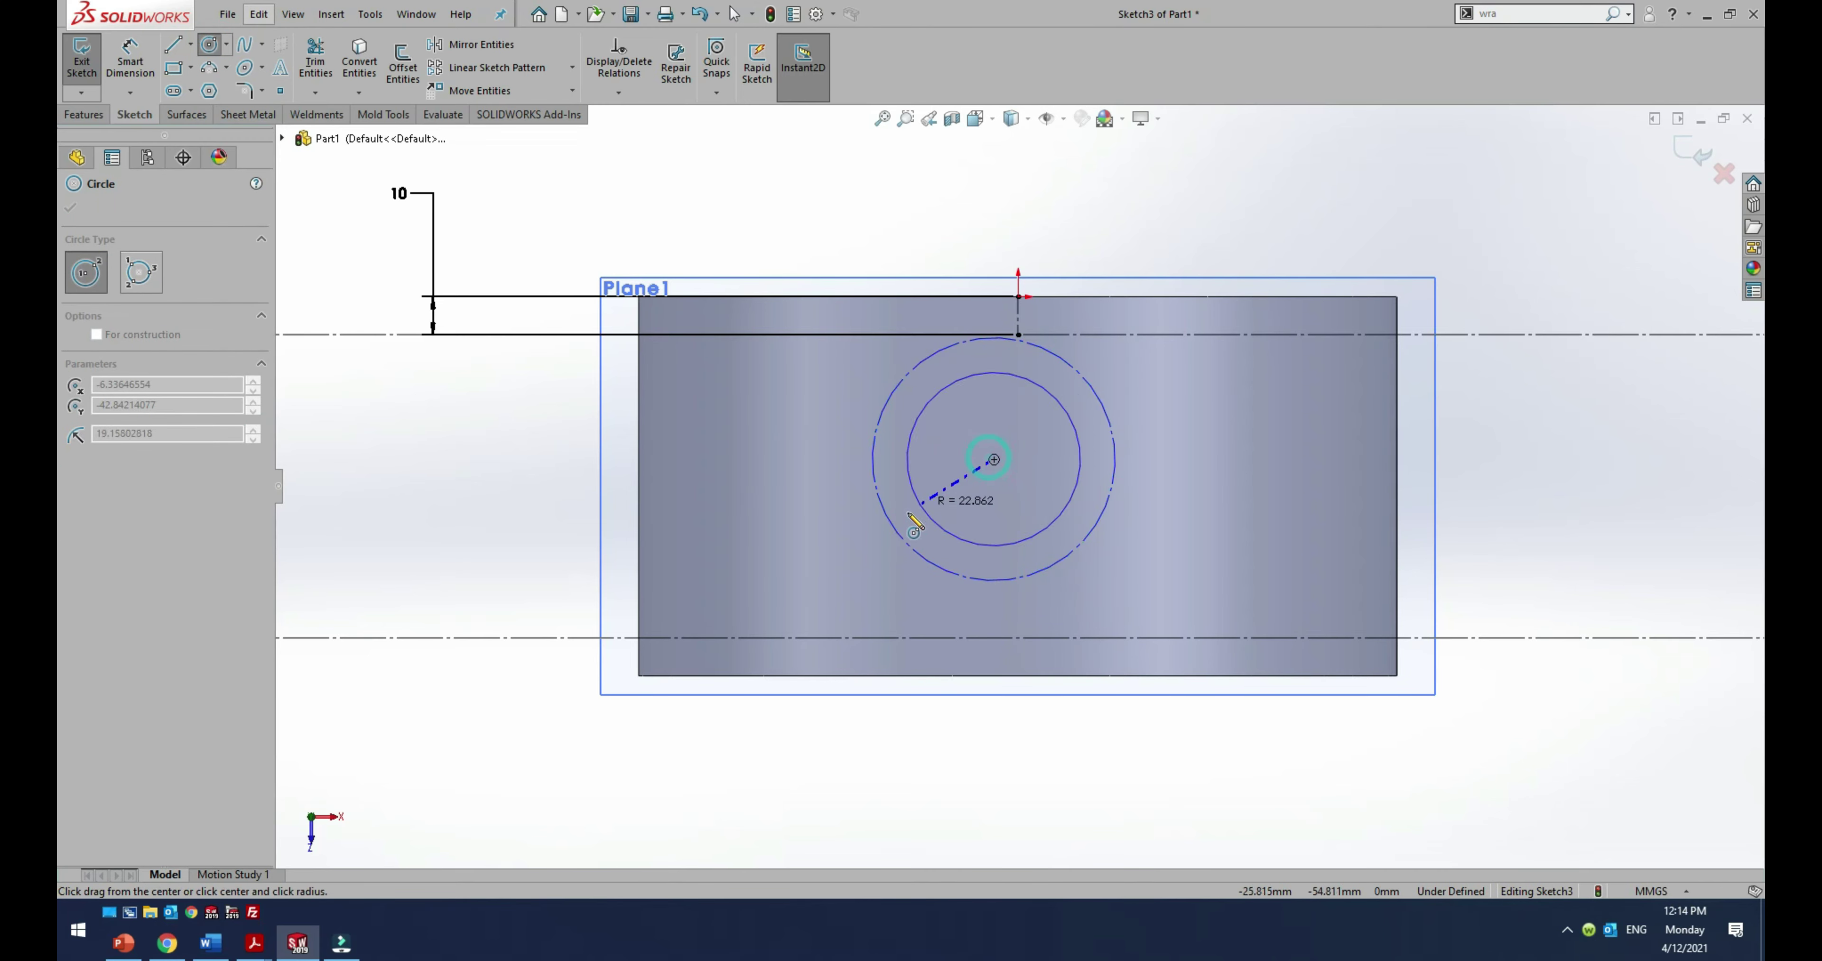
pyautogui.click(904, 515)
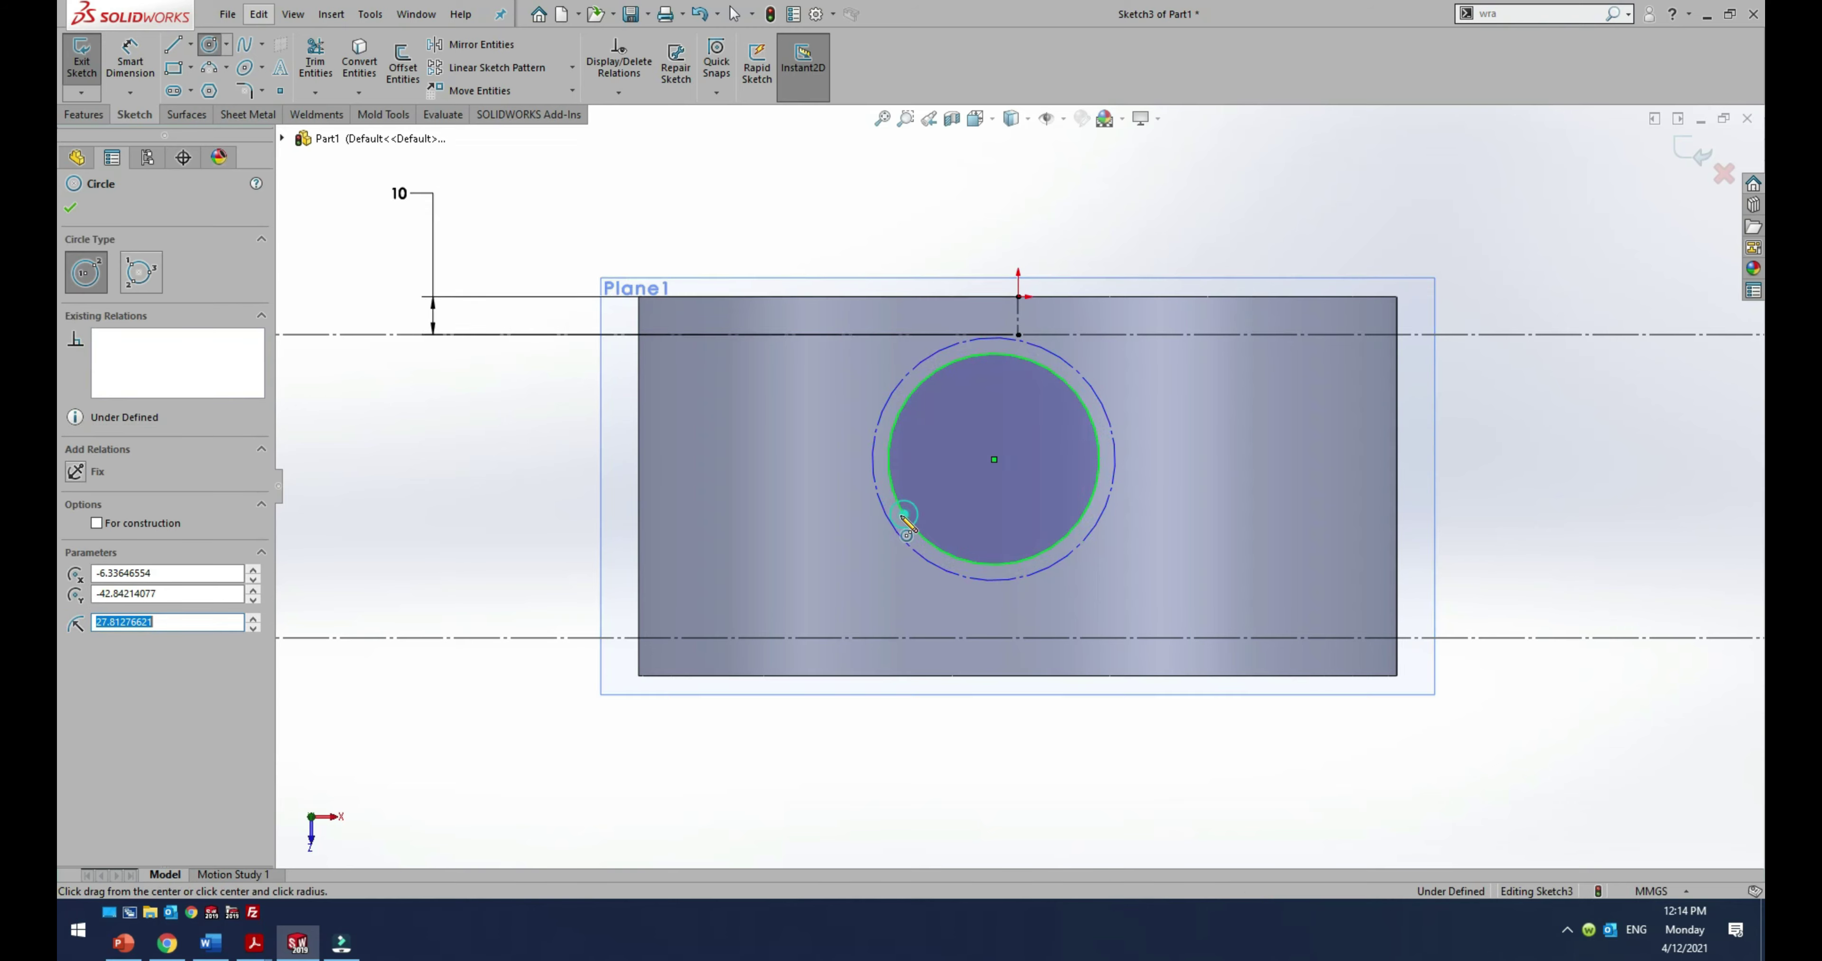
pyautogui.click(96, 524)
pyautogui.click(994, 459)
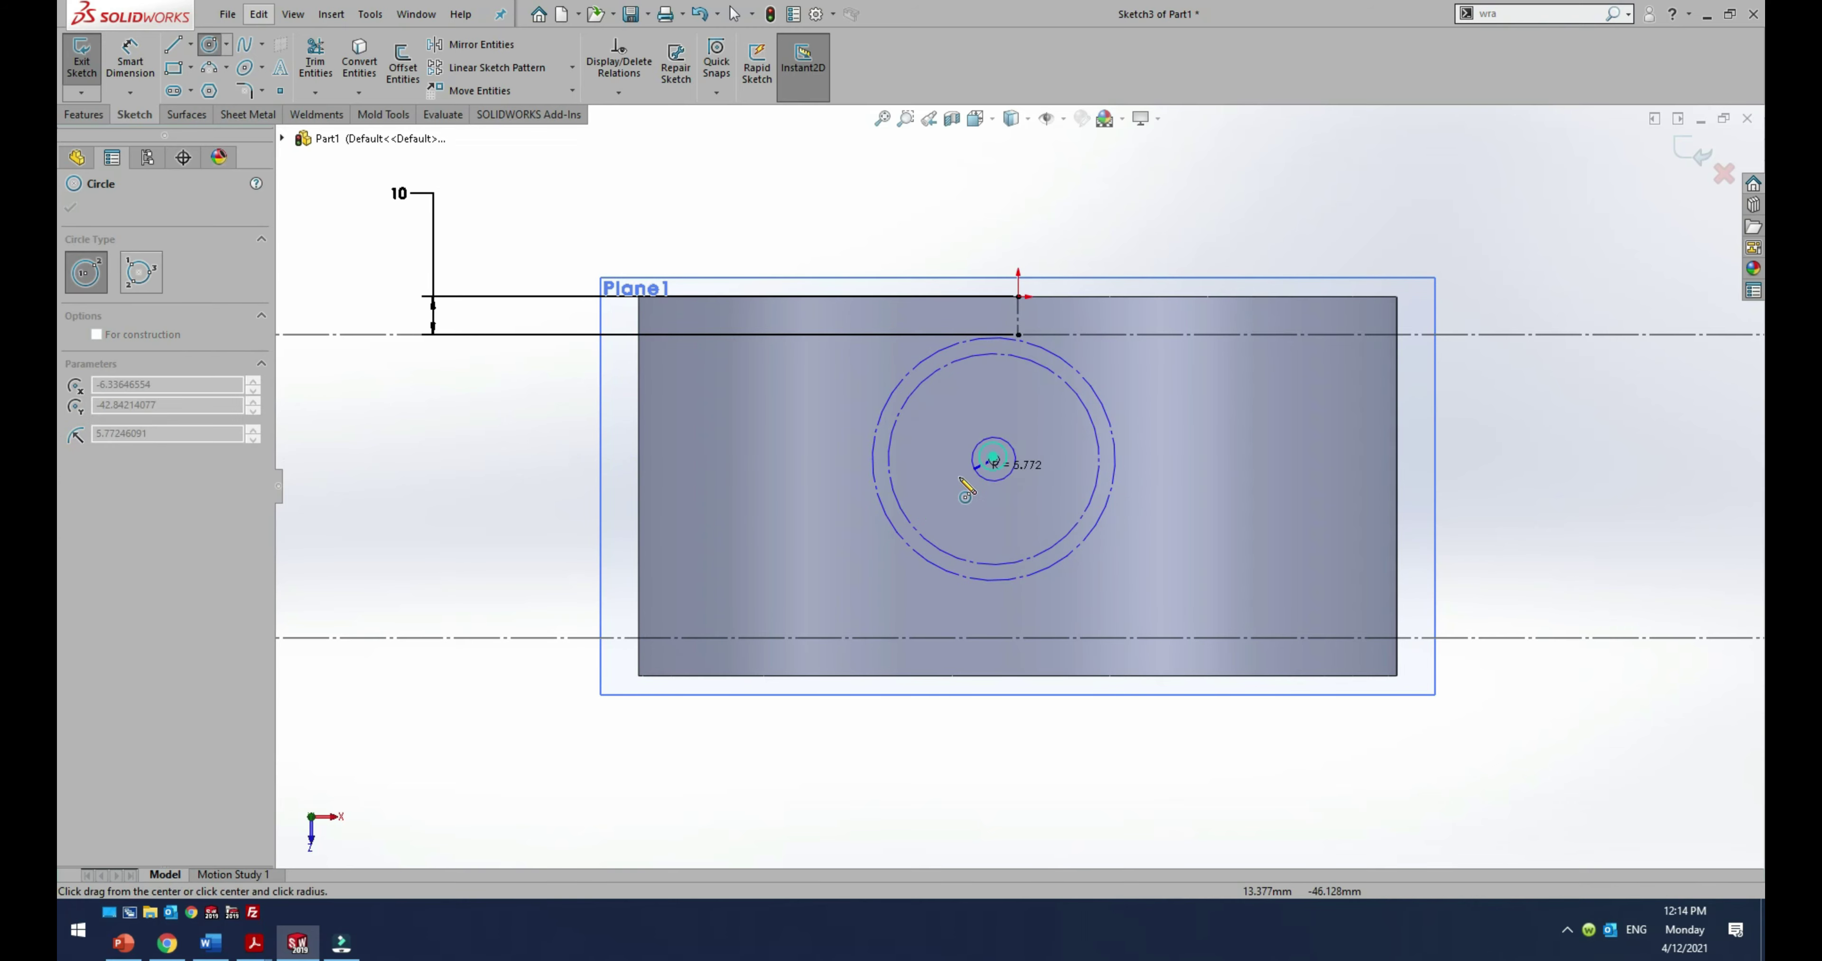
pyautogui.click(920, 510)
pyautogui.click(96, 525)
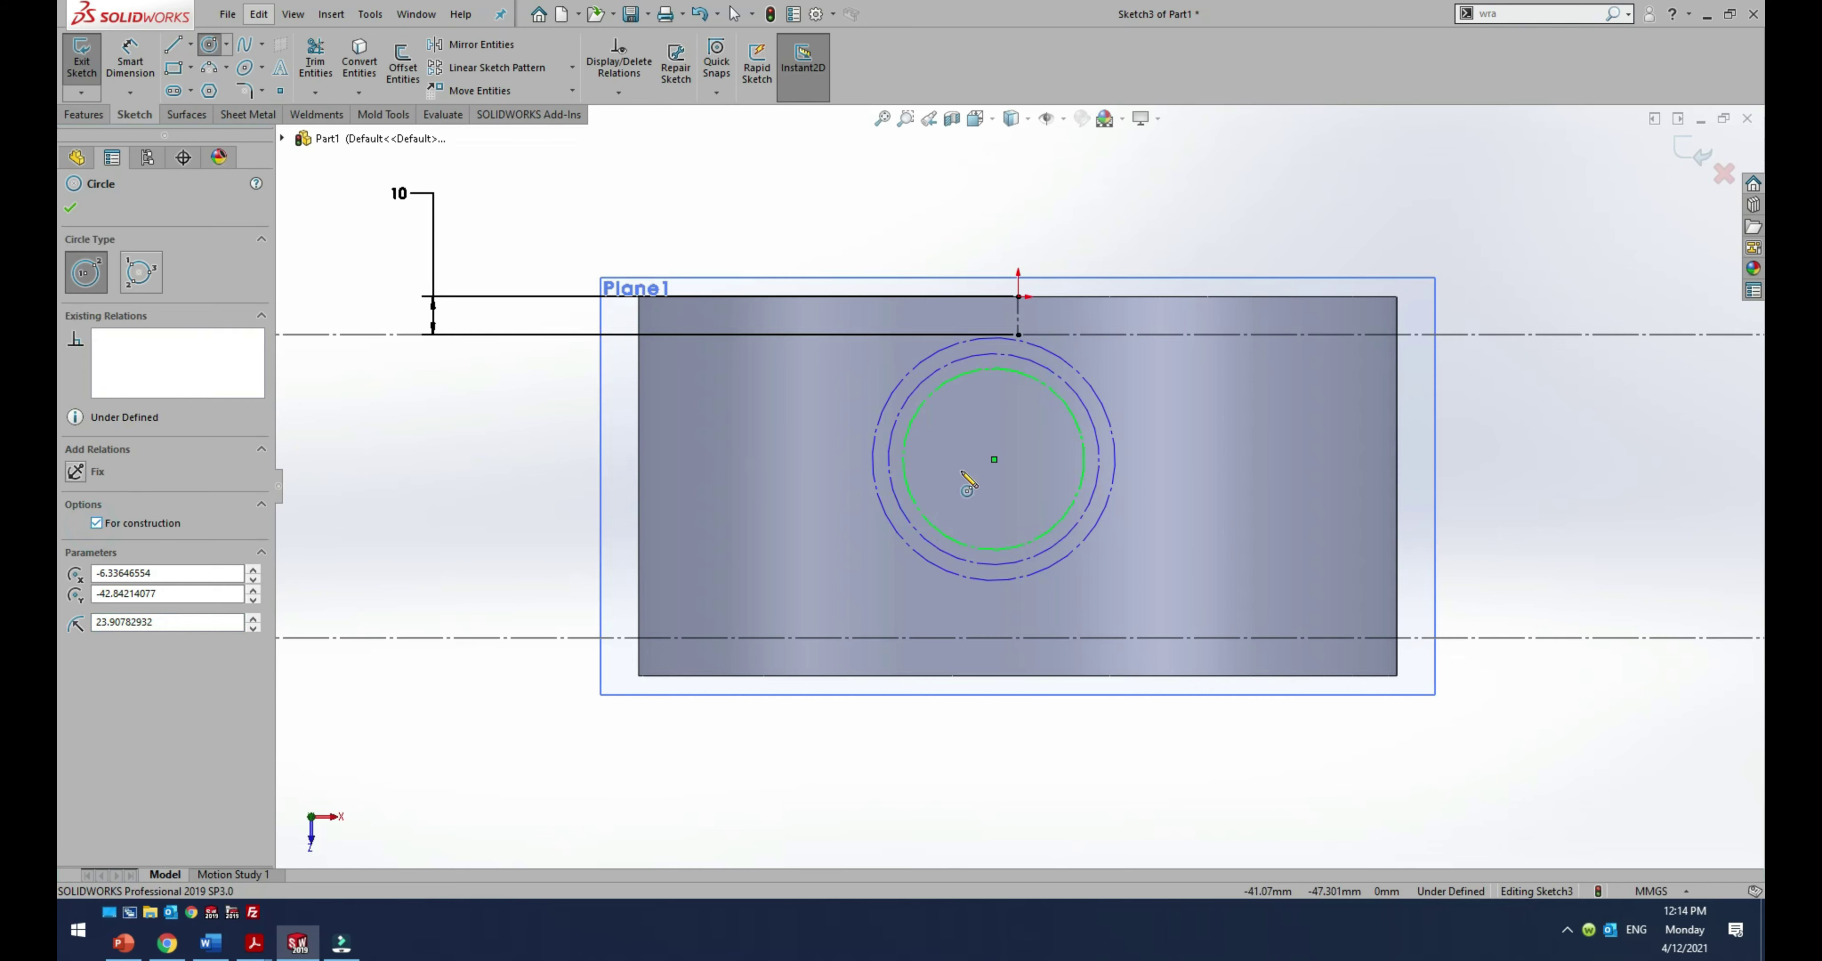
# Step: Add two smaller concentric construction circles at the same centre
pyautogui.click(993, 460)
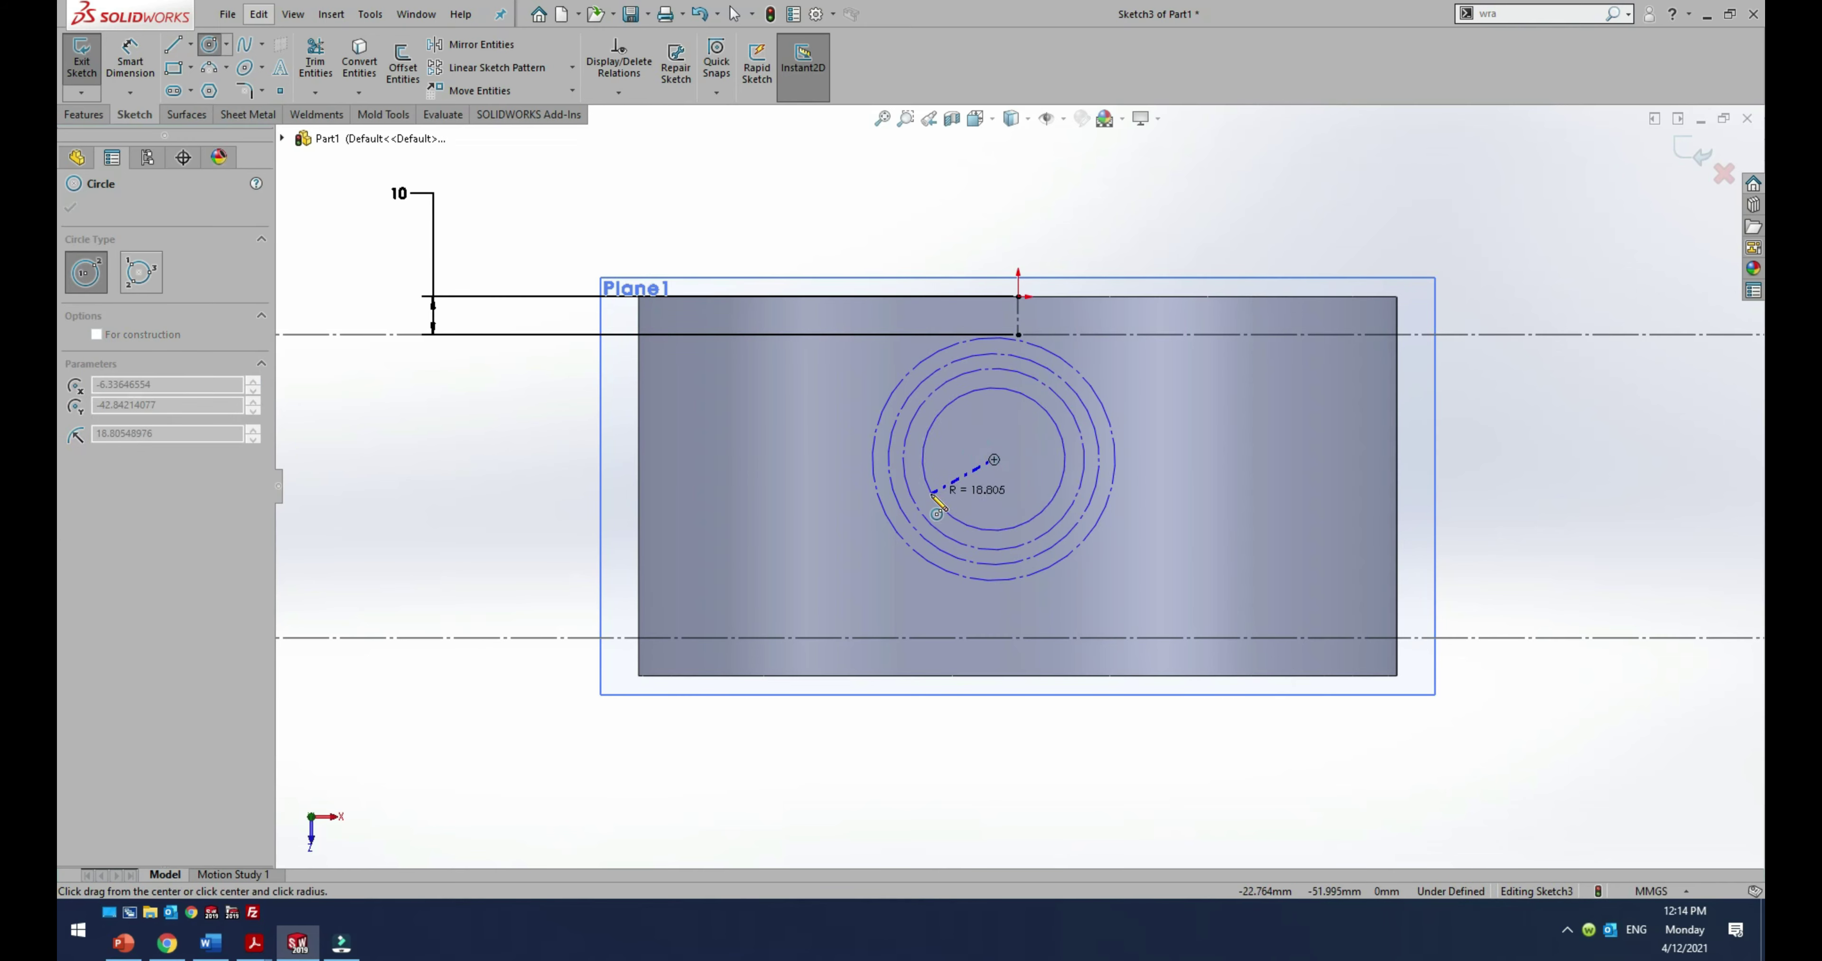
pyautogui.click(930, 503)
pyautogui.click(97, 523)
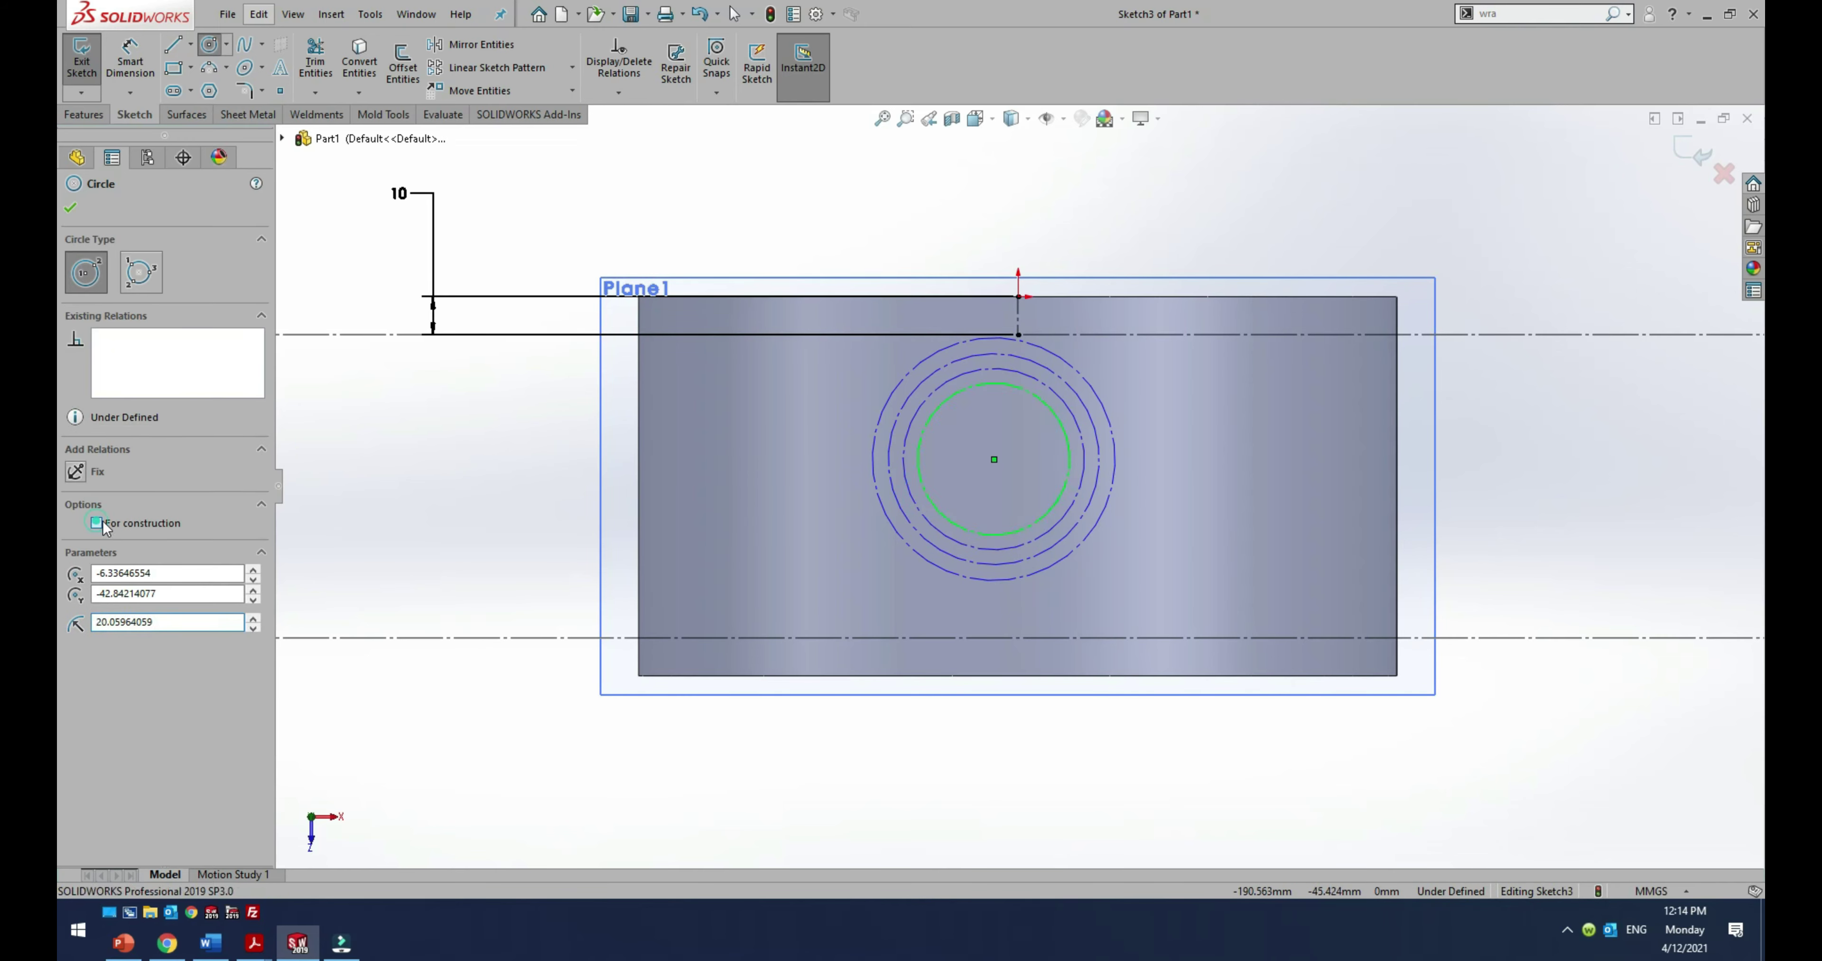
pyautogui.click(993, 460)
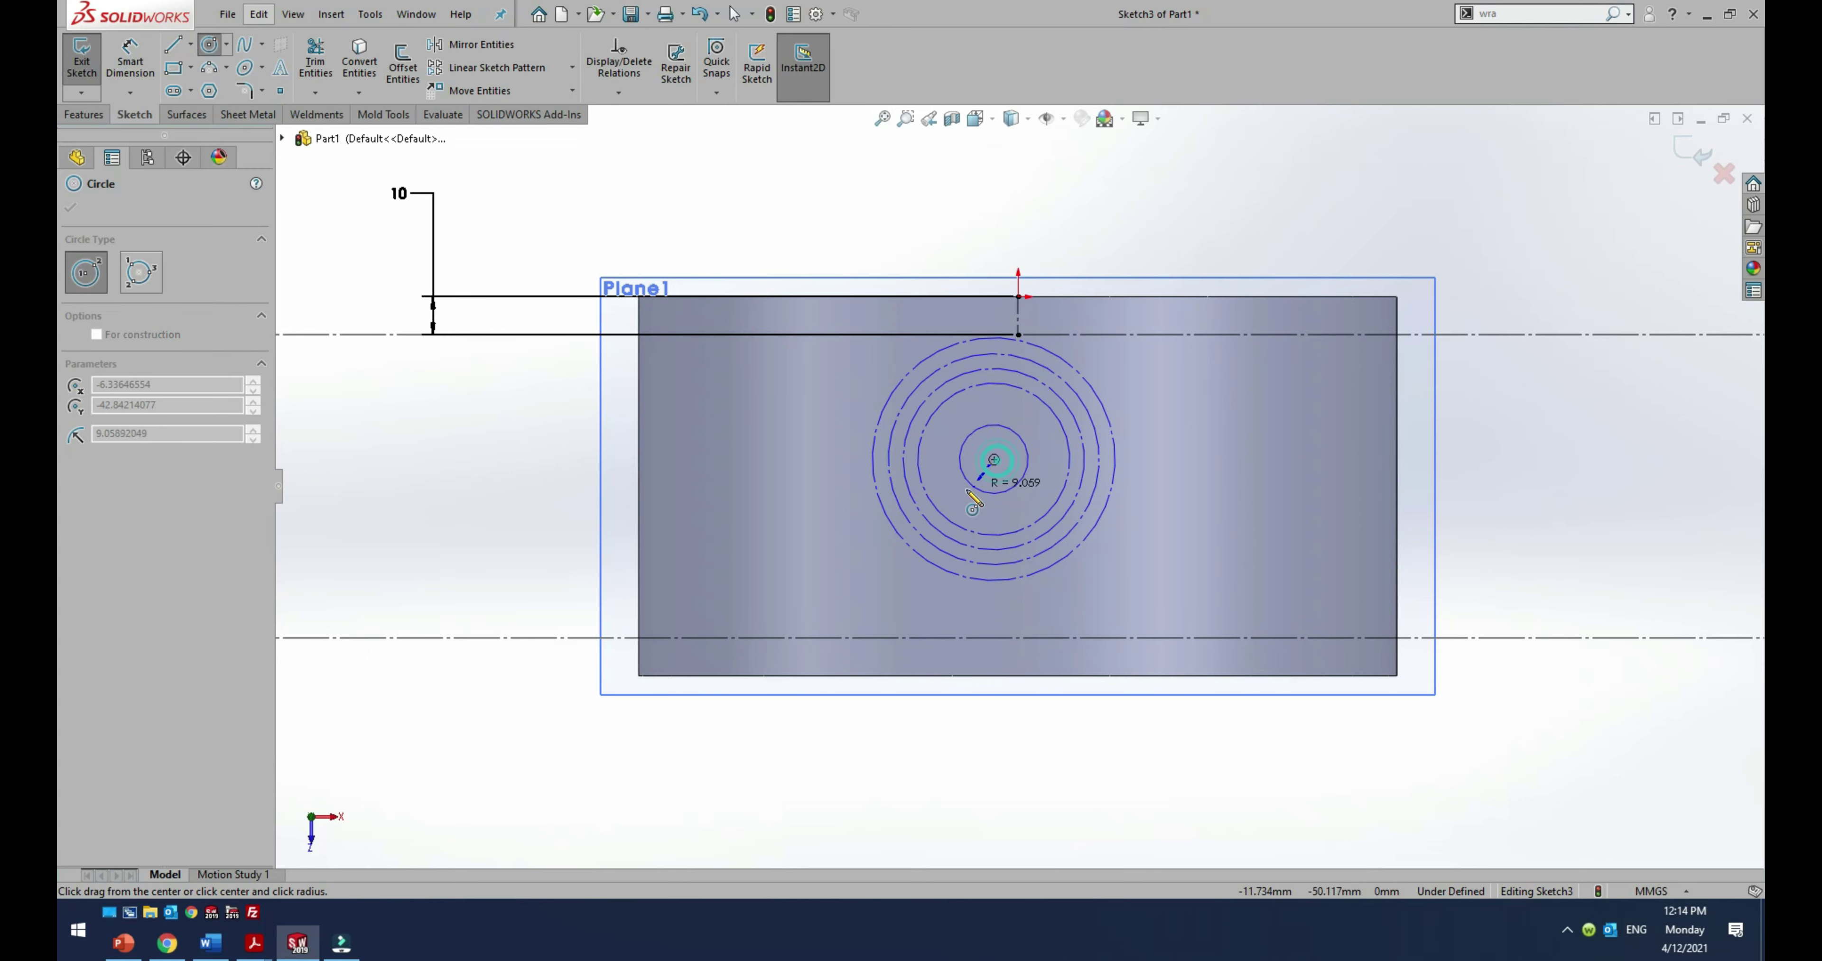
pyautogui.click(941, 498)
pyautogui.click(97, 524)
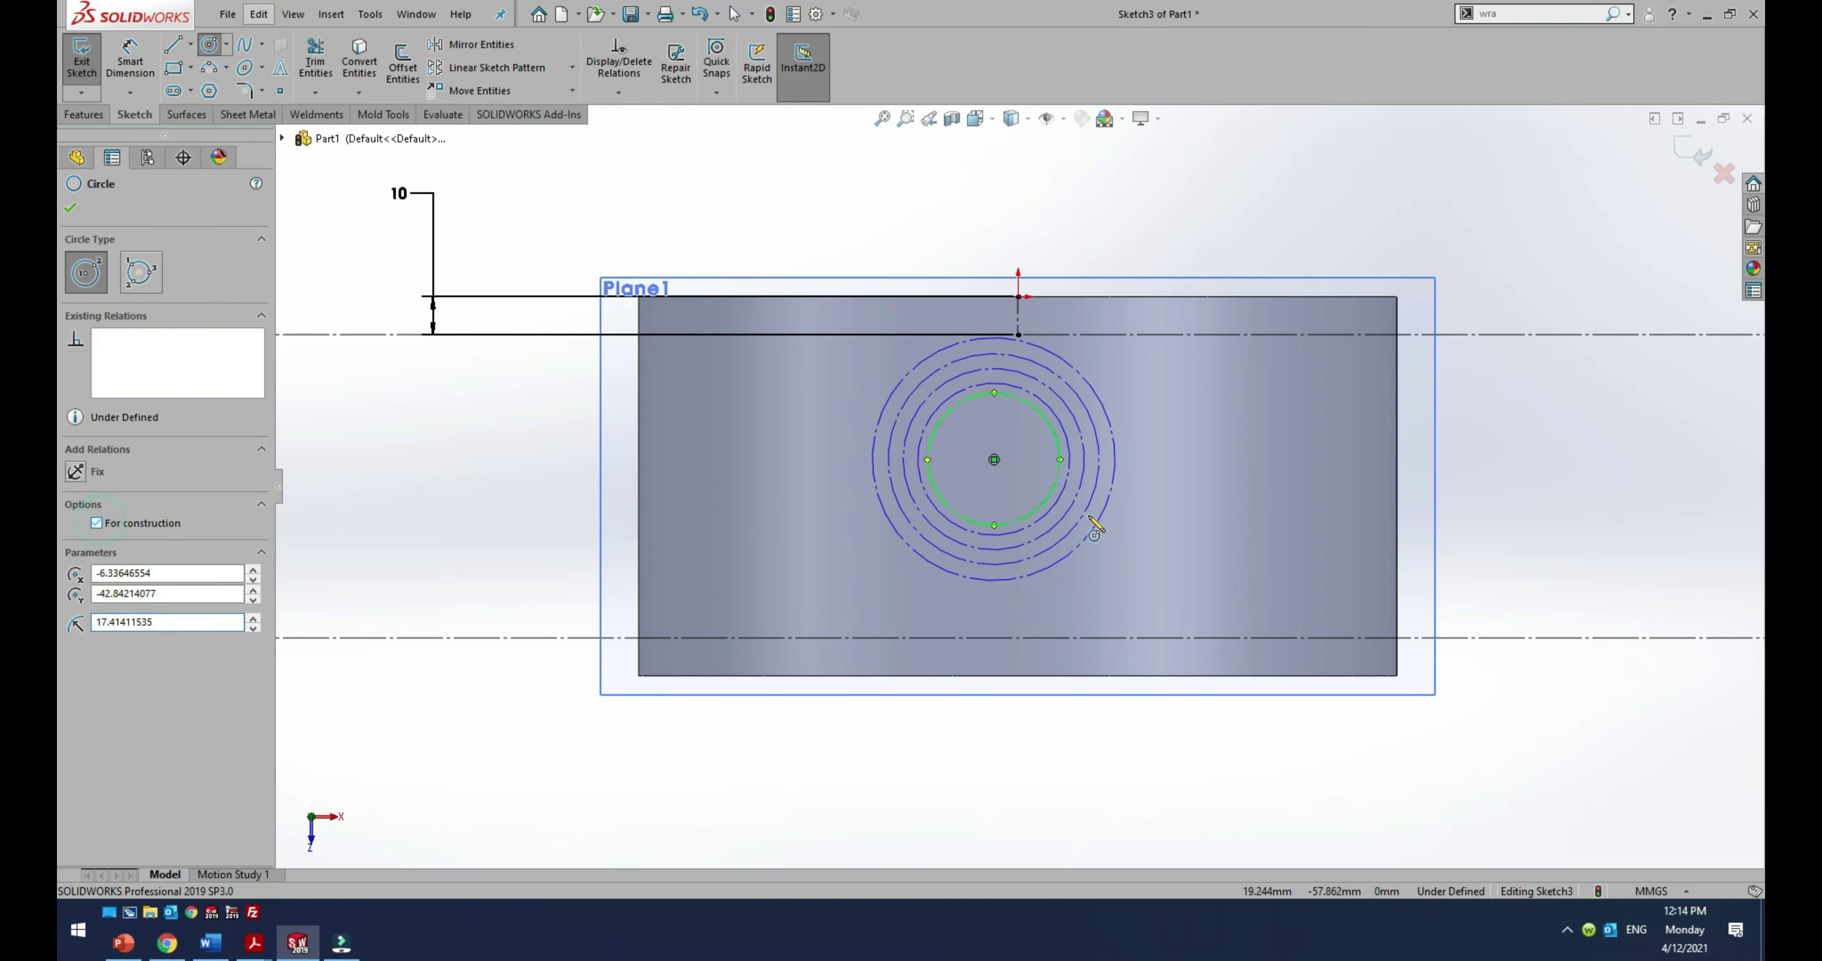
# Step: Add a small construction circle at the centre, then fit the whole sketch in view
pyautogui.click(993, 459)
pyautogui.click(973, 478)
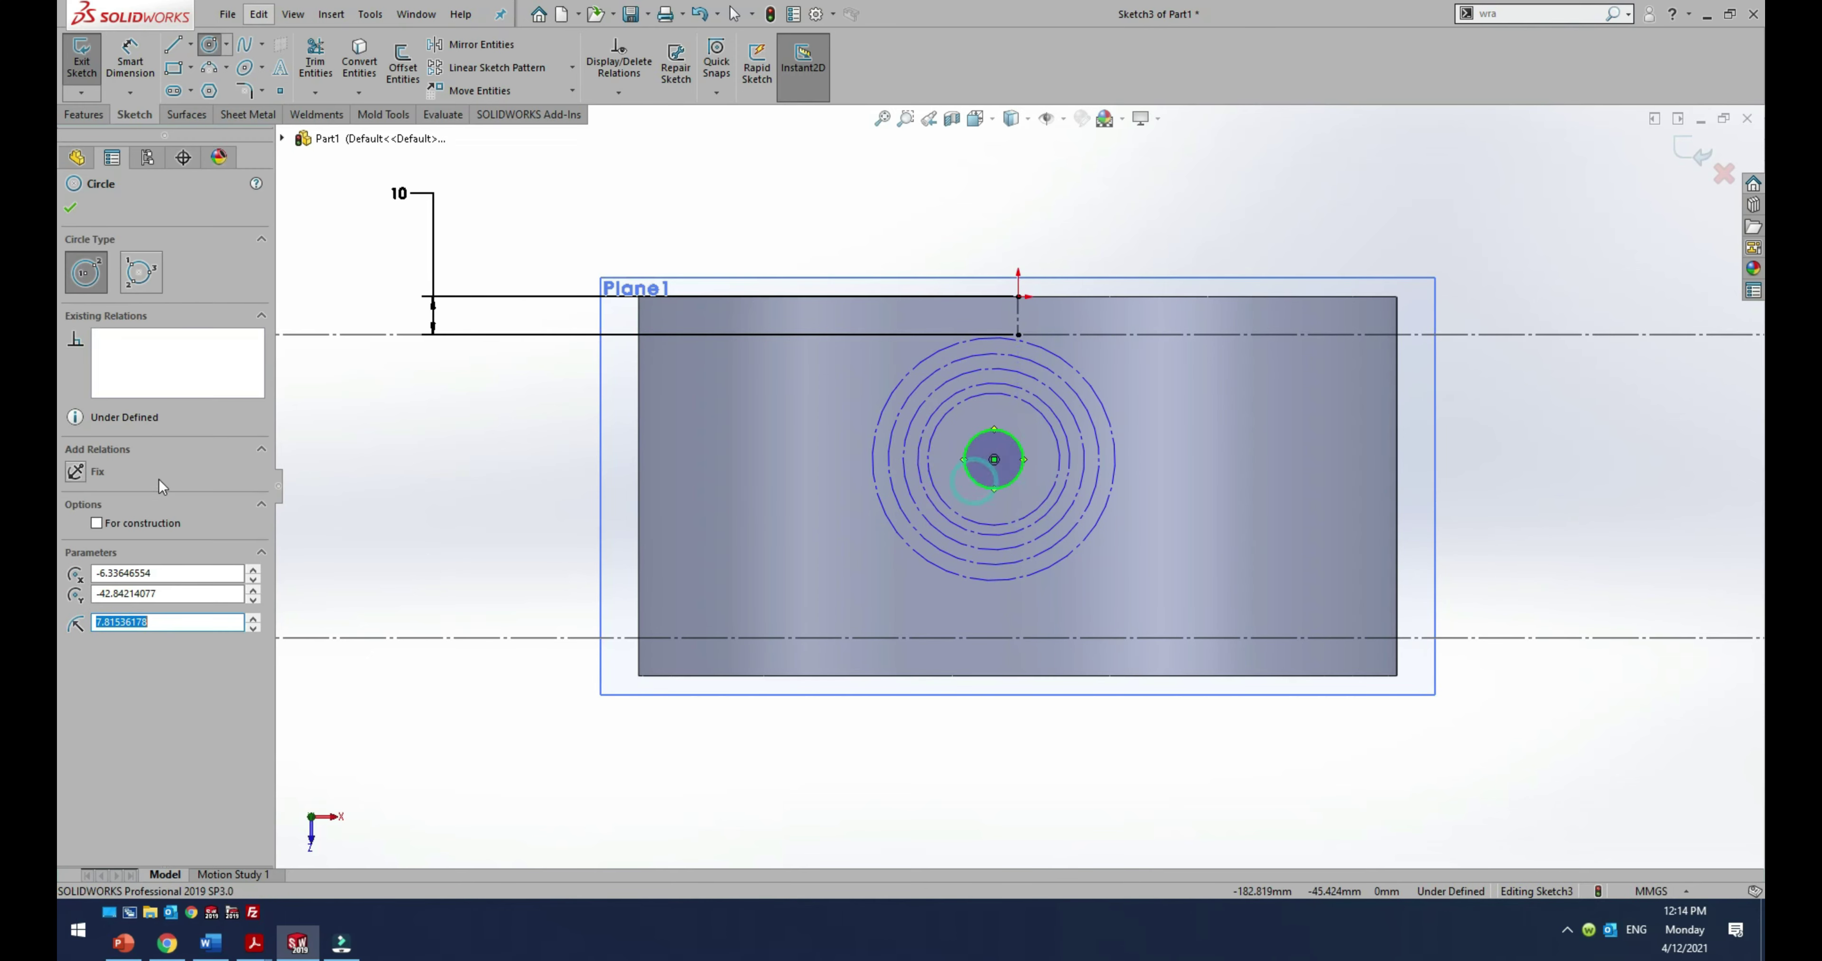
pyautogui.click(97, 524)
pyautogui.click(71, 210)
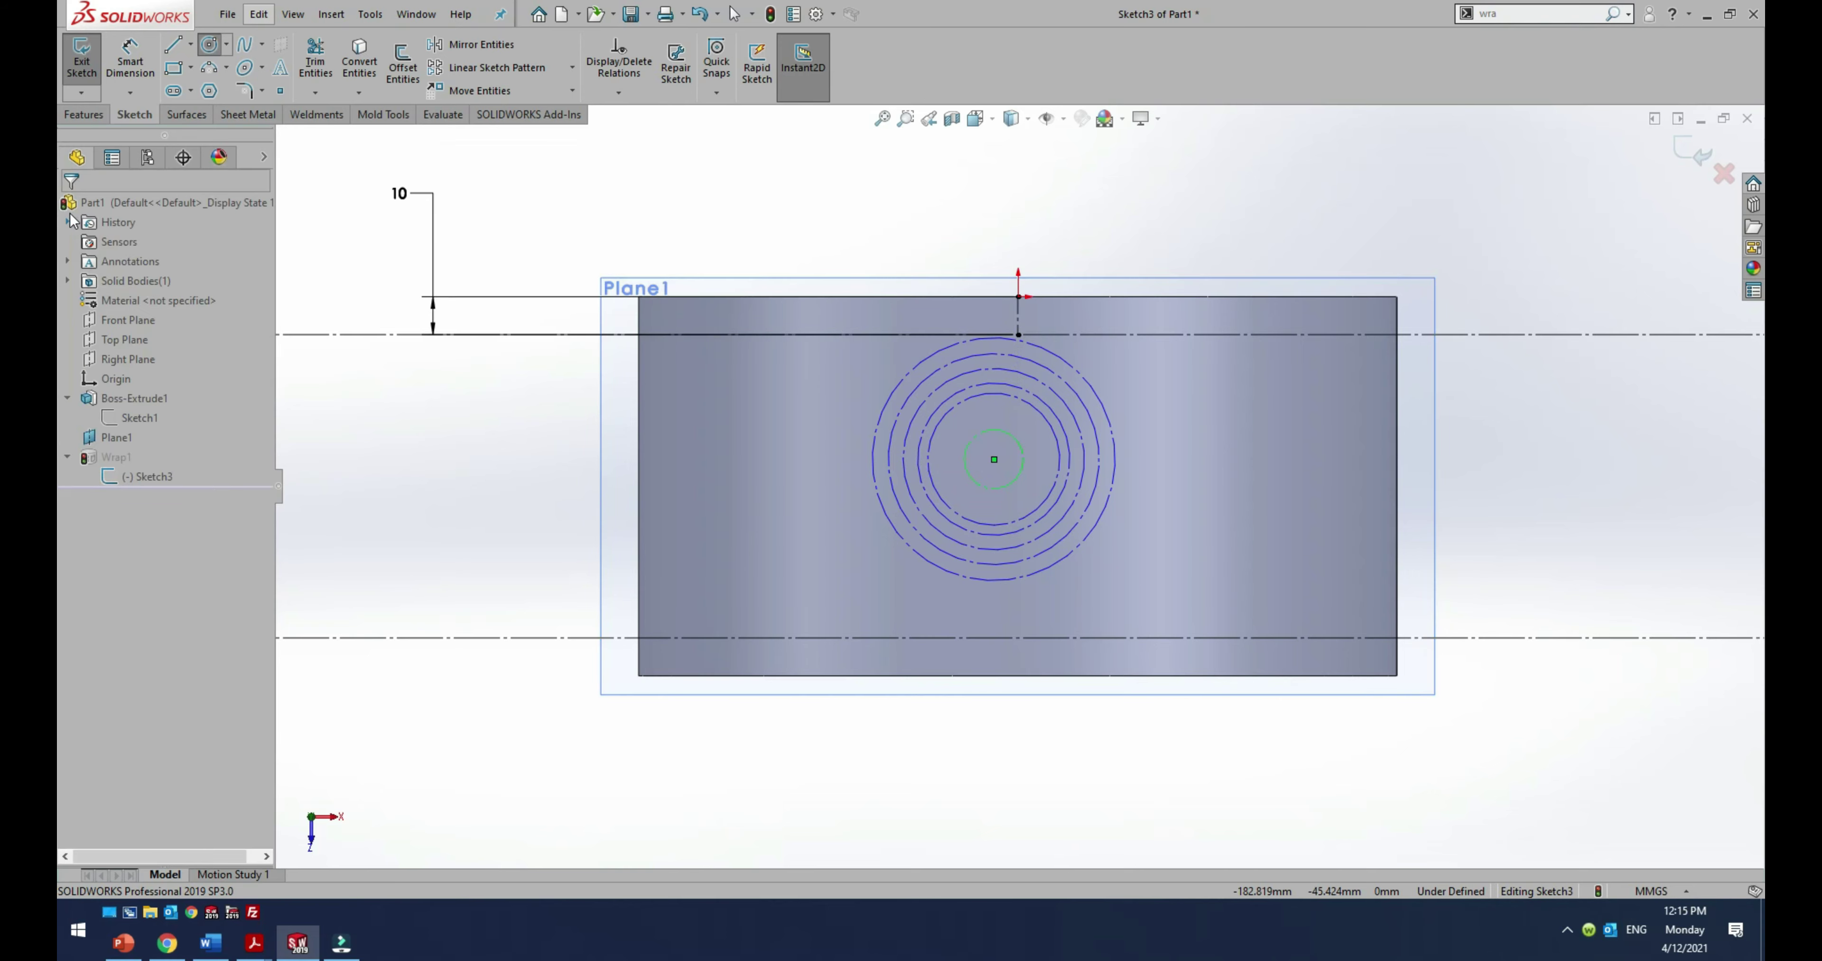
pyautogui.press('Escape')
pyautogui.press('f')
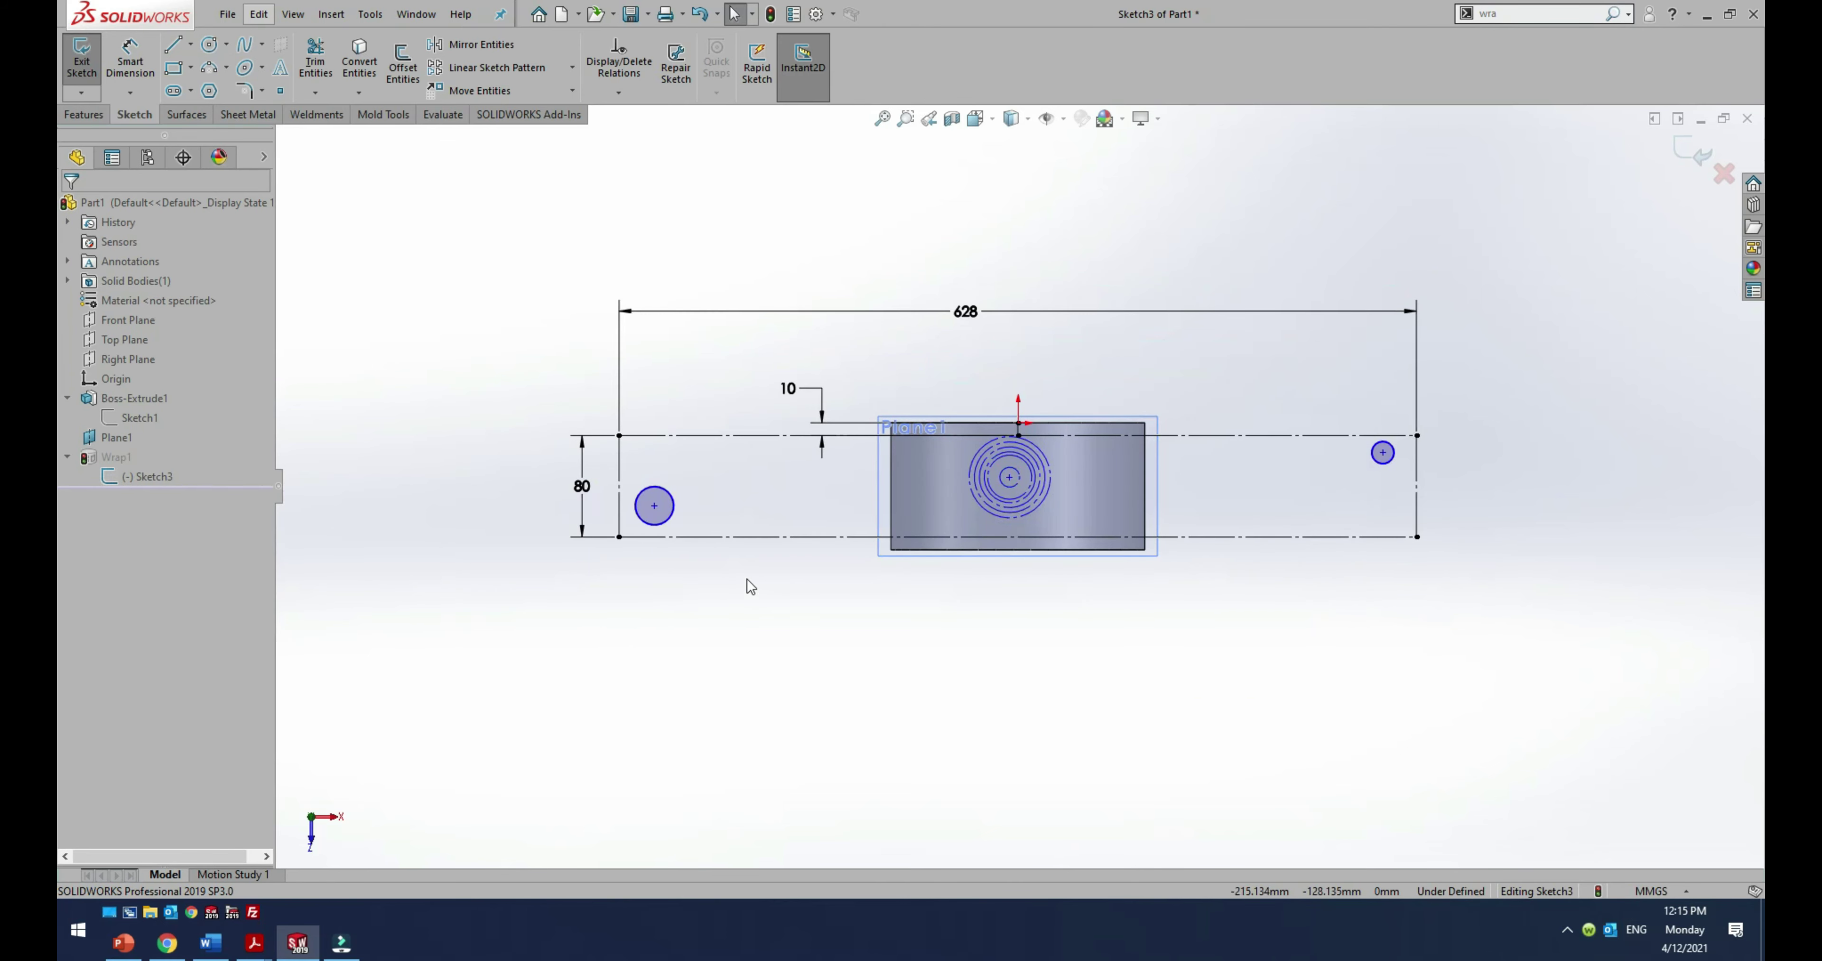
# Step: Exit the edited Sketch3, confirming the prompt, so Wrap1 rebuilds from the concentric circles
pyautogui.click(747, 538)
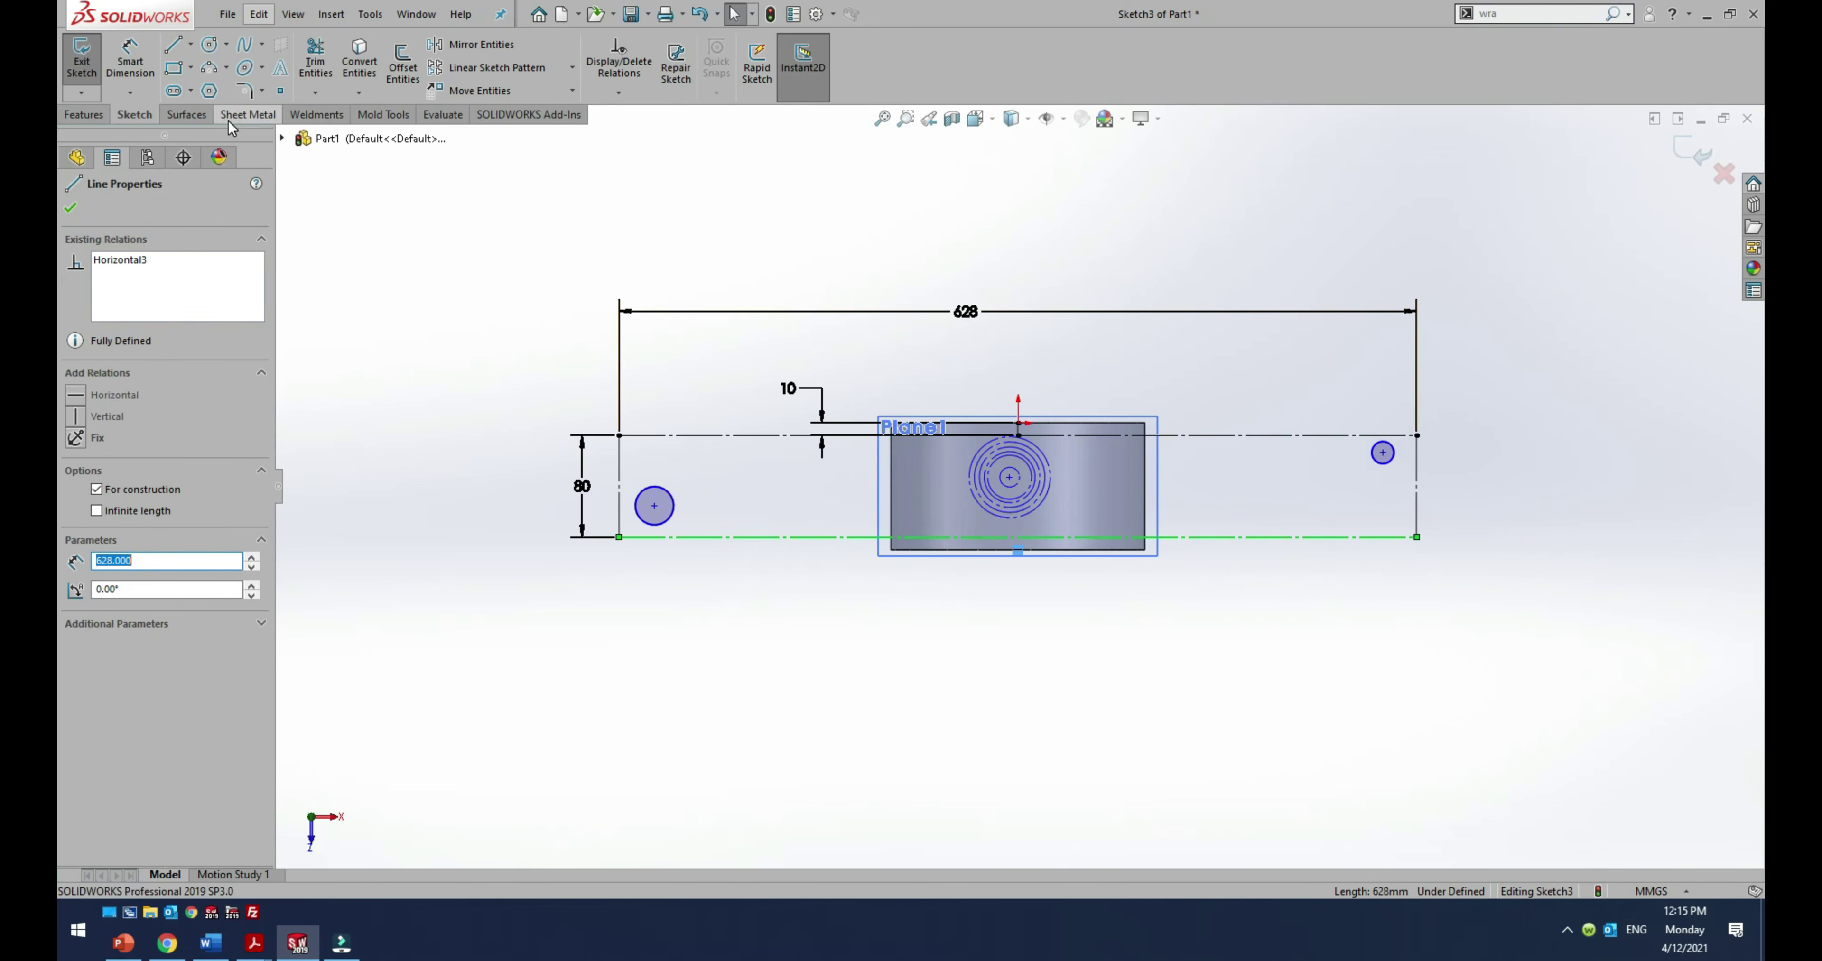
pyautogui.click(78, 117)
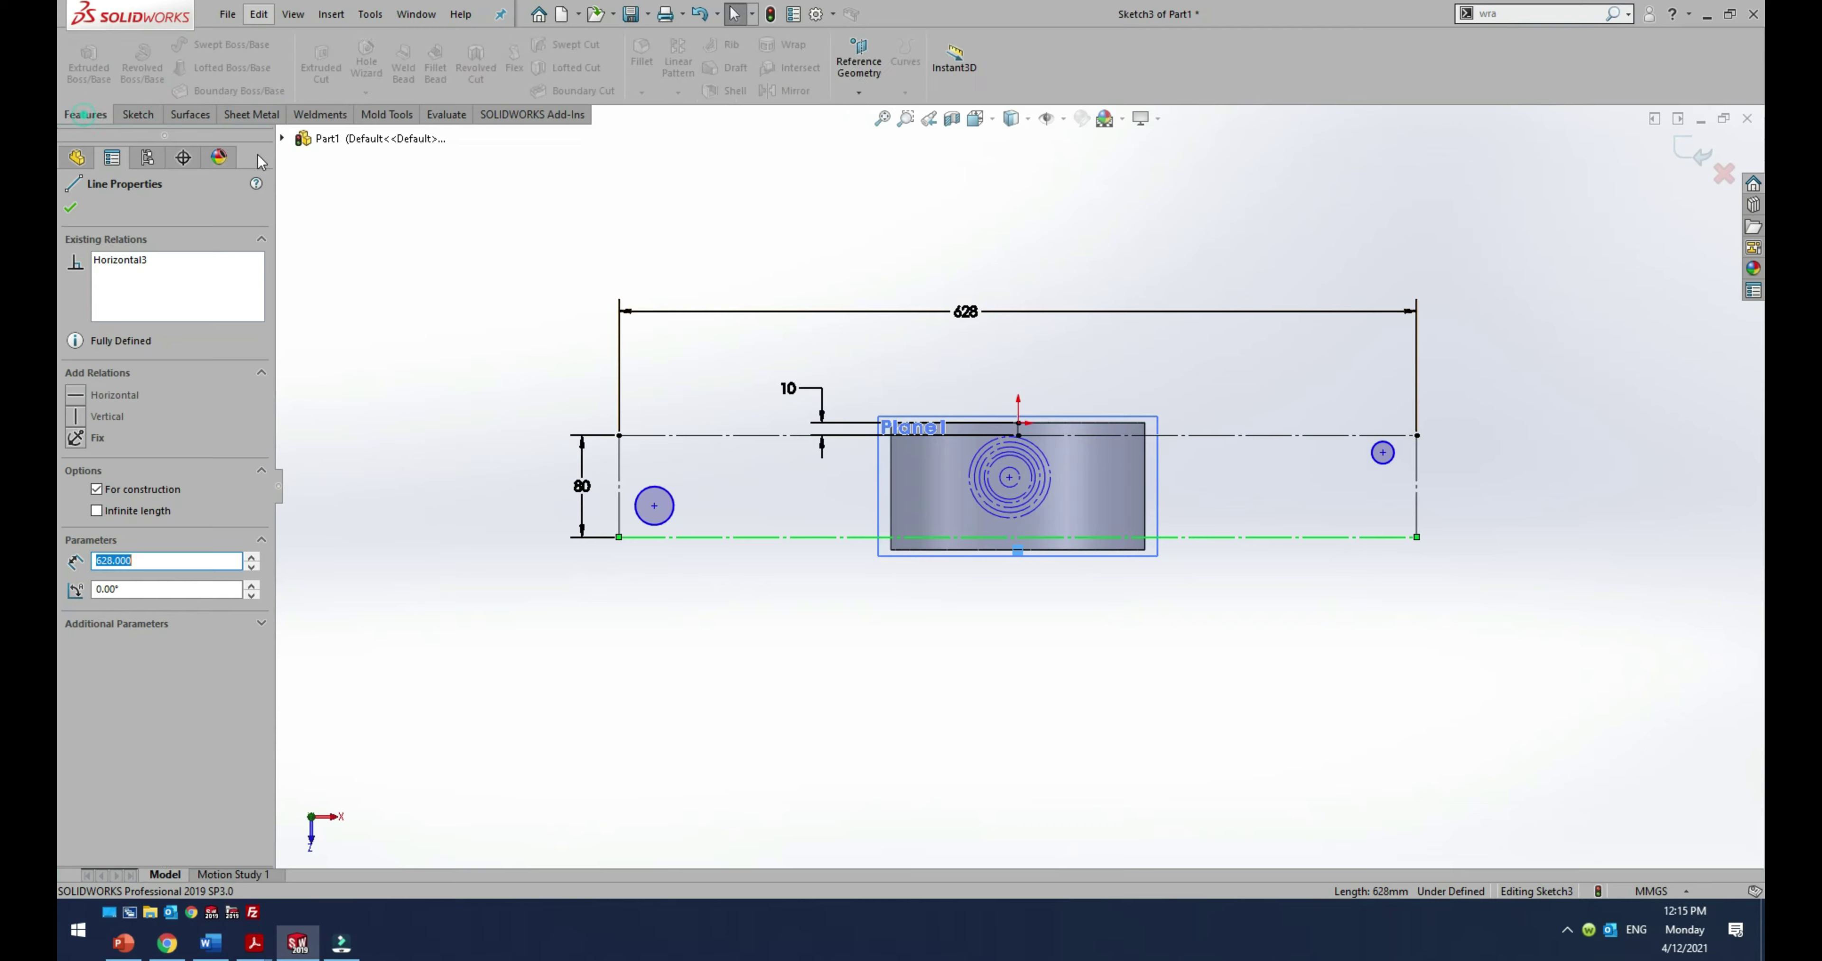
pyautogui.click(1716, 171)
pyautogui.click(1045, 467)
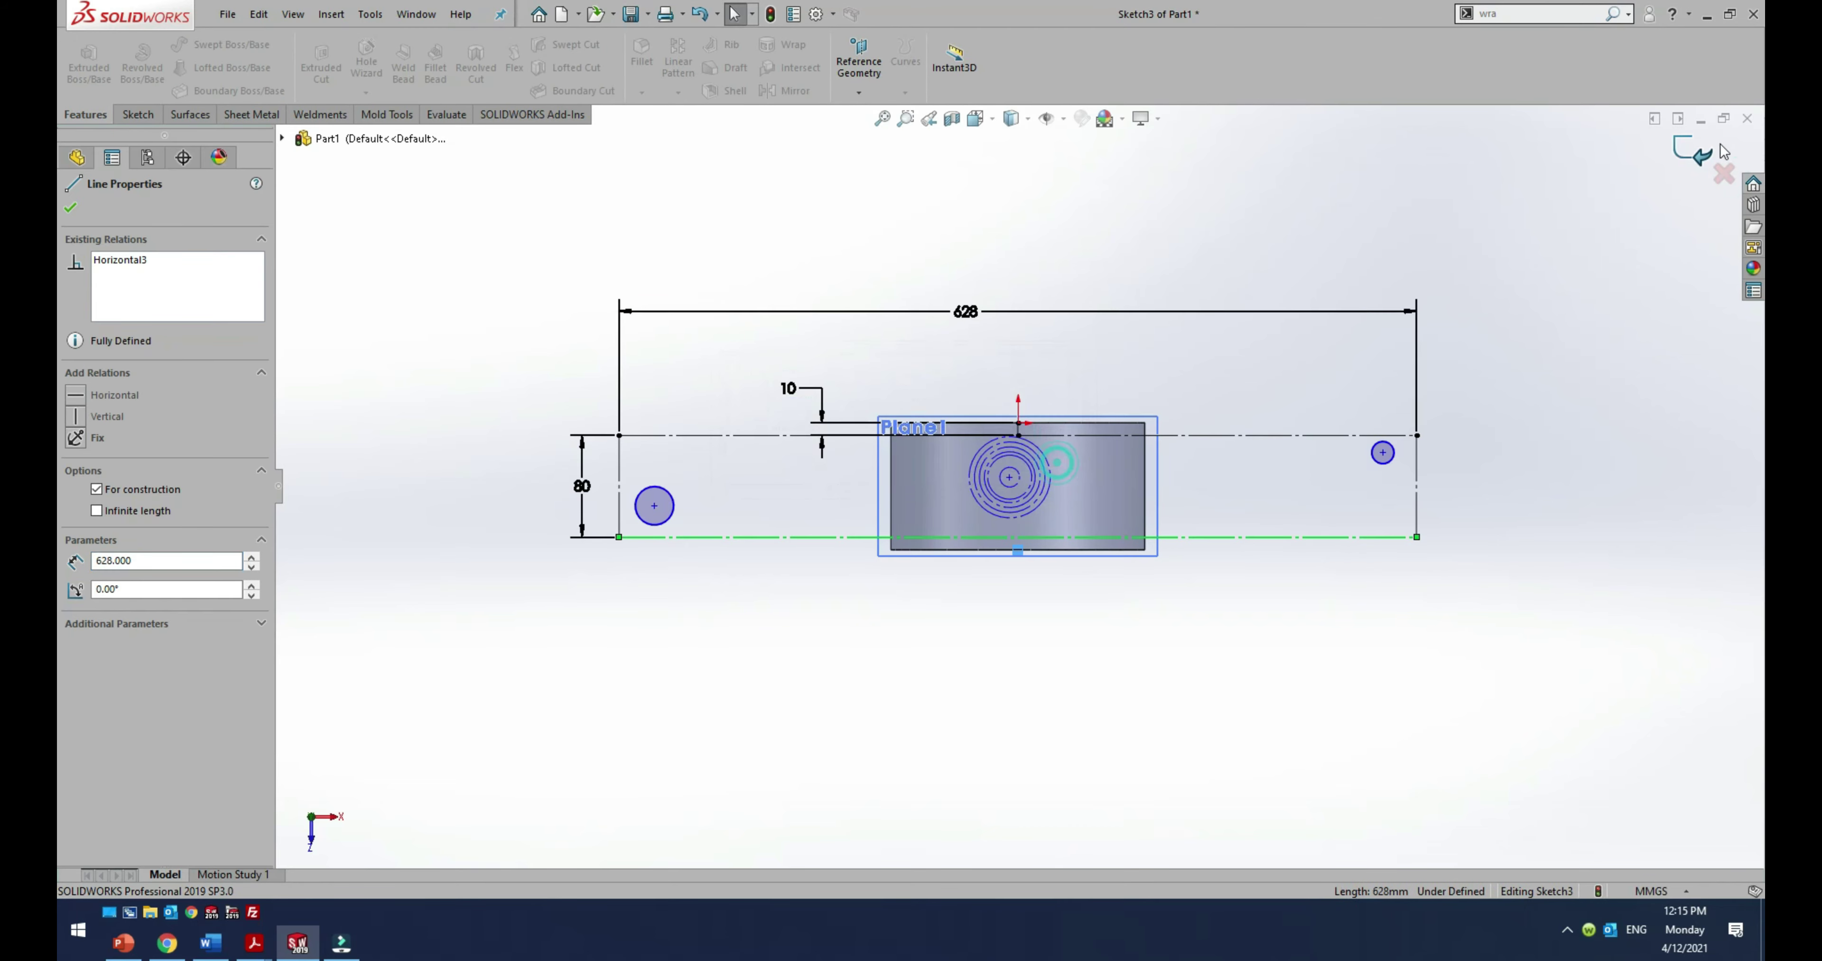
pyautogui.click(1699, 152)
pyautogui.click(858, 90)
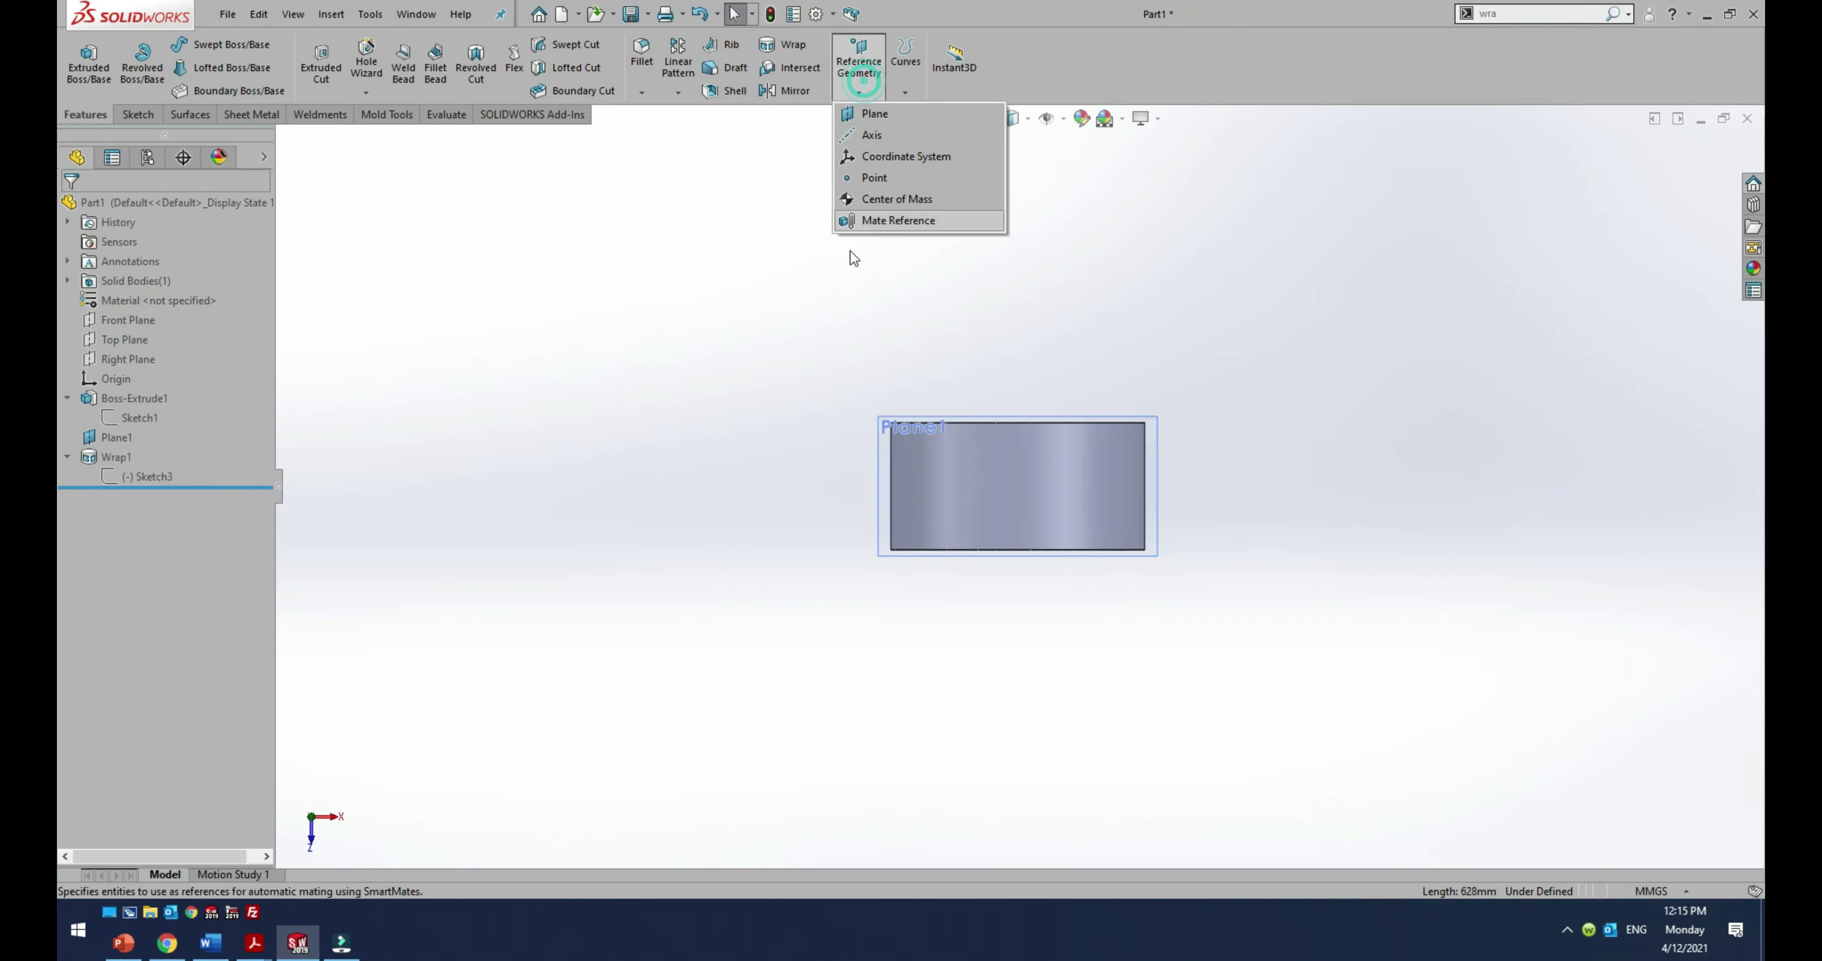
pyautogui.click(114, 438)
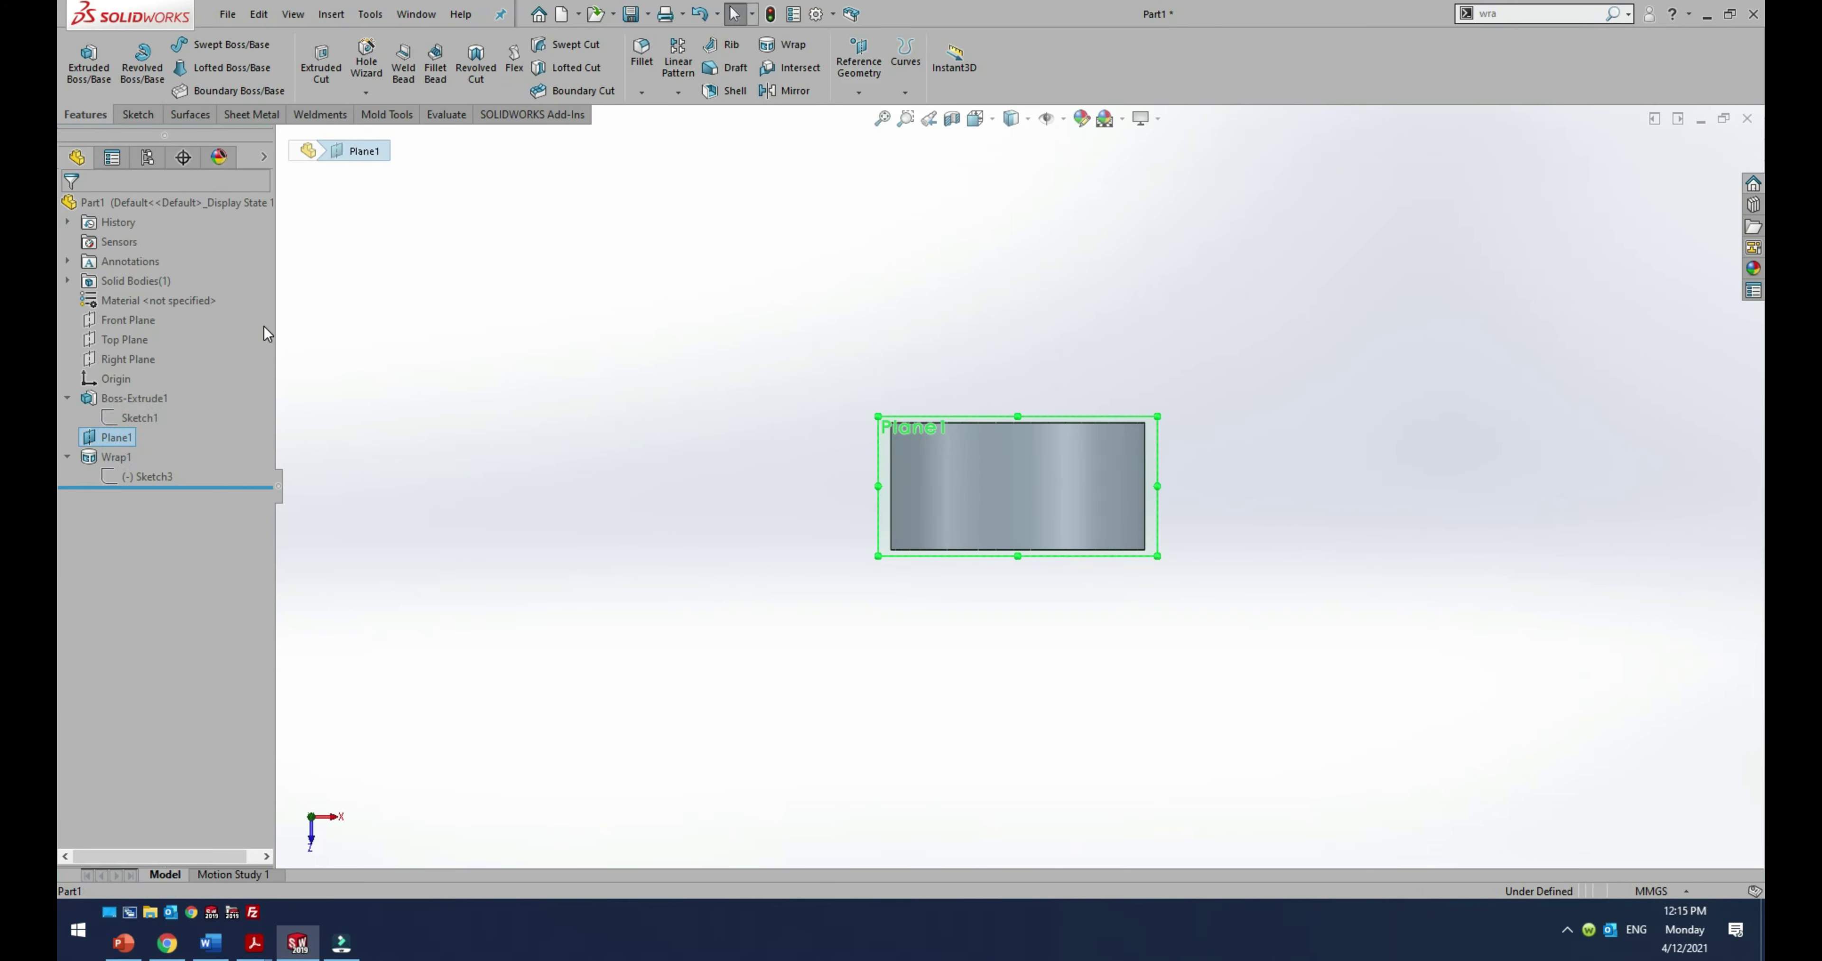
pyautogui.click(133, 114)
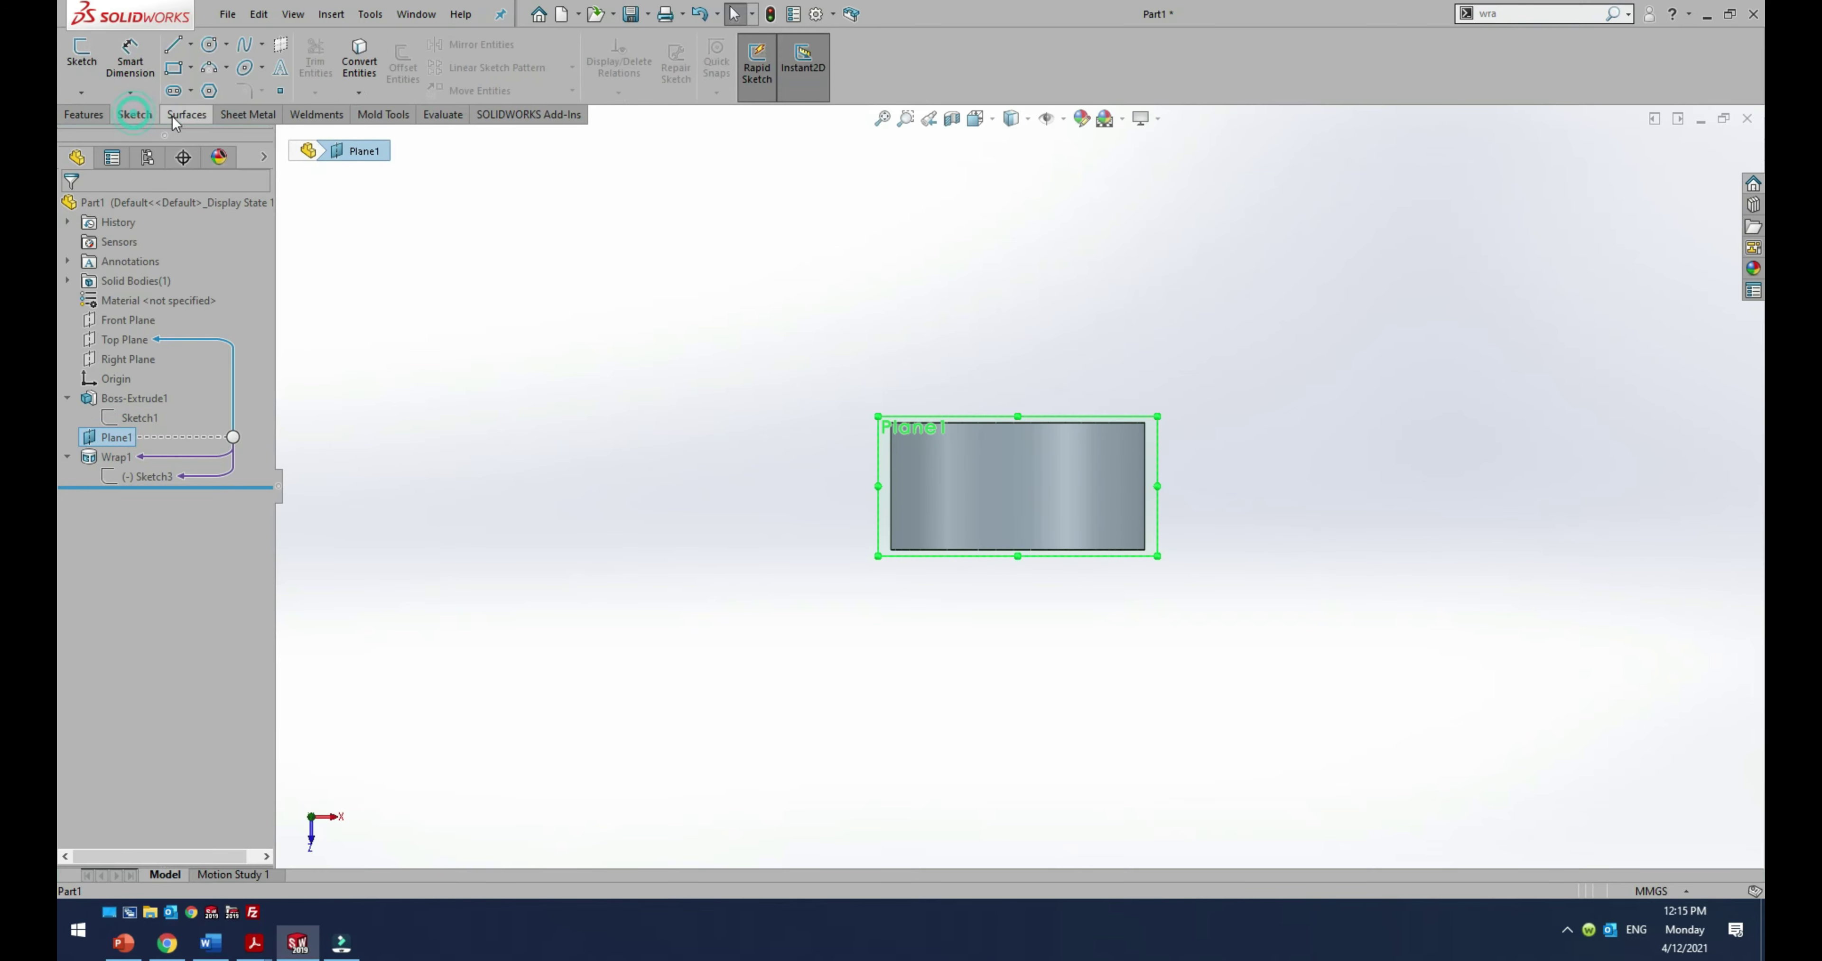
pyautogui.click(81, 56)
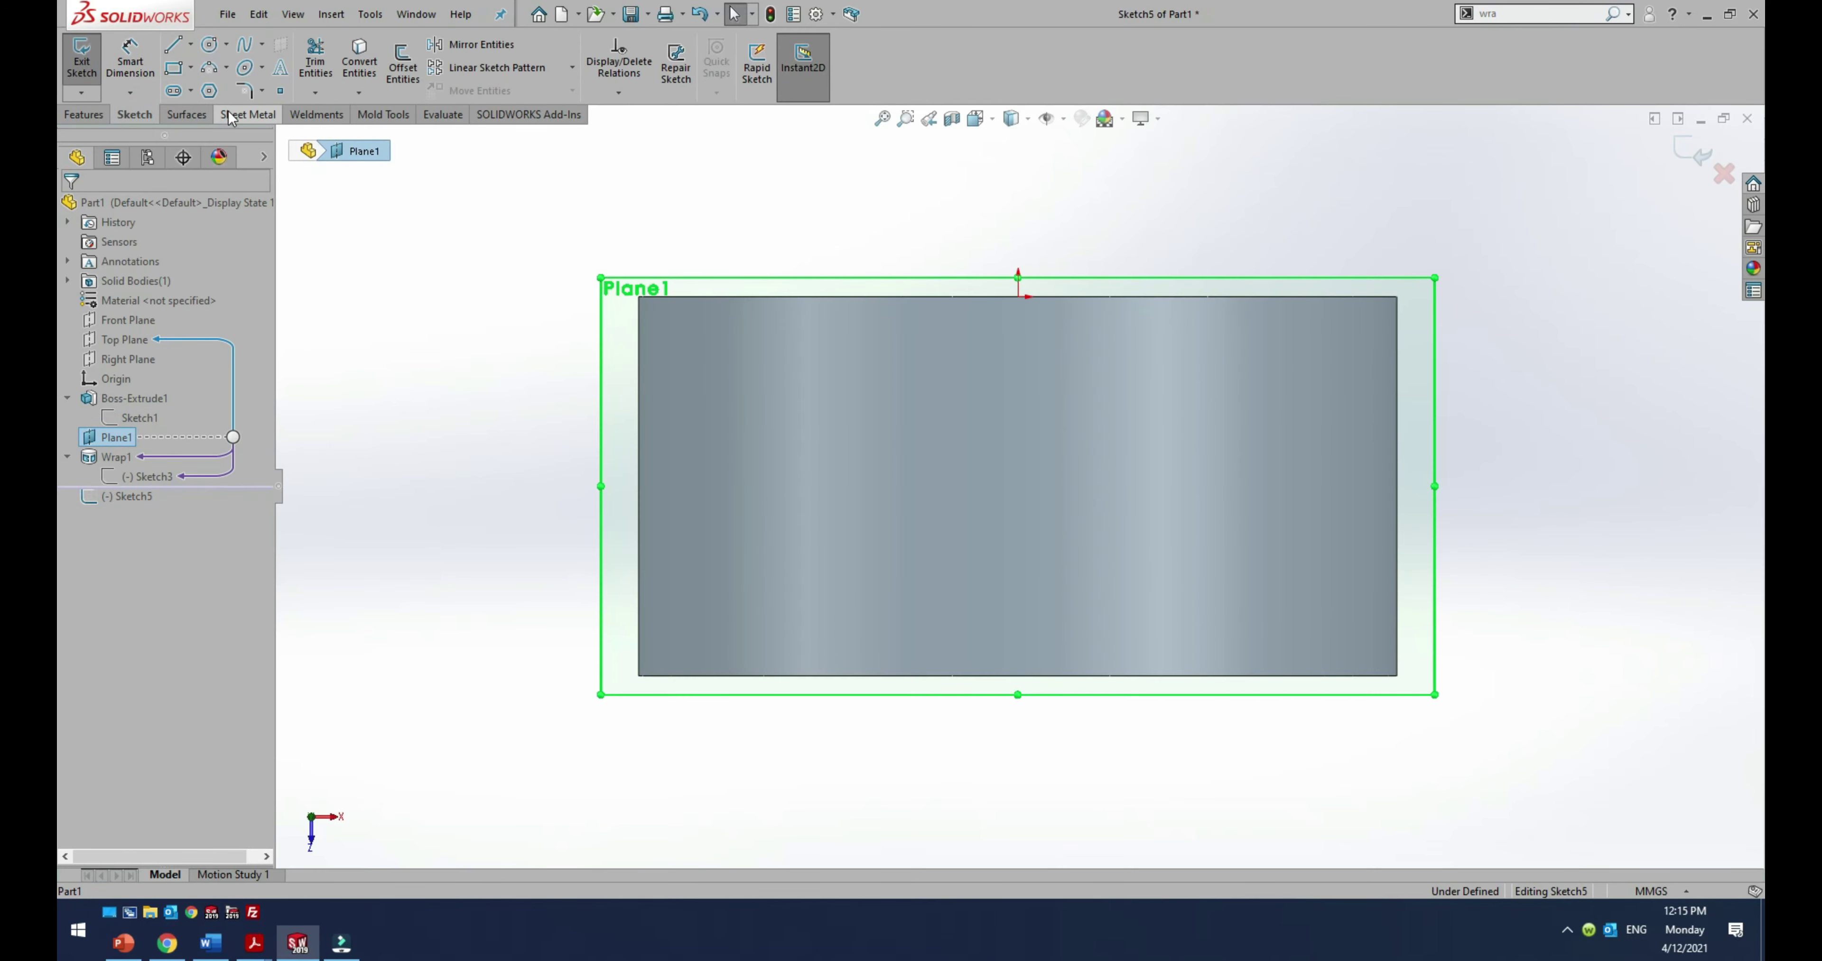
pyautogui.click(147, 477)
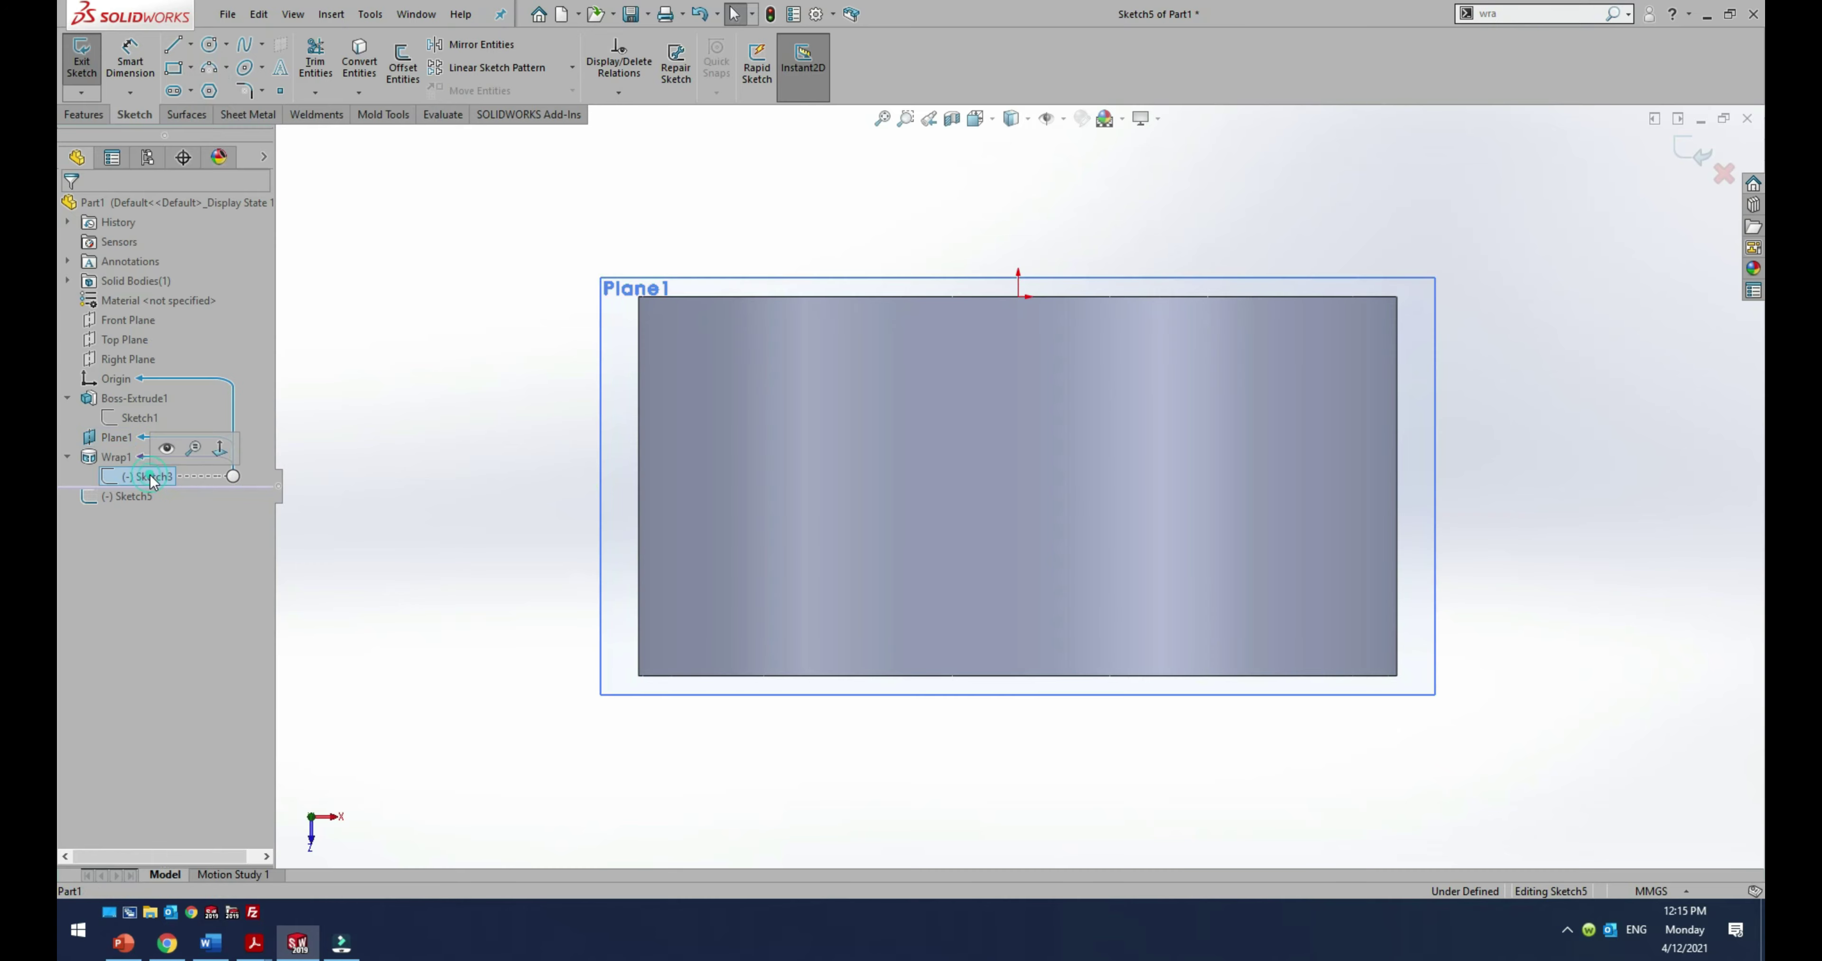
pyautogui.click(1690, 152)
pyautogui.click(165, 472)
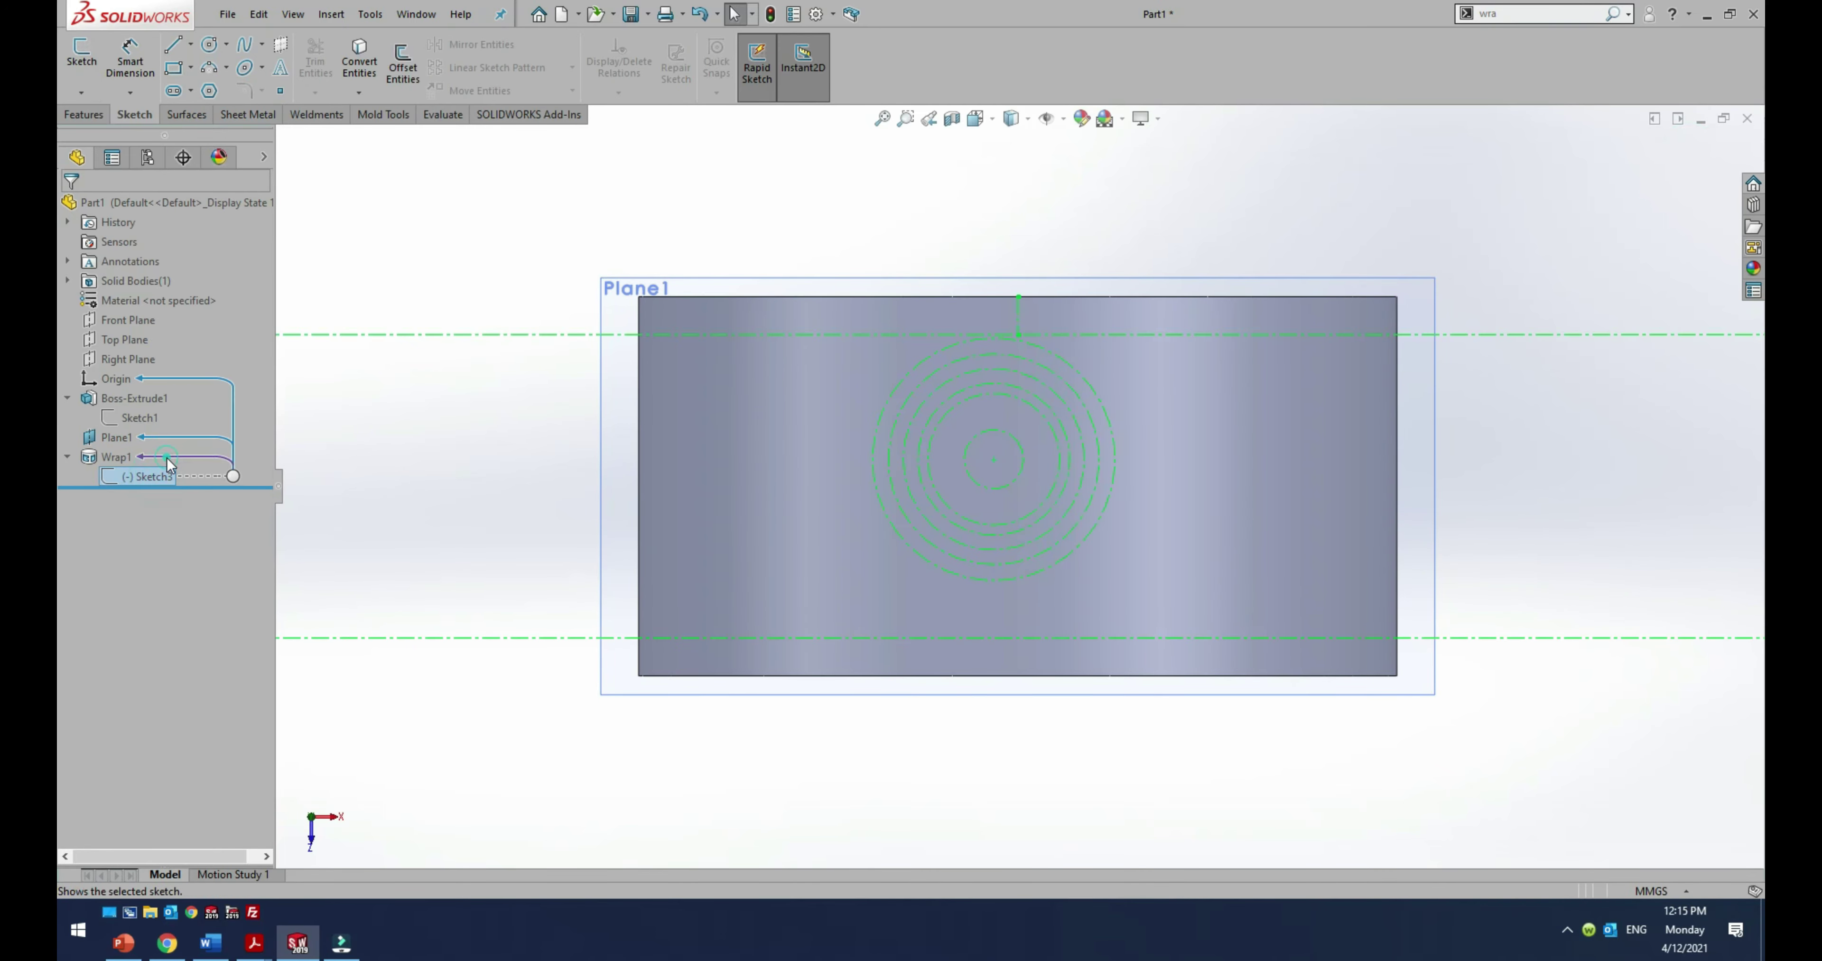
pyautogui.click(406, 243)
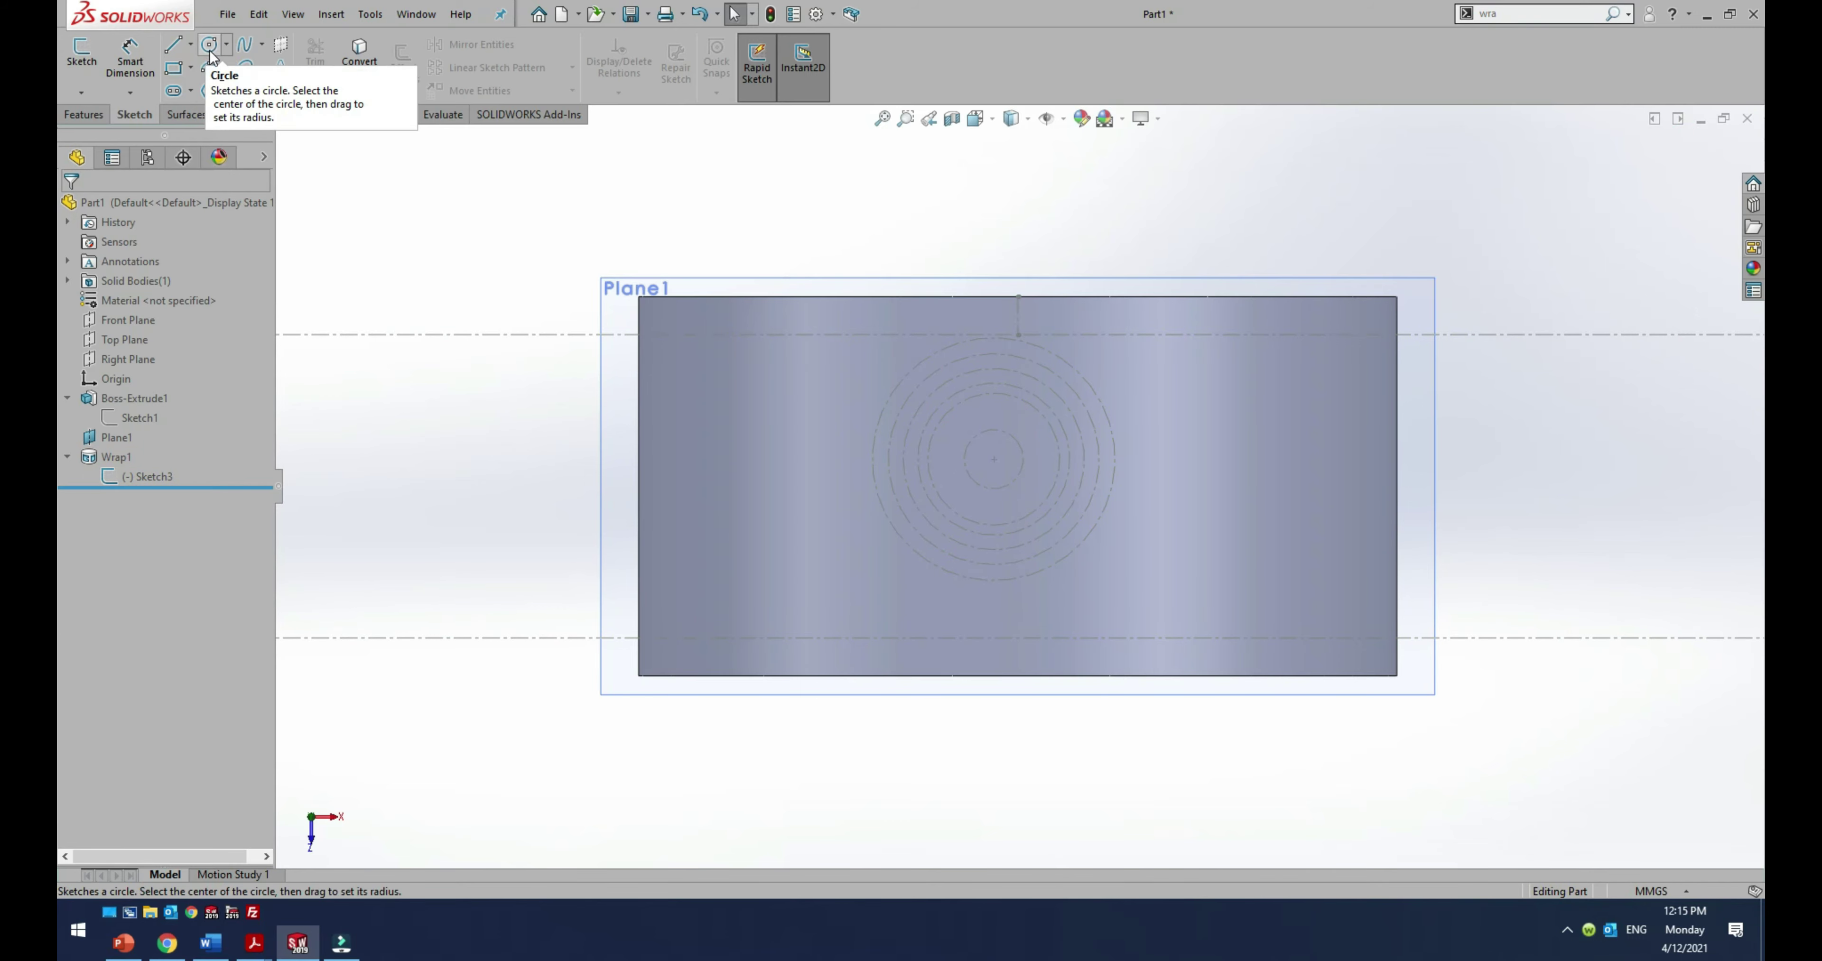
# Step: Start a new sketch on Plane1 and fit the view around the ring sketch
pyautogui.click(119, 438)
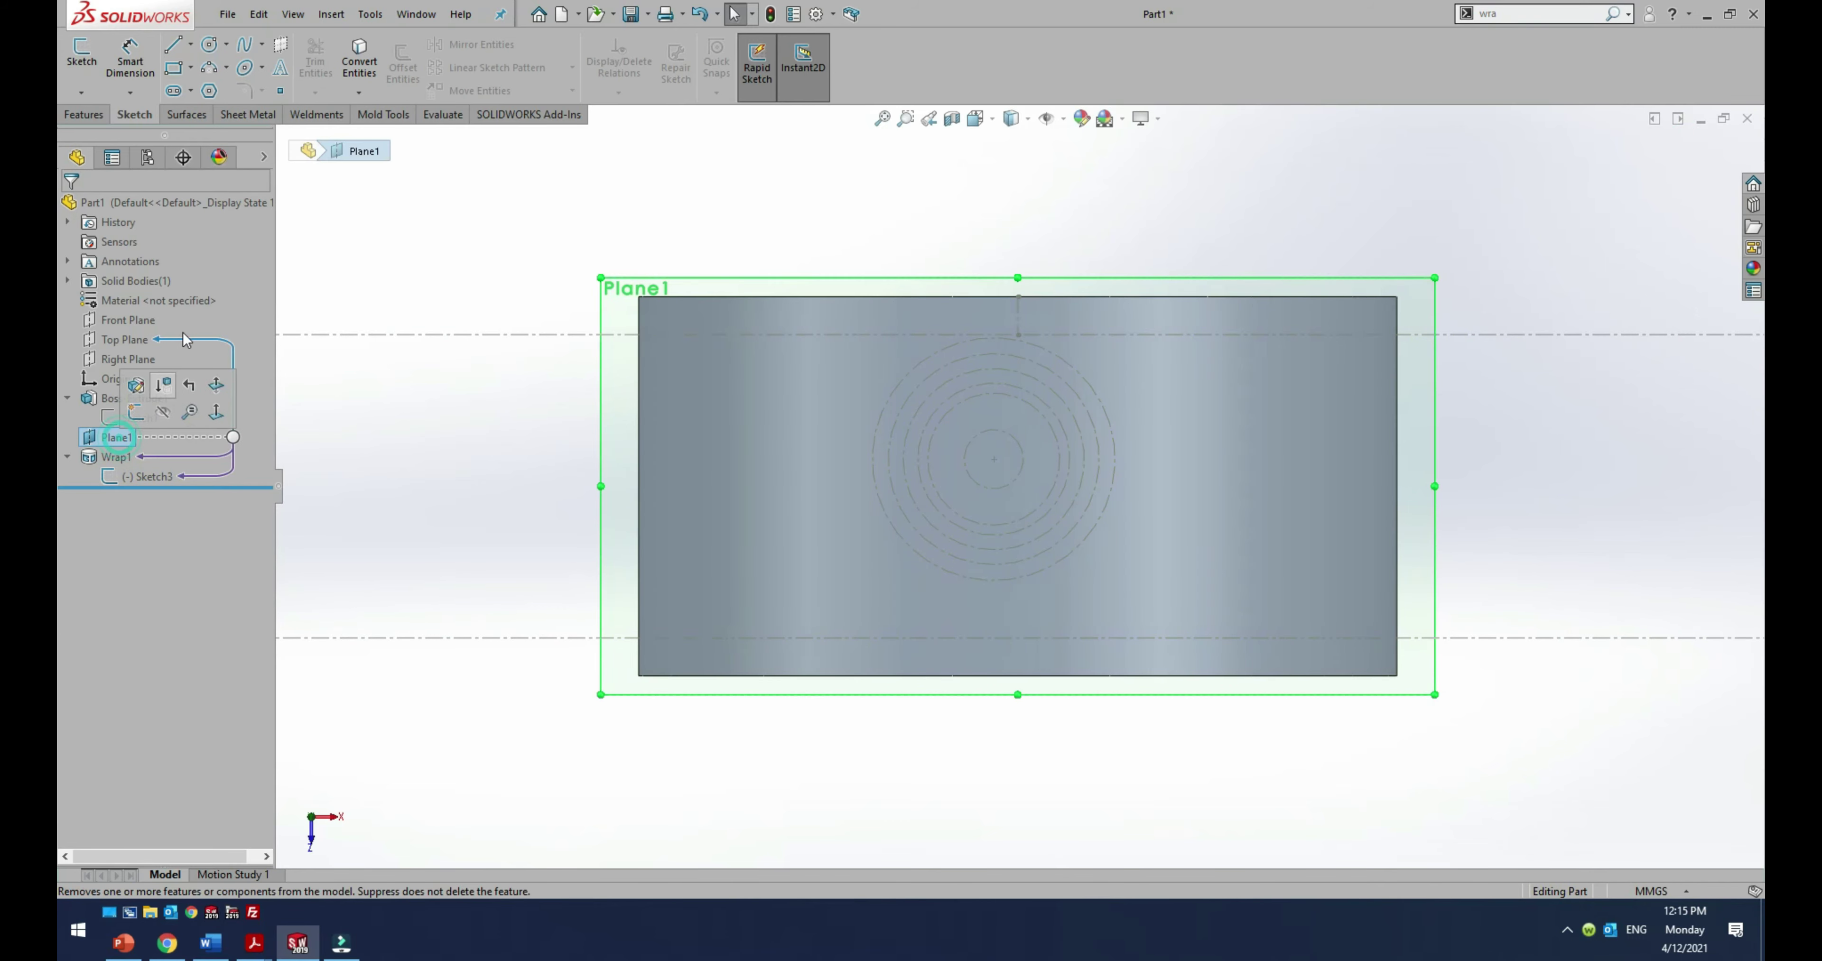
pyautogui.click(81, 53)
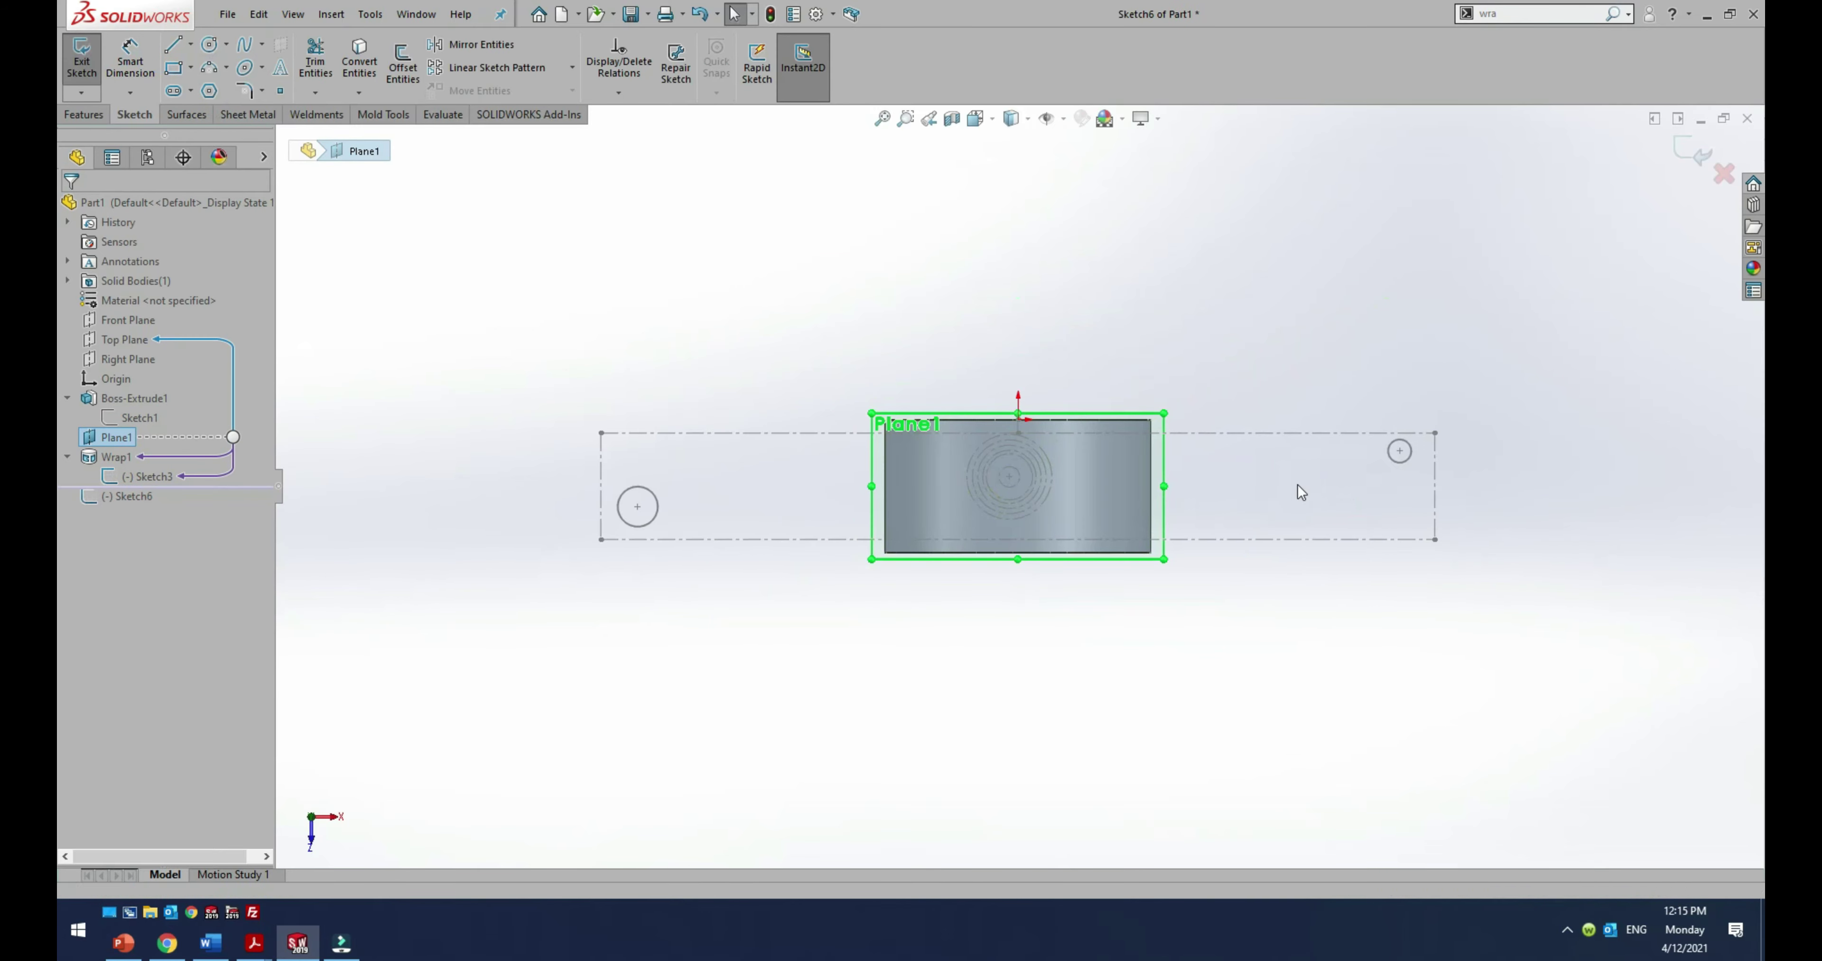
pyautogui.scroll(-4, 1297, 485)
pyautogui.scroll(-3, 747, 515)
pyautogui.press('f')
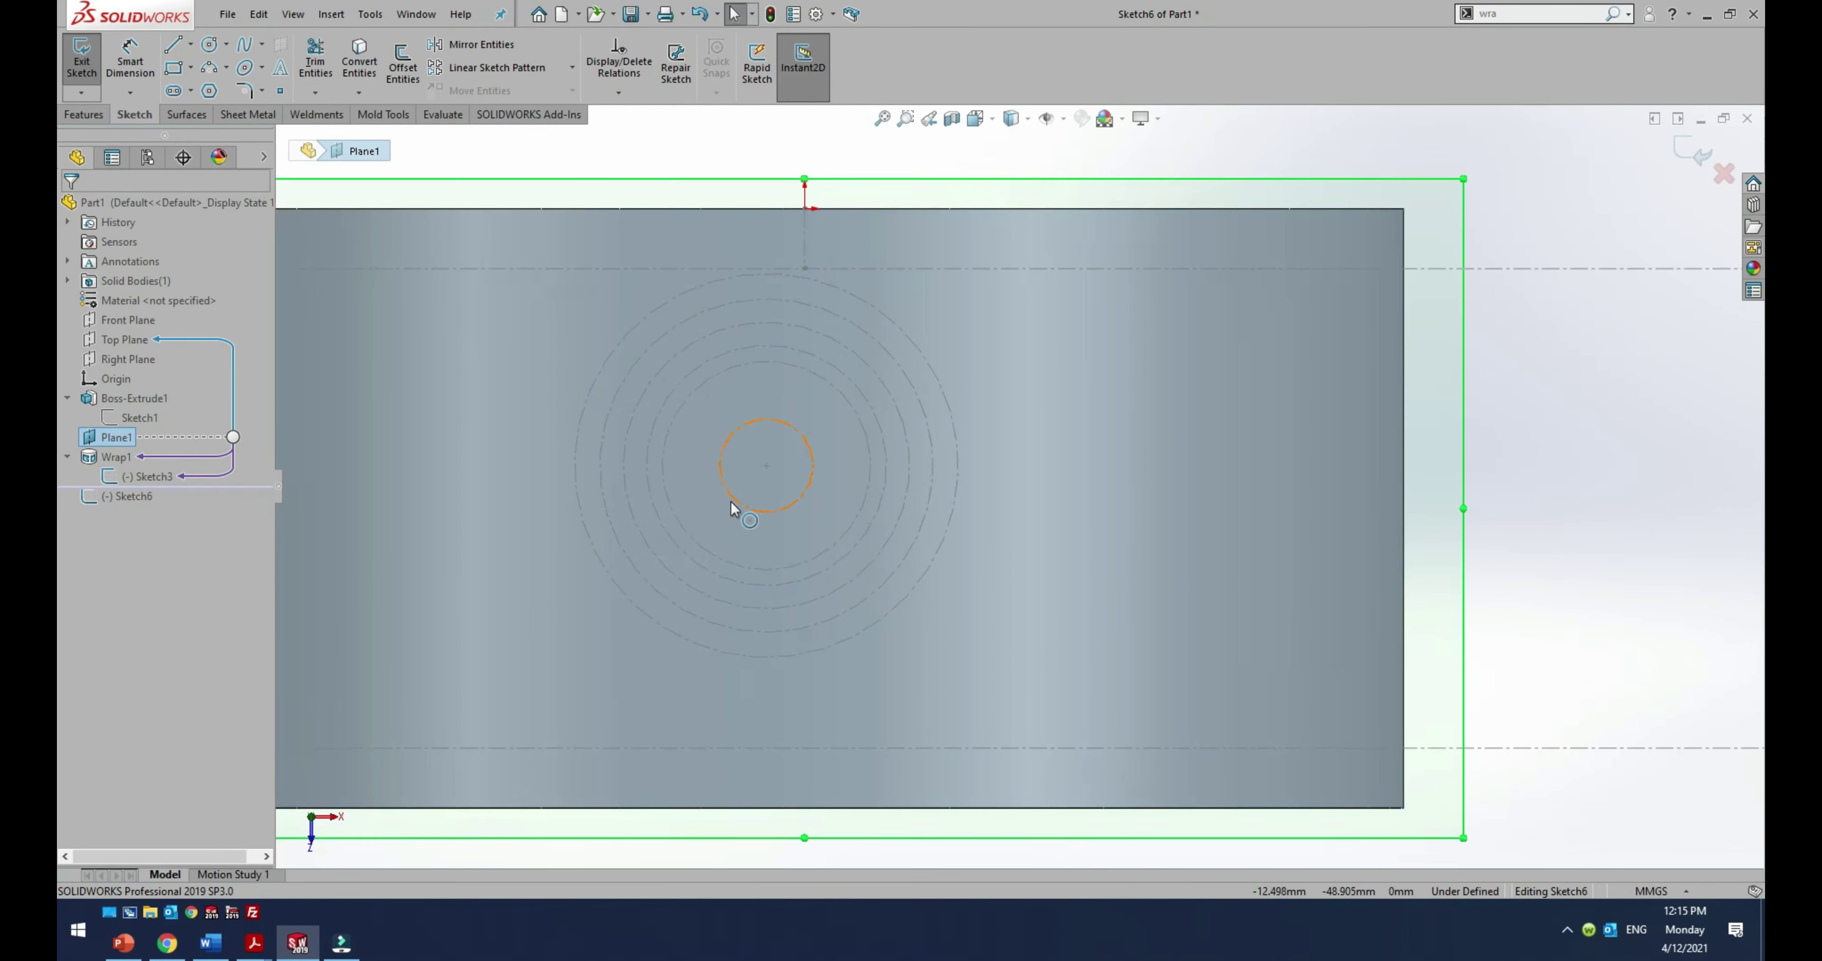
# Step: Convert the small centre circle and its surrounding 34.828 mm ring, then exit the sketch
pyautogui.click(730, 501)
pyautogui.click(359, 56)
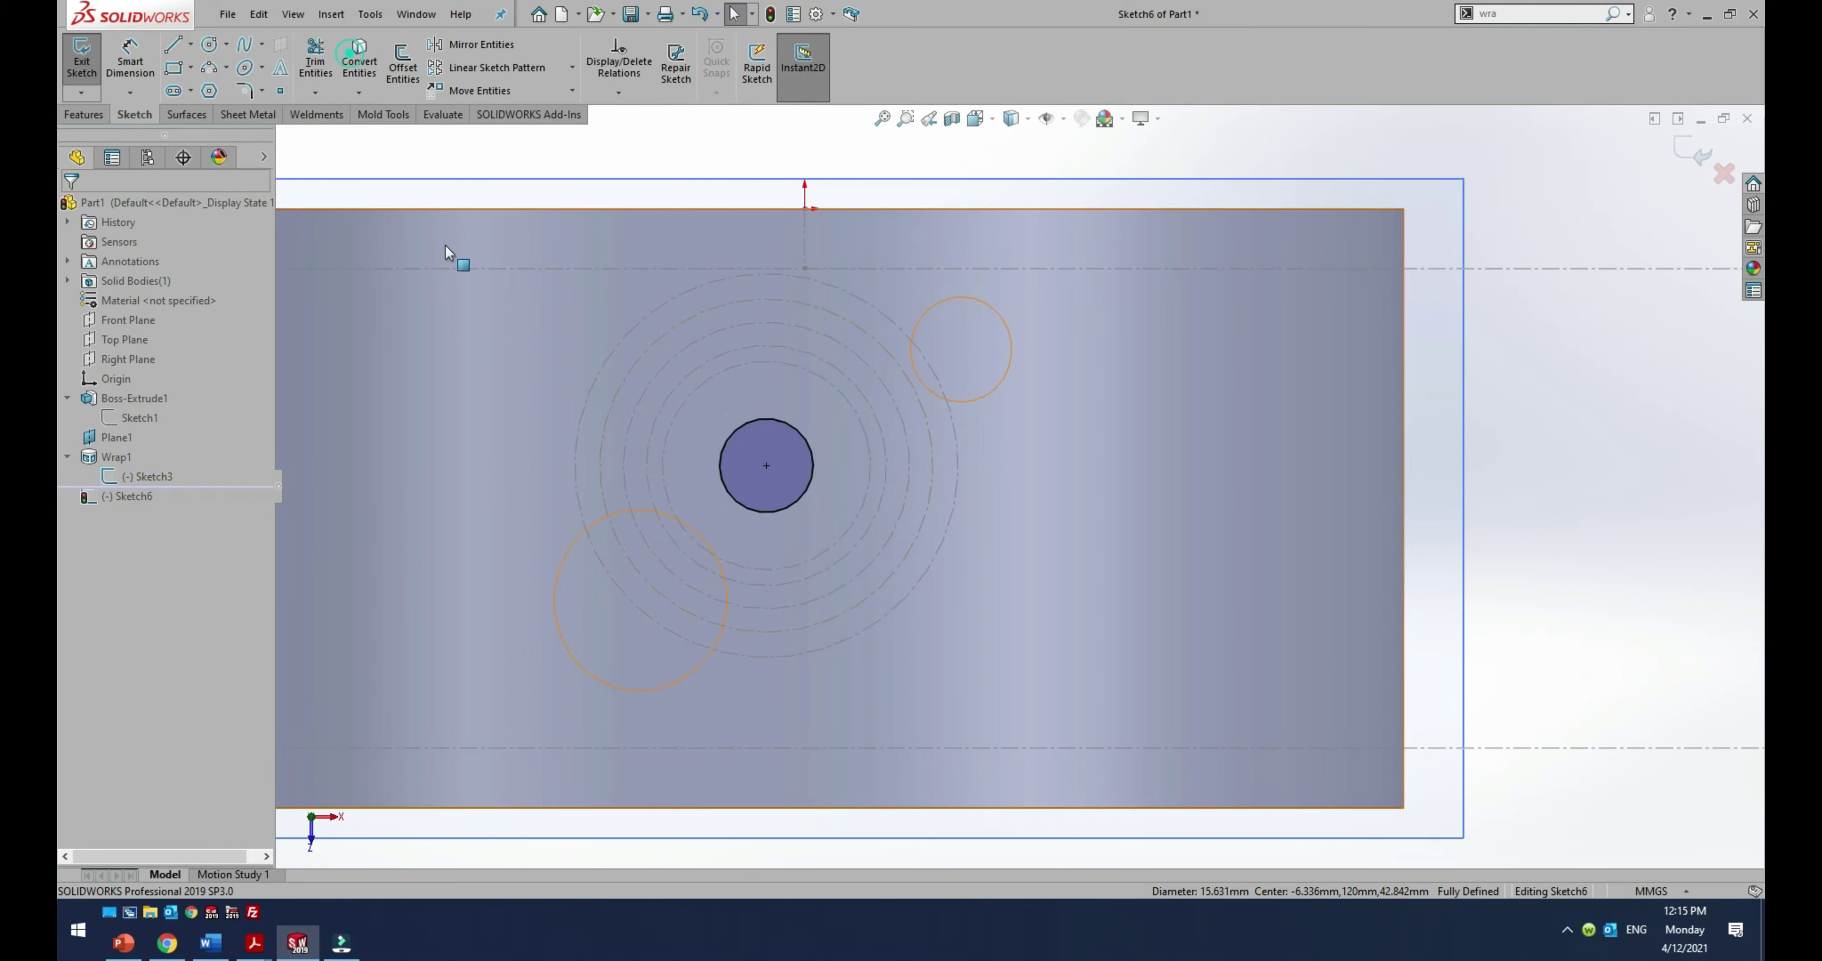
pyautogui.click(672, 500)
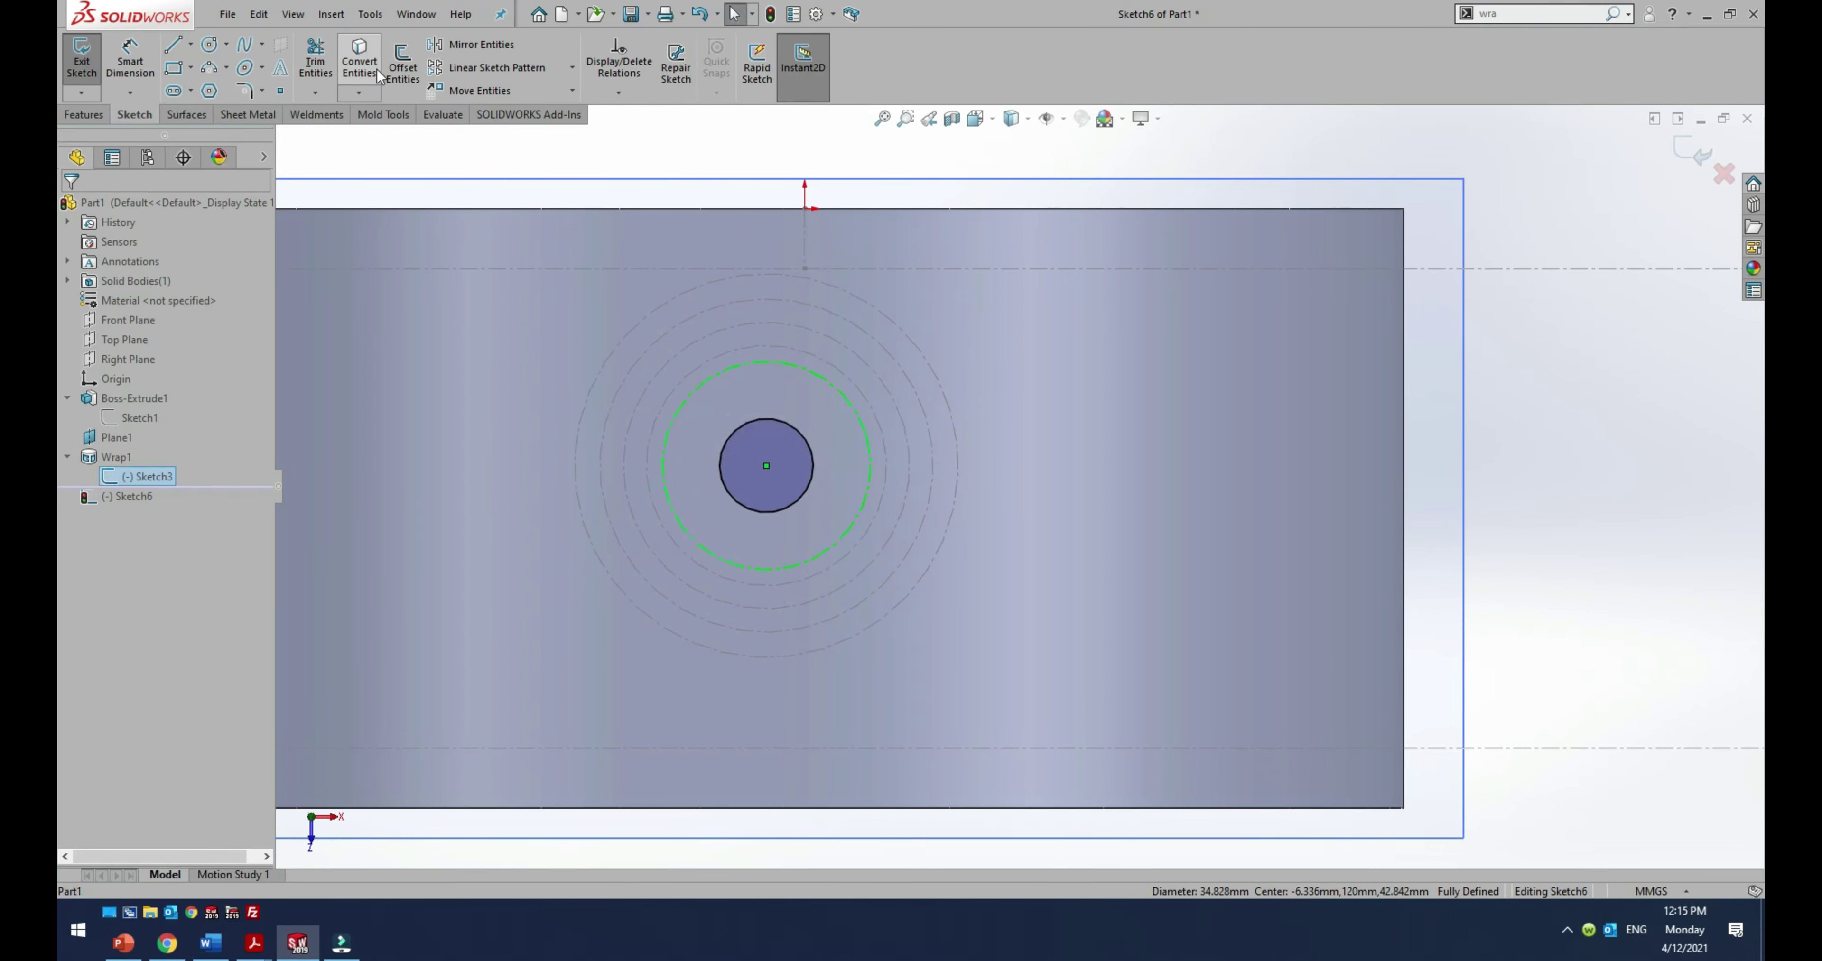
pyautogui.click(359, 60)
pyautogui.click(1697, 152)
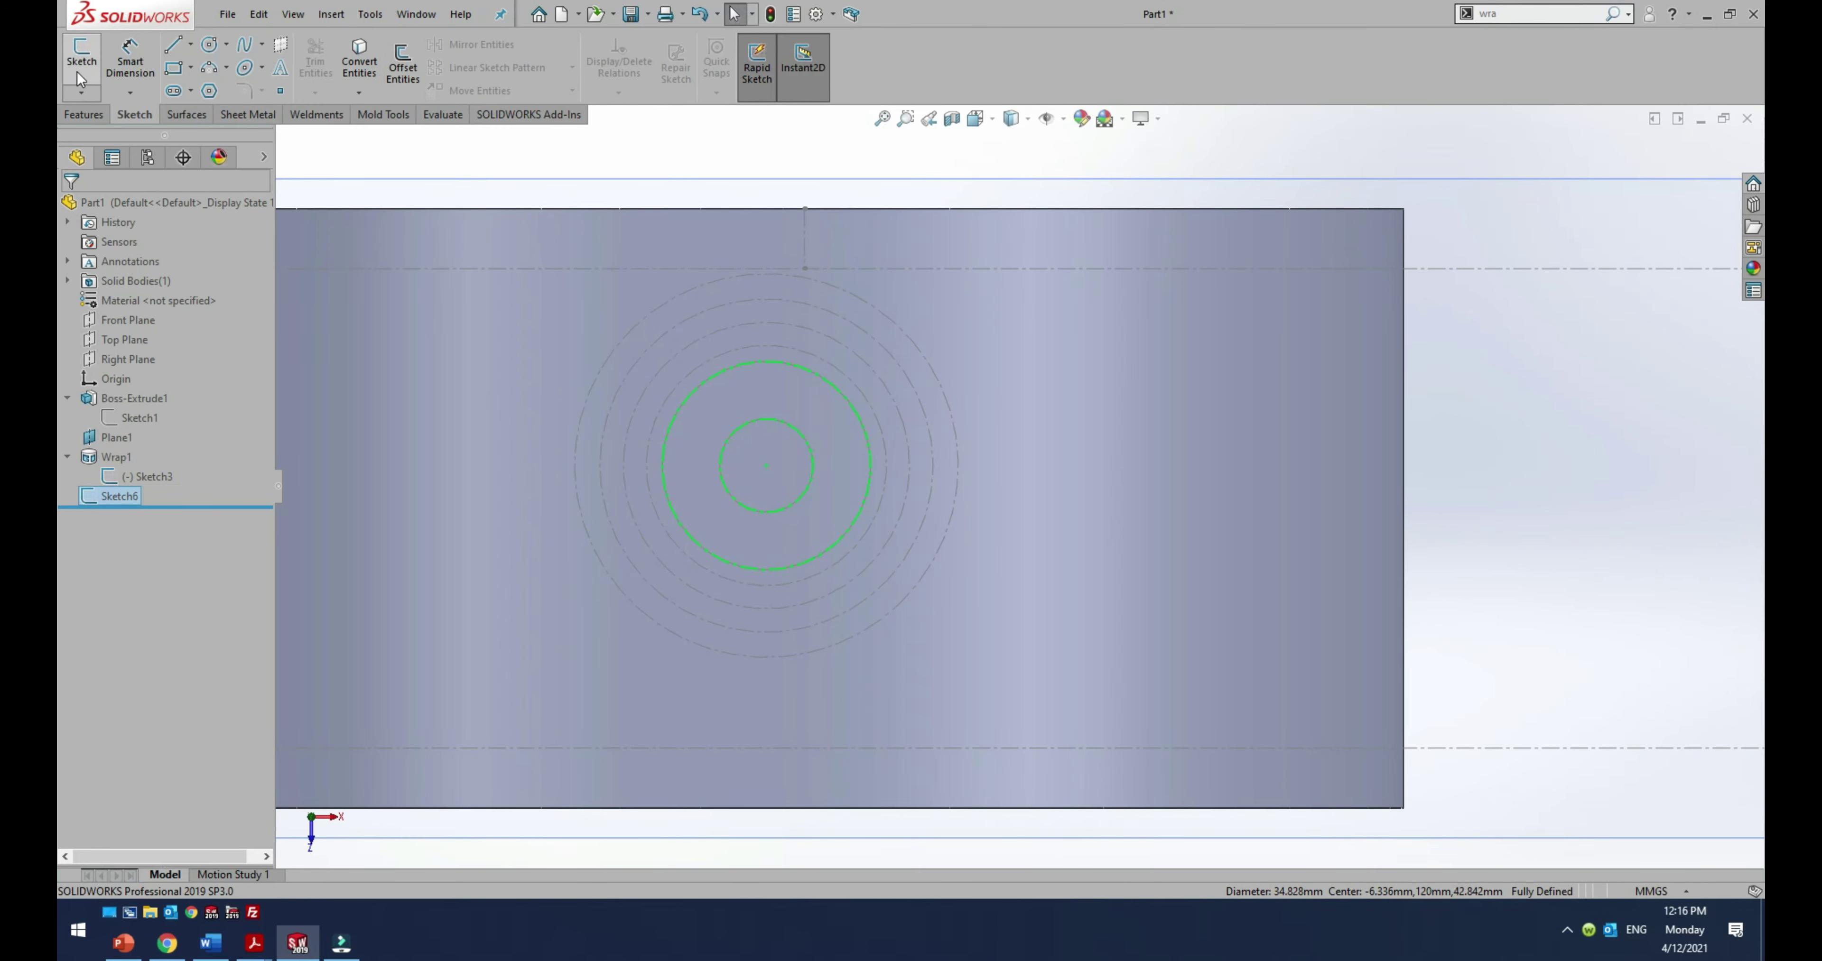
pyautogui.click(117, 437)
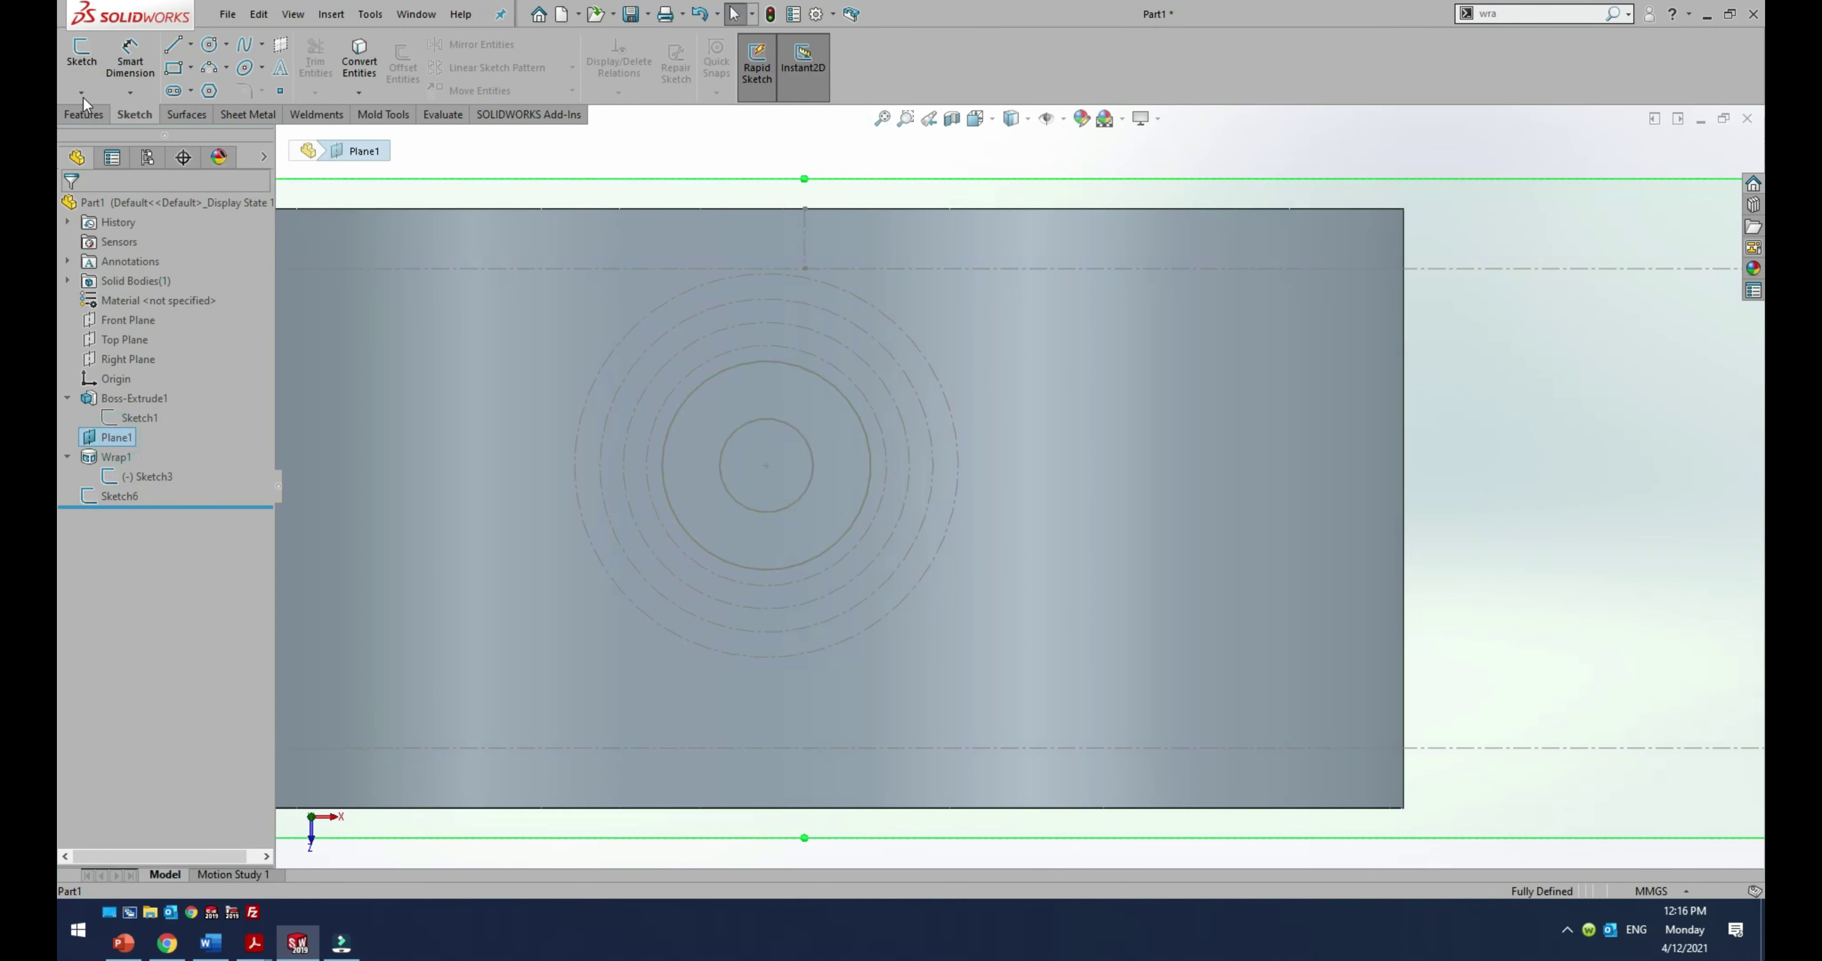
# Step: Convert Arc5 and Arc6 of Sketch3 into a new Plane1 sketch, then start Sketch8 on Plane1
pyautogui.click(84, 64)
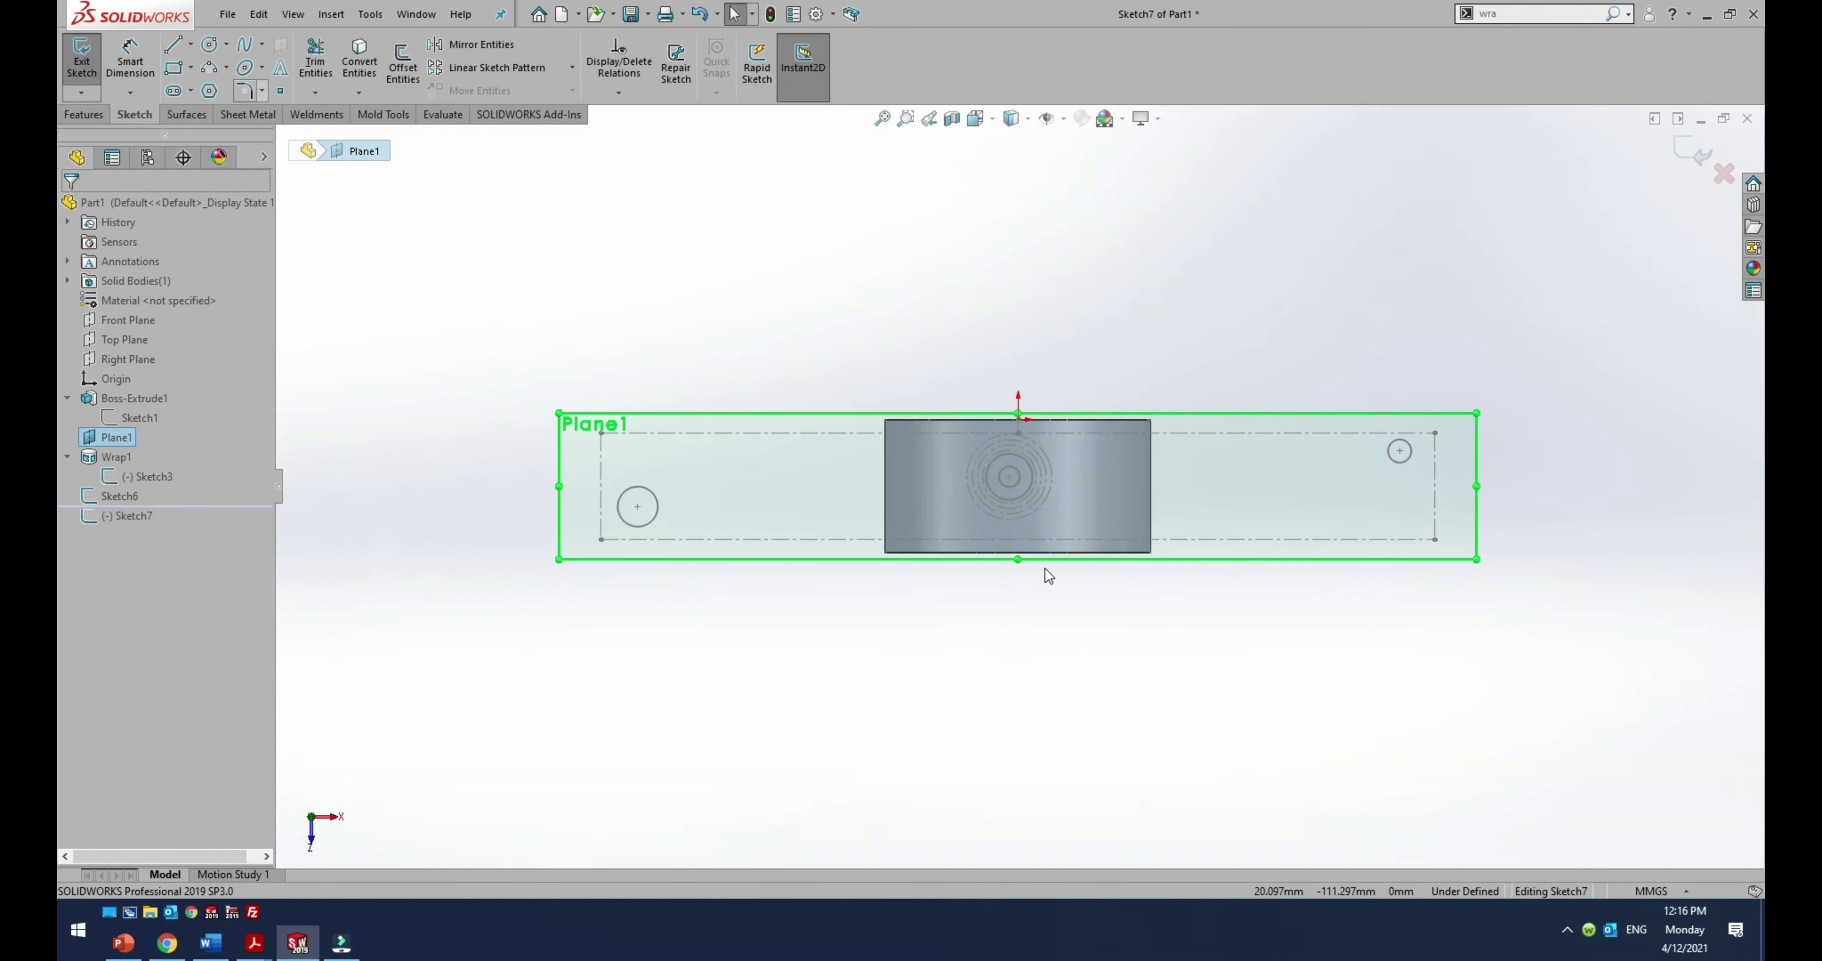
pyautogui.scroll(-5, 1048, 495)
pyautogui.click(359, 63)
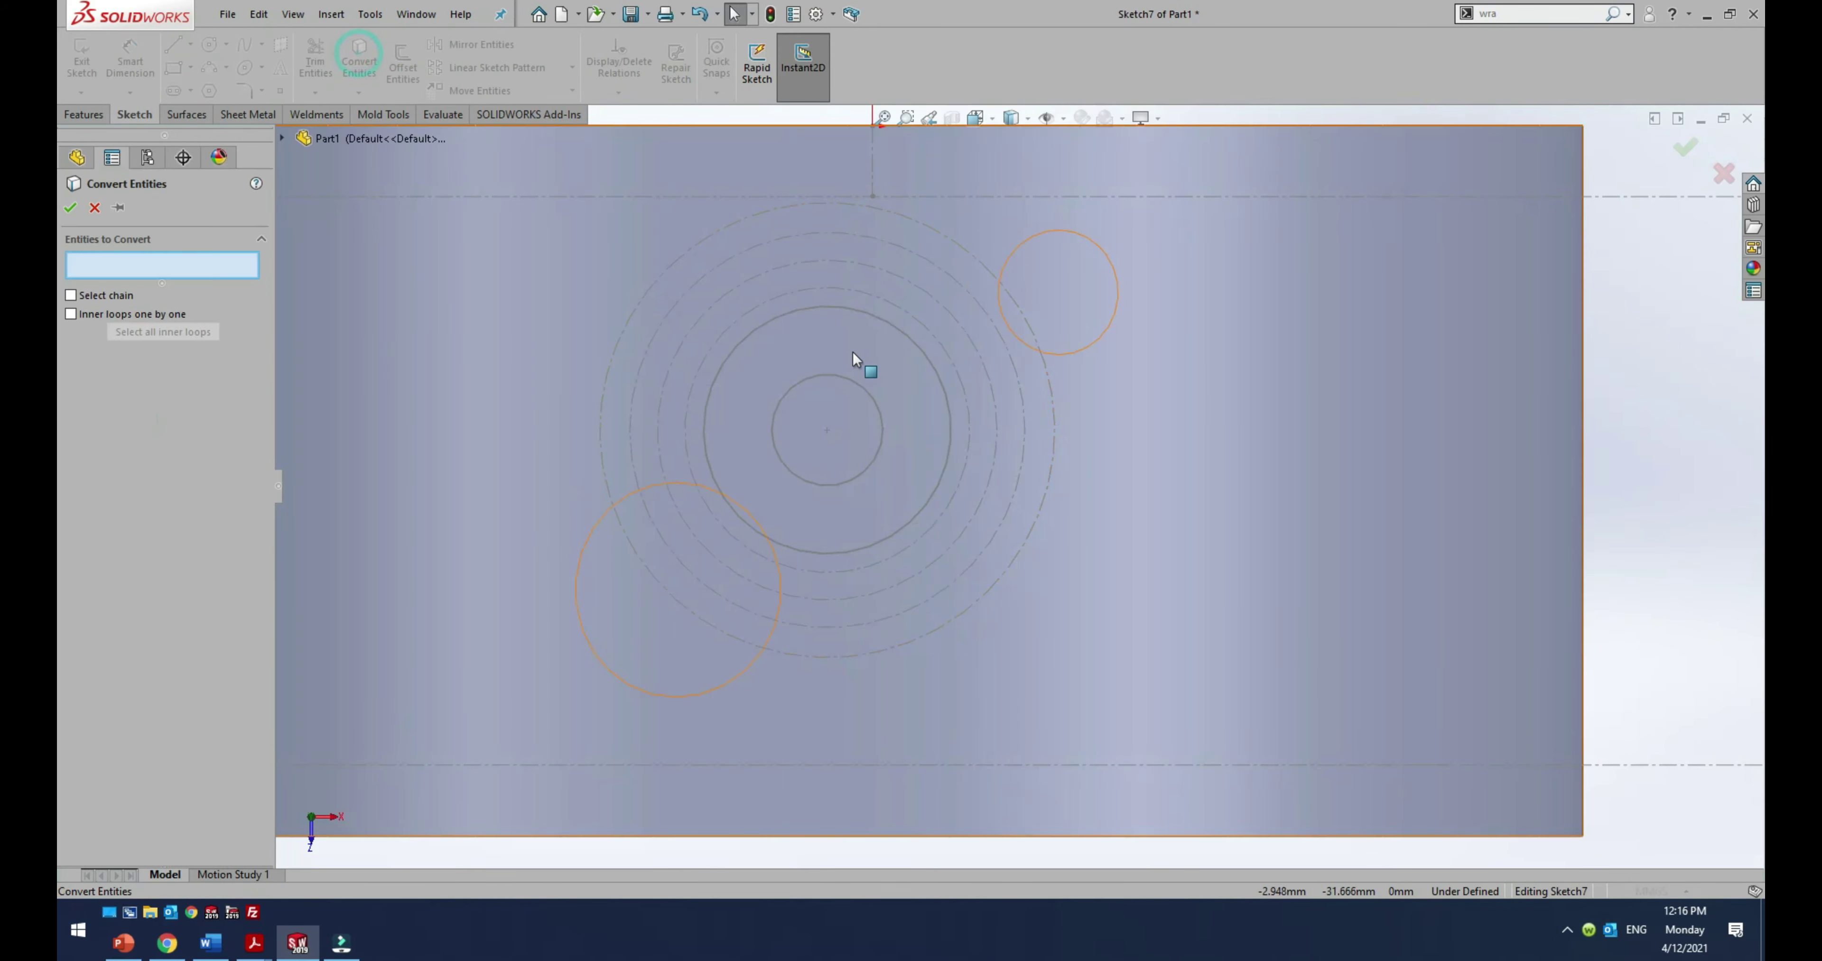
pyautogui.click(970, 463)
pyautogui.click(989, 500)
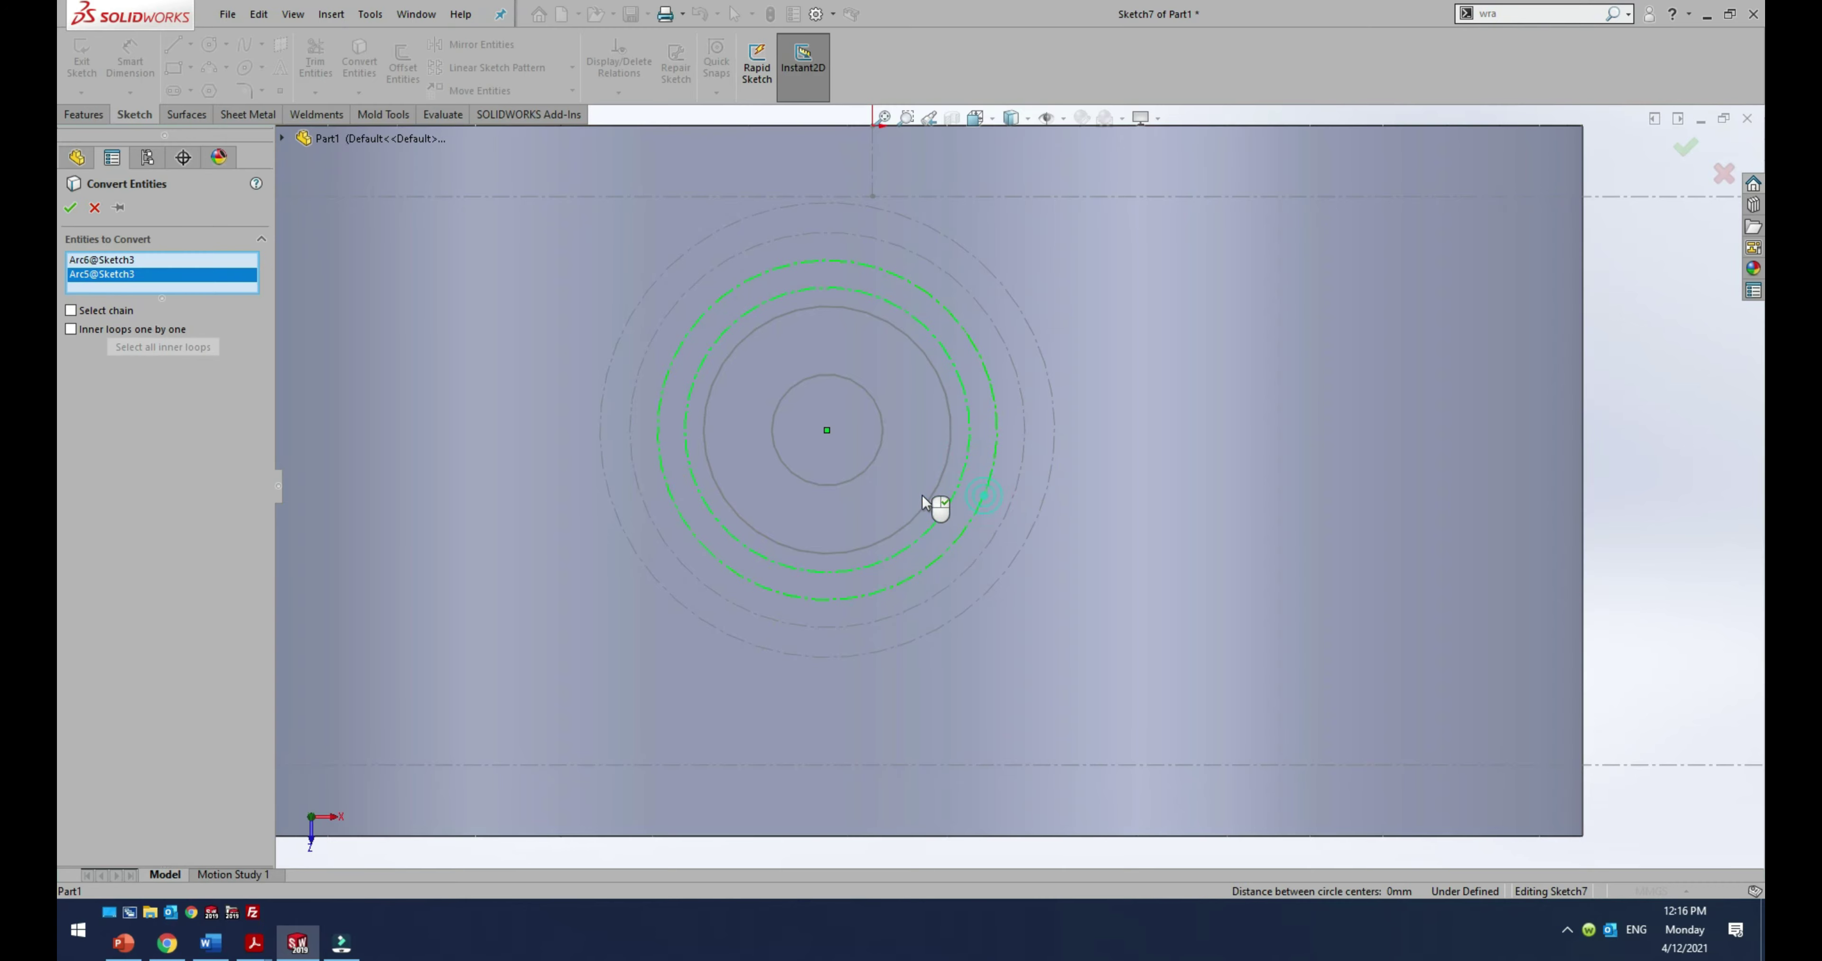
pyautogui.click(69, 207)
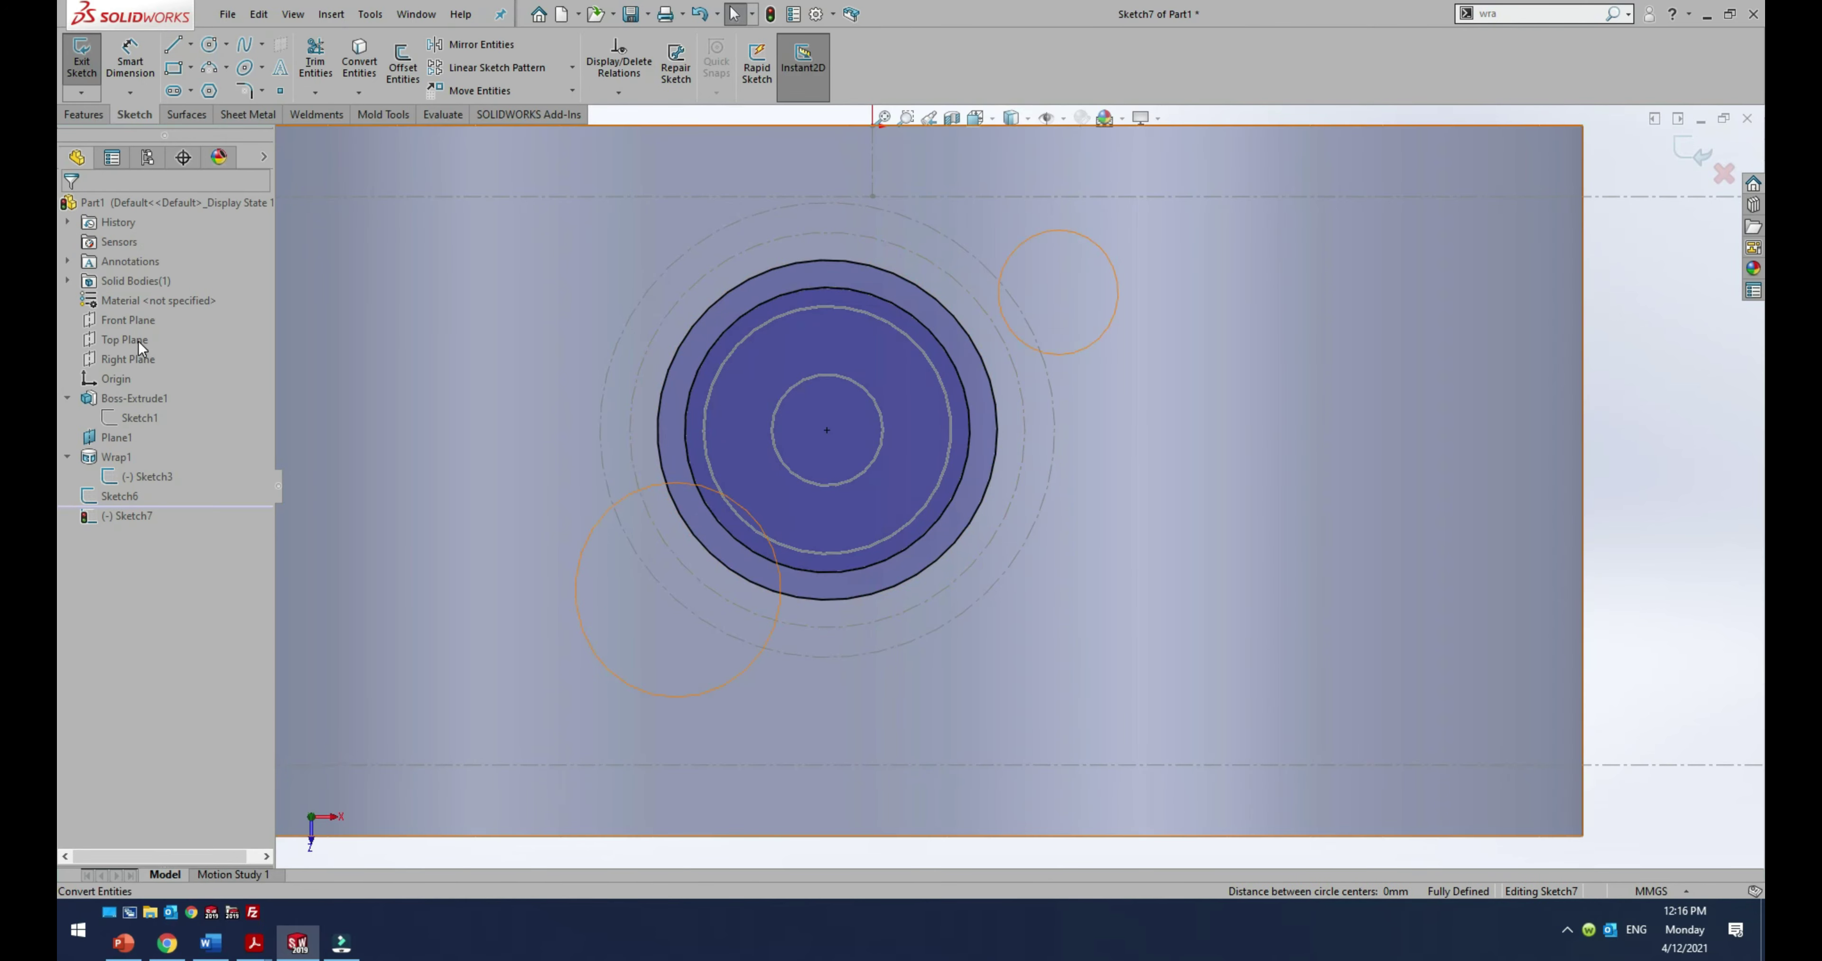
pyautogui.click(1700, 152)
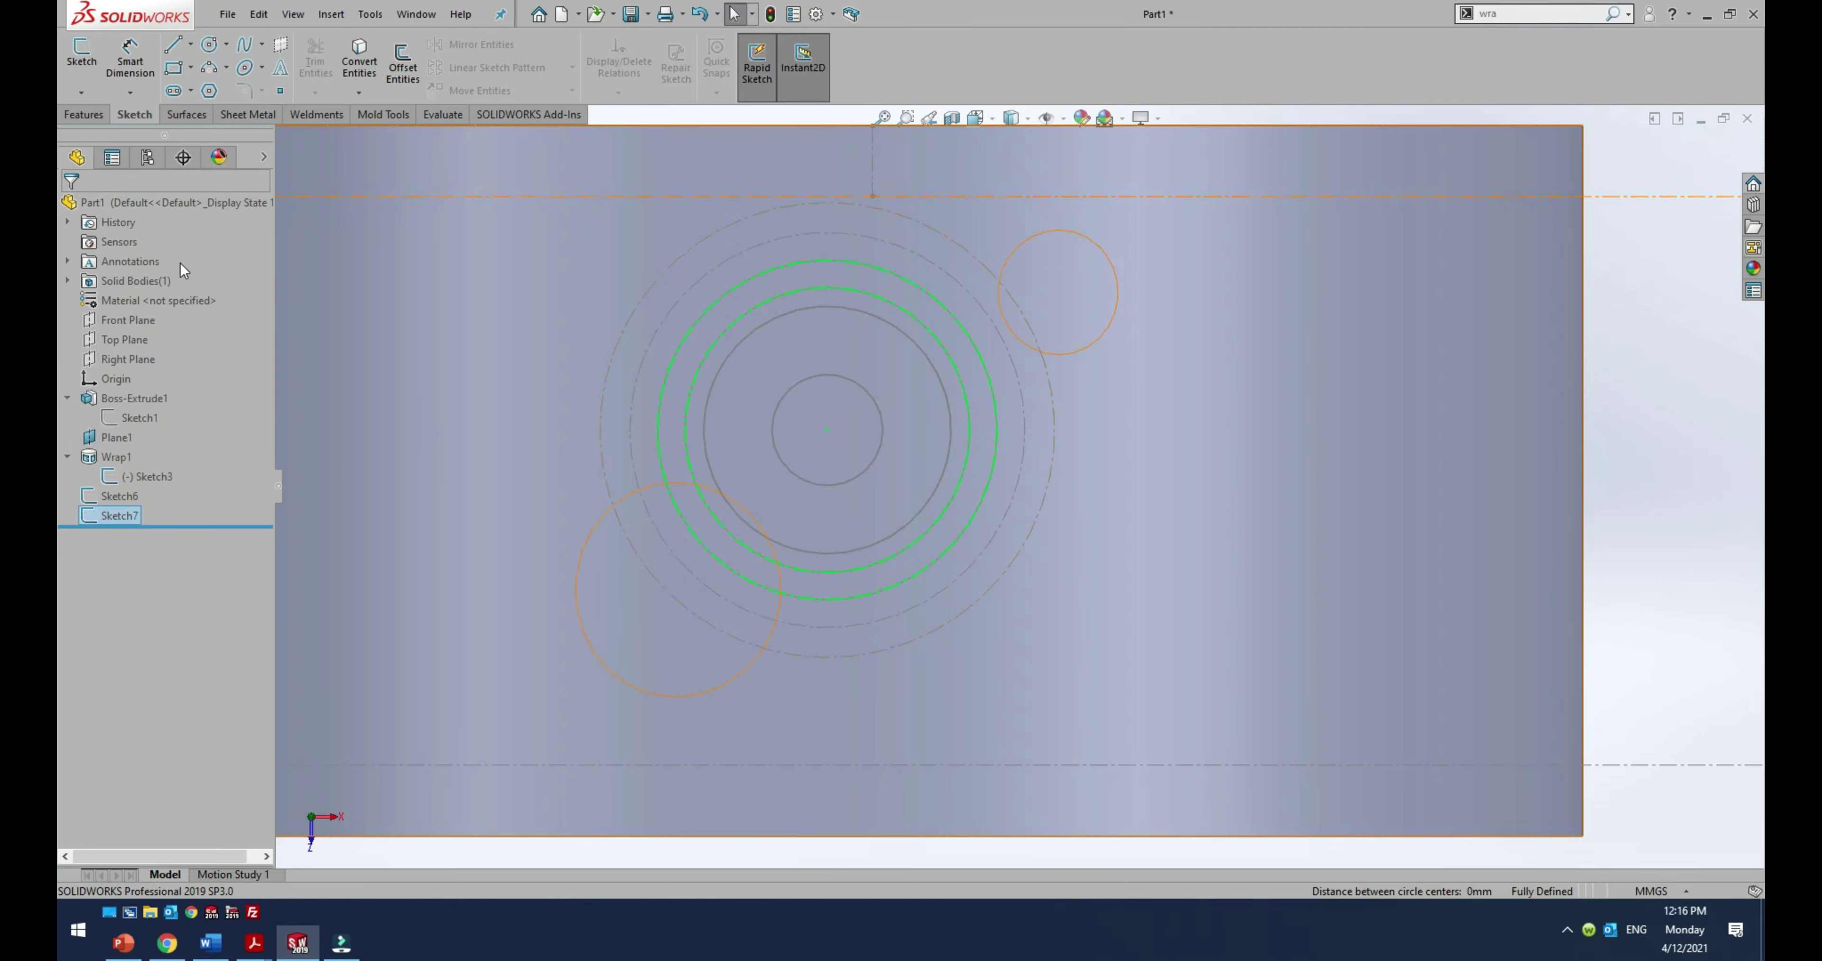
pyautogui.click(112, 437)
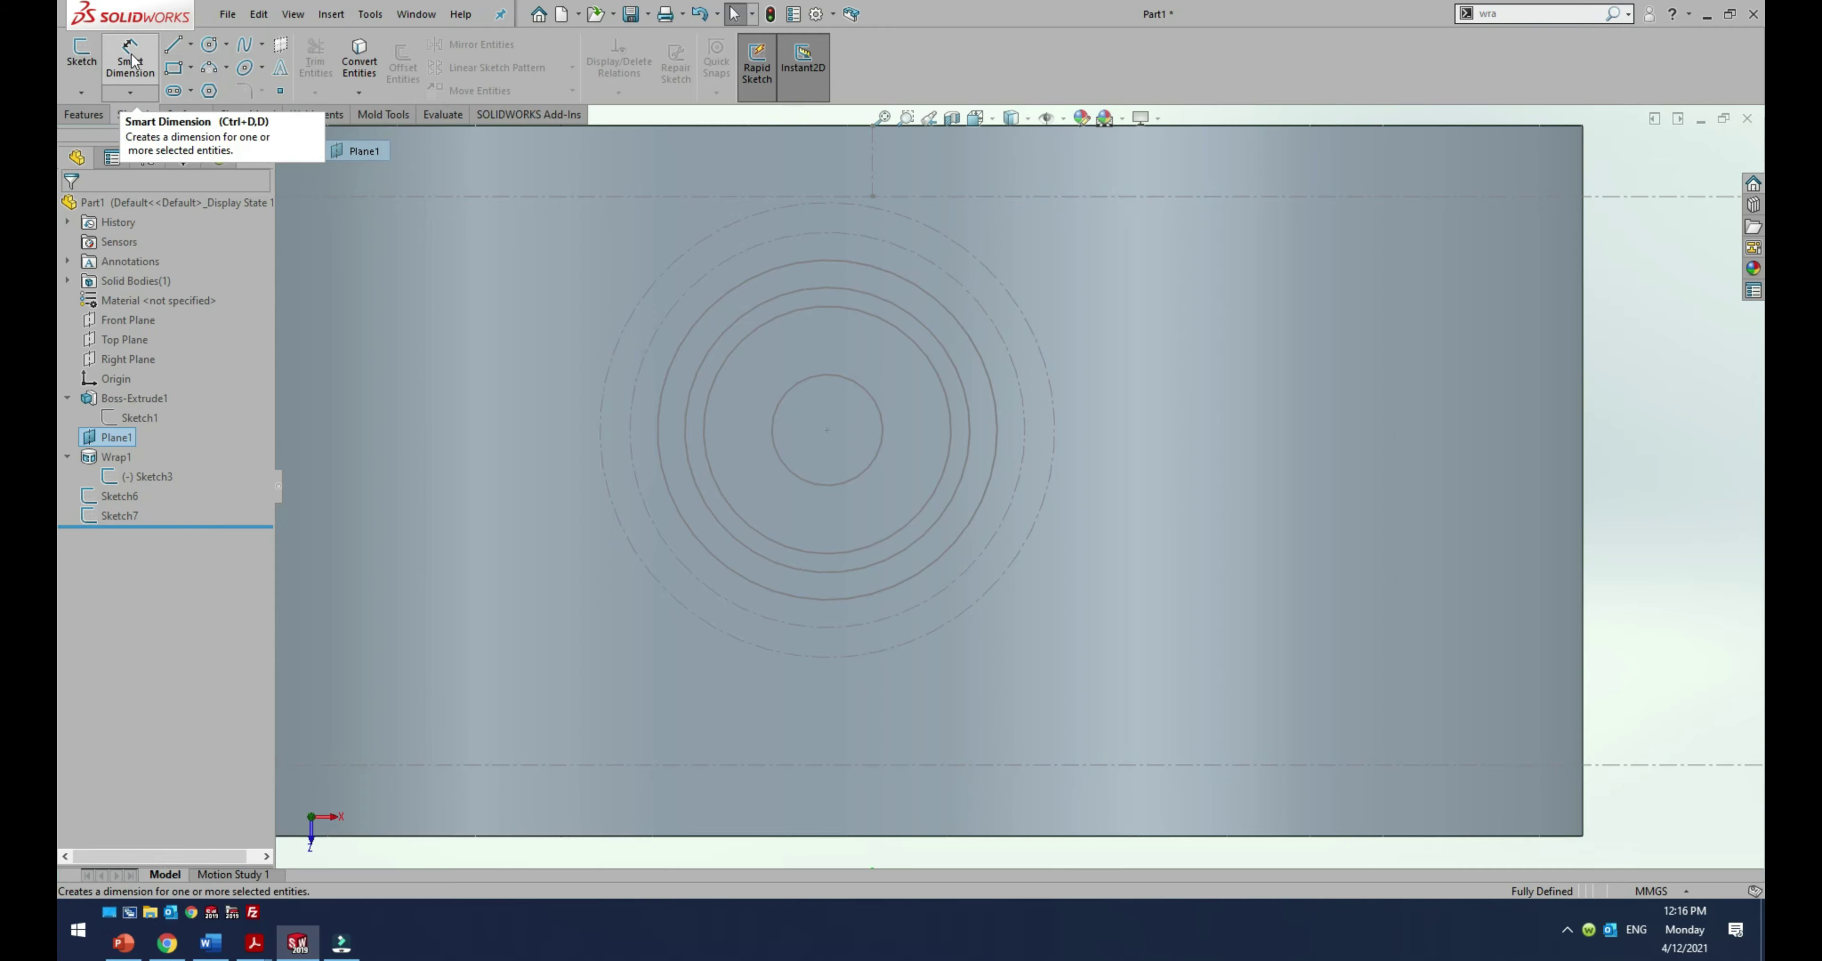
pyautogui.click(81, 54)
# Step: Convert Sketch3's outermost ring circle and one inner ring circle into Sketch8, then exit Sketch8
pyautogui.scroll(-3, 1126, 528)
pyautogui.scroll(-2, 1126, 529)
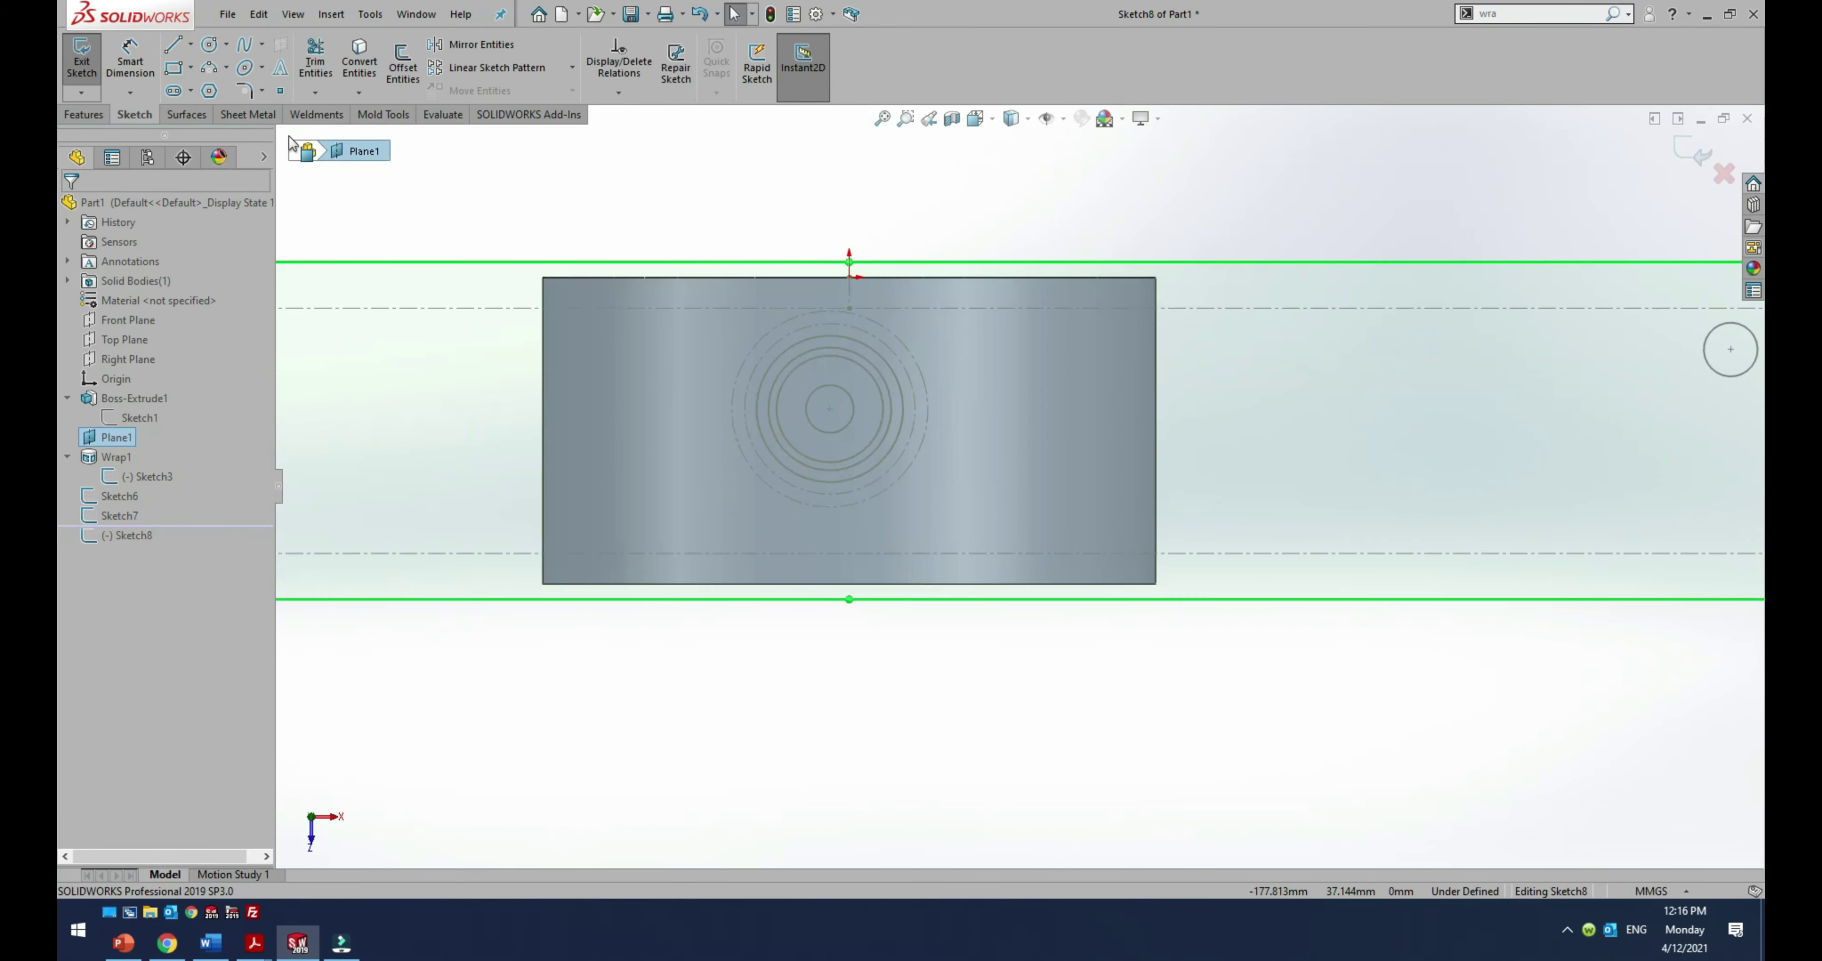
pyautogui.click(345, 57)
pyautogui.scroll(-1, 918, 389)
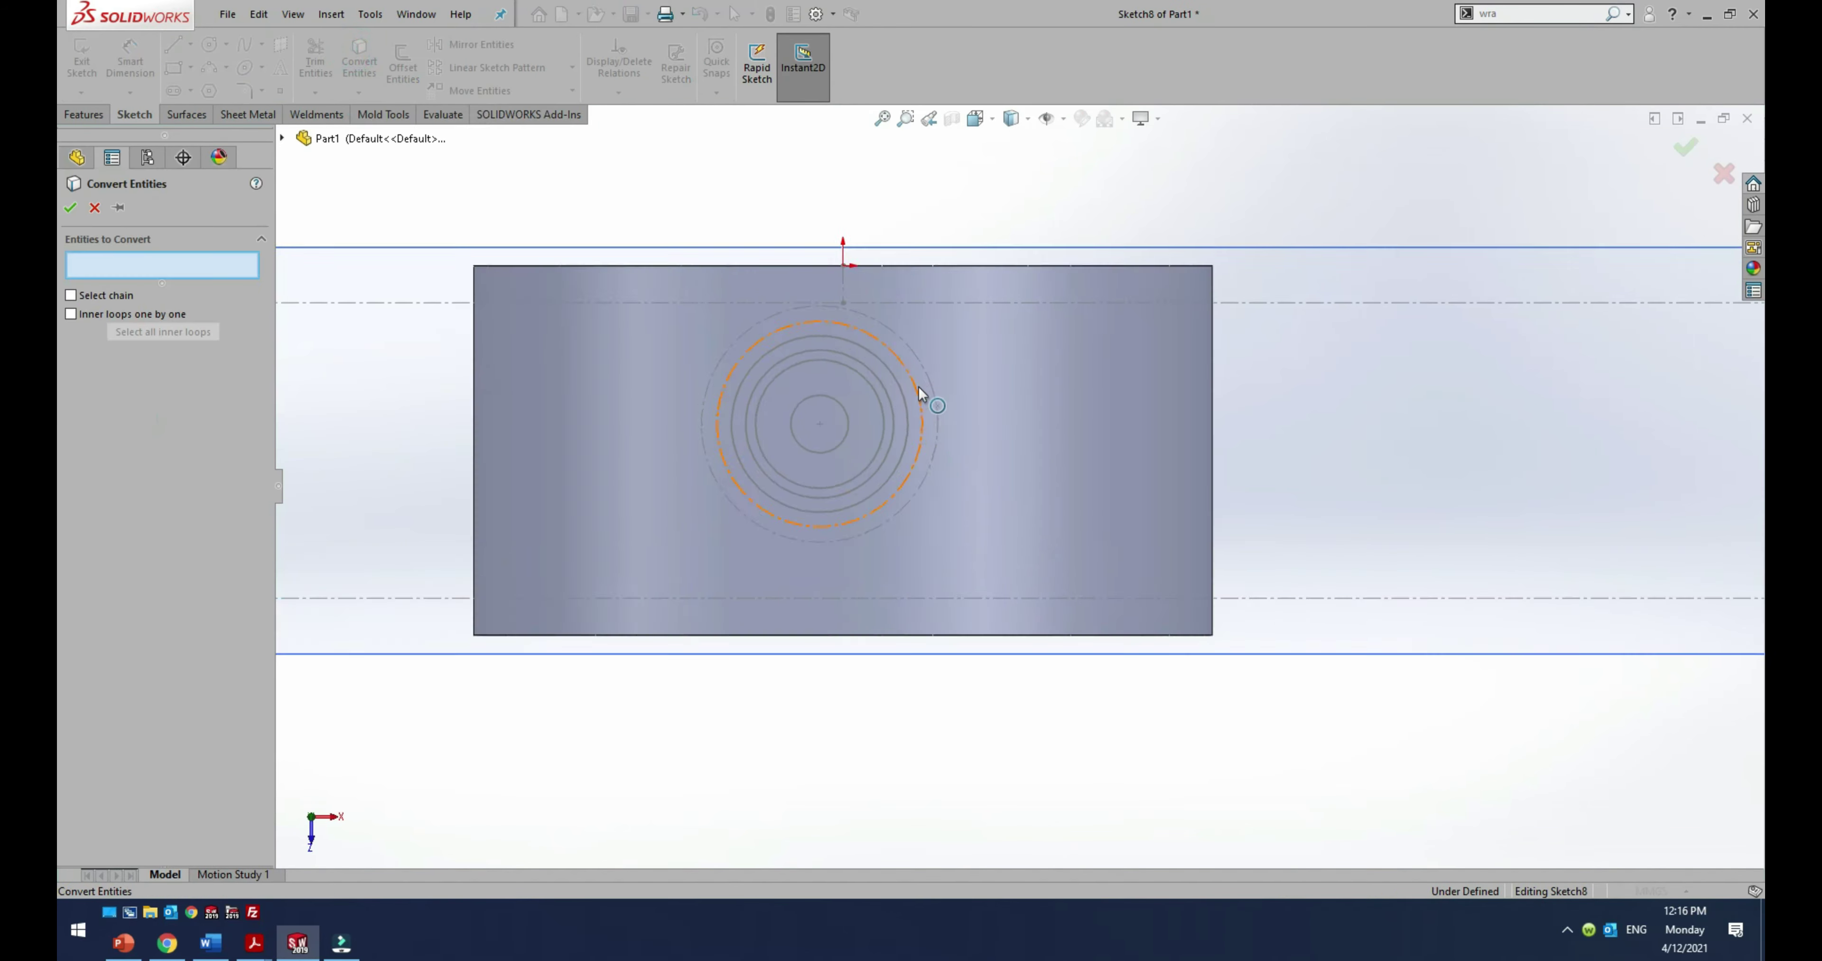
pyautogui.scroll(-2, 933, 410)
pyautogui.click(970, 473)
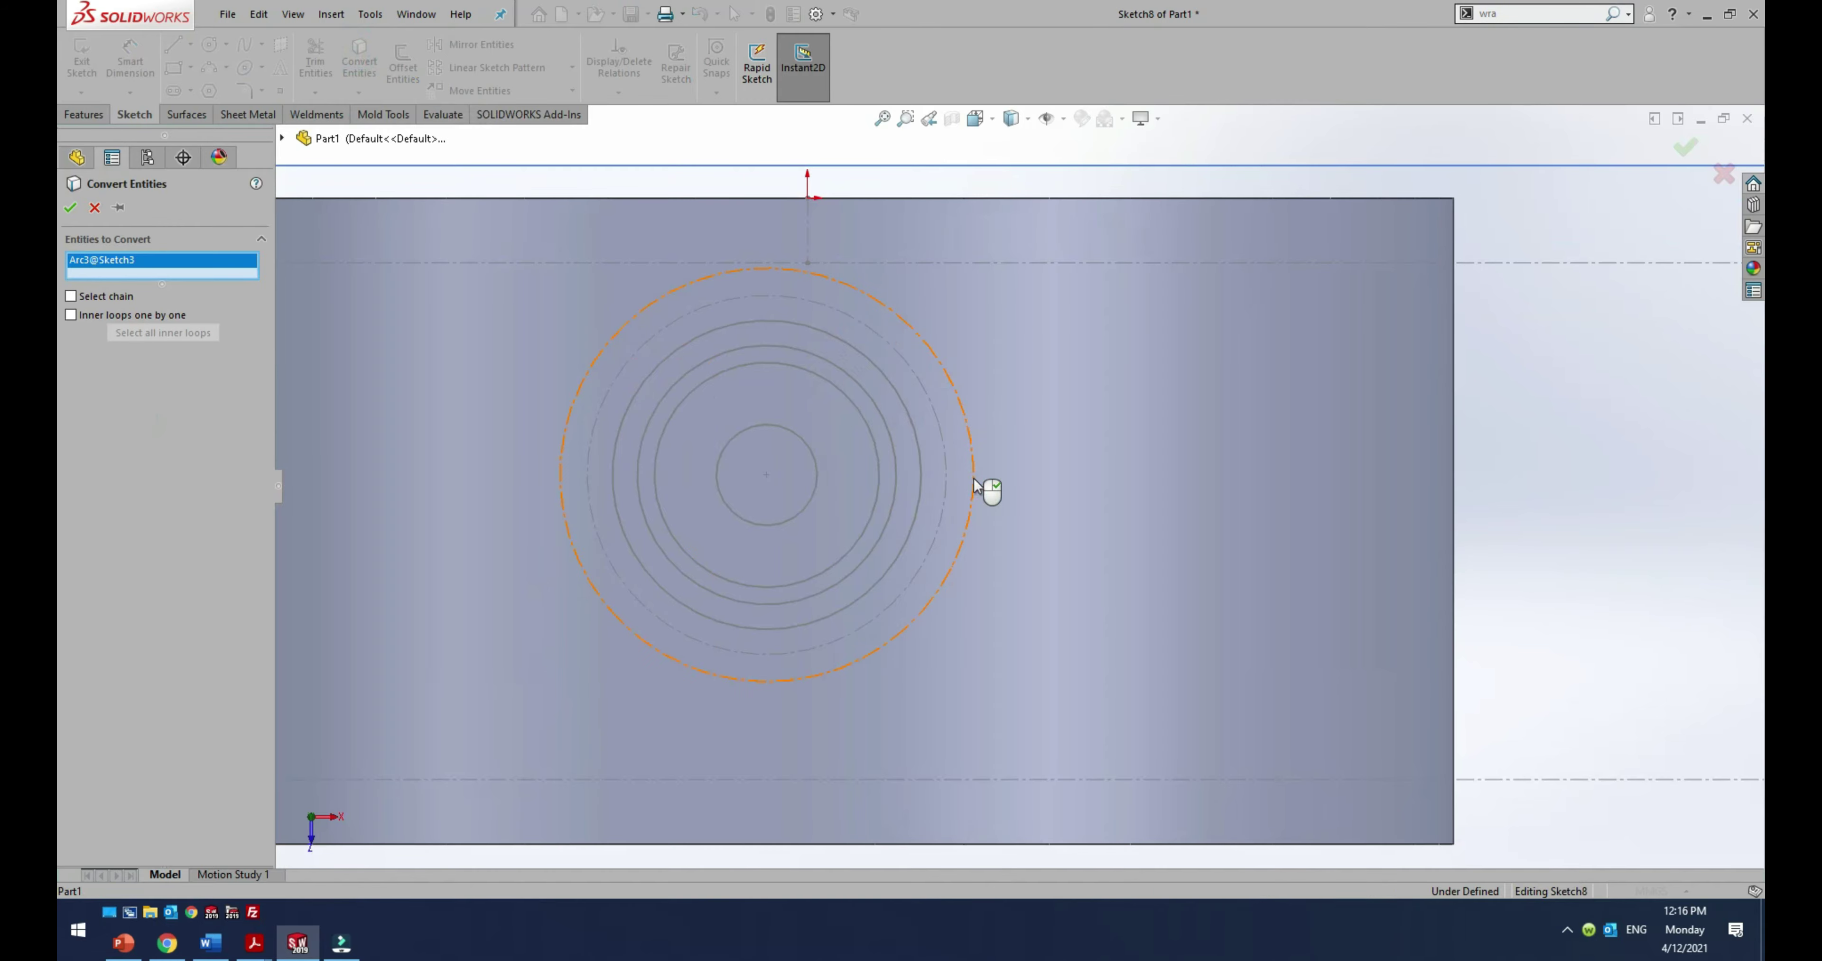
pyautogui.click(942, 492)
pyautogui.rightClick(941, 491)
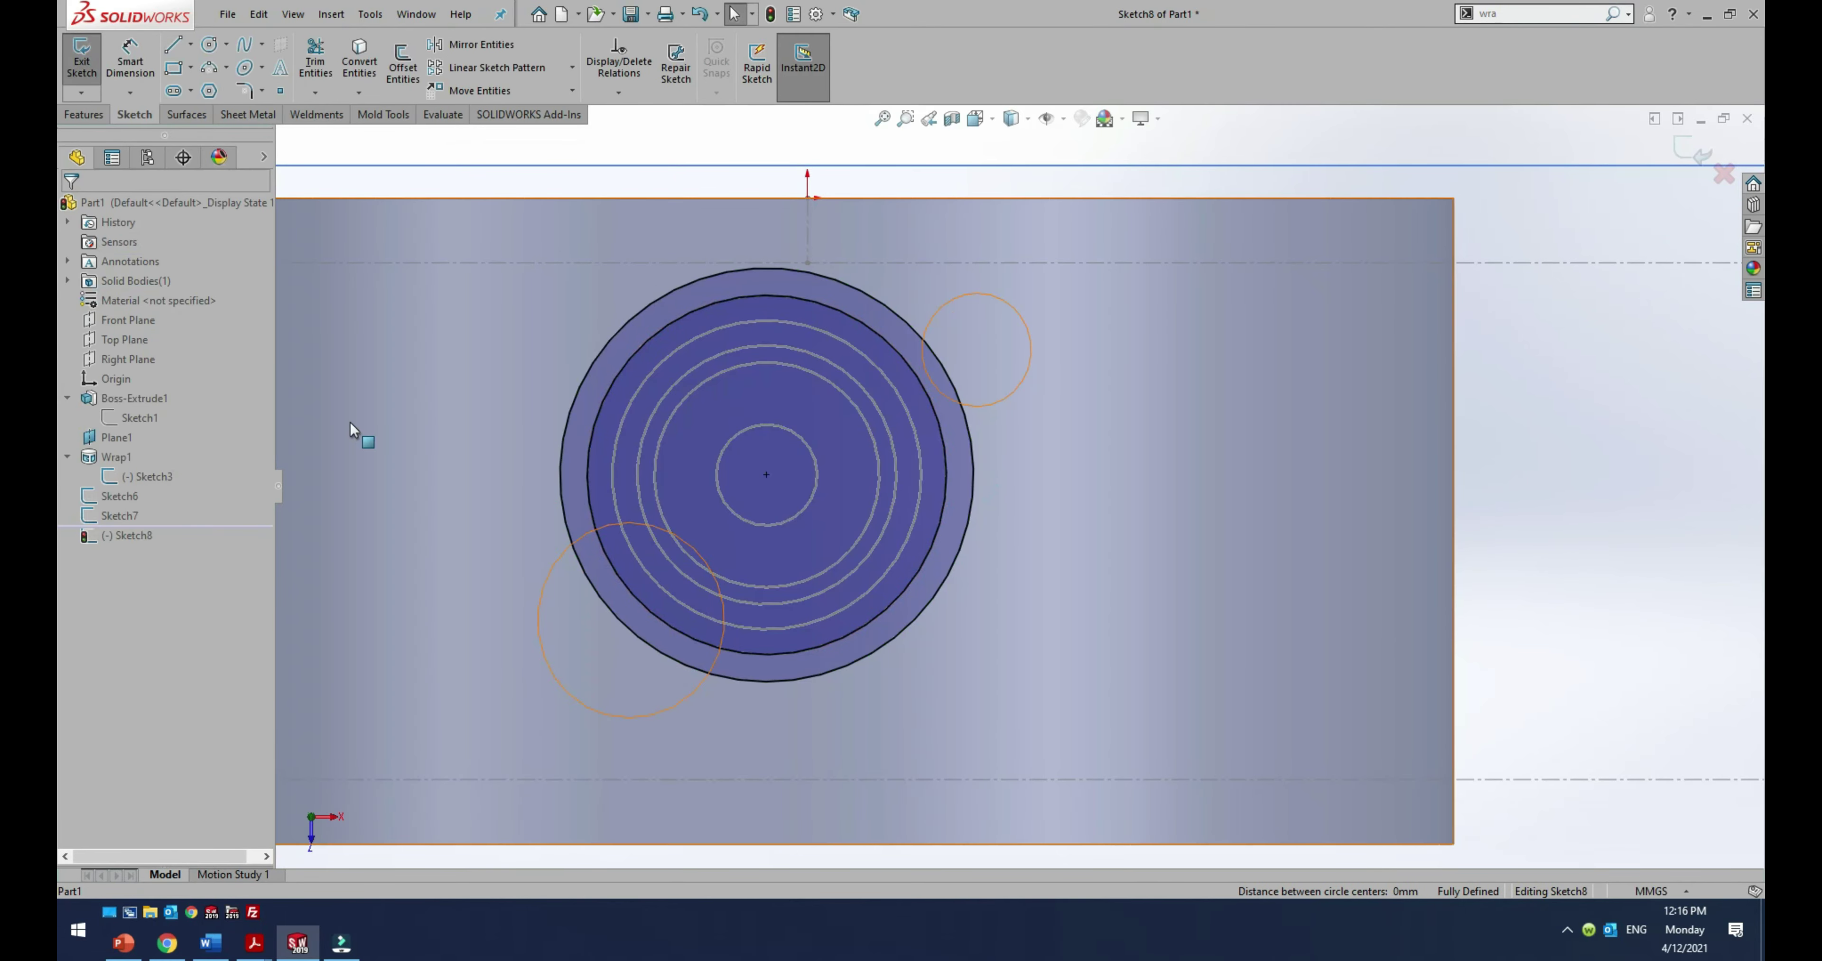
pyautogui.scroll(3, 1121, 473)
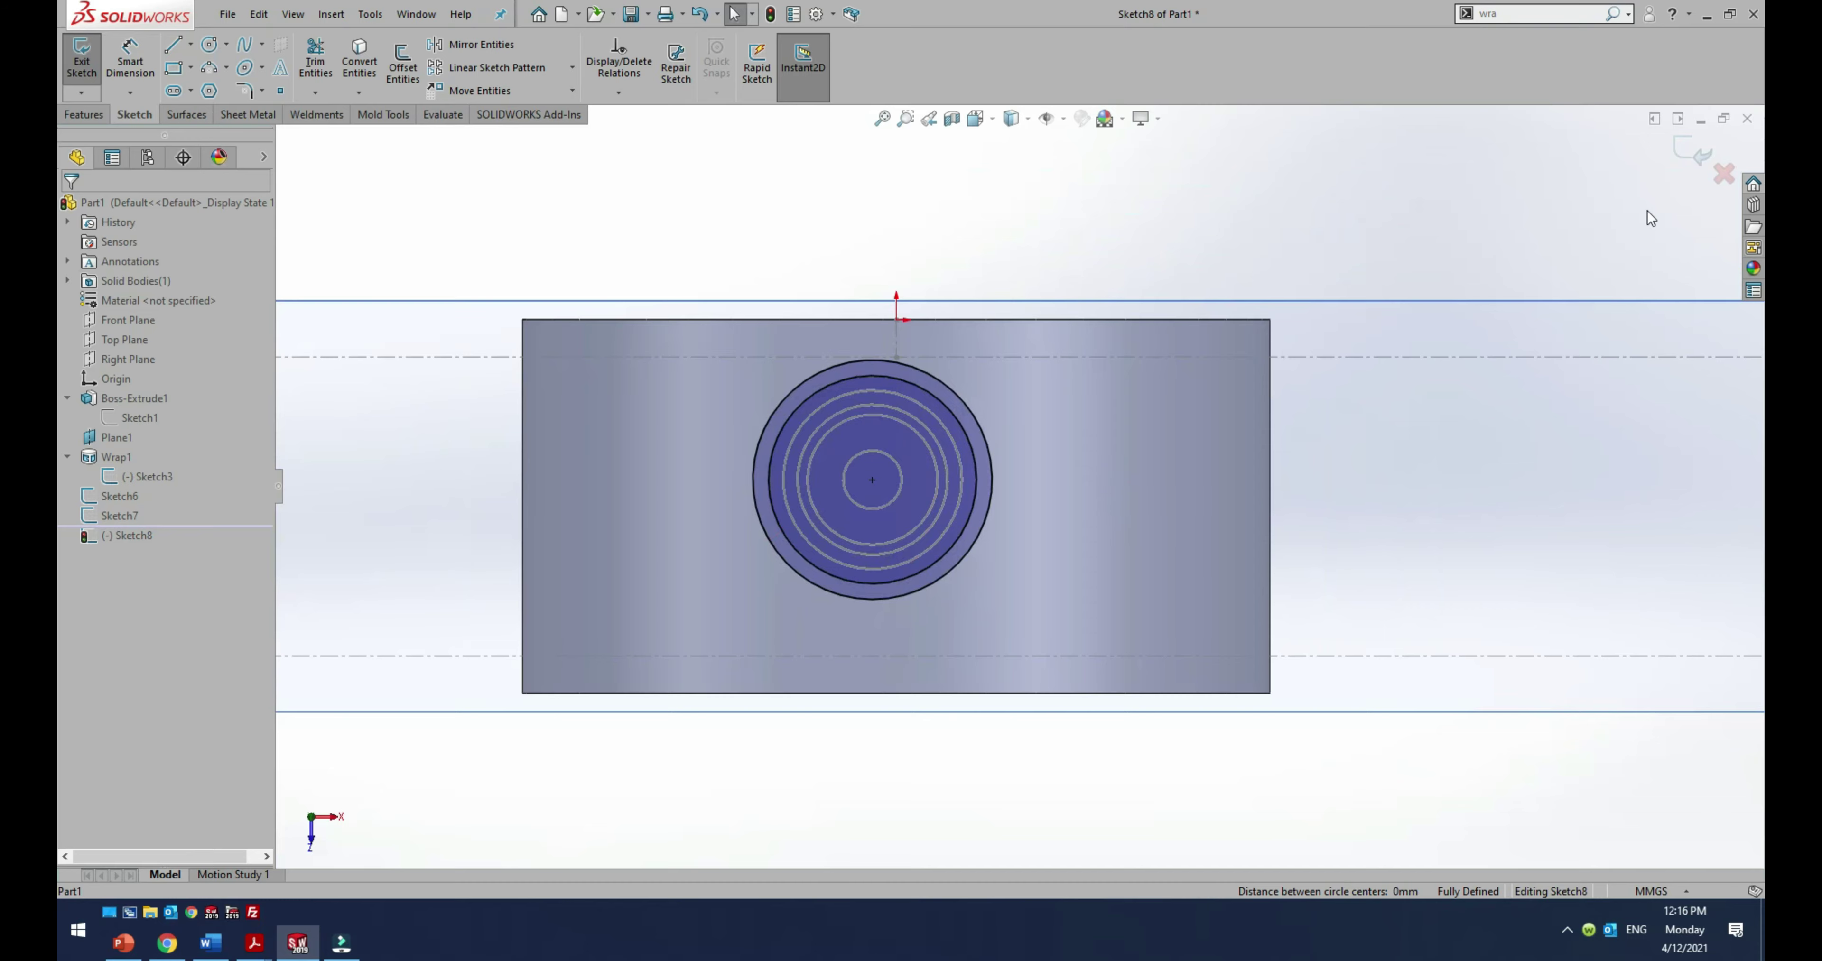
pyautogui.click(1690, 166)
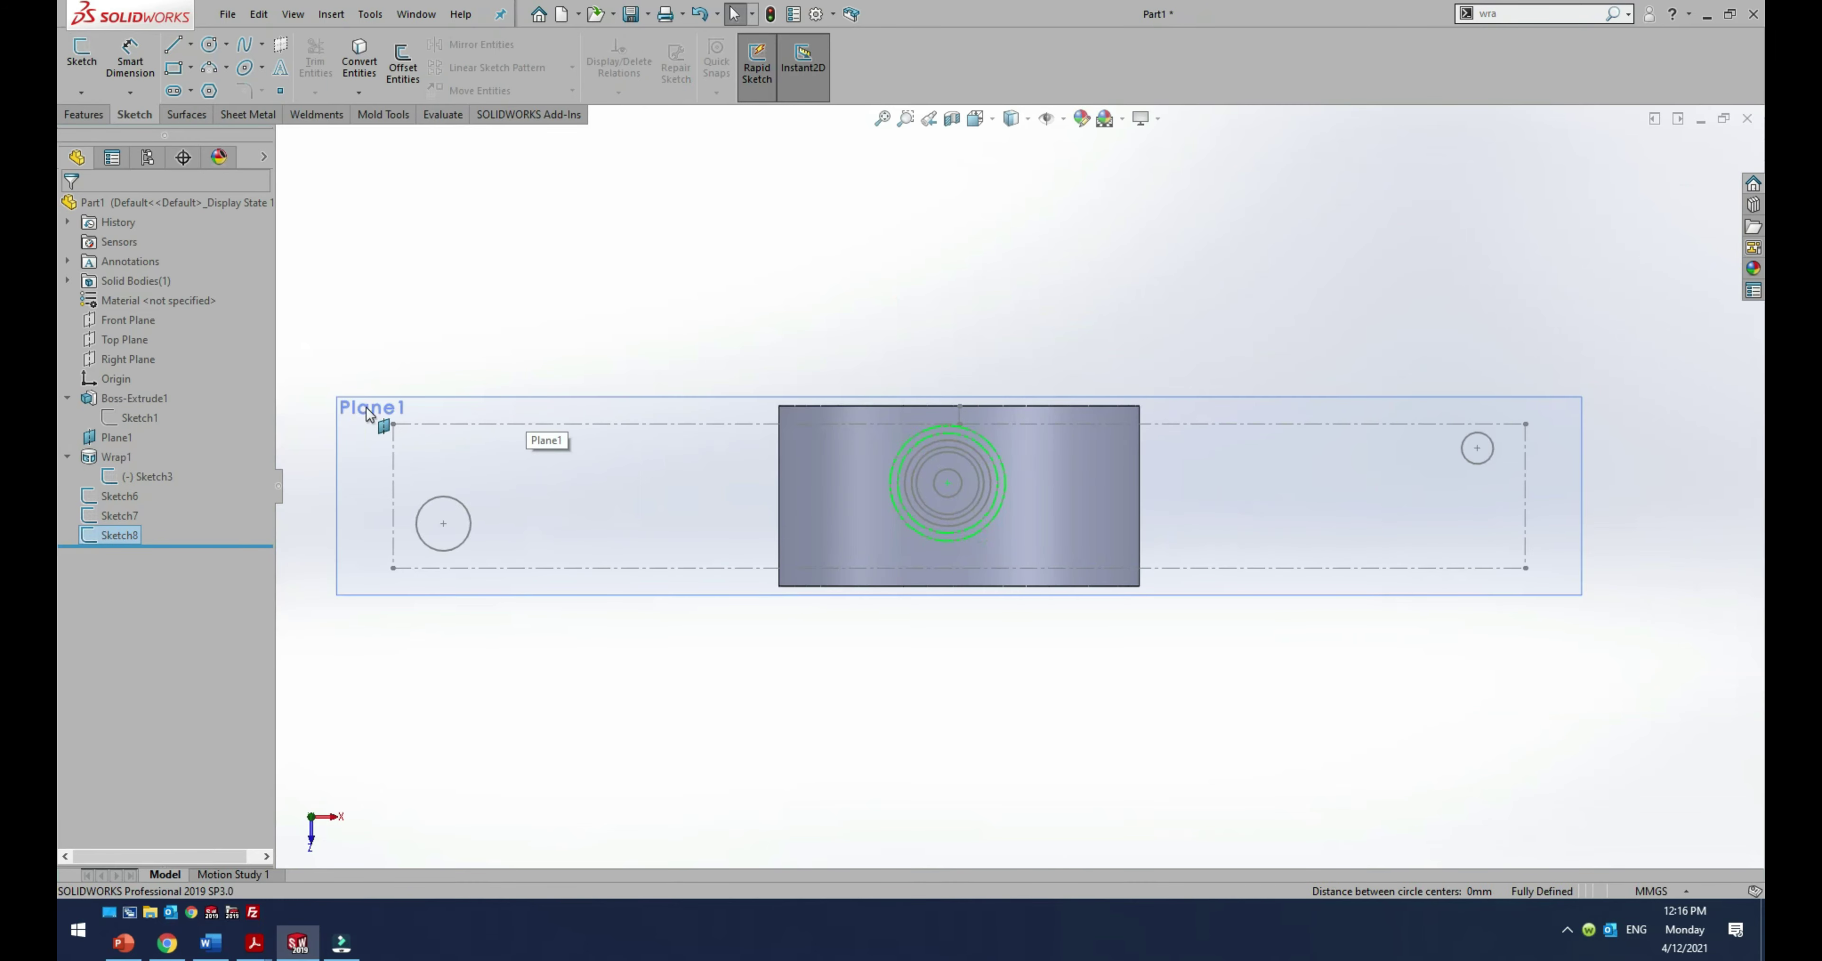
# Step: Hide Plane1 and Wrap1's original ring sketch, Sketch3
pyautogui.click(102, 438)
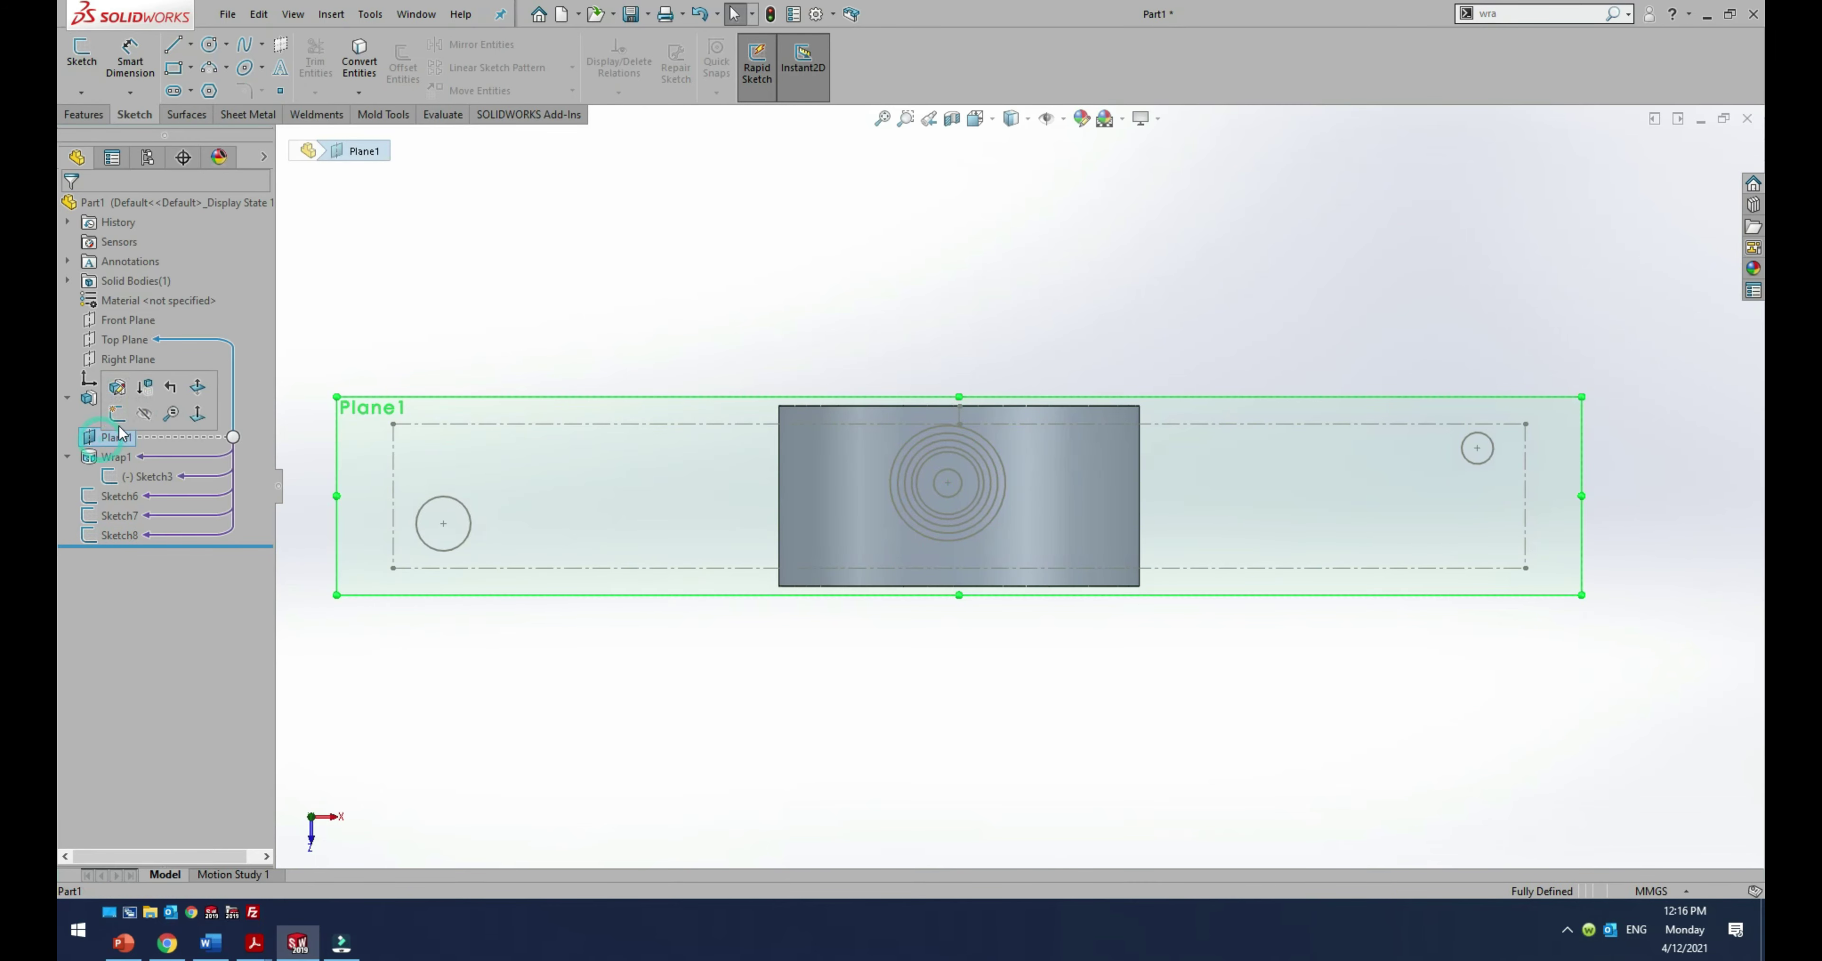
pyautogui.click(142, 409)
pyautogui.click(110, 458)
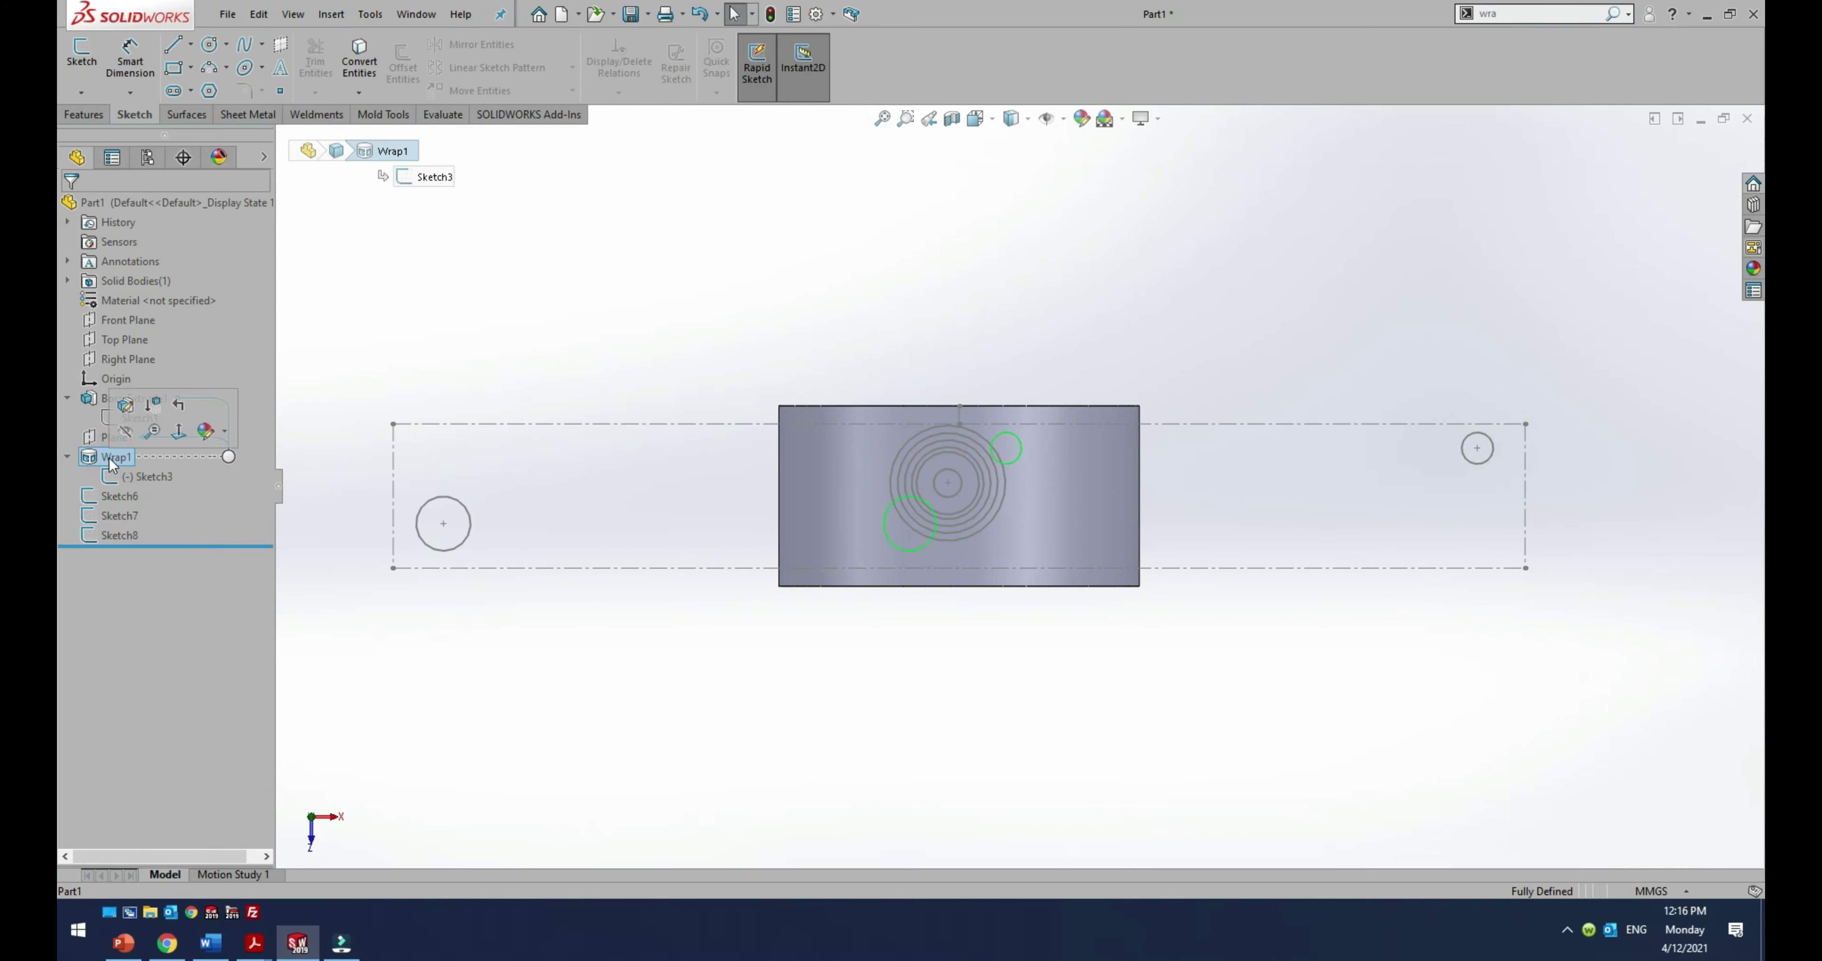
pyautogui.click(147, 478)
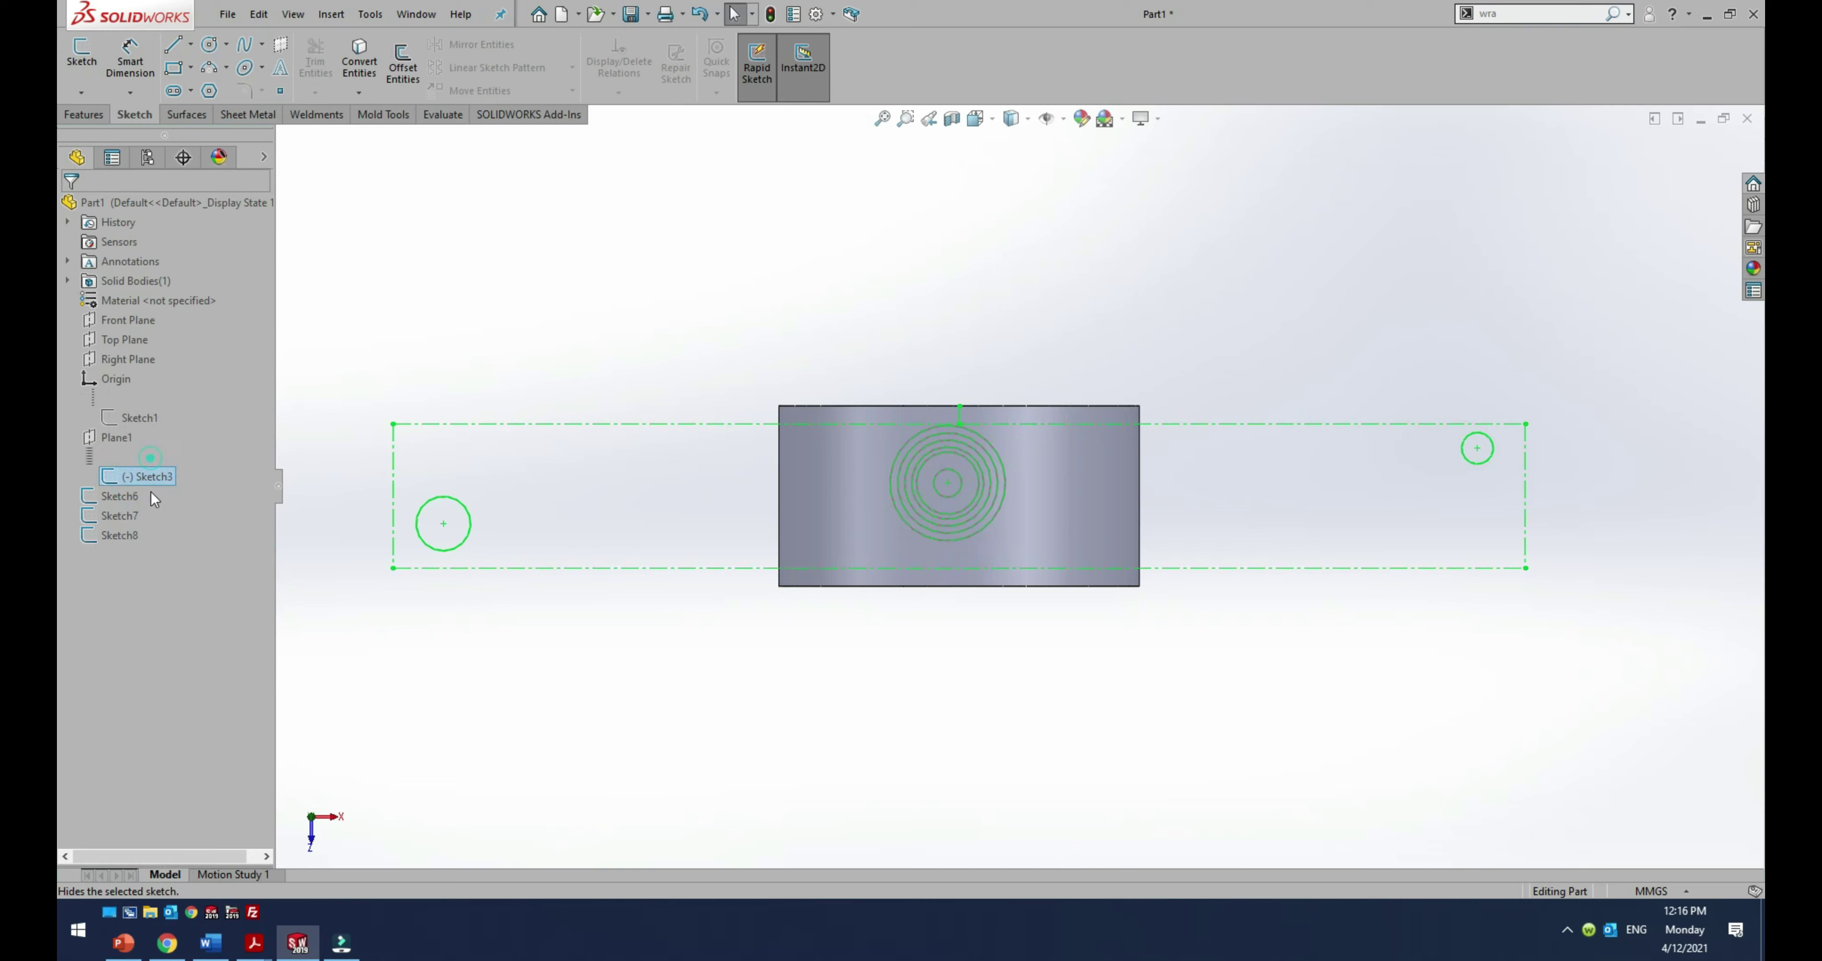
pyautogui.click(117, 497)
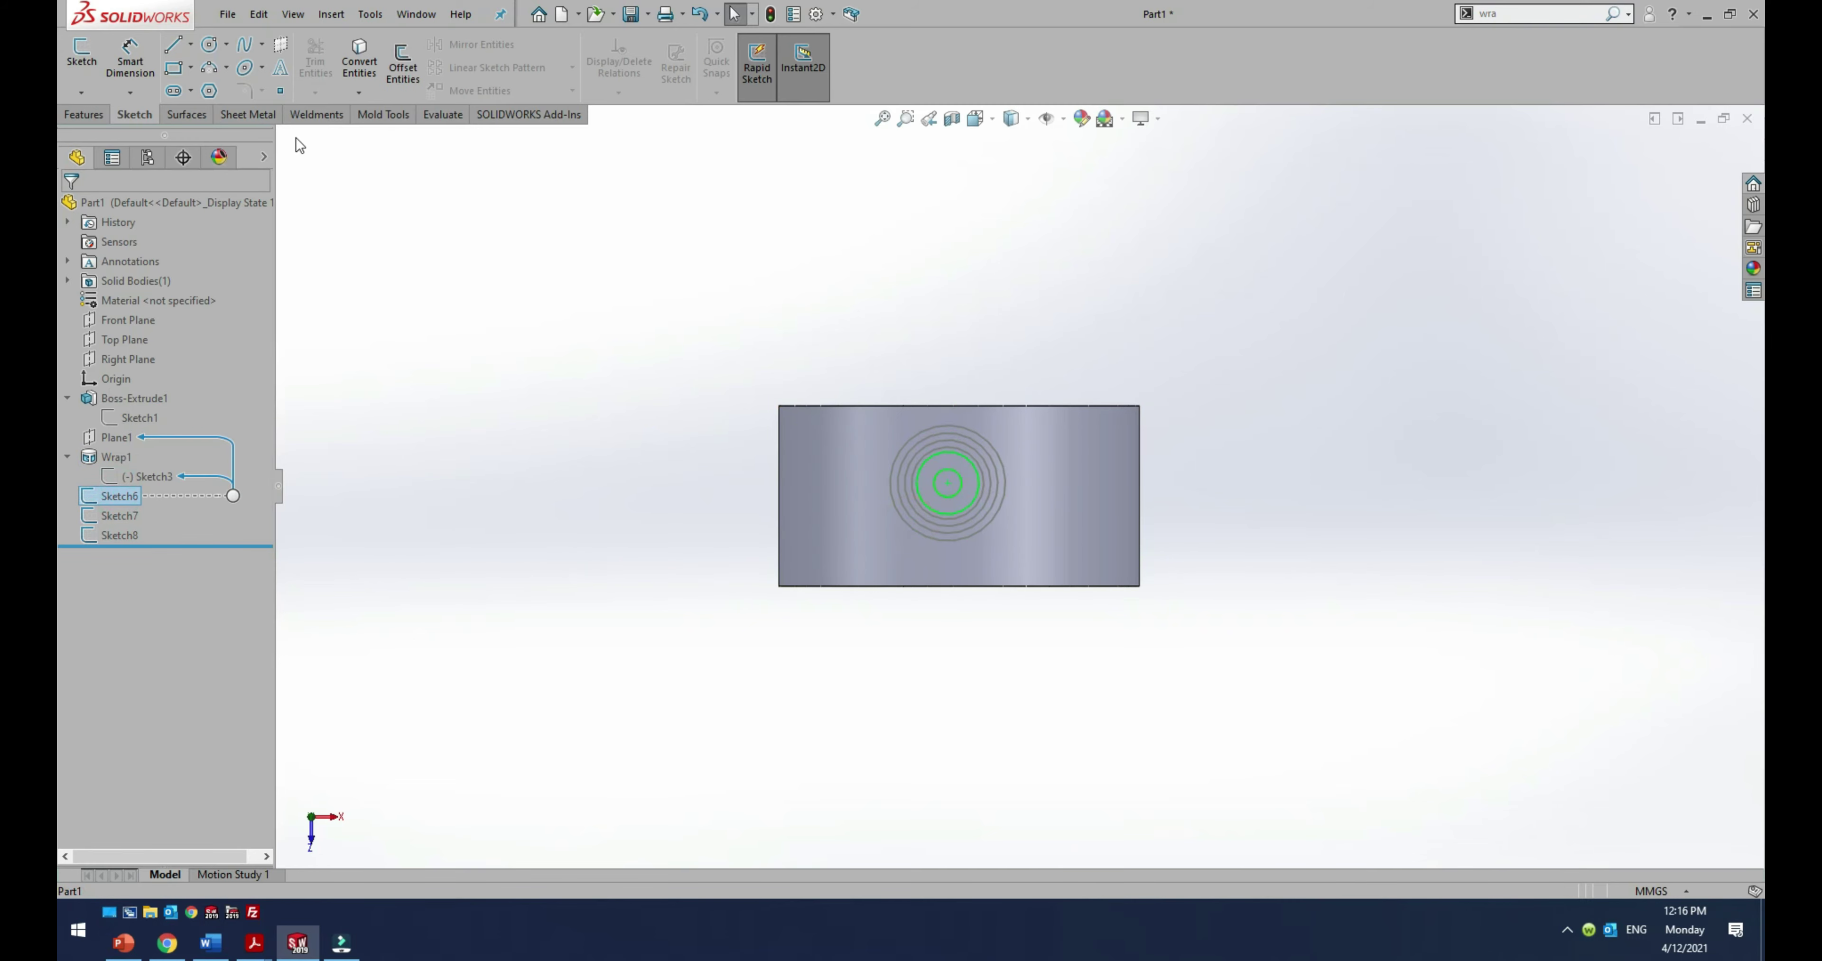
# Step: Wrap Sketch6 and Sketch7 onto the cylinder's curved face as Wrap2 and Wrap3
pyautogui.click(84, 114)
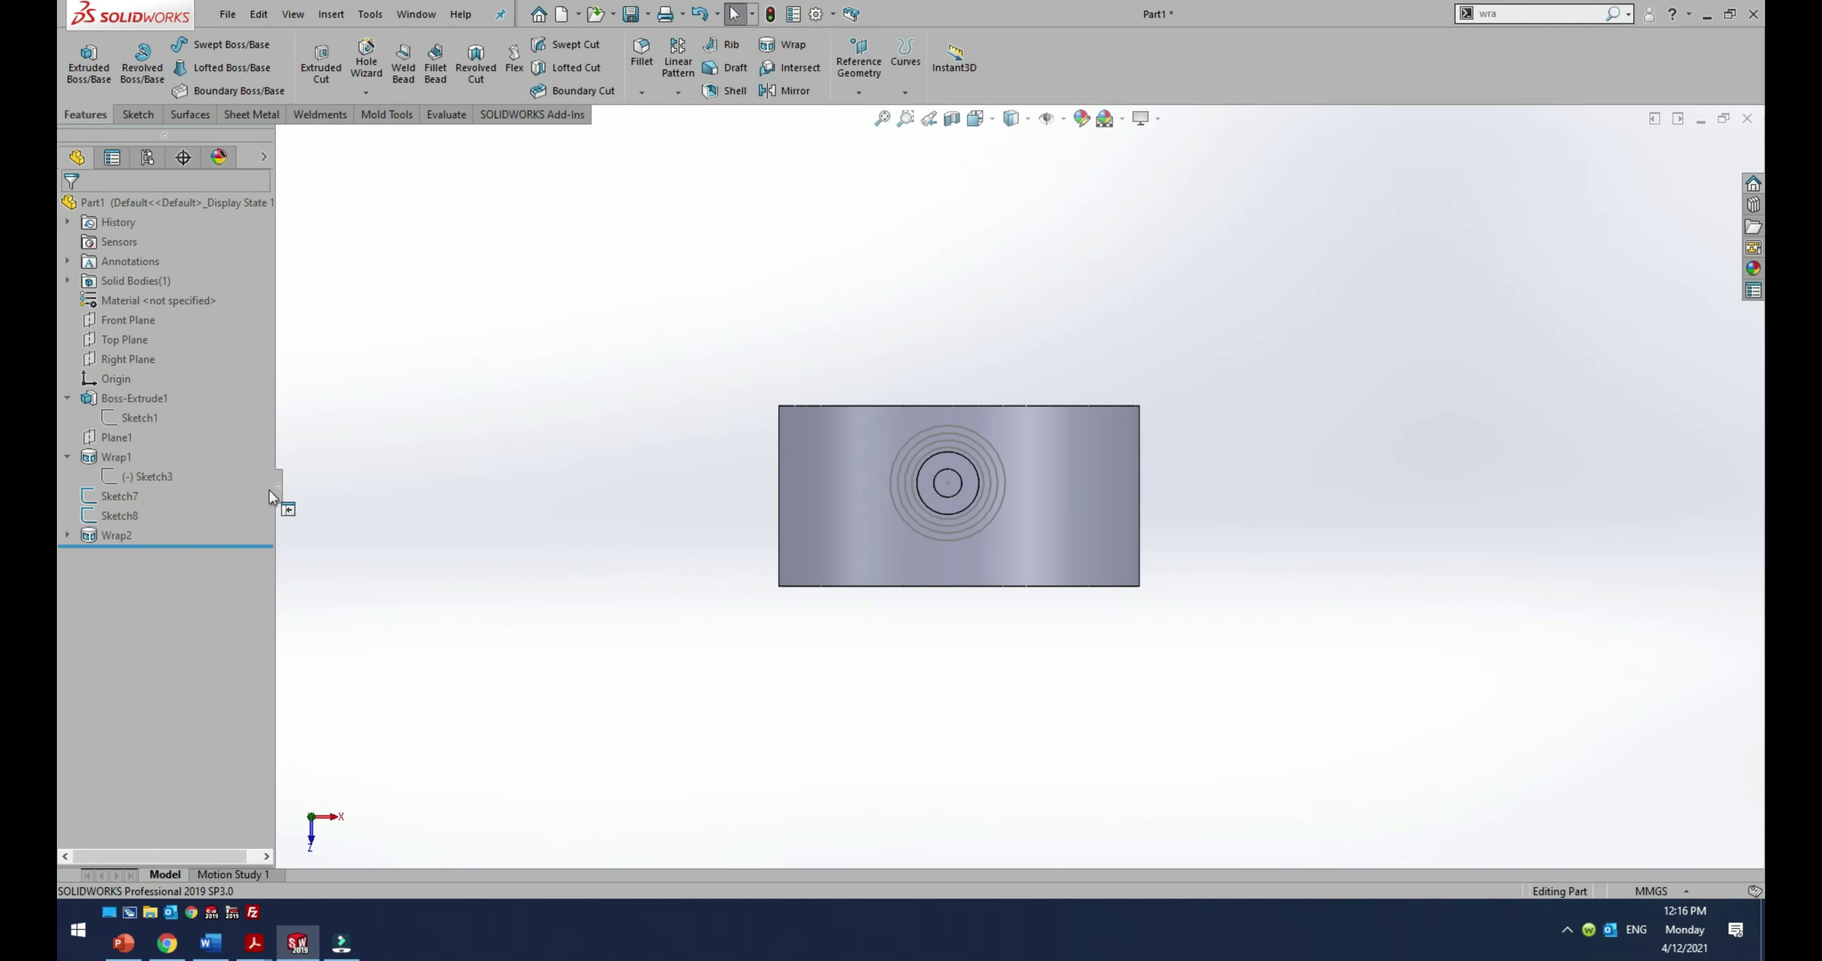
pyautogui.click(131, 497)
pyautogui.click(764, 48)
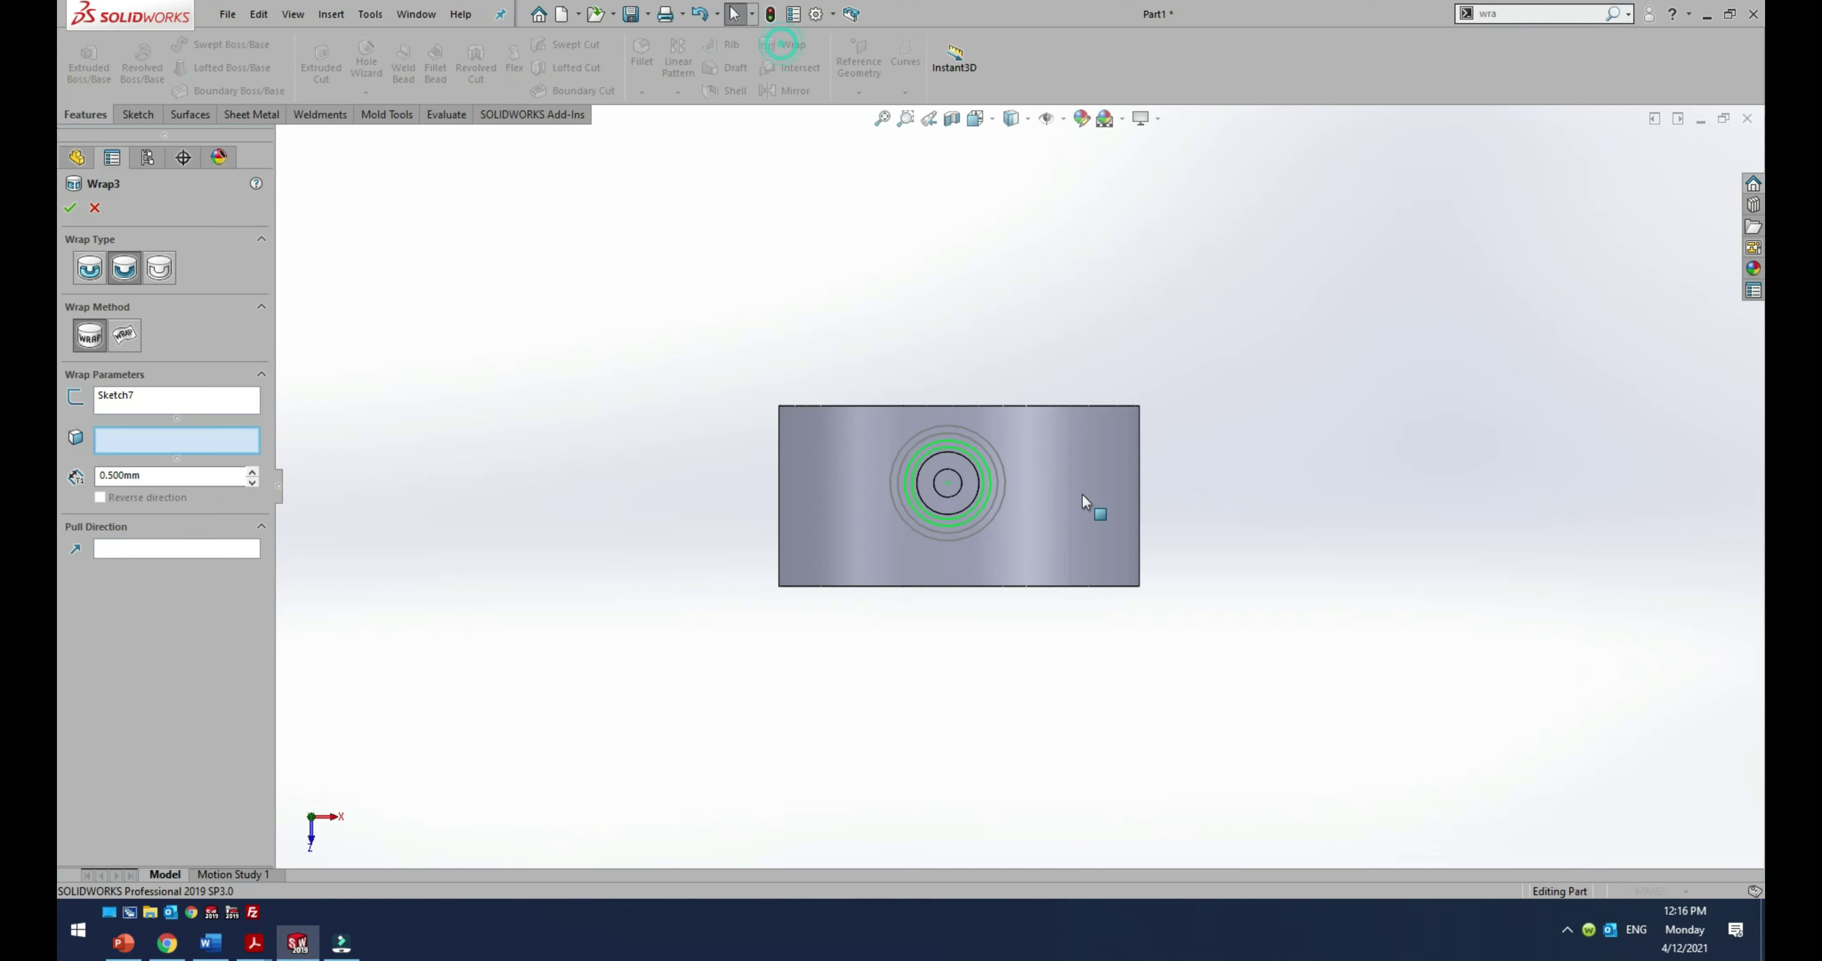
pyautogui.click(1089, 509)
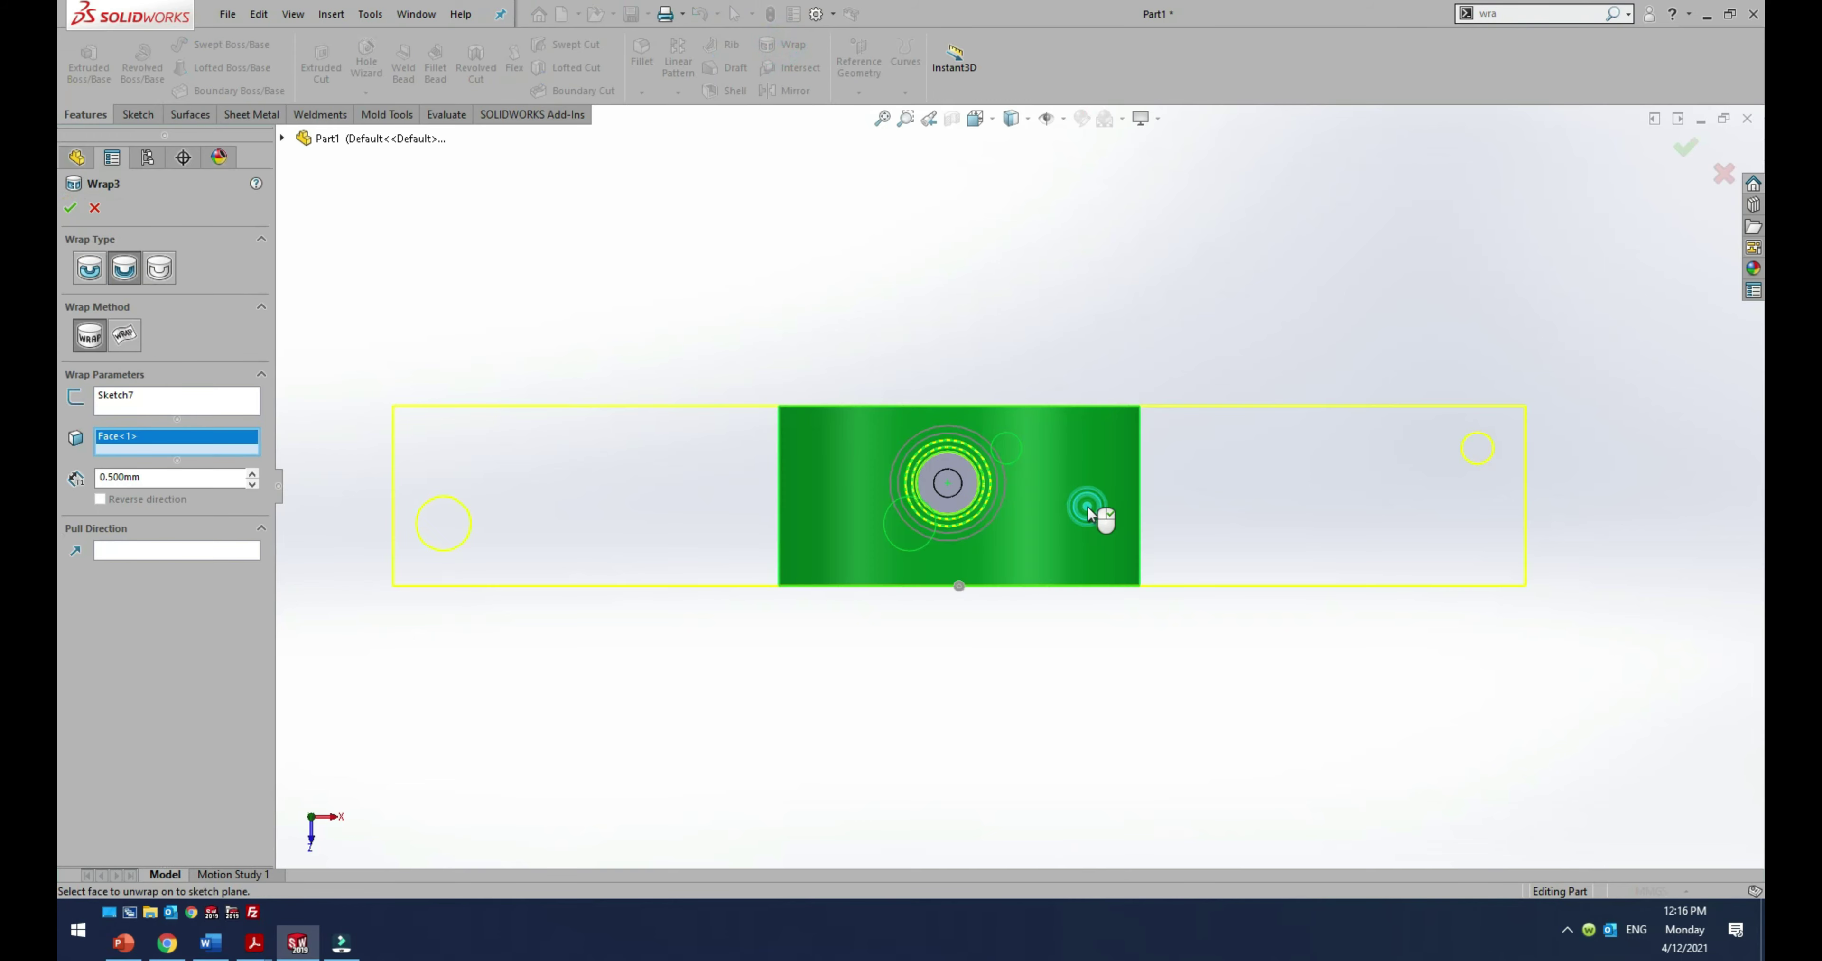
pyautogui.click(70, 207)
# Step: Wrap Sketch8 onto the curved face as Wrap4 and orbit to view the rings
pyautogui.click(114, 497)
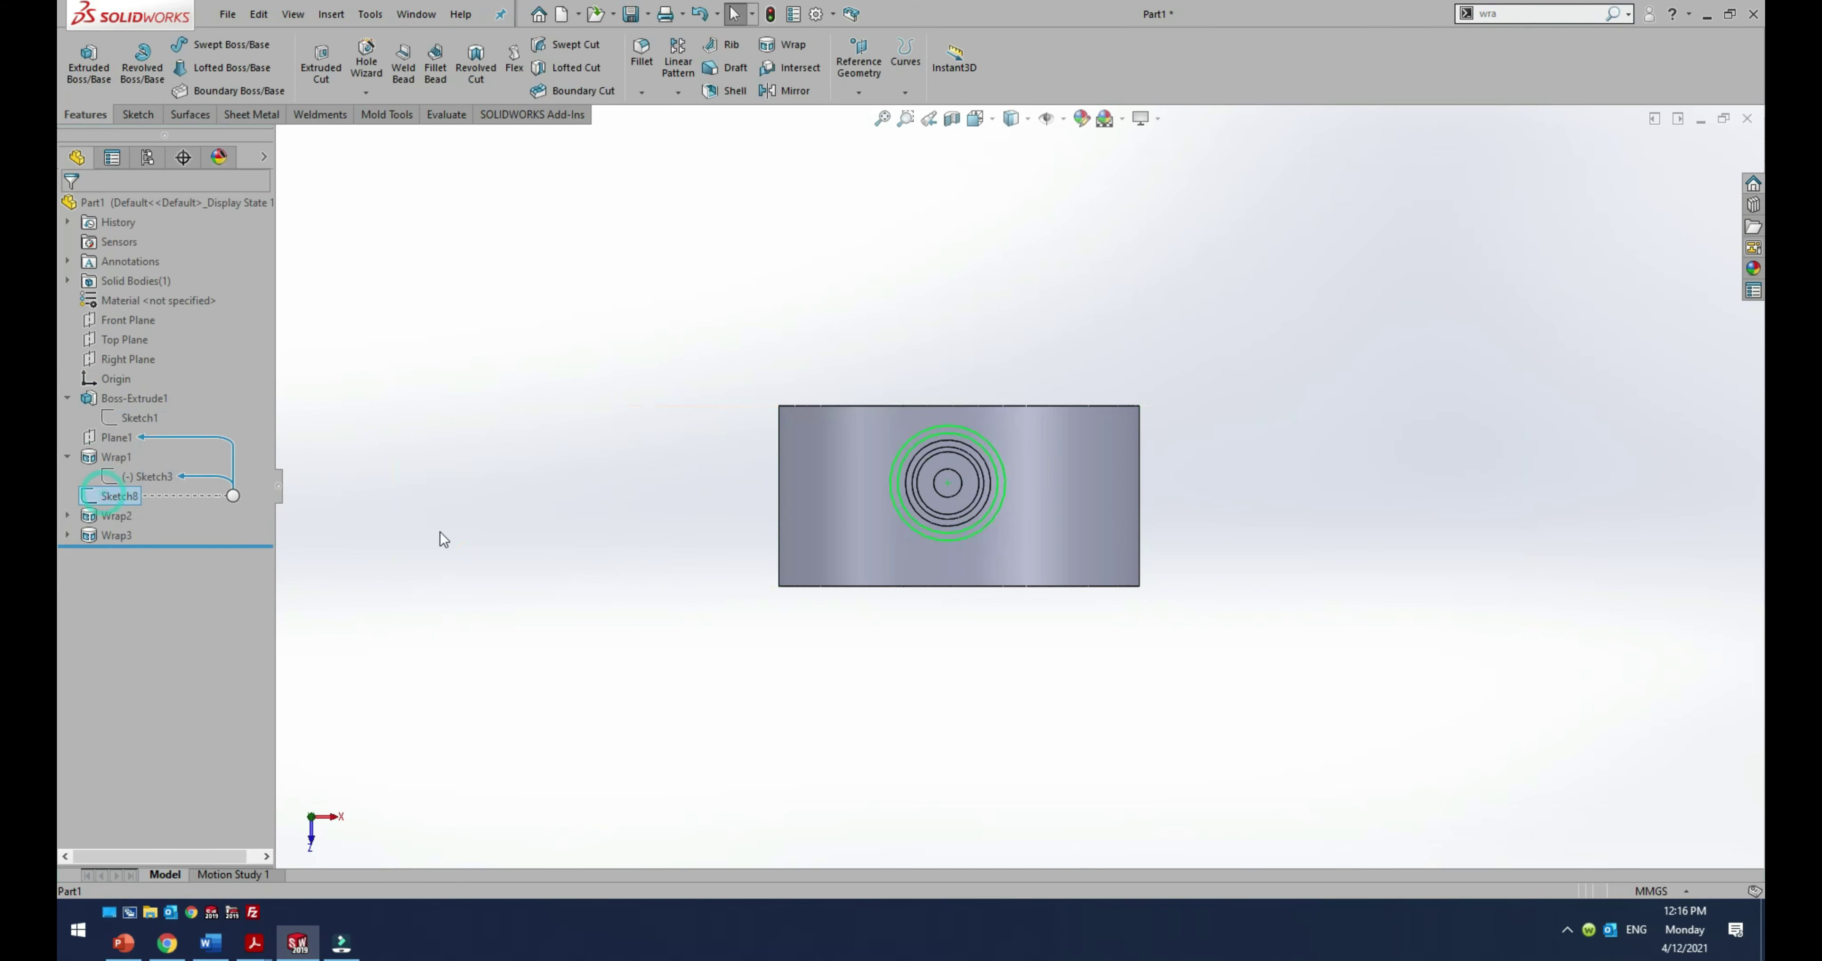
pyautogui.click(781, 44)
pyautogui.click(1089, 543)
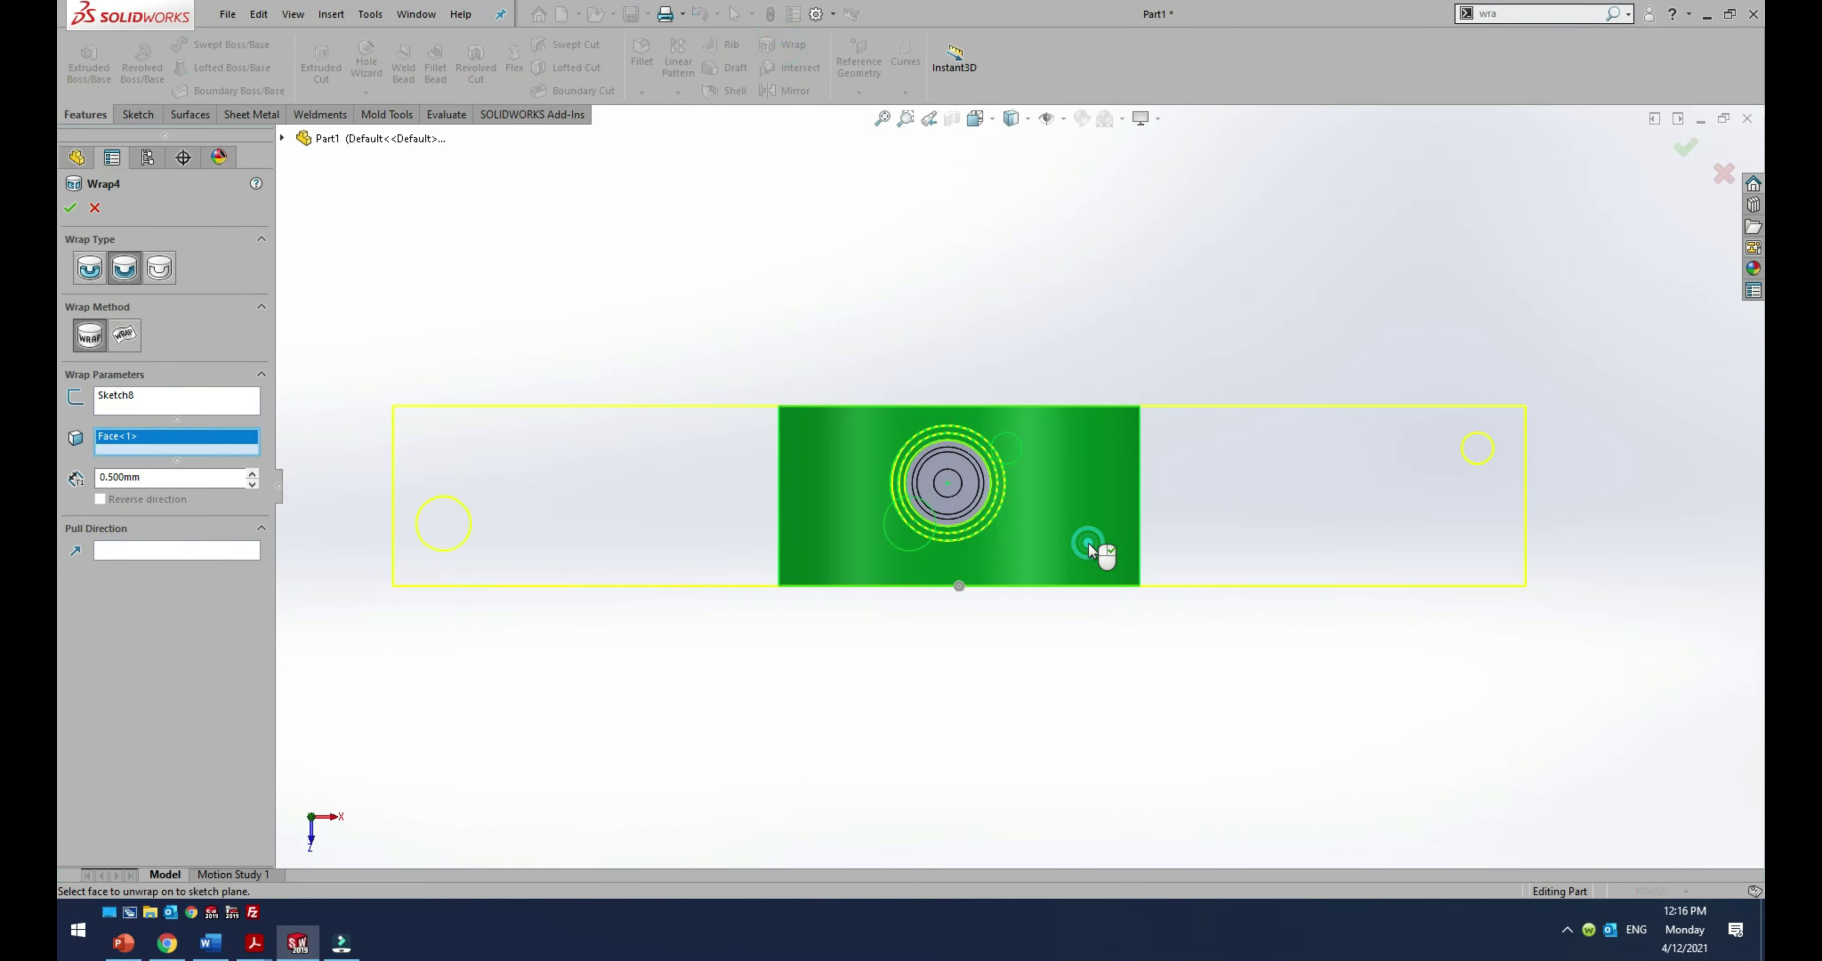
pyautogui.rightClick(1087, 542)
pyautogui.moveTo(953, 507); pyautogui.dragTo(831, 580, button='middle')
# Step: Delete Wrap2, Wrap3 and Wrap4, then hide the leftover Sketch6–Sketch8
pyautogui.scroll(-2, 636, 600)
pyautogui.scroll(-3, 635, 600)
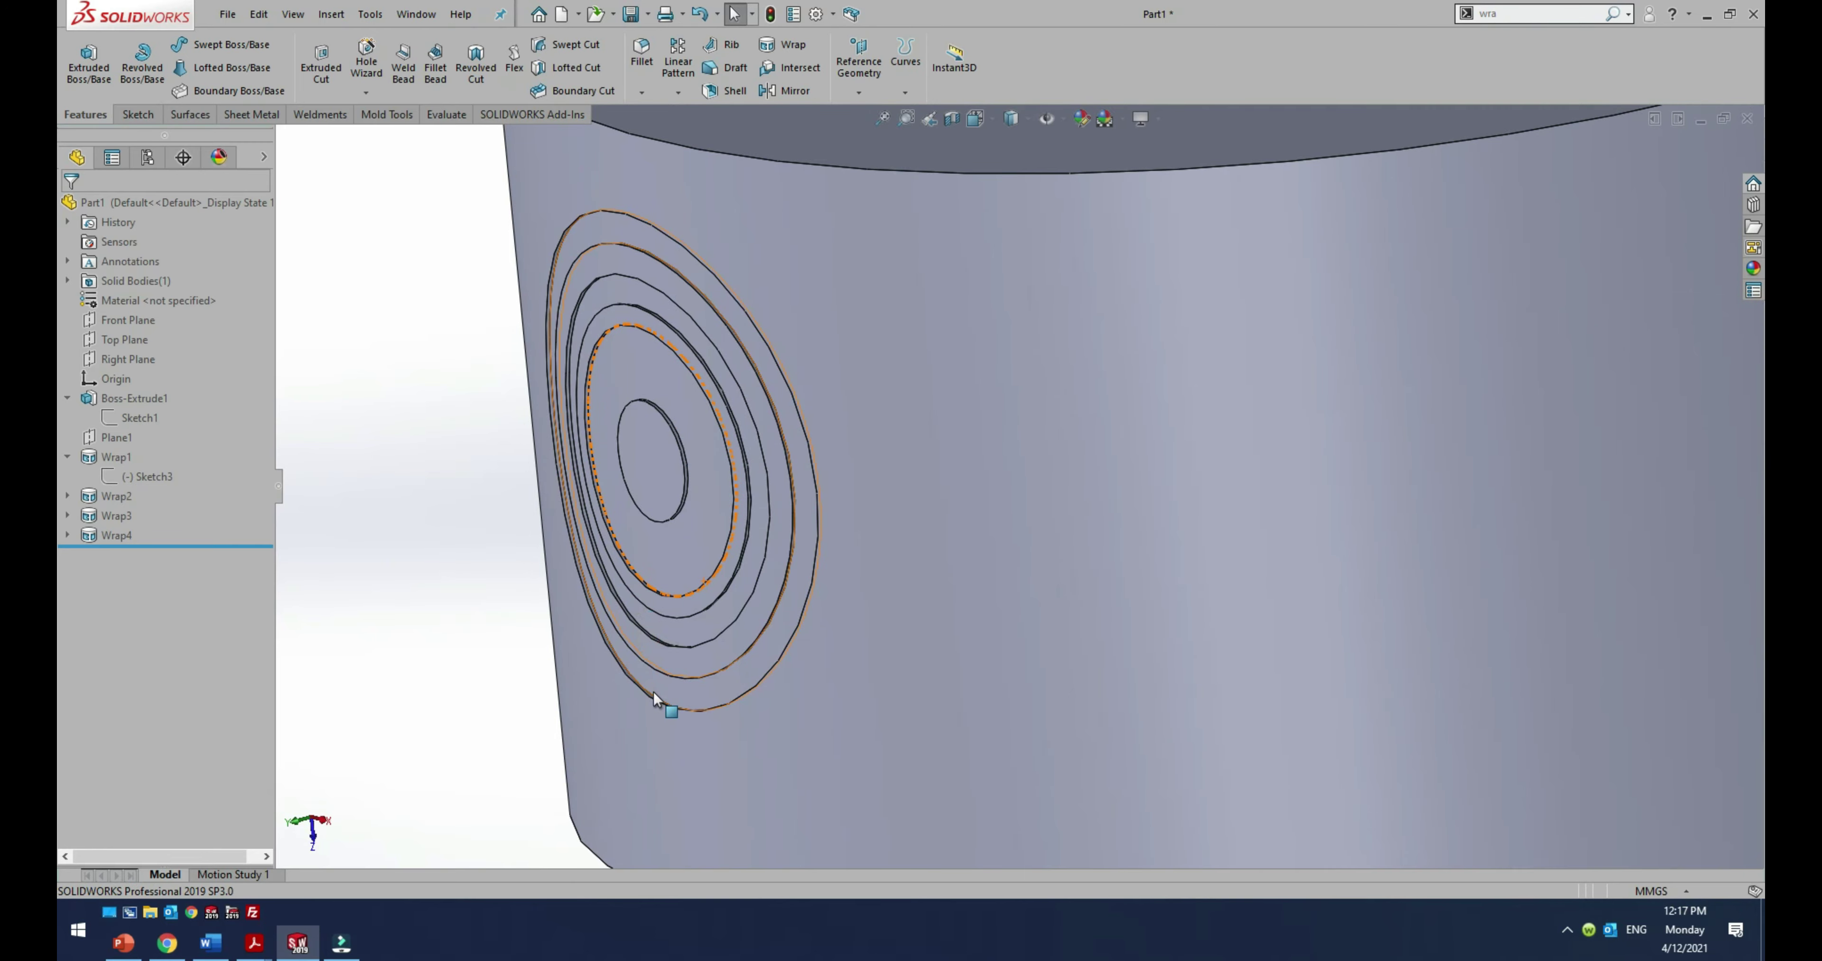
pyautogui.scroll(2, 653, 690)
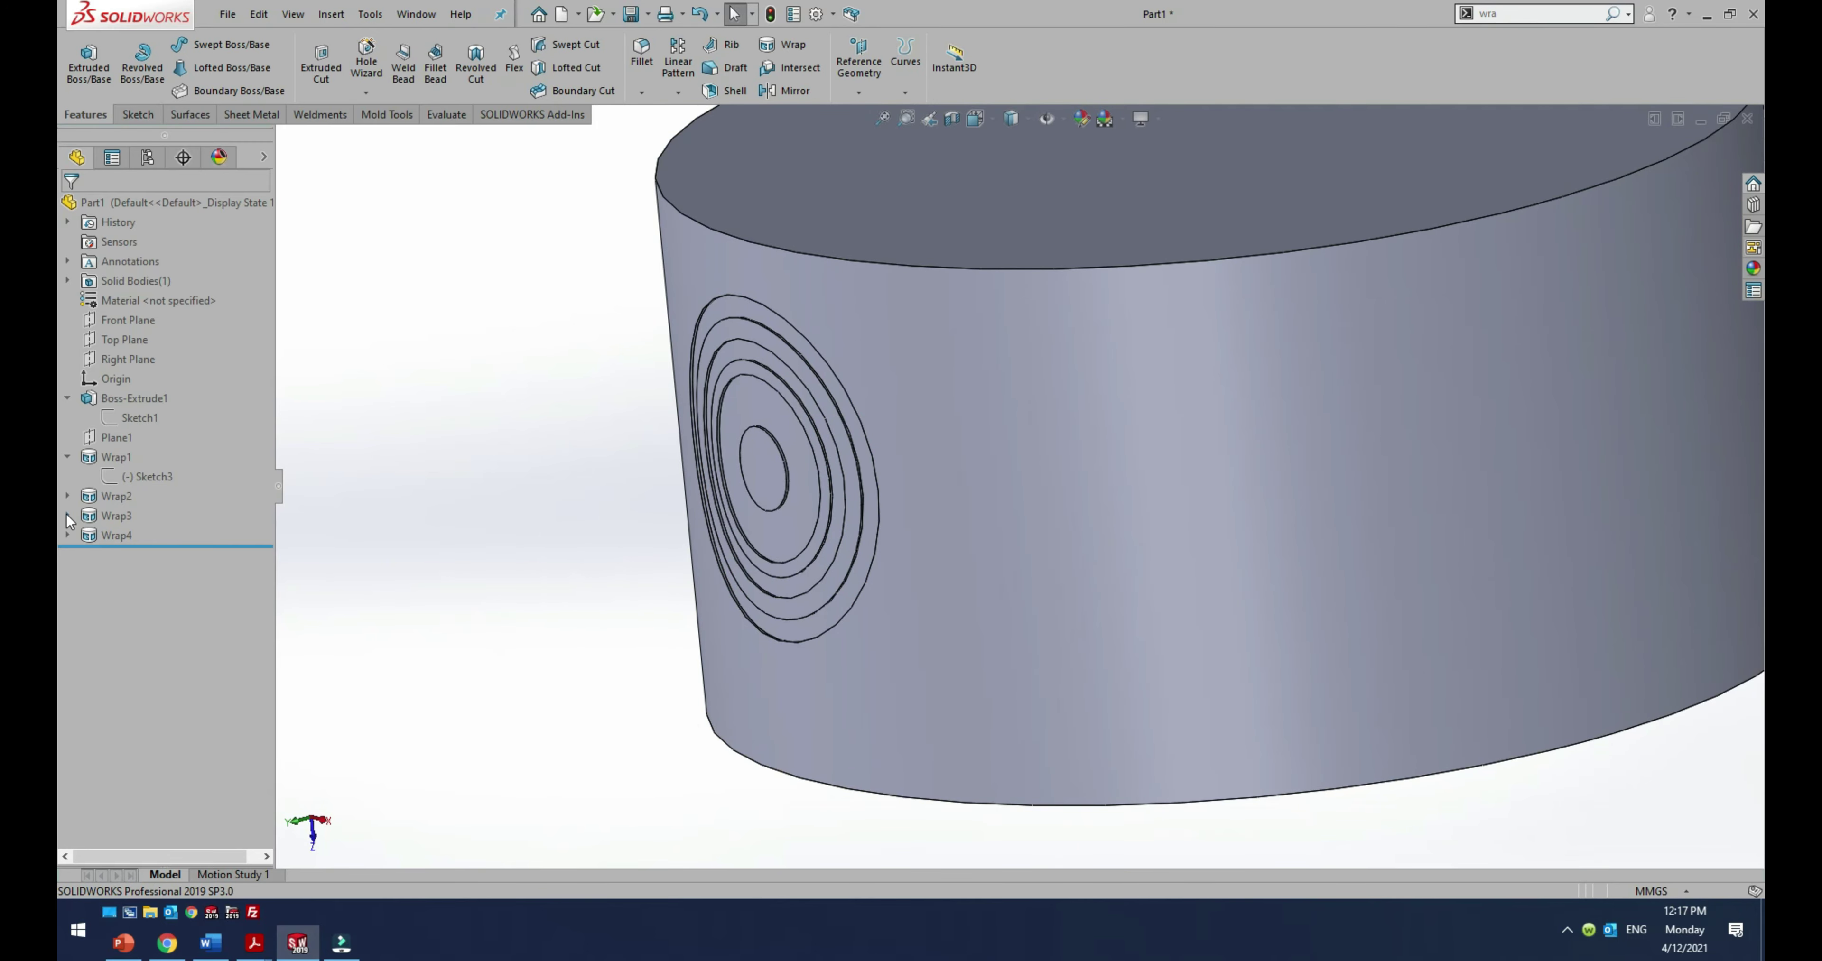
pyautogui.click(111, 496)
pyautogui.keyDown('shift'); pyautogui.click(111, 535); pyautogui.keyUp('shift')
pyautogui.press('Delete')
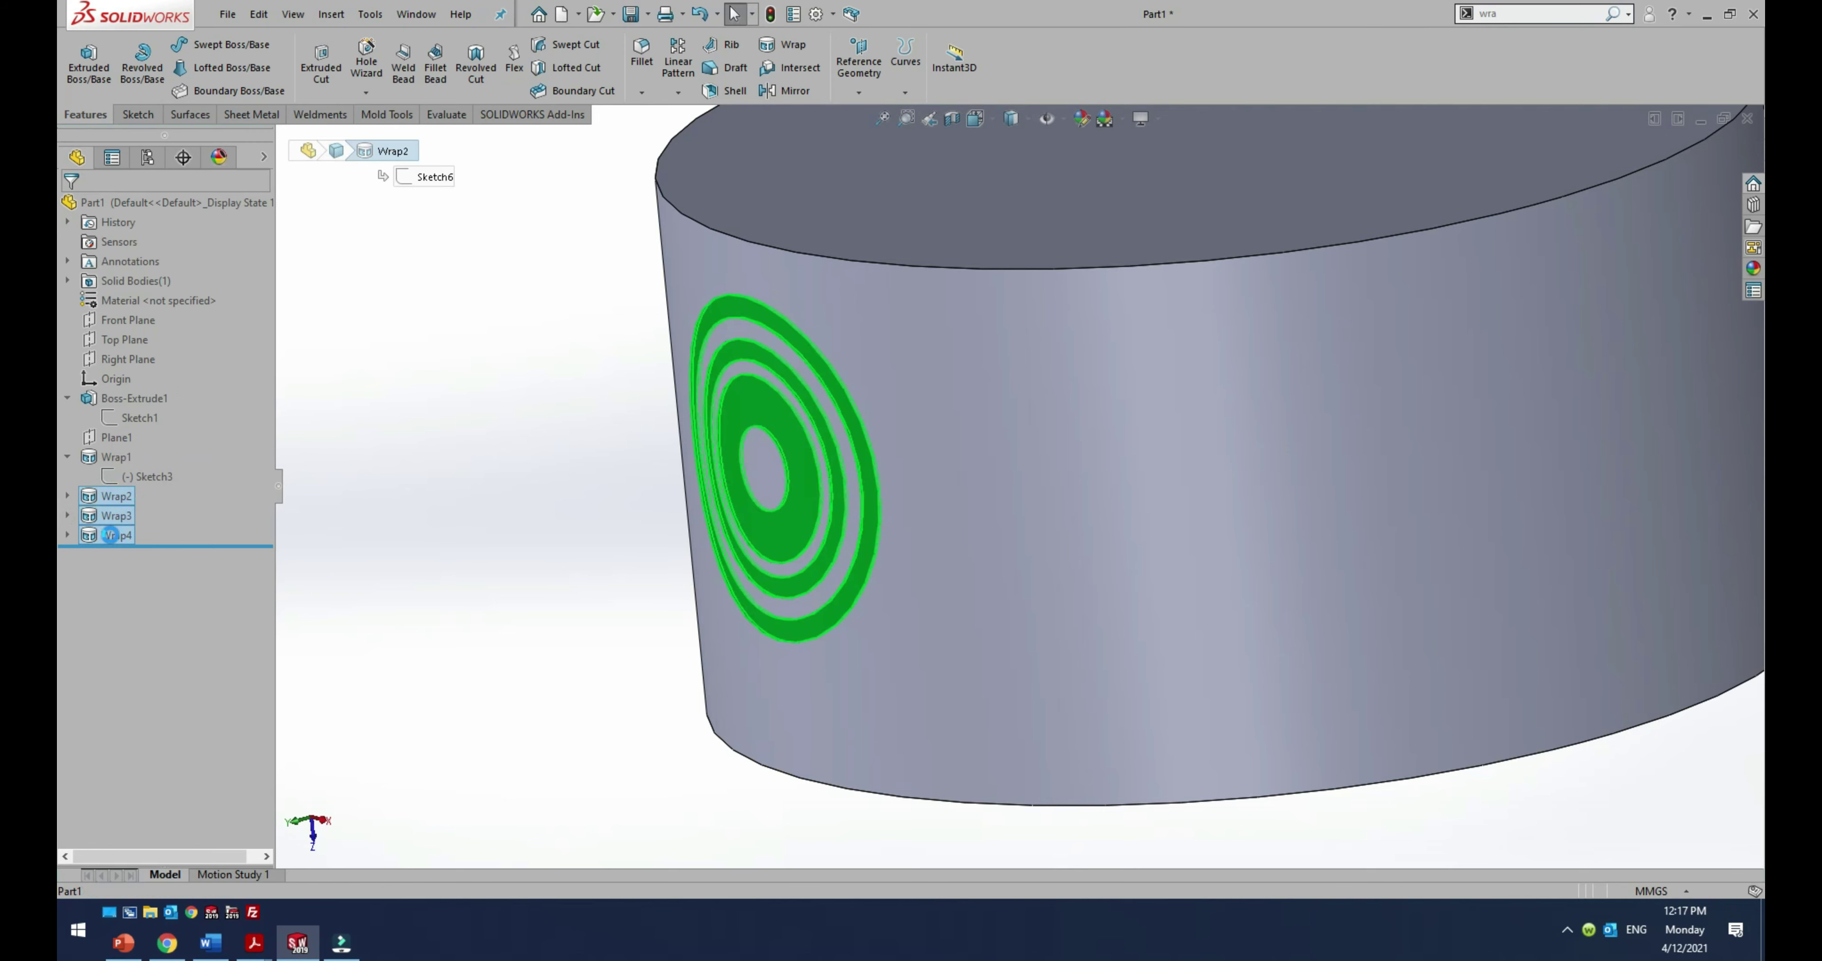
pyautogui.click(125, 494)
pyautogui.keyDown('shift'); pyautogui.click(111, 535); pyautogui.keyUp('shift')
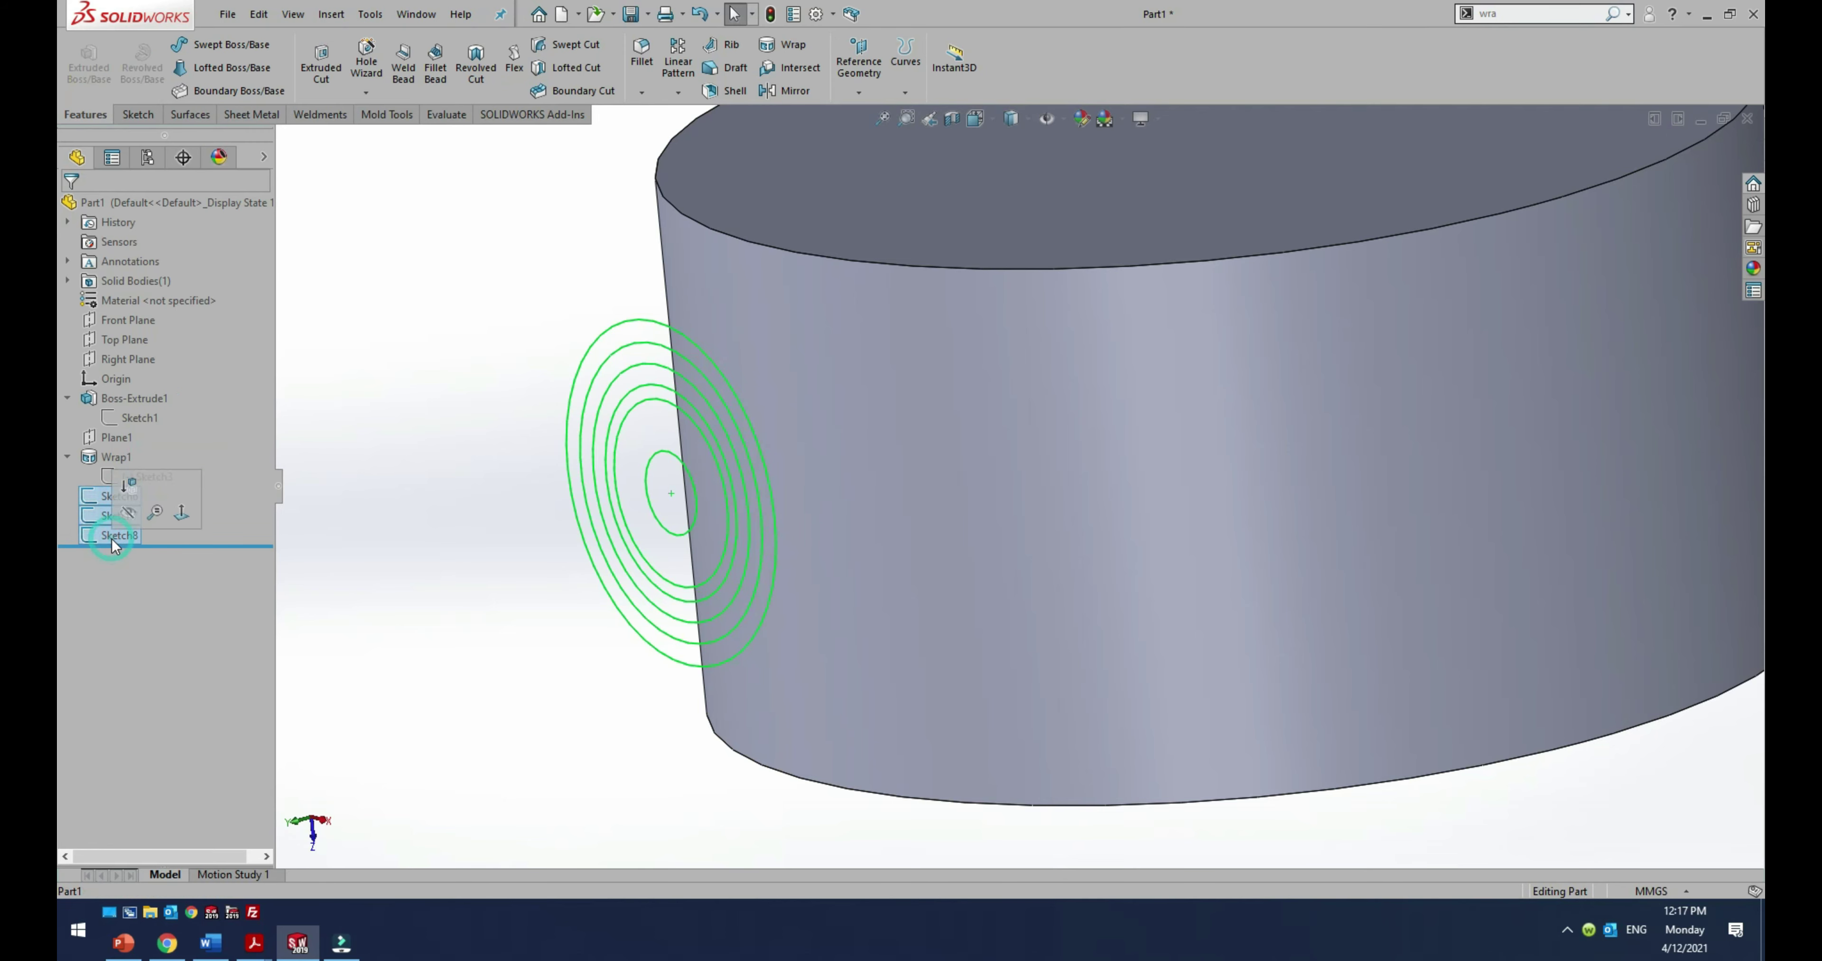
# Step: Edit Sketch3 and delete all of its concentric ring circles
pyautogui.click(144, 476)
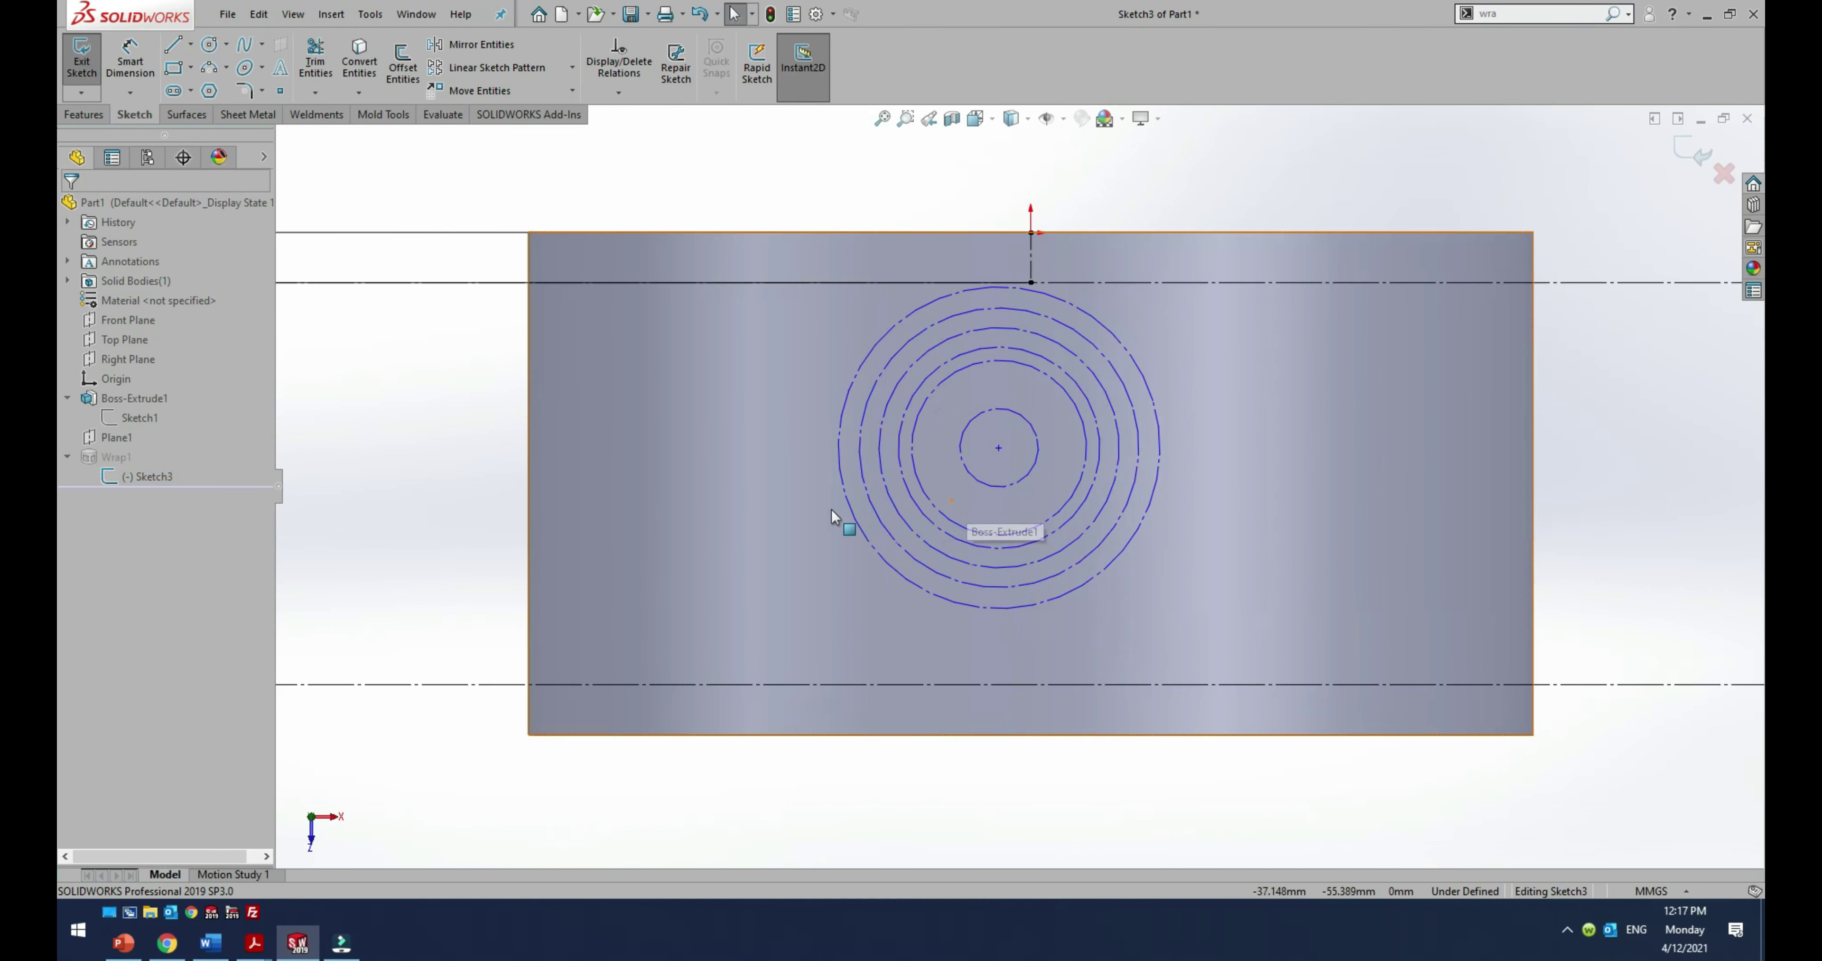
pyautogui.moveTo(814, 325)
pyautogui.mouseDown()
pyautogui.moveTo(1255, 613)
pyautogui.moveTo(765, 364)
pyautogui.mouseUp()
pyautogui.press('Delete')
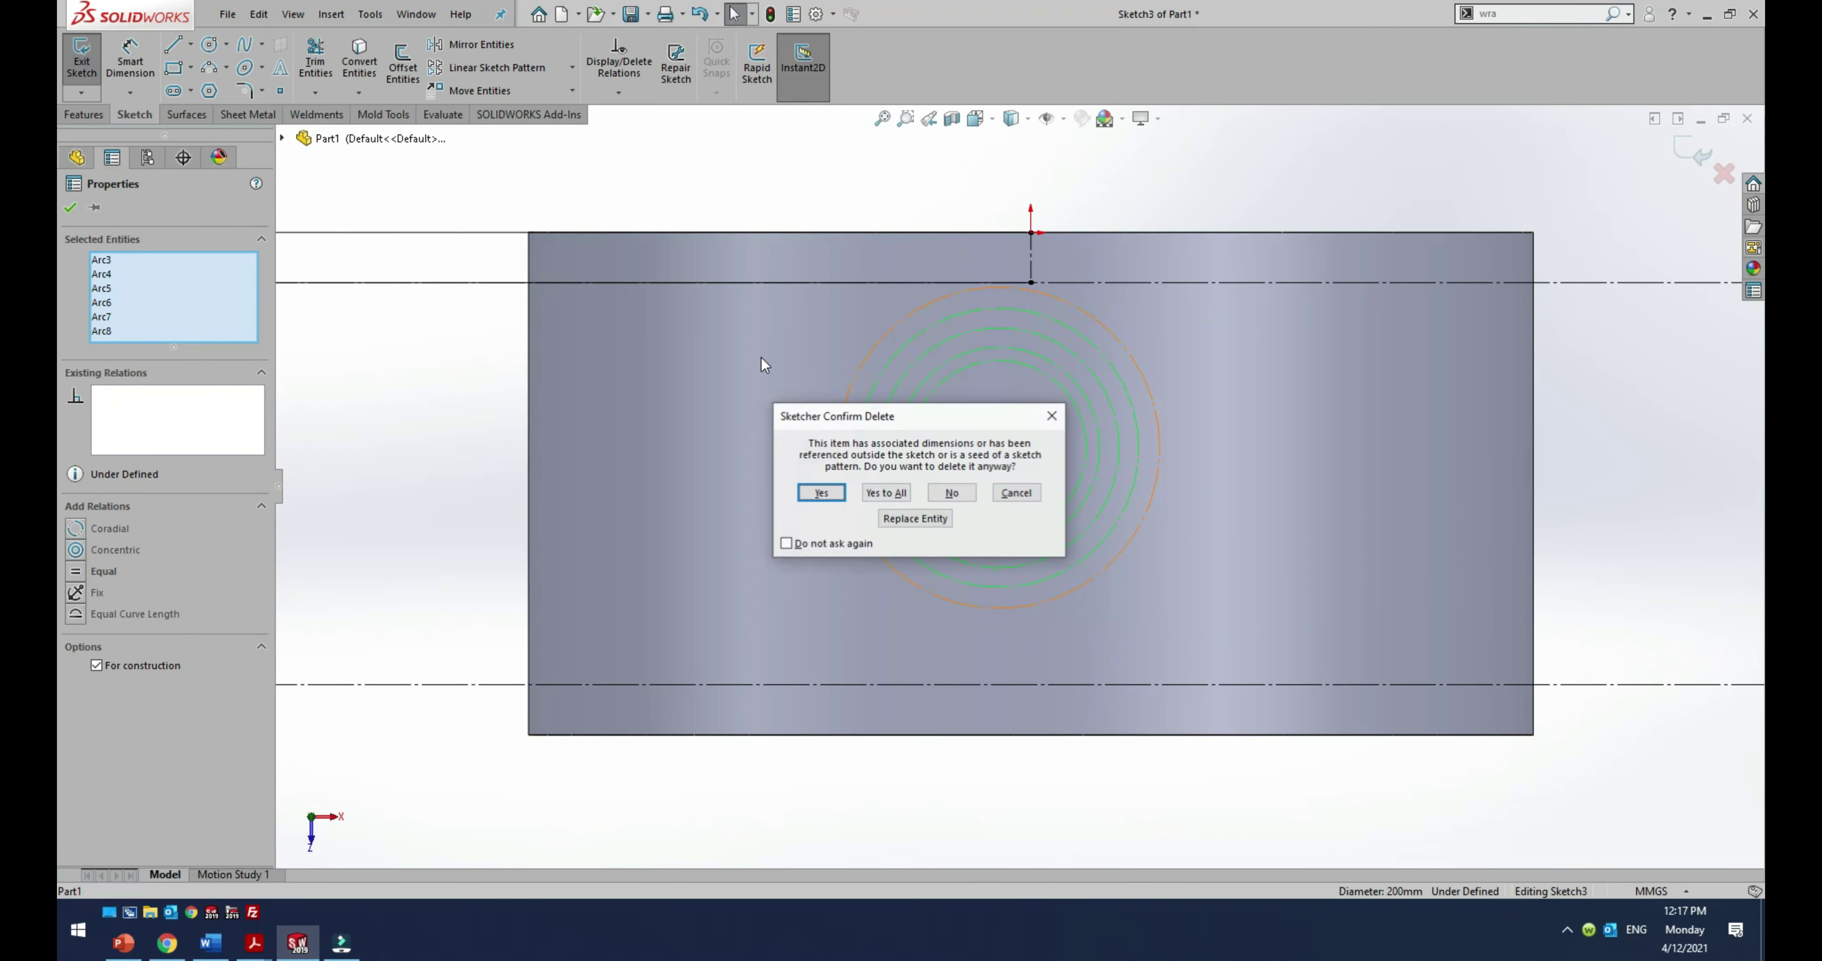
pyautogui.click(883, 492)
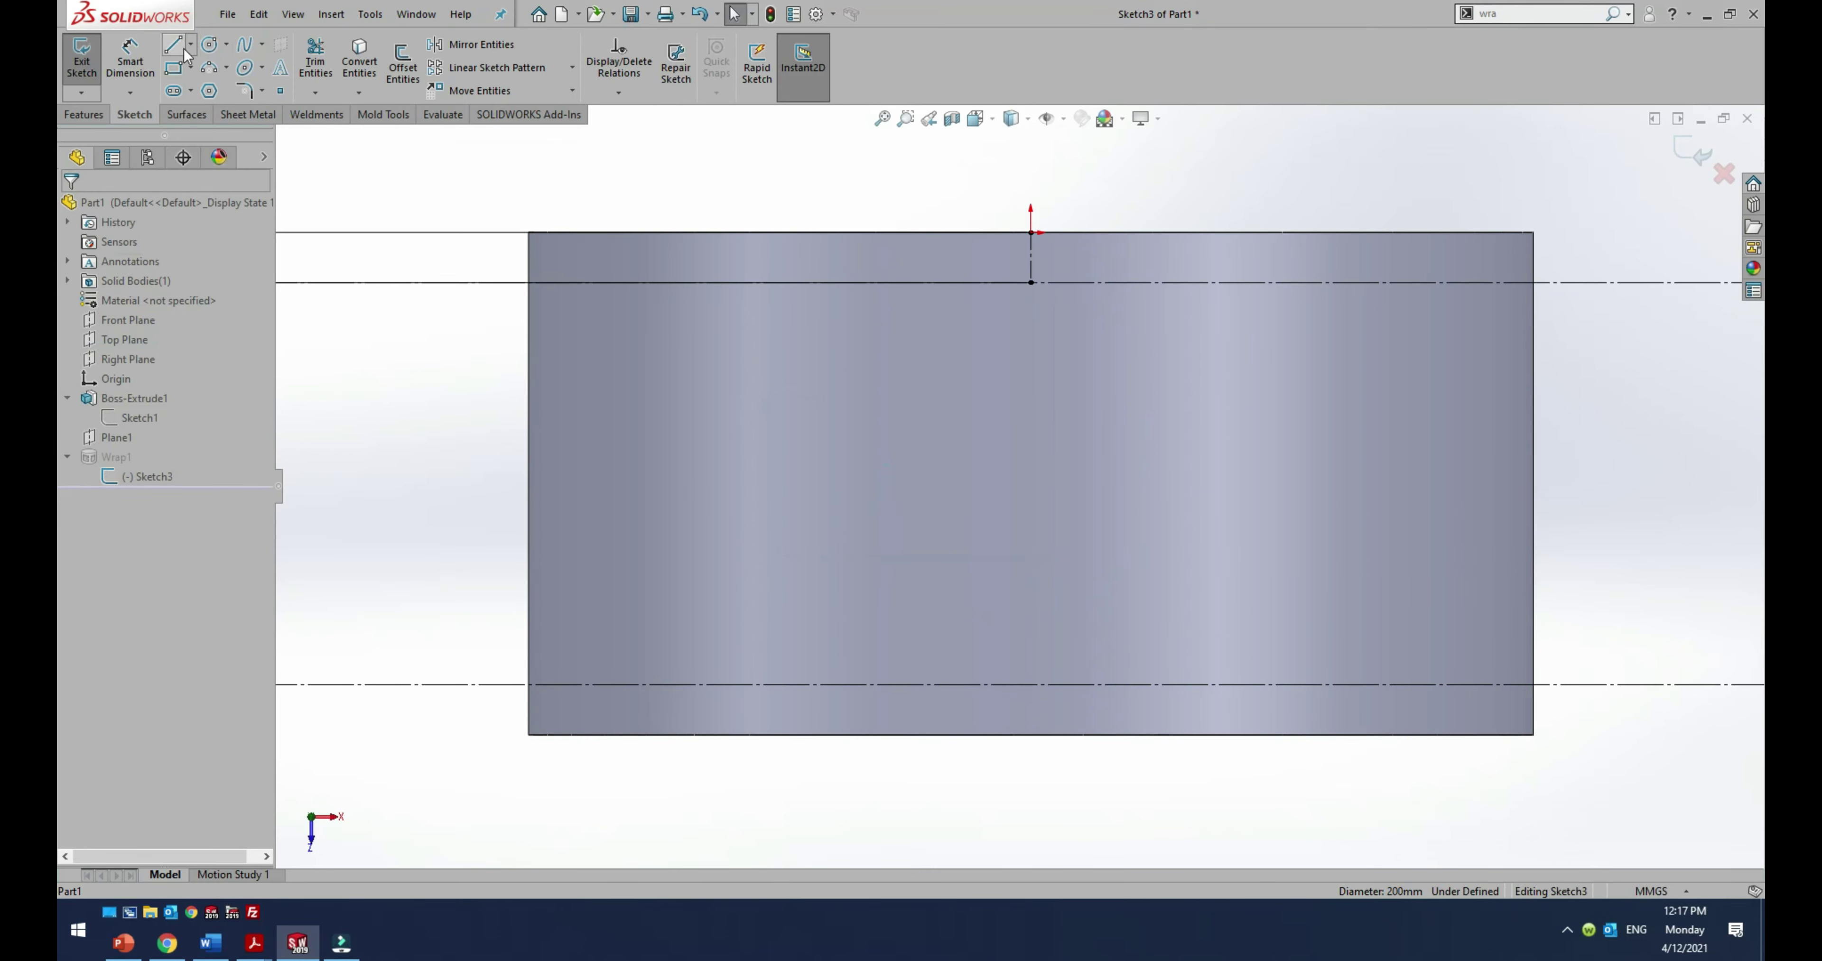
# Step: Draw two overlapping circles near the middle of the face and exit the sketch
pyautogui.click(209, 44)
pyautogui.click(1025, 473)
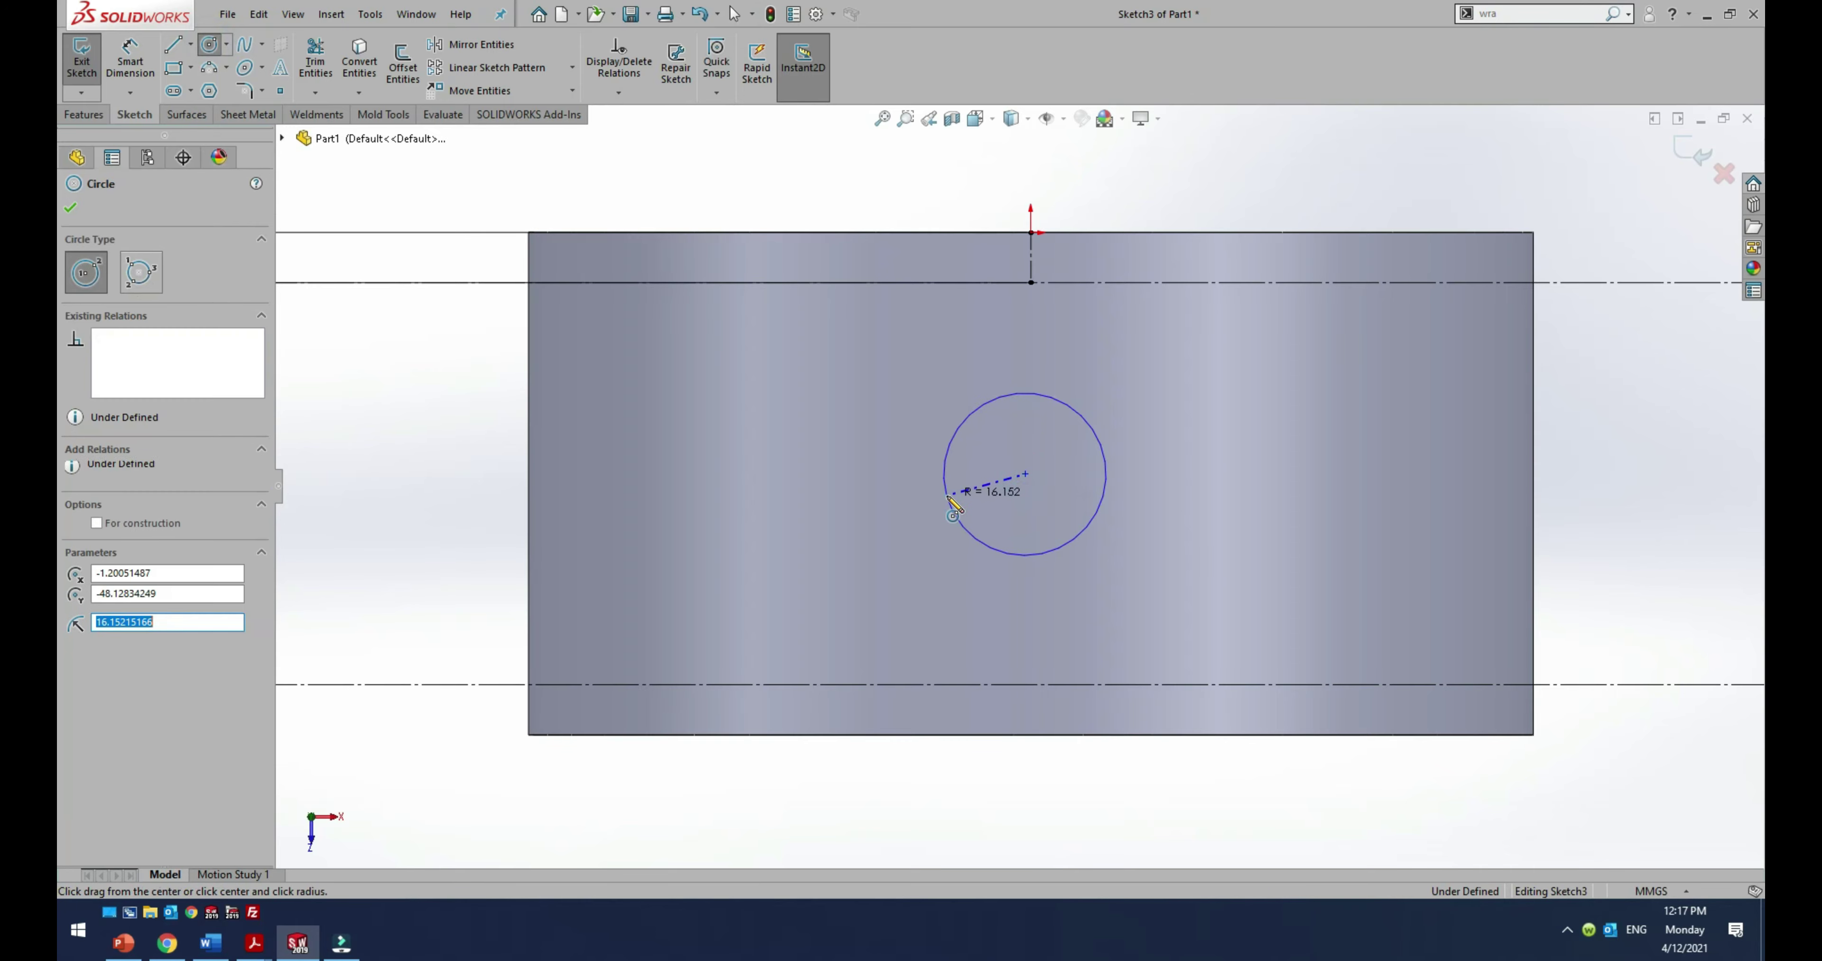
pyautogui.click(967, 529)
pyautogui.click(1030, 499)
pyautogui.click(1097, 560)
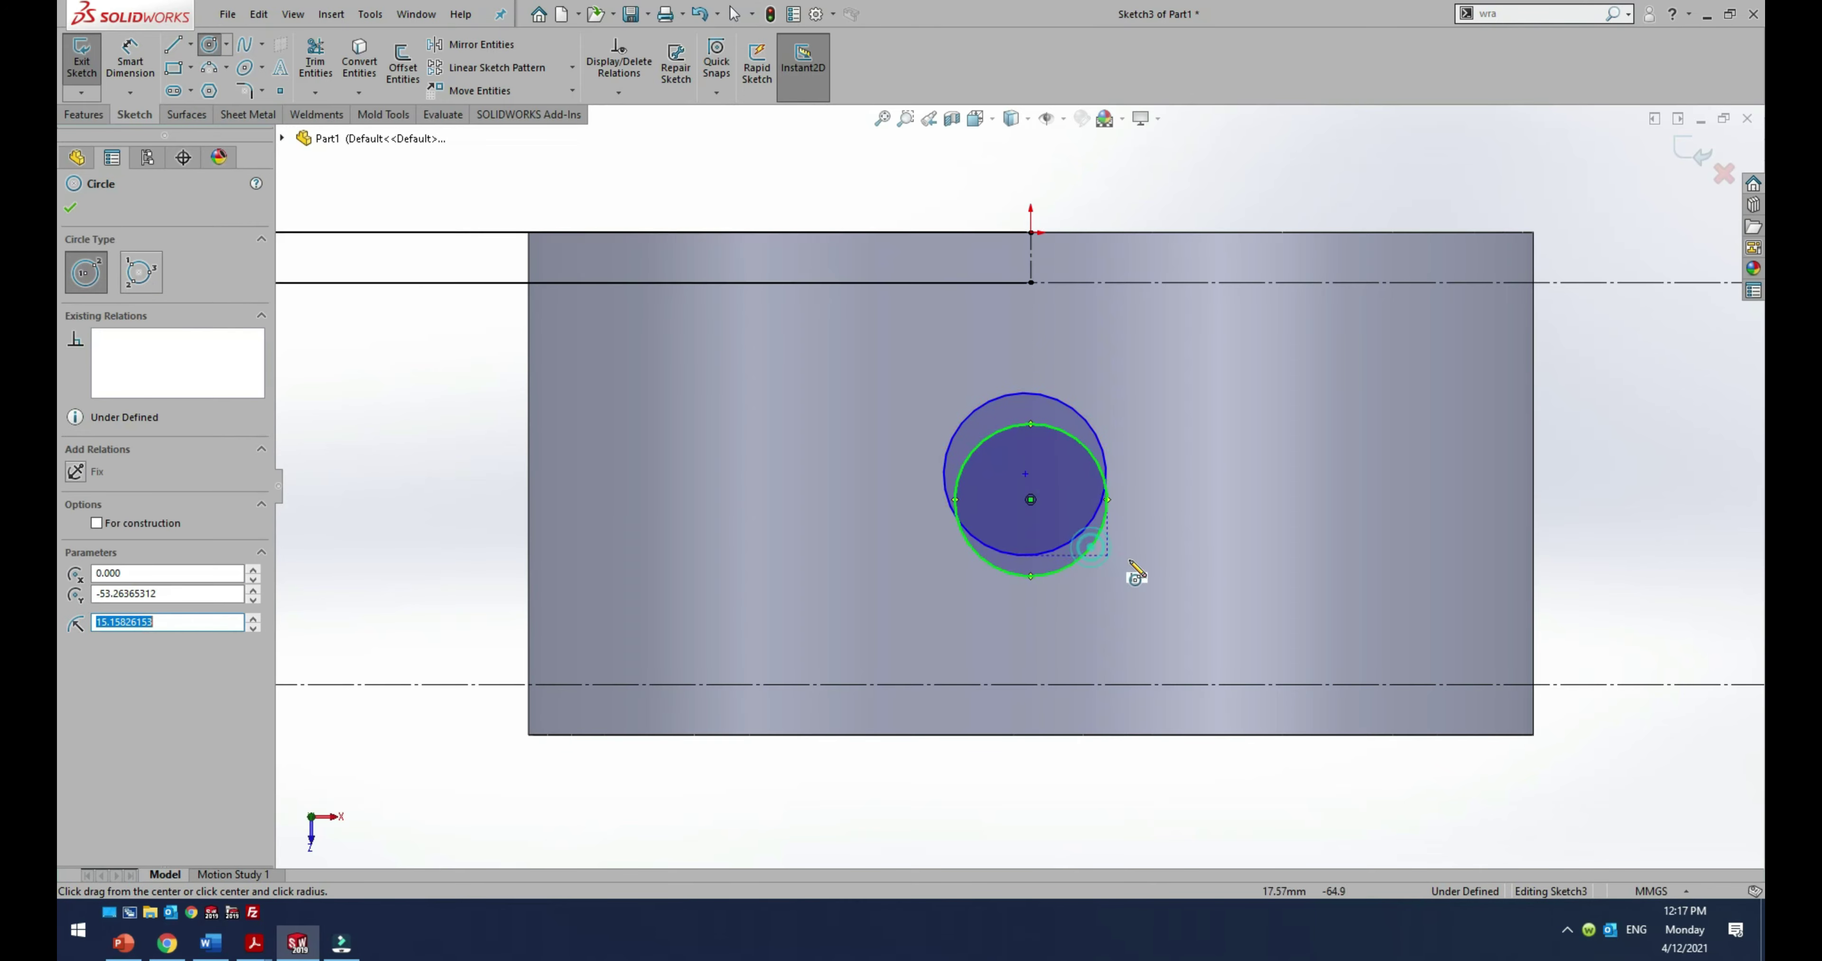
pyautogui.click(1695, 154)
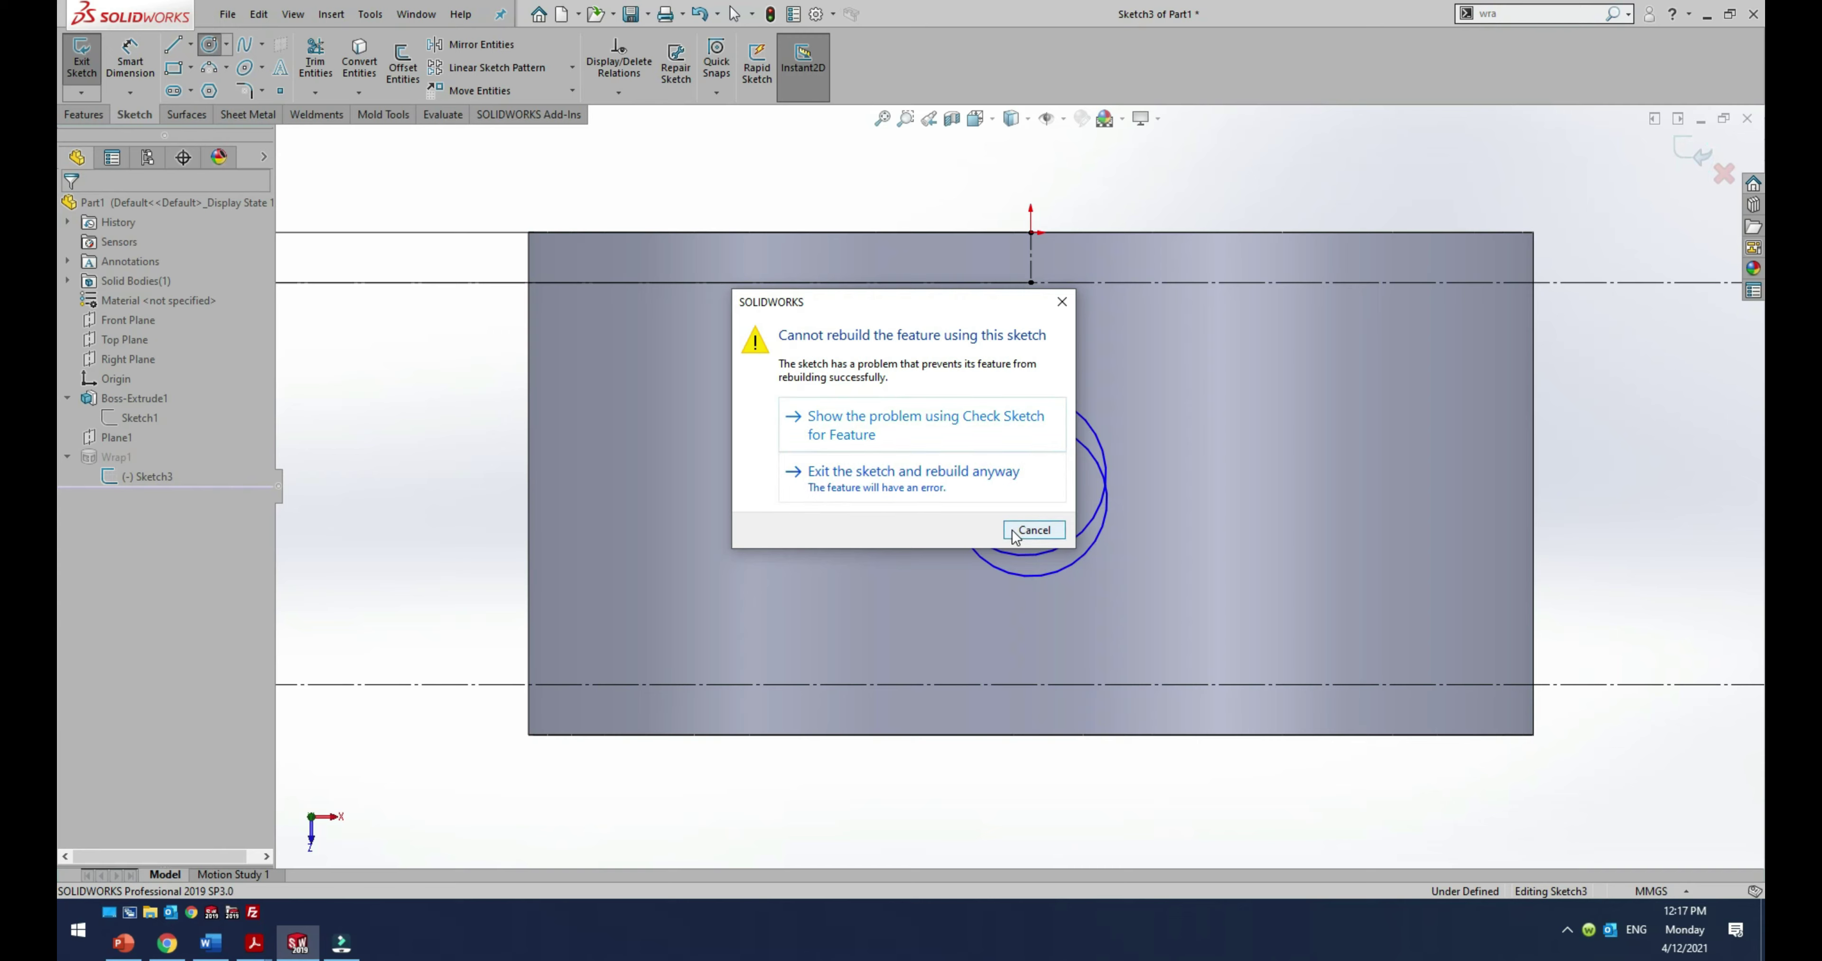
# Step: Cancel the Cannot rebuild warning to keep editing Sketch3
pyautogui.click(1032, 530)
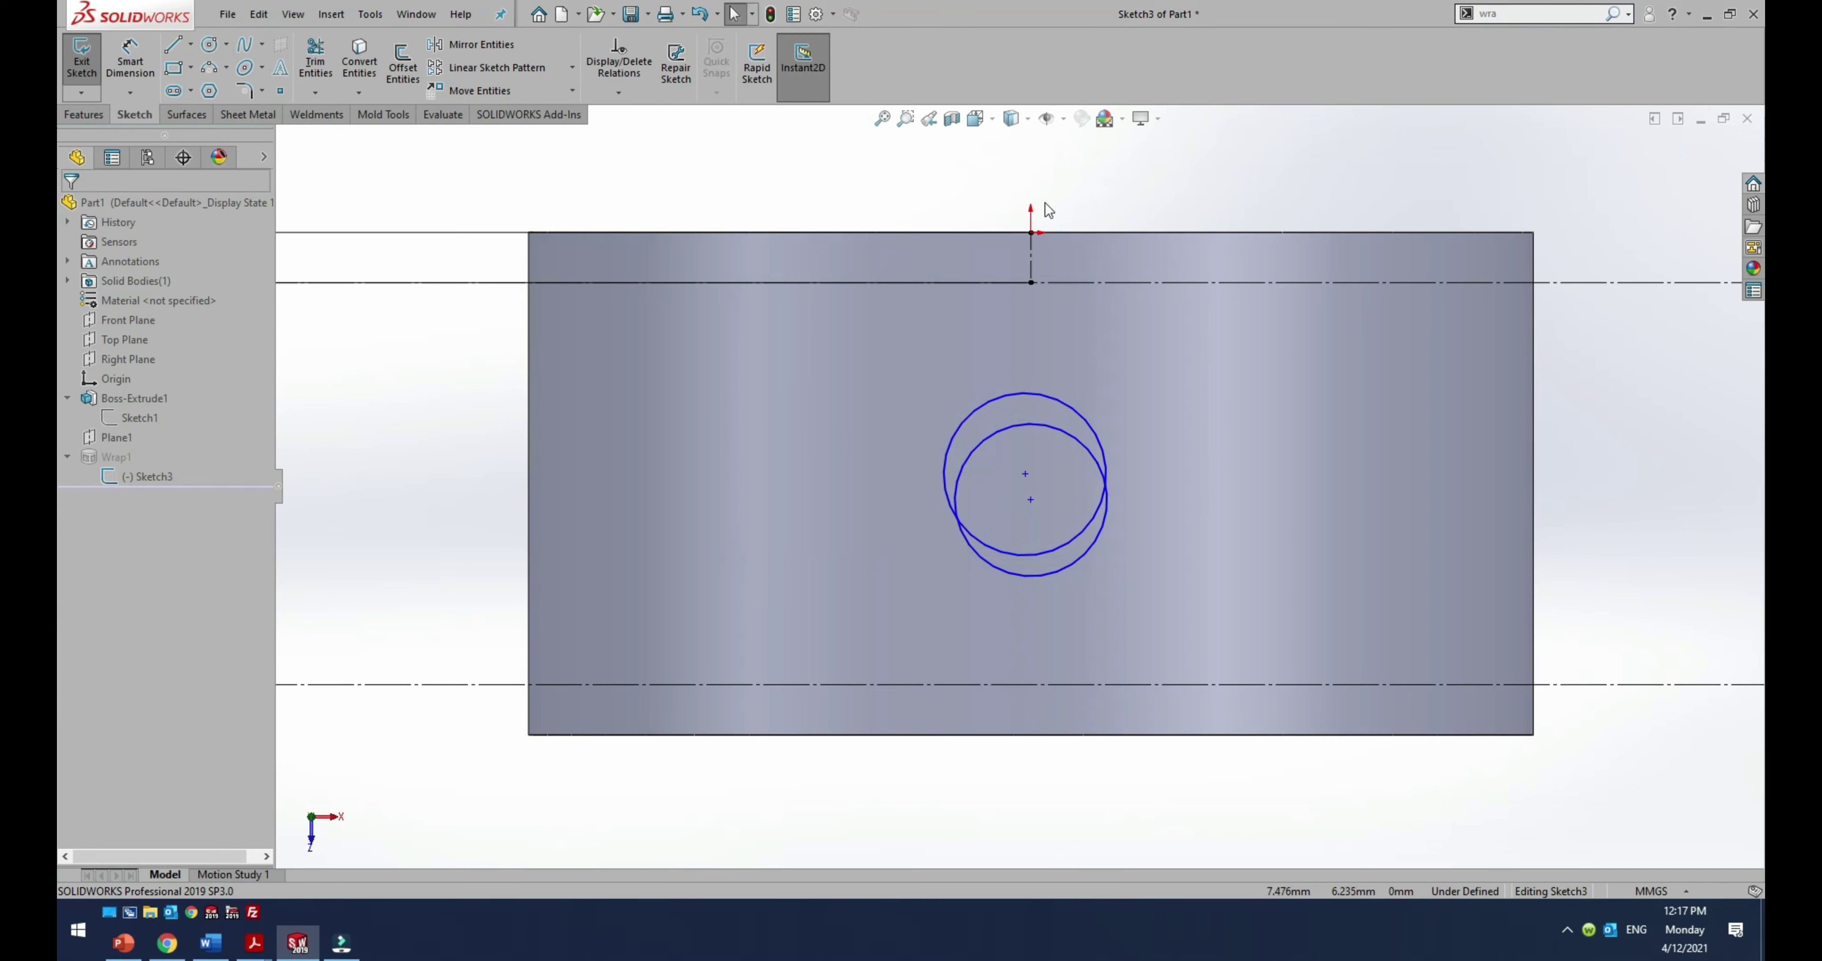